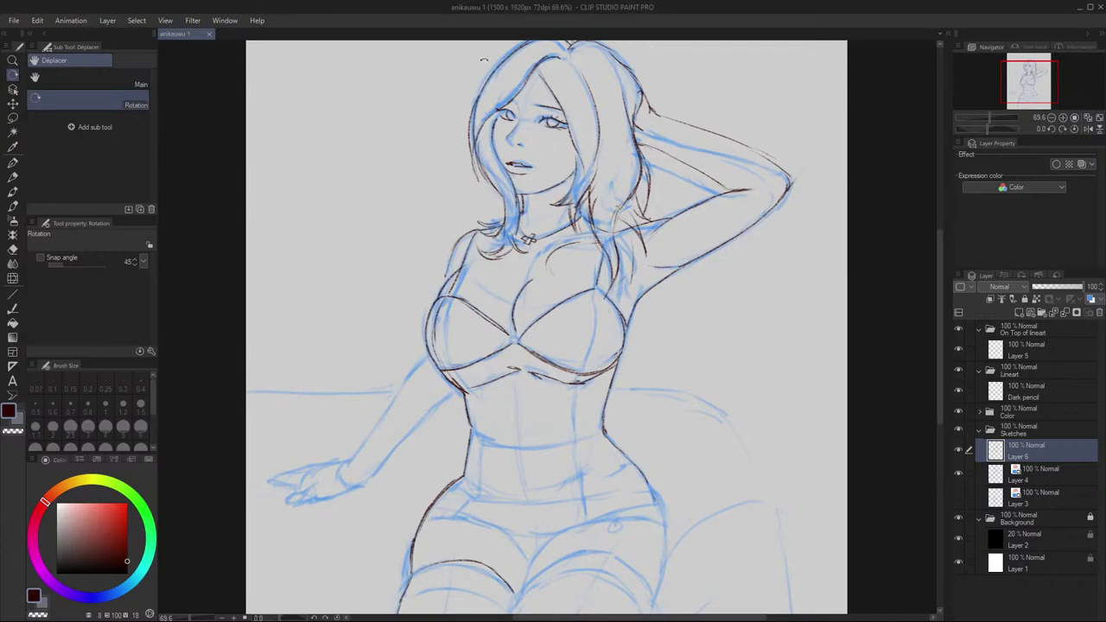
Step: Hide the title bar and the menu bar to enlarge the drawing workspace
double_click(478, 8)
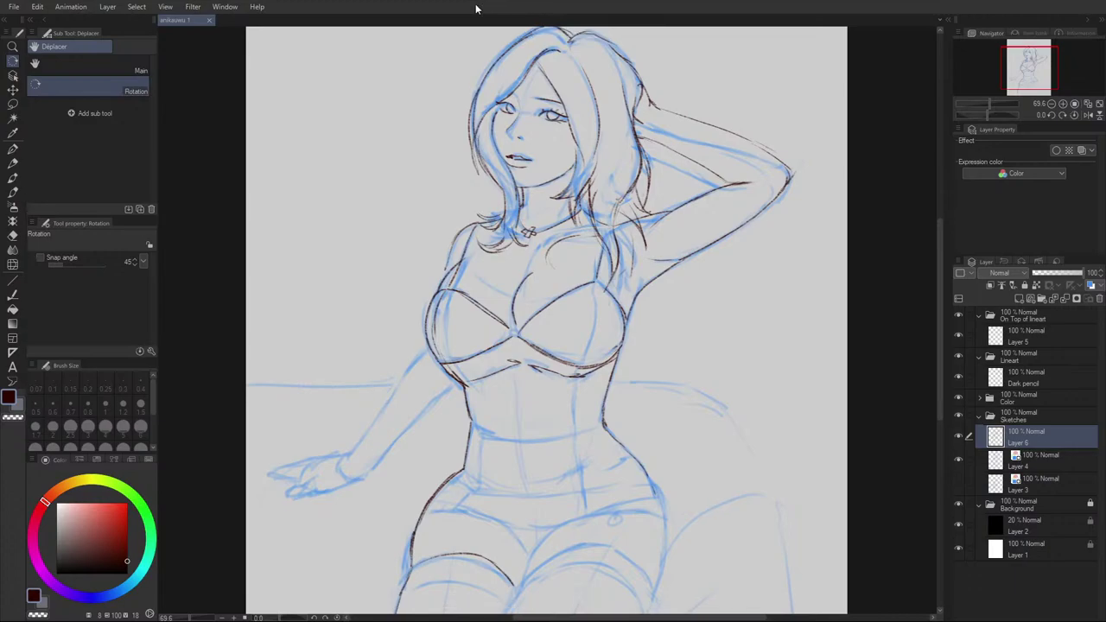
key("shift+Tab")
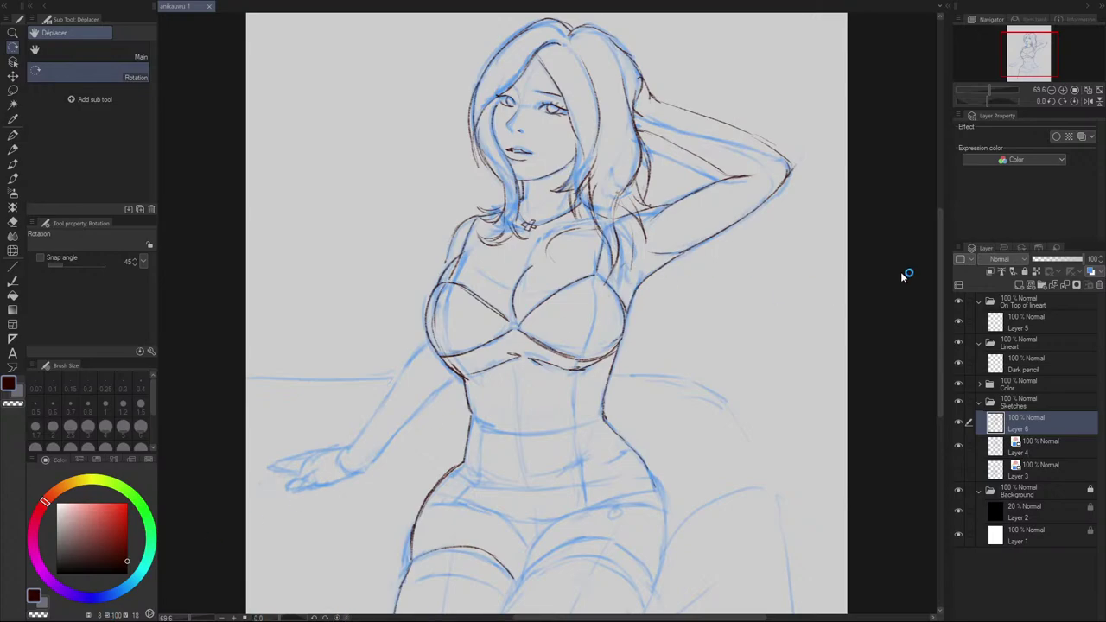
Step: Erase the rough lower edge of the bra band beneath the cup on the raised-arm side
scroll(518, 294, "up", 3)
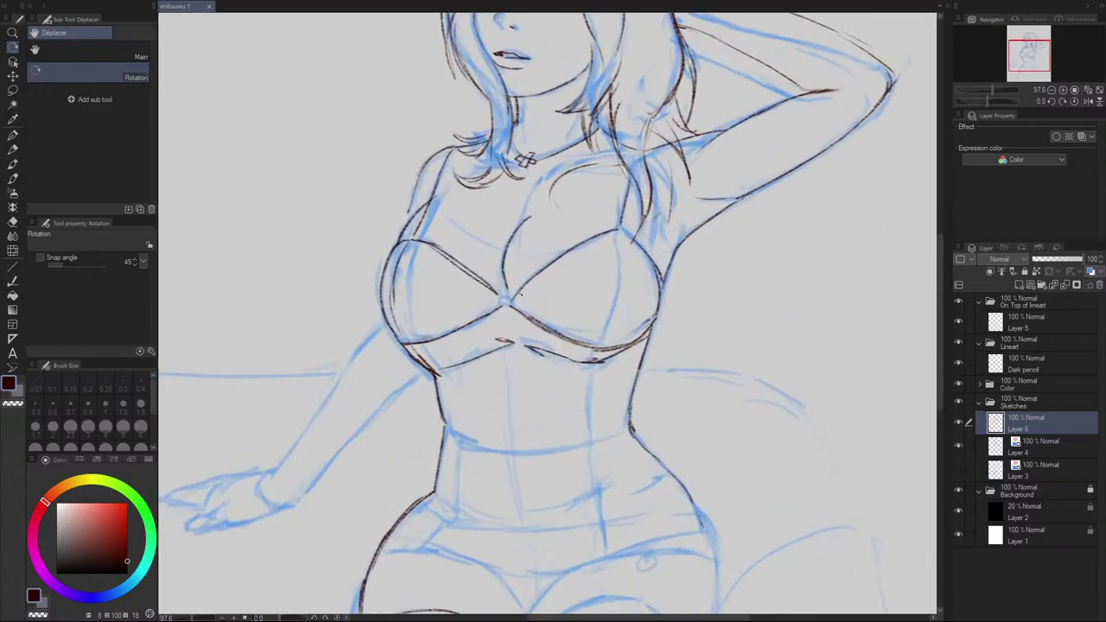
left_click_drag(484, 229, 604, 229)
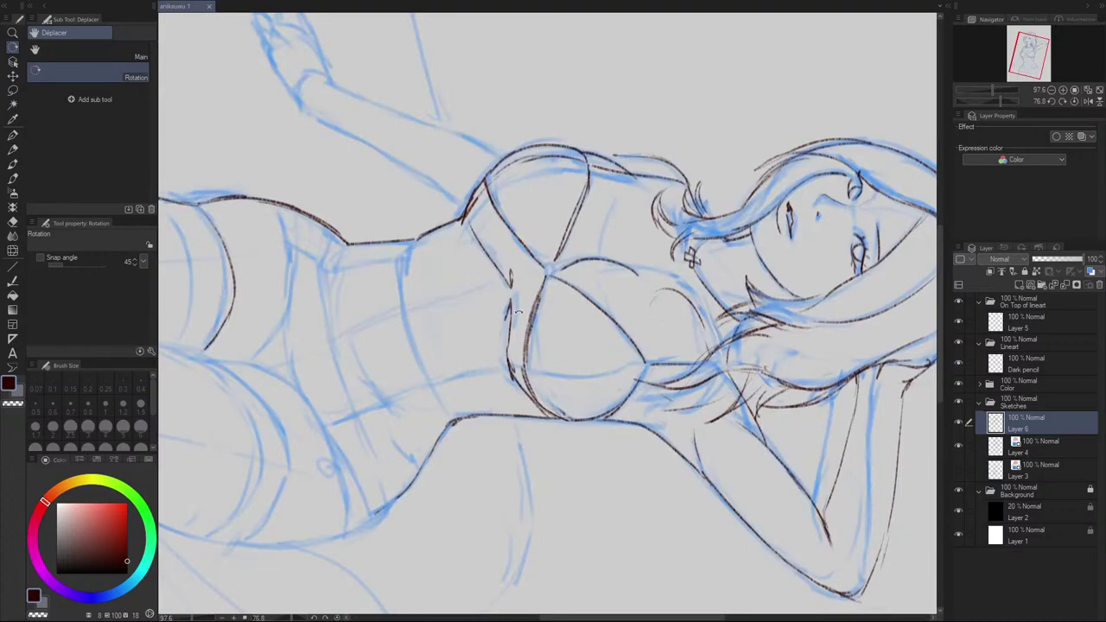
key("e")
mouse_move(511, 306)
left_mouse_down()
mouse_move(511, 373)
mouse_move(501, 353)
mouse_move(512, 325)
mouse_move(539, 394)
left_mouse_up()
key("r")
key("p")
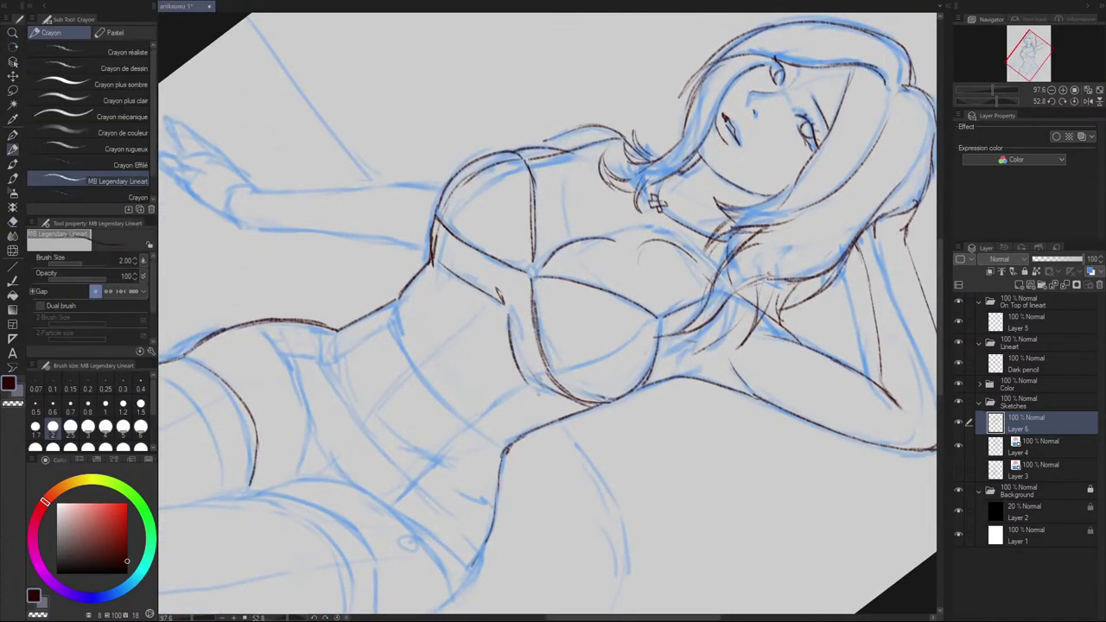
Step: Redraw the bra band's lower edge on the raised-arm side with the MB Legendary Lineart pencil at size 2, and reset the canvas rotation
key("ctrl+z")
mouse_move(508, 317)
left_mouse_down()
mouse_move(525, 379)
mouse_move(559, 404)
left_mouse_up()
key("ctrl+z")
mouse_move(524, 371)
left_mouse_down()
mouse_move(578, 407)
mouse_move(568, 403)
left_mouse_up()
key("ctrl+z")
key("ctrl+z")
key("ctrl+z")
mouse_move(510, 327)
left_mouse_down()
mouse_move(546, 395)
mouse_move(578, 403)
left_mouse_up()
key("ctrl+z")
left_click_drag(522, 369, 580, 404)
key("e")
key("p")
key("ctrl+z")
left_click_drag(541, 353, 569, 393)
key("ctrl+z")
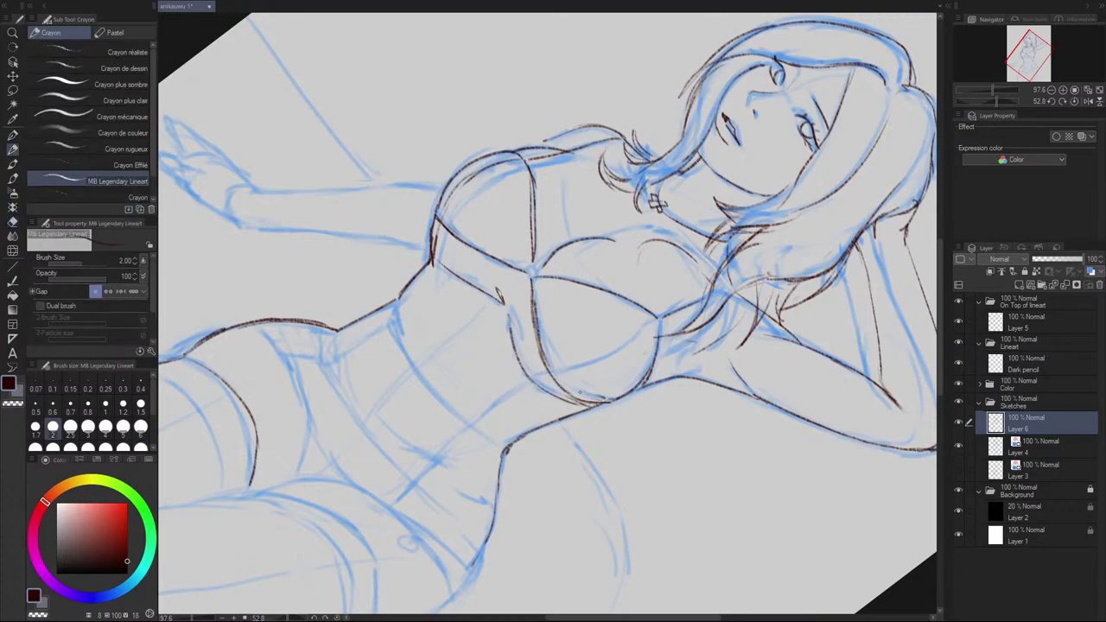
key("ctrl+z")
left_click(1075, 101)
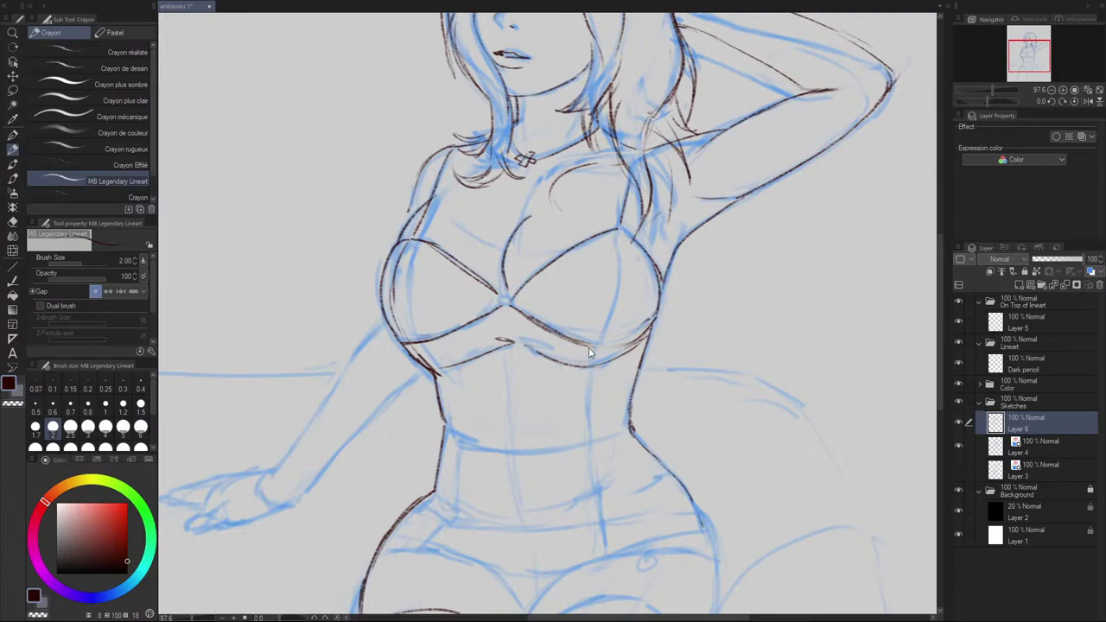
Step: Flip the canvas horizontally and draw the curved vertical contour line over the cup on the raised-arm side
left_click(1088, 101)
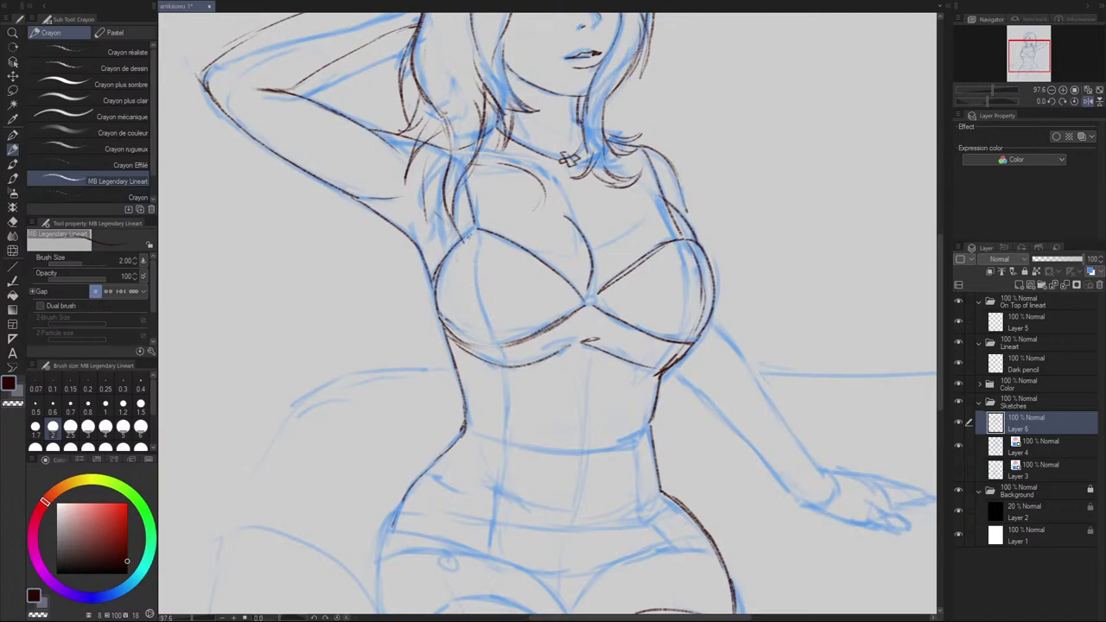
left_click_drag(470, 236, 472, 323)
key("ctrl+z")
mouse_move(472, 232)
left_mouse_down()
mouse_move(479, 345)
mouse_move(472, 242)
mouse_move(466, 280)
mouse_move(490, 347)
left_mouse_up()
key("ctrl+z")
key("ctrl+z")
key("ctrl+z")
Step: Extend the vertical contour line from beneath the bra band down the ribcage to the waist
scroll(490, 348, "up", 1)
left_click_drag(493, 363, 506, 438)
key("ctrl+z")
key("ctrl+z")
left_click_drag(500, 383, 505, 414)
key("ctrl+z")
key("ctrl+z")
left_click_drag(486, 338, 499, 408)
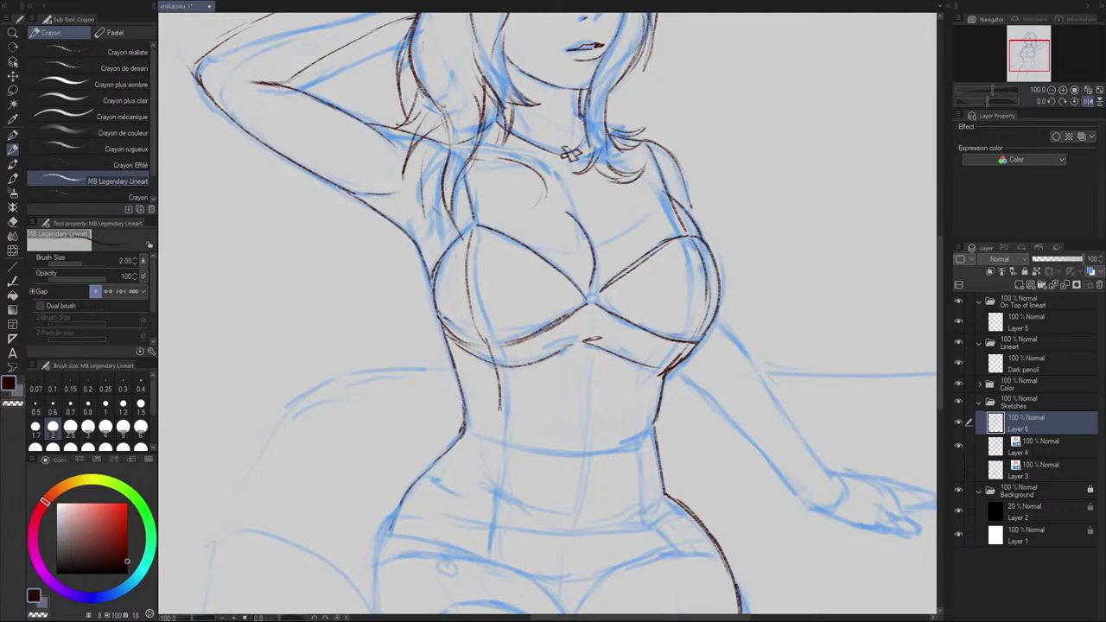
key("ctrl+z")
left_click_drag(489, 346, 502, 435)
Step: Refine the curved side contour of the cup on the resting-arm side
left_click_drag(705, 321, 671, 369)
key("ctrl+z")
left_click_drag(707, 295, 683, 358)
key("ctrl+z")
mouse_move(707, 297)
left_mouse_down()
mouse_move(670, 371)
mouse_move(704, 303)
left_mouse_up()
key("e")
key("p")
left_click_drag(697, 244, 705, 318)
key("ctrl+z")
Step: Erase the doubled line along the upper edge of the cup on the resting-arm side
key("e")
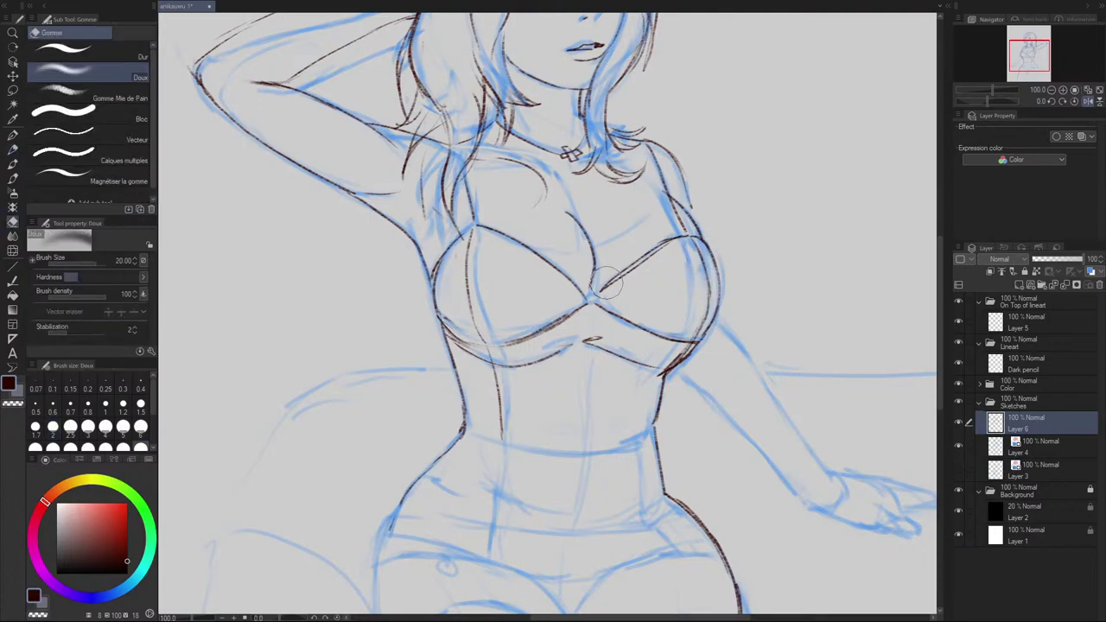
mouse_move(607, 285)
left_mouse_down()
mouse_move(660, 245)
mouse_move(592, 298)
mouse_move(680, 236)
left_mouse_up()
key("p")
key("ctrl+z")
key("ctrl+z")
key("ctrl+z")
key("ctrl+z")
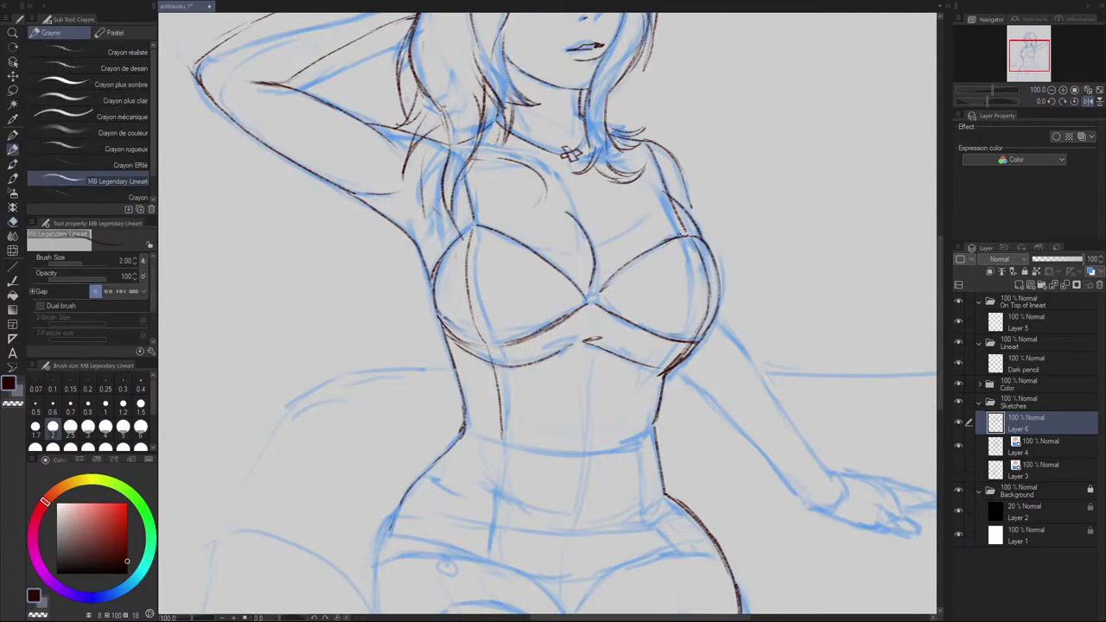
key("ctrl+z")
key("ctrl+z")
Step: Redraw the upper edge of the resting-arm side cup and add the small joint between the two cups
mouse_move(603, 287)
left_mouse_down()
mouse_move(684, 230)
mouse_move(678, 238)
left_mouse_up()
key("ctrl+z")
left_click_drag(599, 292, 664, 244)
left_click_drag(618, 275, 678, 239)
left_click_drag(587, 300, 591, 302)
Step: Clean up and redraw the bra band's lower edge from the raised-arm side to the center of the torso
key("e")
mouse_move(475, 361)
left_mouse_down()
mouse_move(444, 333)
mouse_move(494, 367)
left_mouse_up()
key("p")
key("ctrl+z")
key("ctrl+z")
left_click_drag(445, 334, 495, 367)
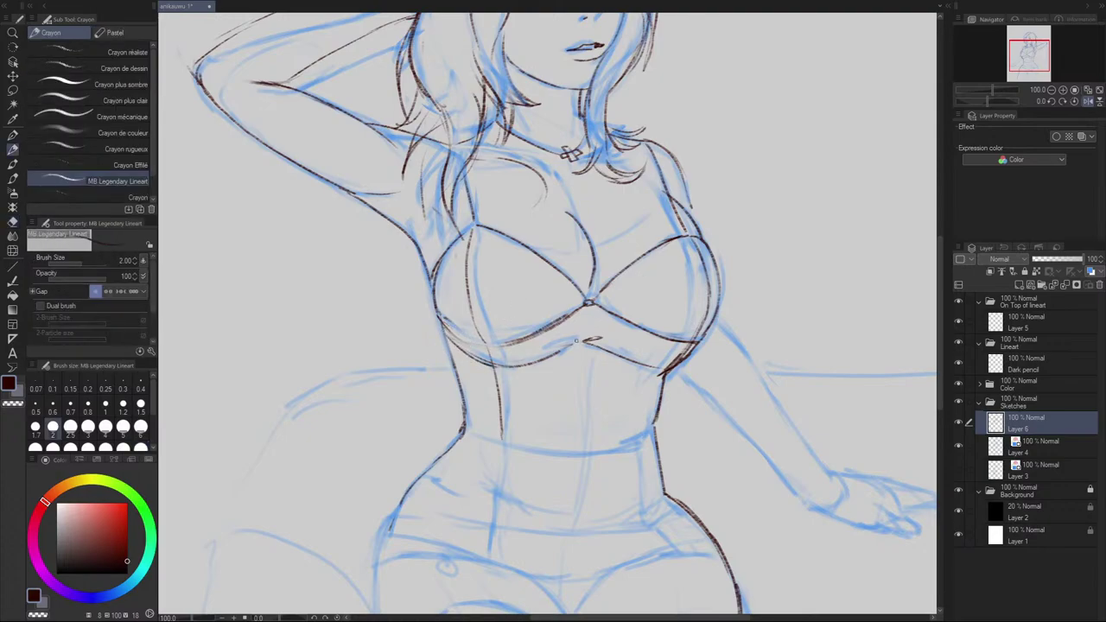
left_click_drag(557, 353, 587, 343)
key("ctrl+z")
Step: Refine the outer edge of the raised-arm side cup and redraw the torso outline beside it
left_click_drag(435, 275, 470, 227)
key("e")
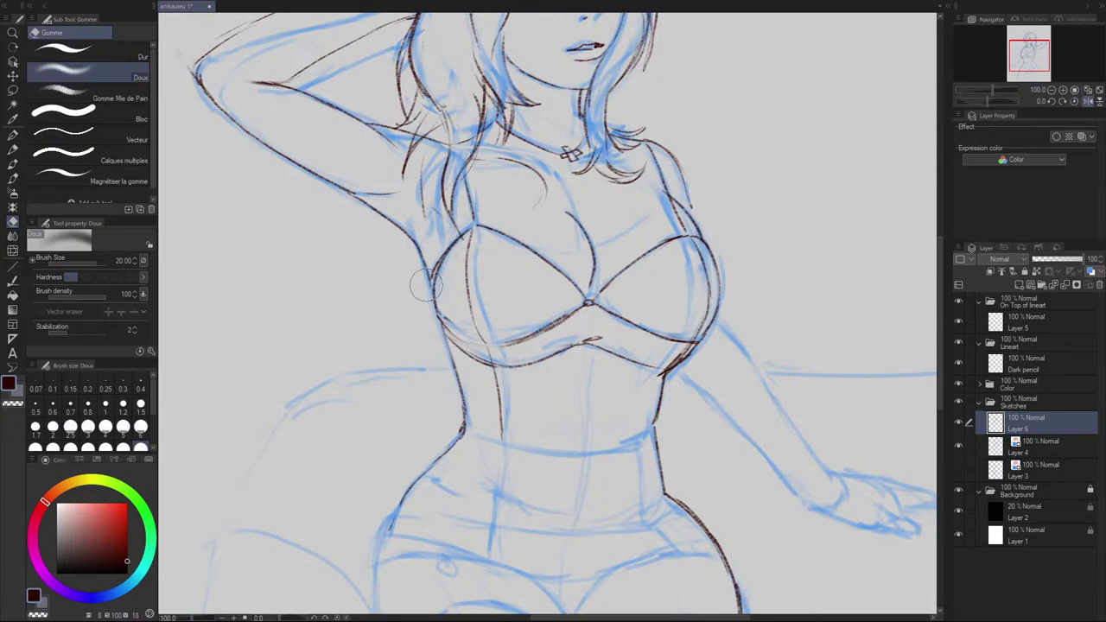
left_click_drag(425, 284, 458, 235)
key("p")
left_click_drag(428, 280, 446, 345)
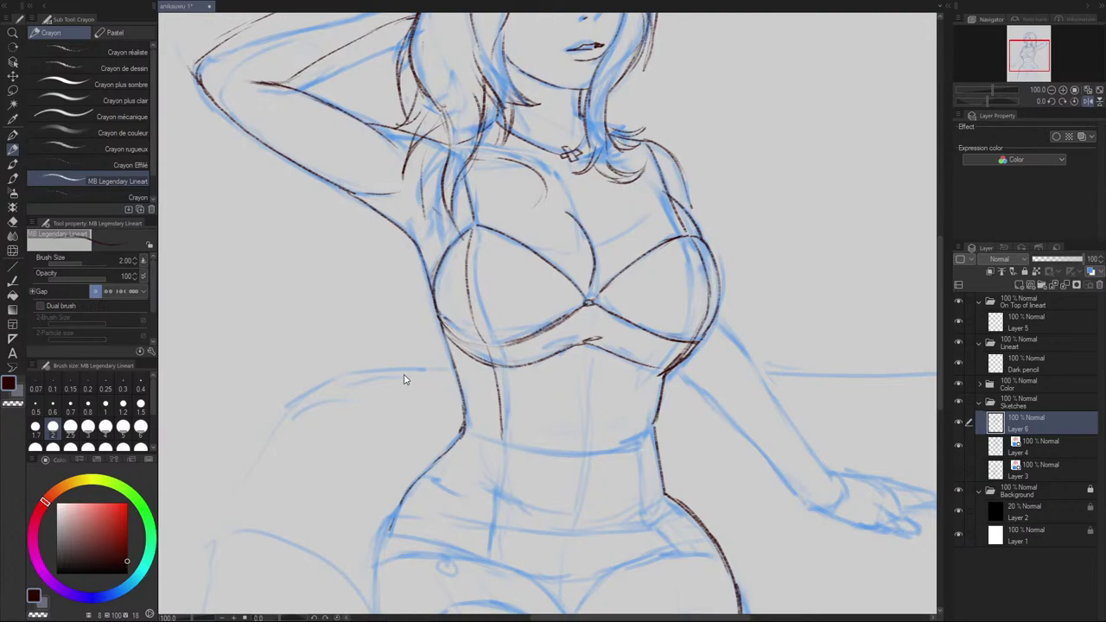
Step: Draw the curved waistline across the torso from one side of the waist to the other
scroll(456, 396, "down", 2)
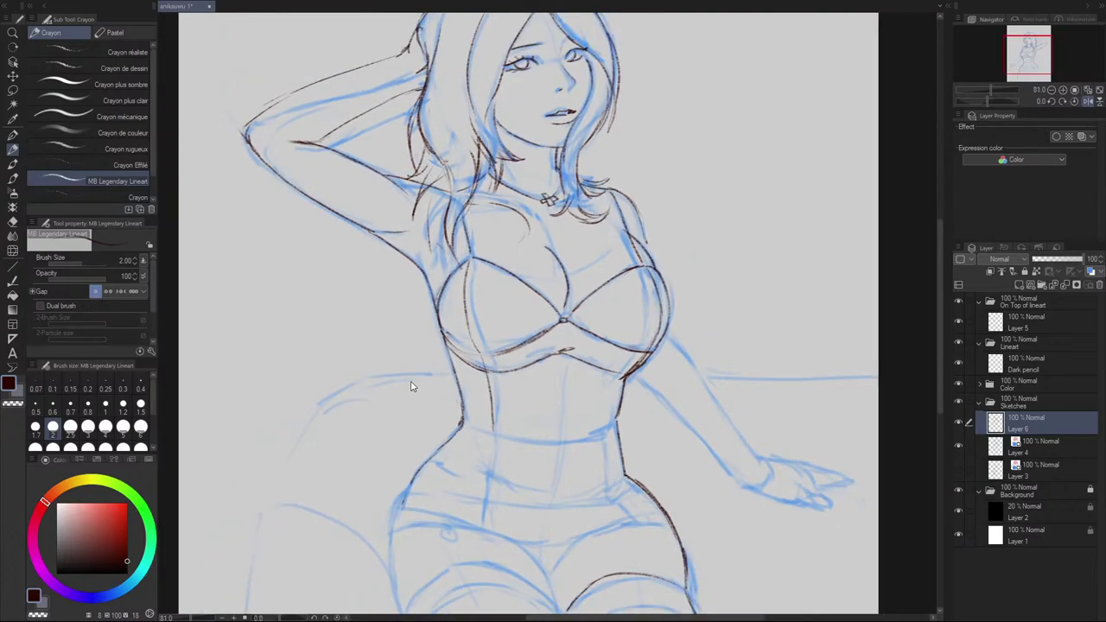
key("space")
left_click_drag(377, 346, 367, 295)
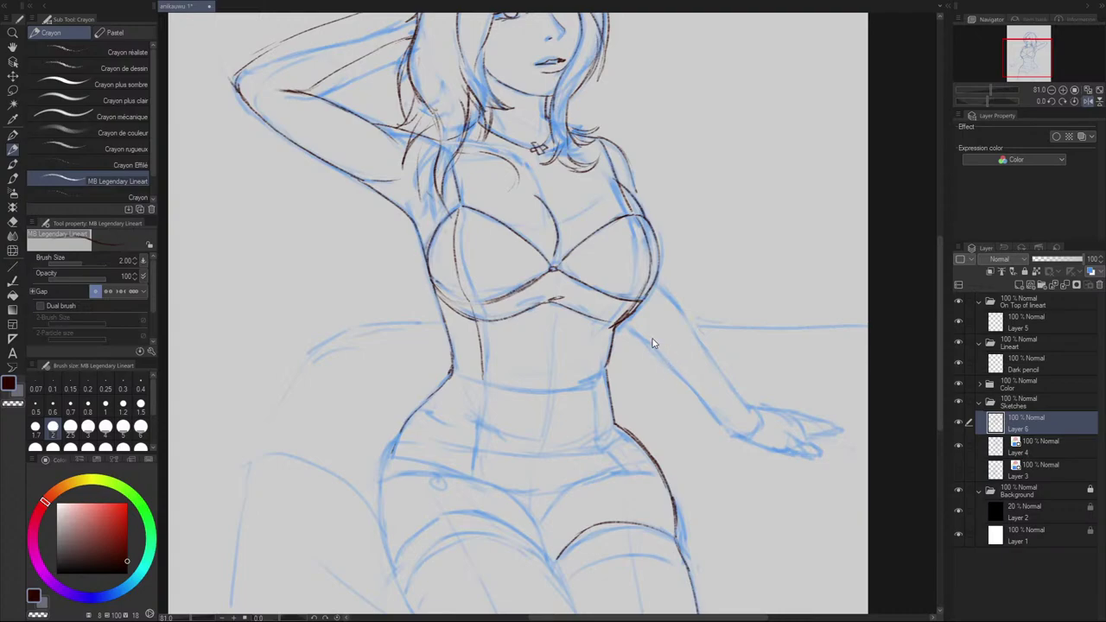
left_click_drag(607, 371, 560, 389)
key("ctrl+z")
left_click_drag(455, 372, 560, 390)
key("ctrl+z")
key("ctrl+z")
Step: Draw the waistband's curved upper edge from the resting-arm side hip toward the center of the pelvis
scroll(560, 388, "up", 1)
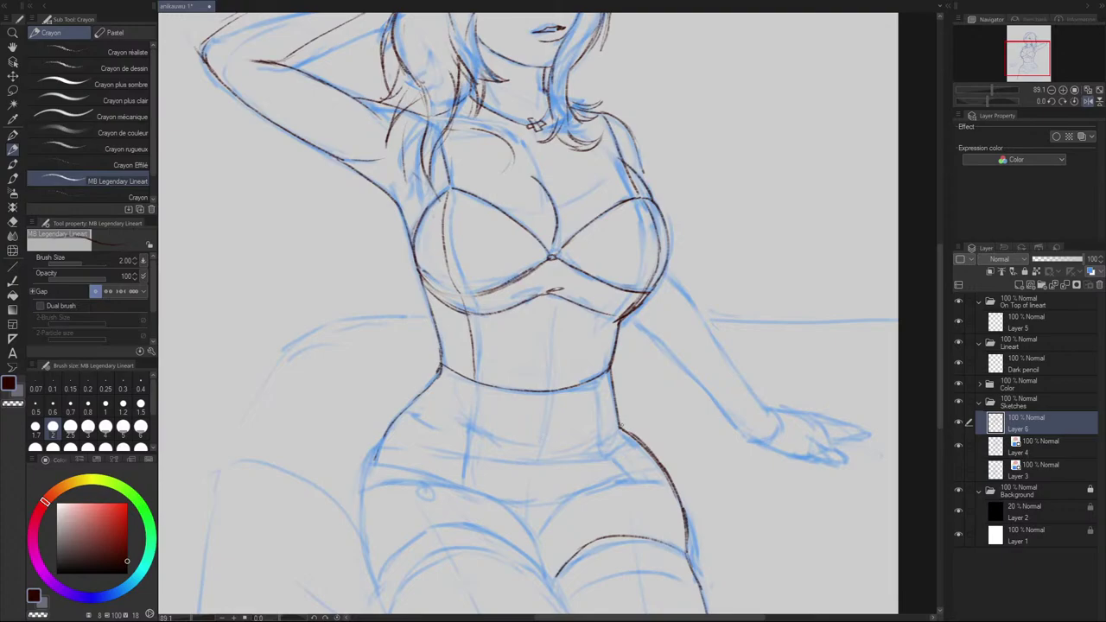
key("ctrl+z")
mouse_move(621, 427)
left_mouse_down()
mouse_move(599, 459)
mouse_move(604, 438)
mouse_move(554, 462)
left_mouse_up()
key("ctrl+z")
key("ctrl+z")
key("ctrl+z")
key("ctrl+z")
mouse_move(617, 430)
left_mouse_down()
mouse_move(549, 459)
mouse_move(627, 447)
left_mouse_up()
key("ctrl+z")
key("ctrl+z")
mouse_move(565, 465)
left_mouse_down()
mouse_move(646, 441)
mouse_move(642, 456)
mouse_move(640, 436)
mouse_move(633, 443)
mouse_move(644, 448)
mouse_move(577, 465)
left_mouse_up()
key("ctrl+z")
key("ctrl+z")
key("ctrl+z")
key("ctrl+z")
key("ctrl+z")
left_click_drag(635, 444, 579, 464)
Step: Draw the hip and outer thigh contour on the raised-arm side
left_click_drag(365, 483, 361, 492)
left_click_drag(389, 430, 362, 491)
key("ctrl+z")
mouse_move(390, 427)
left_mouse_down()
mouse_move(356, 492)
mouse_move(372, 578)
left_mouse_up()
mouse_move(357, 498)
left_mouse_down()
mouse_move(370, 567)
mouse_move(357, 507)
left_mouse_up()
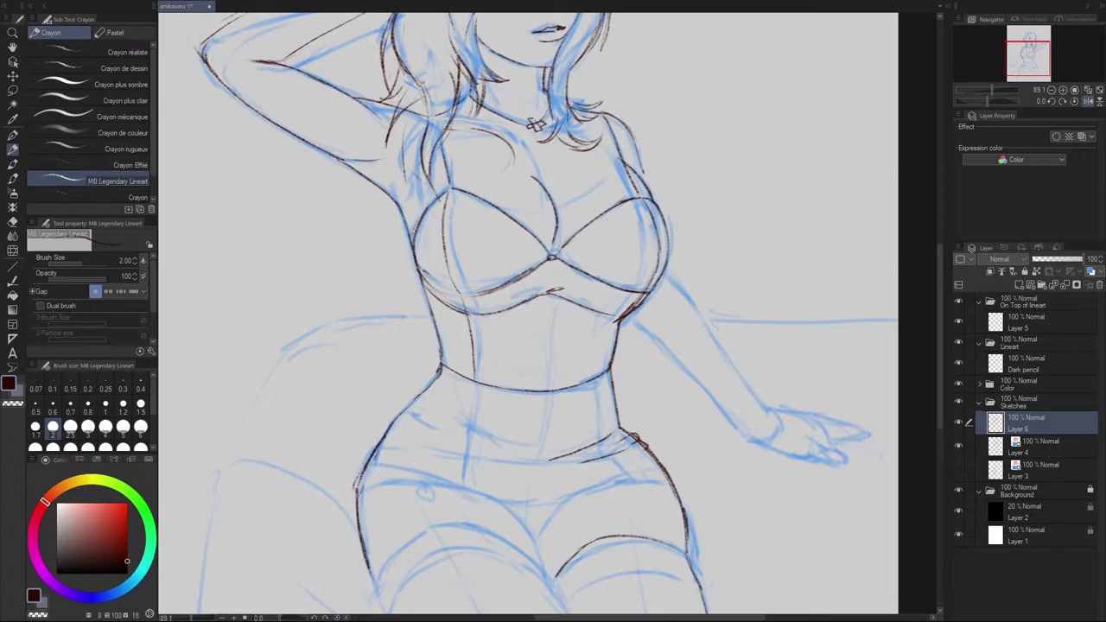
Step: Draw the lower edge of the garment as a curve across both upper thighs from hip to hip
mouse_move(369, 458)
left_mouse_down()
mouse_move(362, 493)
mouse_move(405, 480)
mouse_move(424, 489)
mouse_move(373, 489)
mouse_move(467, 484)
left_mouse_up()
key("ctrl+z")
left_click_drag(398, 481, 501, 498)
key("ctrl+z")
key("ctrl+z")
key("ctrl+z")
key("ctrl+z")
mouse_move(398, 481)
left_mouse_down()
mouse_move(511, 504)
mouse_move(569, 498)
left_mouse_up()
key("ctrl+z")
key("ctrl+z")
key("ctrl+z")
key("ctrl+z")
key("ctrl+z")
key("ctrl+z")
key("ctrl+z")
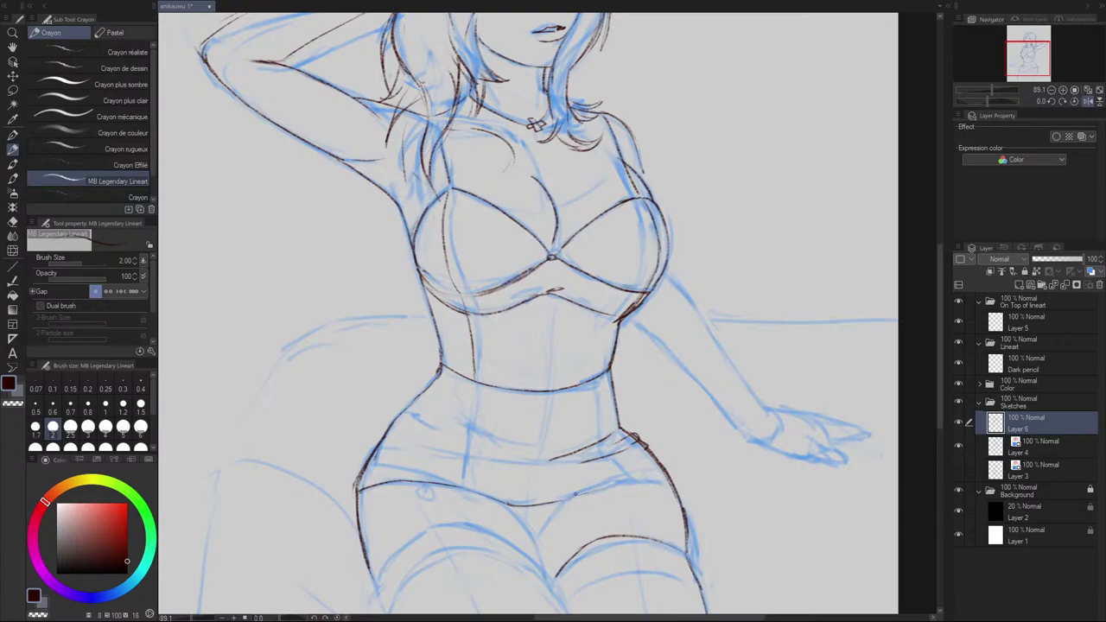
key("ctrl+z")
left_click_drag(575, 494, 675, 486)
key("ctrl+z")
Step: Complete the waistband's upper edge from the raised-arm side hip to the line at the center
mouse_move(369, 459)
left_mouse_down()
mouse_move(392, 437)
mouse_move(472, 461)
left_mouse_up()
key("ctrl+z")
key("ctrl+z")
key("ctrl+z")
key("ctrl+z")
left_click_drag(388, 439, 548, 462)
key("ctrl+z")
left_click_drag(470, 454, 549, 462)
key("ctrl+z")
mouse_move(389, 432)
left_mouse_down()
mouse_move(370, 456)
mouse_move(374, 442)
left_mouse_up()
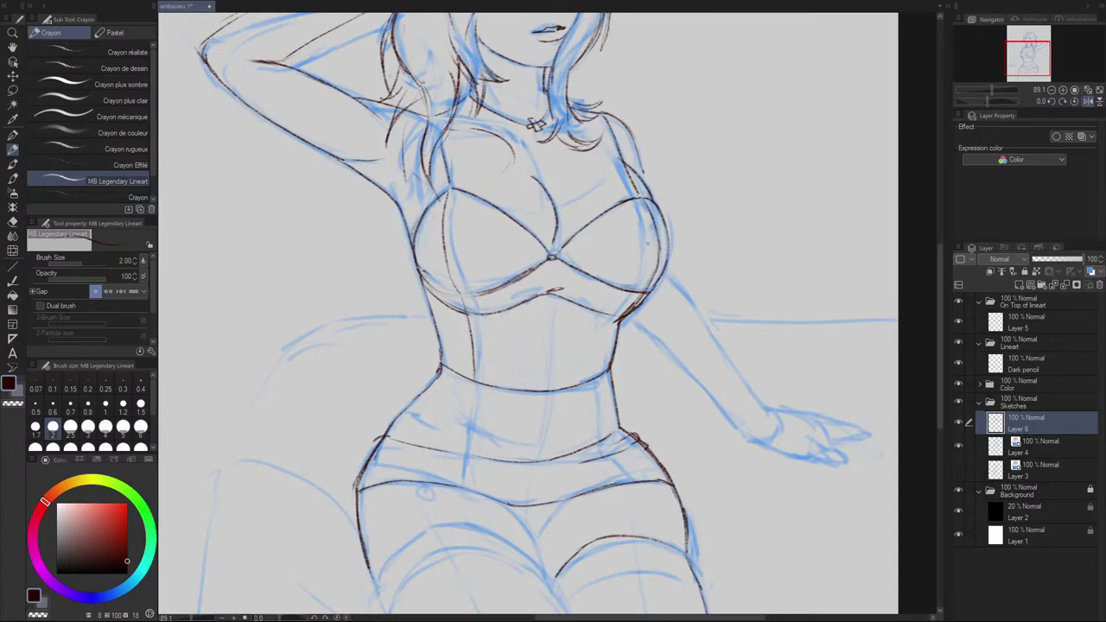
Step: Examine the whole figure's line work and proportions
left_click(1053, 449)
left_click(1052, 429)
scroll(643, 271, "down", 3)
key("space")
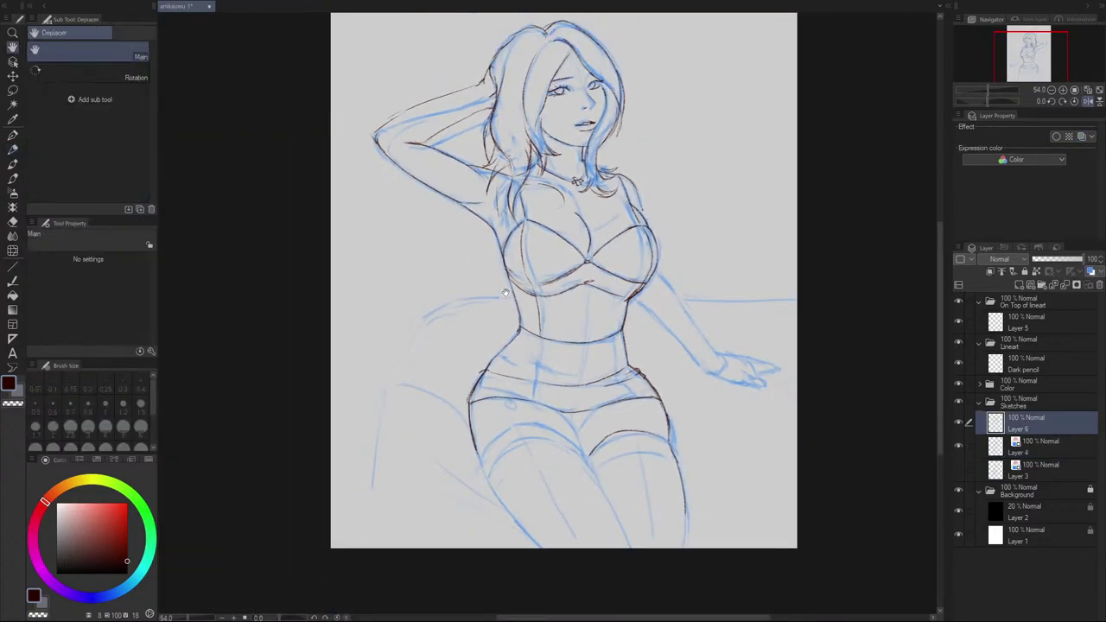
left_click_drag(507, 295, 503, 280)
scroll(543, 264, "up", 2)
key("space")
left_click_drag(524, 196, 532, 280)
key("space")
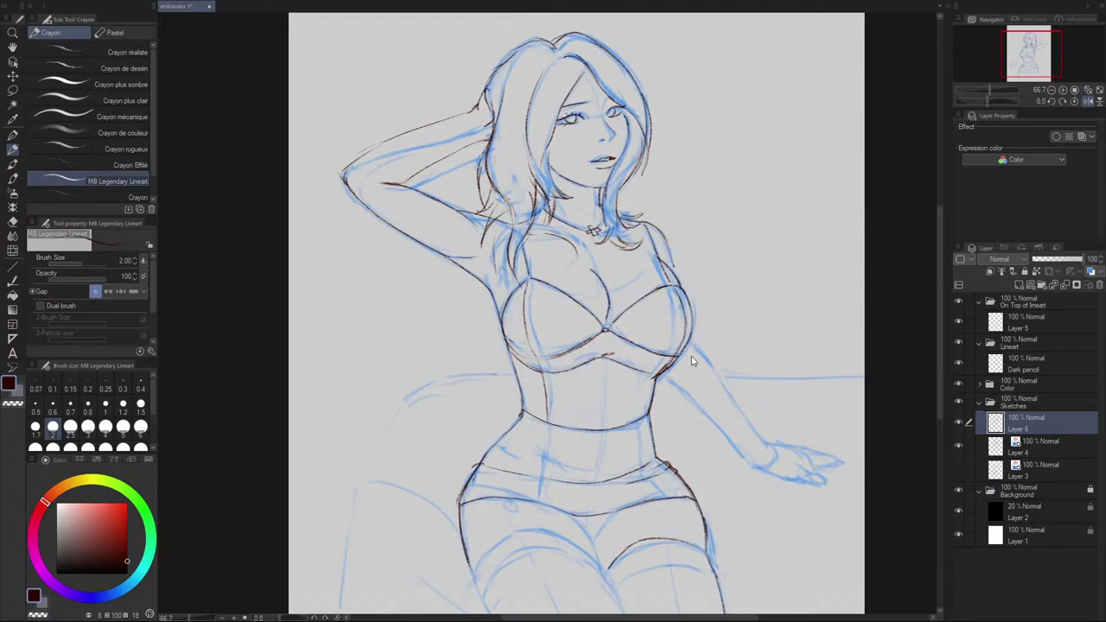
Step: Draw the upper and lower contours of the resting arm from the torso to the wrist
mouse_move(662, 379)
left_mouse_down()
mouse_move(687, 397)
mouse_move(679, 389)
left_mouse_up()
key("ctrl+z")
key("ctrl+z")
key("ctrl+z")
left_click_drag(701, 412, 733, 443)
left_click_drag(689, 338, 758, 433)
key("ctrl+z")
key("ctrl+z")
Step: Draw the lower contour of the resting hand from the wrist to the fingertips
mouse_move(743, 455)
left_mouse_down()
mouse_move(792, 485)
mouse_move(804, 482)
left_mouse_up()
key("ctrl+z")
key("ctrl+z")
key("ctrl+z")
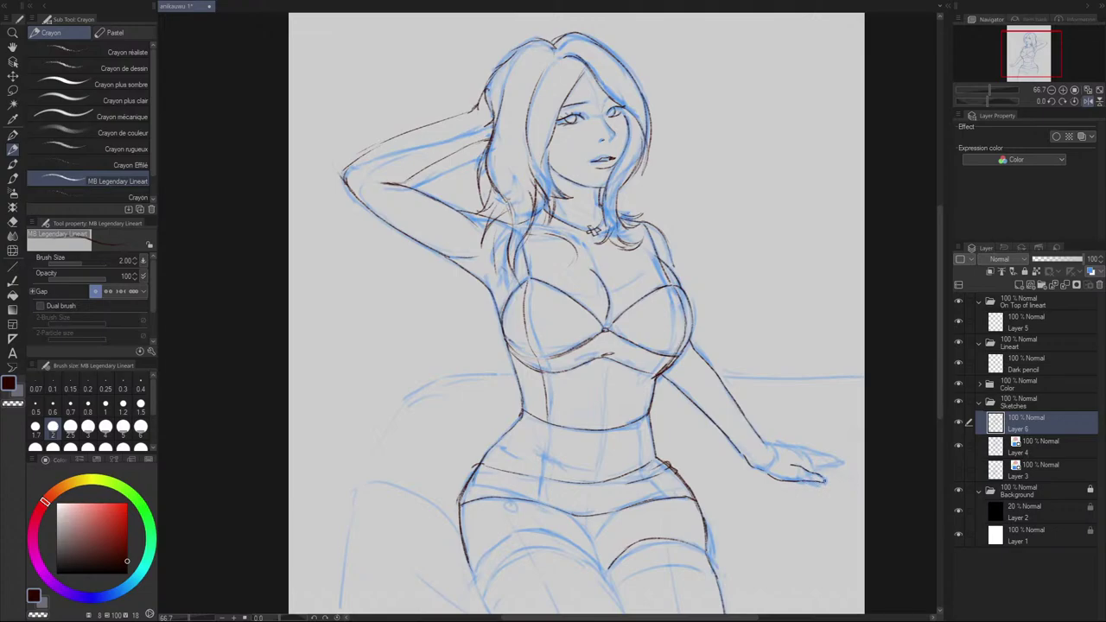
Step: Draw the separate fingers and the upper contour of the resting hand from the wrist to the fingertips
left_click_drag(811, 470, 823, 464)
key("ctrl+z")
left_click_drag(768, 443, 812, 453)
key("ctrl+z")
key("ctrl+z")
key("ctrl+z")
left_click_drag(813, 468, 847, 459)
left_click_drag(789, 448, 817, 453)
mouse_move(782, 449)
left_mouse_down()
mouse_move(836, 434)
mouse_move(856, 458)
mouse_move(859, 447)
mouse_move(843, 486)
left_mouse_up()
key("ctrl+z")
key("ctrl+z")
key("ctrl+z")
key("ctrl+z")
key("ctrl+z")
key("ctrl+z")
mouse_move(818, 482)
left_mouse_down()
mouse_move(840, 495)
mouse_move(732, 504)
mouse_move(741, 516)
mouse_move(731, 524)
left_mouse_up()
key("ctrl+z")
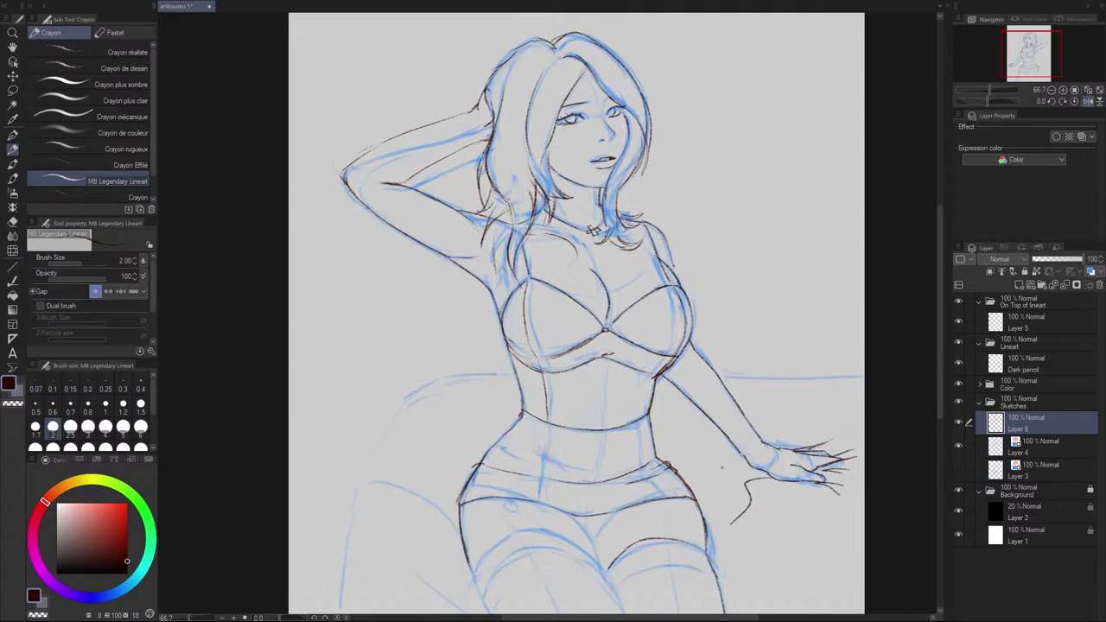
key("ctrl+z")
Step: Add short fabric fold strokes on the couch between the resting hand and the hip
left_click_drag(770, 477, 741, 483)
mouse_move(714, 515)
left_mouse_down()
mouse_move(739, 494)
mouse_move(736, 518)
left_mouse_up()
key("ctrl+z")
mouse_move(784, 481)
left_mouse_down()
mouse_move(763, 492)
mouse_move(727, 461)
mouse_move(706, 486)
mouse_move(687, 432)
left_mouse_up()
key("ctrl+z")
left_click_drag(707, 469, 692, 482)
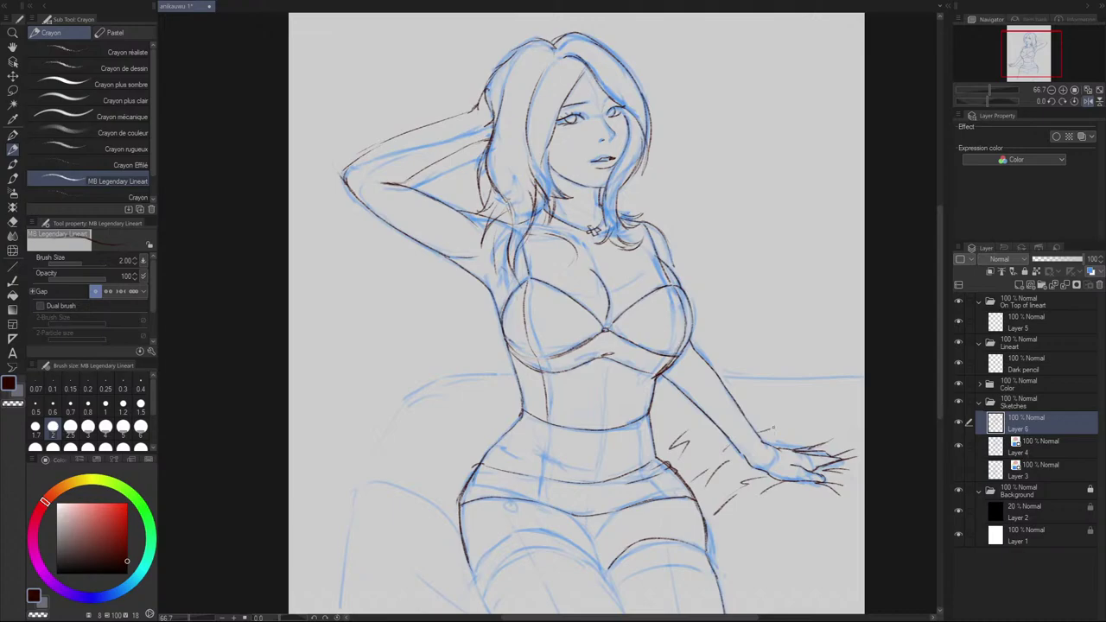
Step: Trace the couch's back edge behind the figure and the armrest outline on the raised-arm side, with a few creases
mouse_move(774, 429)
left_mouse_down()
mouse_move(796, 376)
mouse_move(863, 375)
left_mouse_up()
left_click_drag(763, 378, 723, 374)
left_click_drag(511, 374, 492, 373)
mouse_move(484, 378)
left_mouse_down()
mouse_move(473, 397)
mouse_move(462, 375)
mouse_move(434, 398)
mouse_move(401, 402)
mouse_move(356, 488)
mouse_move(331, 610)
left_mouse_up()
mouse_move(384, 484)
left_mouse_down()
mouse_move(450, 516)
mouse_move(429, 505)
mouse_move(463, 552)
left_mouse_up()
mouse_move(443, 487)
left_mouse_down()
mouse_move(457, 511)
mouse_move(442, 471)
mouse_move(447, 486)
left_mouse_up()
key("ctrl+z")
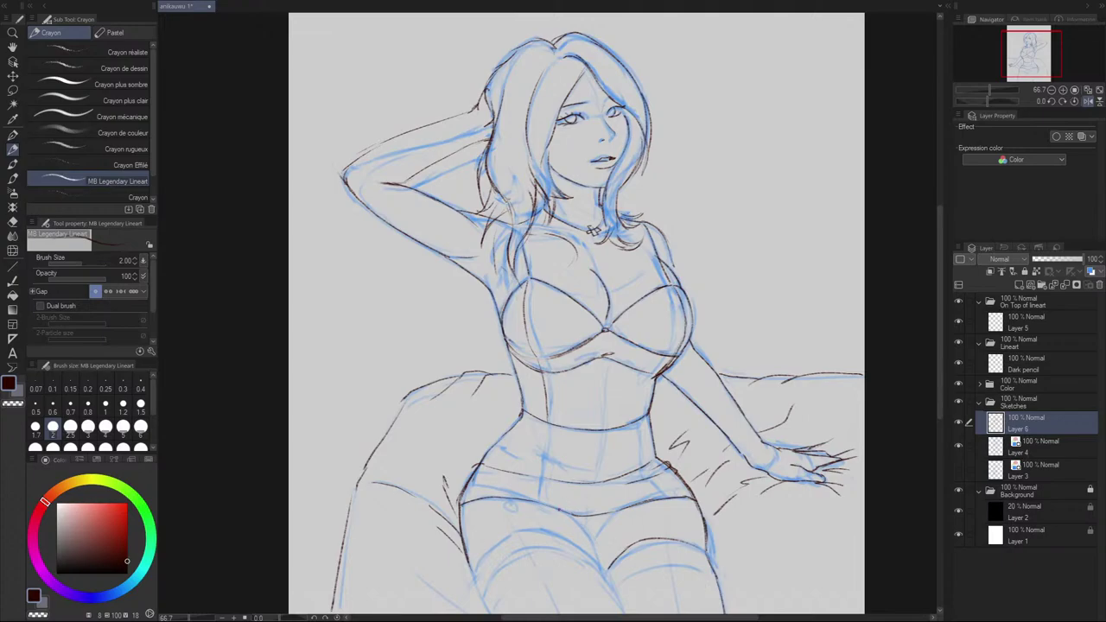
key("ctrl+z")
Step: Draw the inner thigh lines and the stocking band's upper and lower edges on the raised-arm side thigh
left_click_drag(560, 510, 601, 563)
key("ctrl+z")
key("ctrl+z")
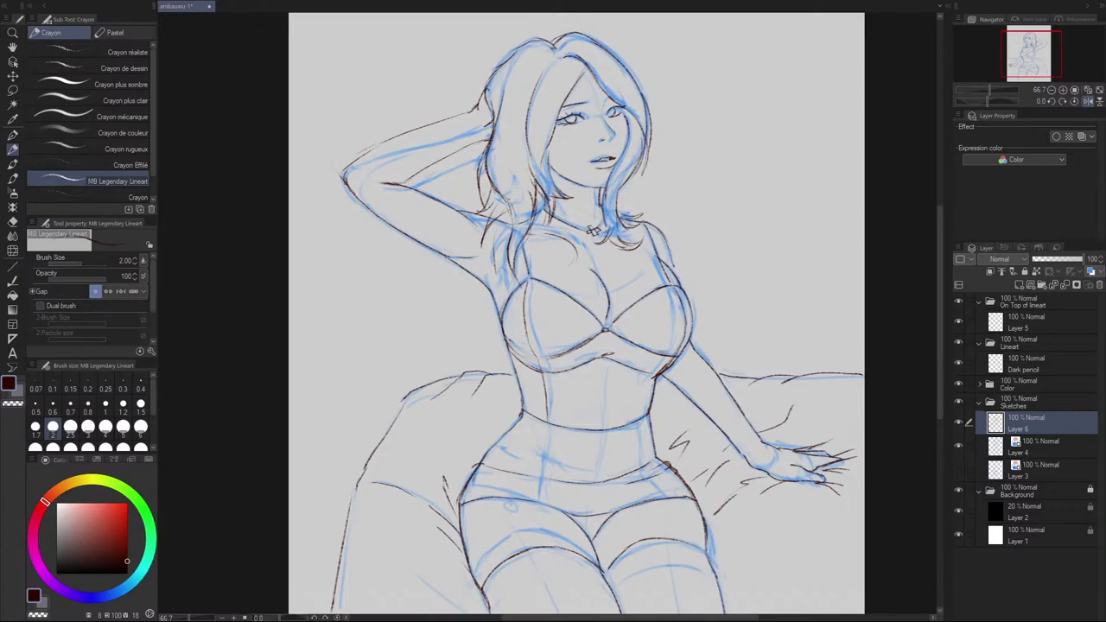
mouse_move(491, 610)
left_mouse_down()
mouse_move(543, 571)
mouse_move(605, 581)
left_mouse_up()
key("ctrl+z")
key("ctrl+z")
key("ctrl+z")
key("ctrl+z")
key("ctrl+z")
Step: Draw the stocking band's lower edge on the resting-arm side thigh and clean up that thigh's outer contour
mouse_move(658, 567)
left_mouse_down()
mouse_move(708, 568)
mouse_move(665, 562)
mouse_move(674, 564)
left_mouse_up()
key("ctrl+z")
key("ctrl+z")
key("ctrl+z")
key("ctrl+z")
key("ctrl+z")
key("ctrl+z")
key("ctrl+z")
key("ctrl+z")
key("ctrl+z")
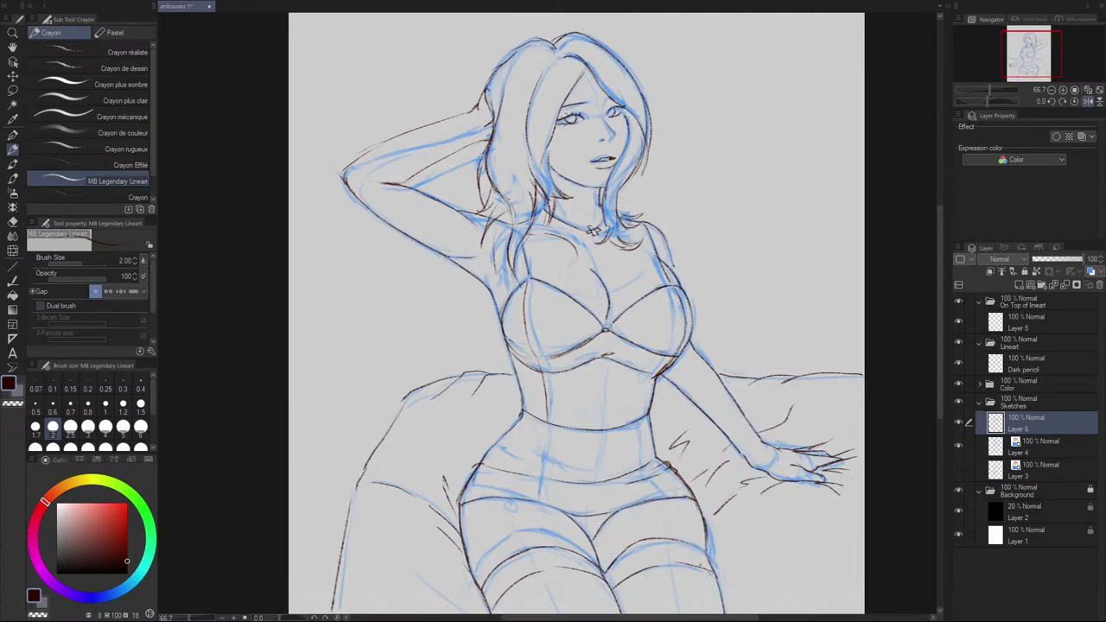
key("ctrl+z")
key("e")
left_click_drag(720, 567, 724, 613)
key("p")
left_click_drag(508, 503, 524, 545)
key("ctrl+z")
Step: Add long diagonal crease lines and short folds on the armrest beside the raised-arm side thigh
left_click_drag(346, 561, 355, 554)
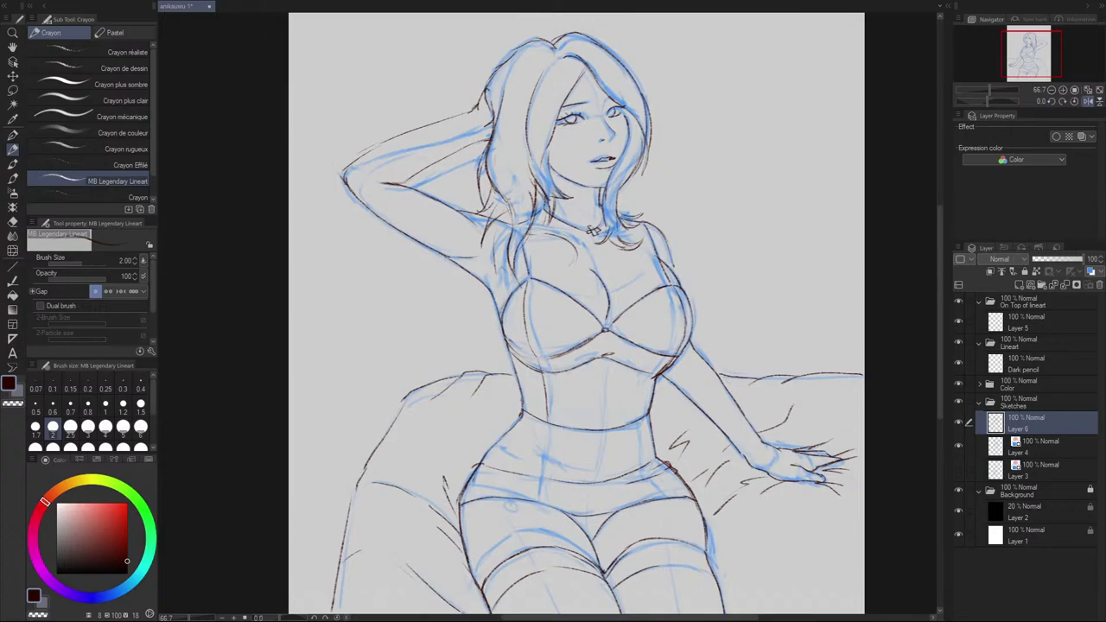
left_click_drag(415, 548, 480, 613)
key("ctrl+z")
left_click_drag(415, 547, 484, 614)
mouse_move(373, 533)
left_mouse_down()
mouse_move(411, 541)
mouse_move(403, 523)
mouse_move(369, 533)
mouse_move(423, 537)
mouse_move(377, 530)
mouse_move(430, 554)
mouse_move(452, 550)
mouse_move(414, 532)
left_mouse_up()
key("ctrl+z")
key("ctrl+z")
key("ctrl+z")
key("ctrl+z")
Step: Rework the armrest's upper outer corner with fold strokes where it meets the couch back
left_click_drag(344, 534, 374, 498)
key("ctrl+z")
mouse_move(344, 539)
left_mouse_down()
mouse_move(369, 503)
mouse_move(351, 510)
mouse_move(371, 499)
mouse_move(365, 478)
left_mouse_up()
key("ctrl+z")
key("e")
key("p")
key("ctrl+z")
key("ctrl+z")
key("ctrl+z")
key("ctrl+z")
key("ctrl+z")
Step: Draw a curved crease across the couch back beside the raised-arm side hip
mouse_move(388, 426)
left_mouse_down()
mouse_move(407, 392)
mouse_move(467, 455)
left_mouse_up()
key("ctrl+z")
key("ctrl+z")
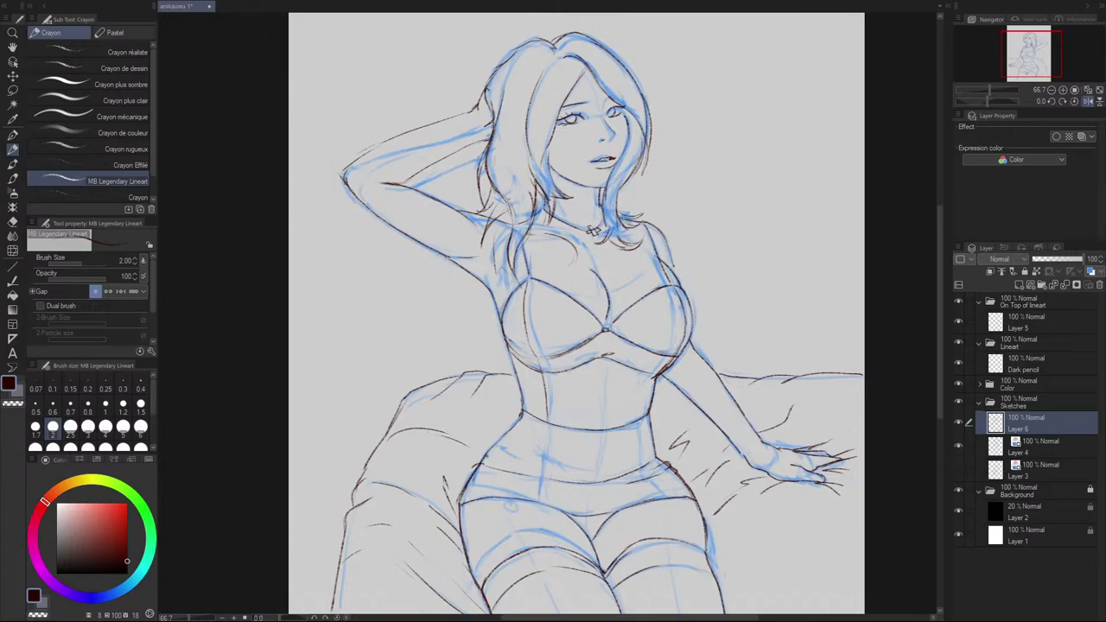
key("ctrl+z")
mouse_move(440, 438)
left_mouse_down()
mouse_move(475, 444)
mouse_move(425, 497)
left_mouse_up()
key("ctrl+z")
Step: Add slanted fold strokes on the couch seat beside the resting-arm side thigh
left_click_drag(724, 586, 757, 549)
key("ctrl+z")
key("ctrl+z")
key("ctrl+z")
key("ctrl+z")
mouse_move(724, 588)
left_mouse_down()
mouse_move(776, 528)
mouse_move(725, 579)
mouse_move(750, 546)
mouse_move(724, 593)
mouse_move(757, 551)
left_mouse_up()
key("ctrl+z")
key("ctrl+z")
key("ctrl+z")
key("ctrl+z")
key("ctrl+z")
mouse_move(724, 584)
left_mouse_down()
mouse_move(734, 531)
mouse_move(755, 533)
left_mouse_up()
key("ctrl+z")
key("ctrl+z")
key("ctrl+z")
key("ctrl+z")
Step: Add a short stroke at the top of the cleavage line and erase the heavy strokes beneath the resting-arm side cup
key("space")
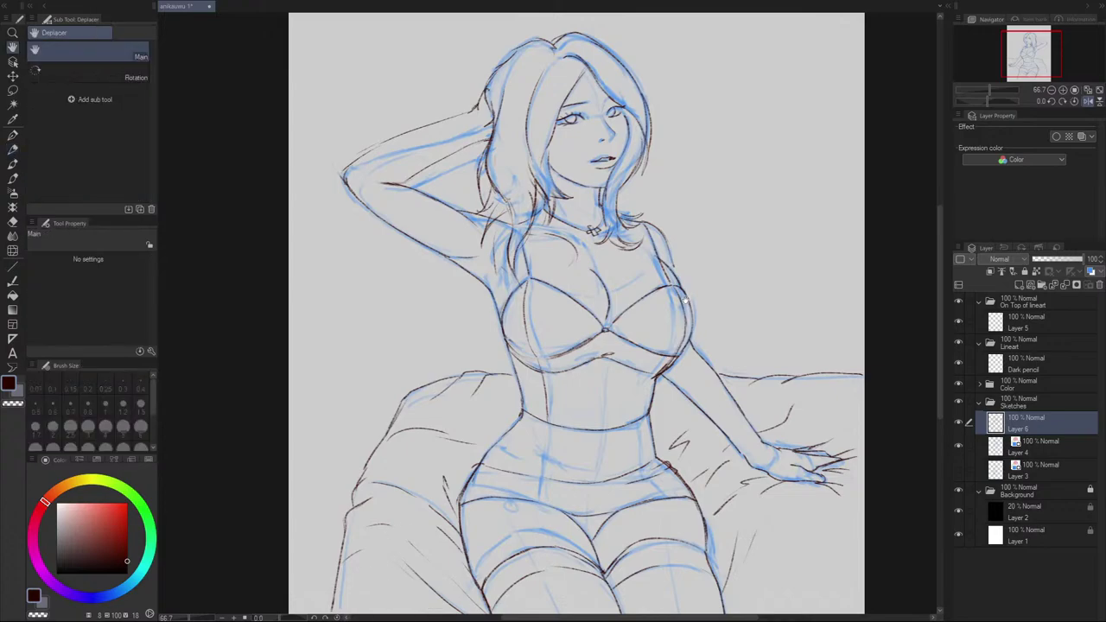
left_click_drag(695, 314, 699, 338)
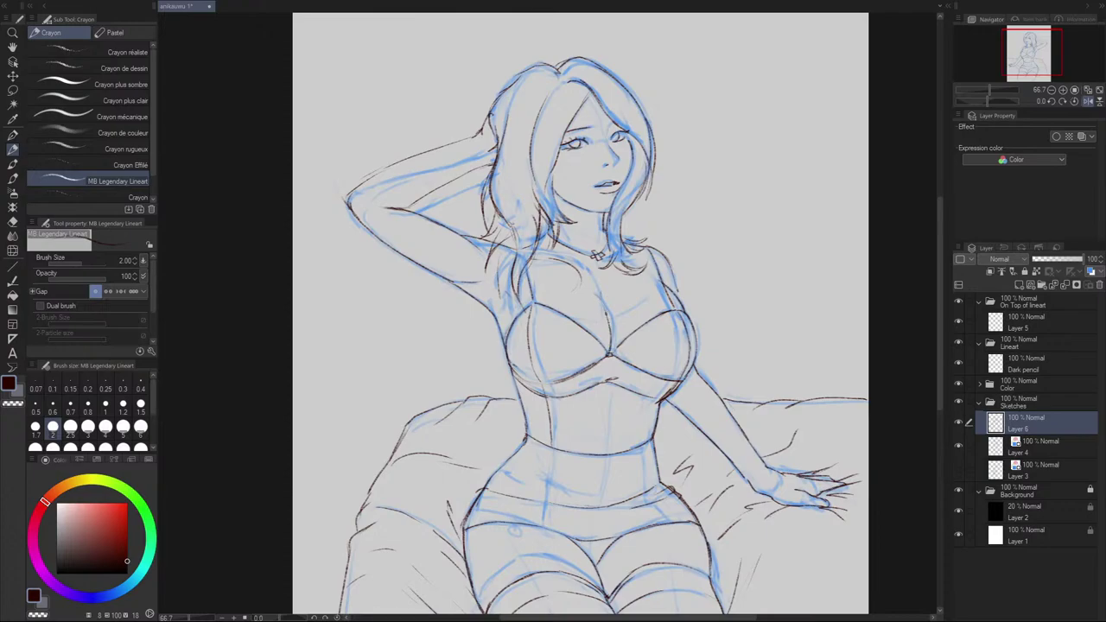
left_click_drag(605, 313, 595, 297)
key("ctrl+z")
key("e")
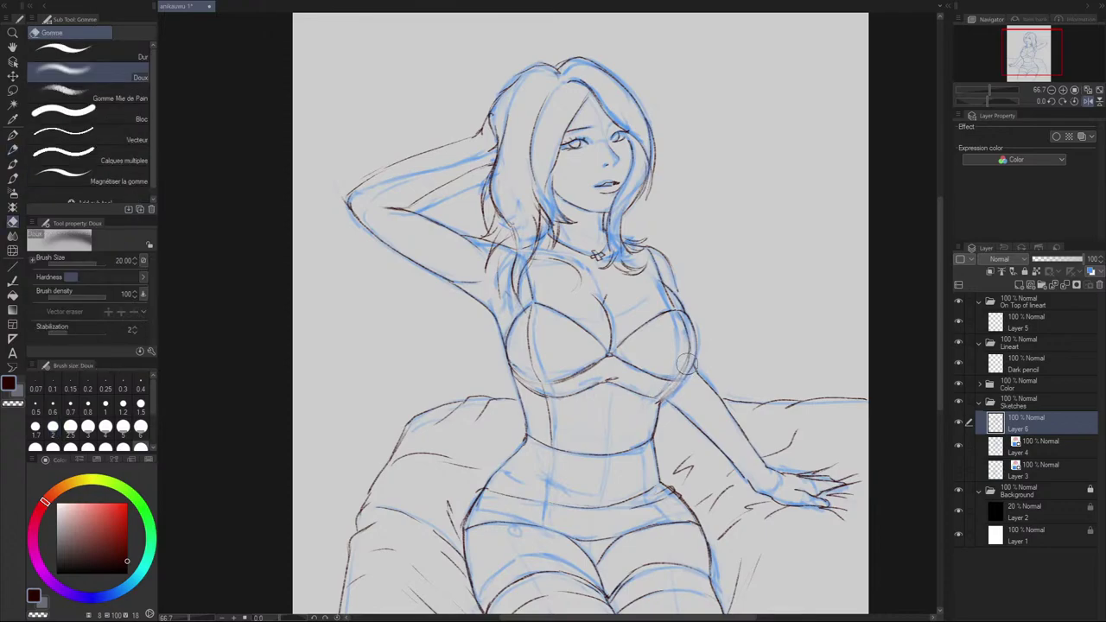
key("p")
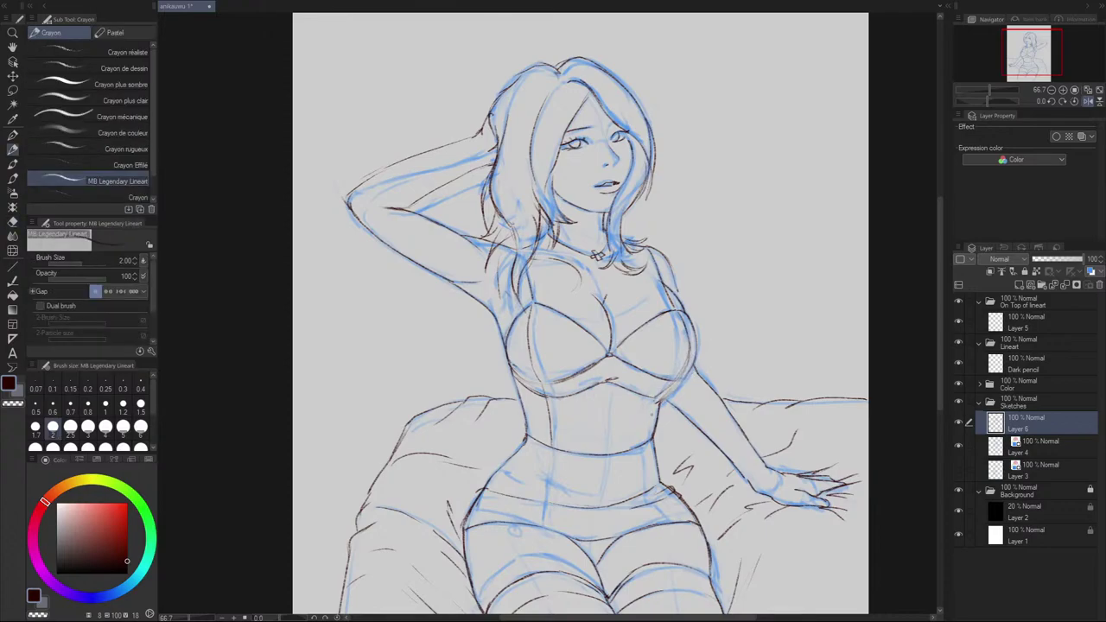
Step: Draw the vertical seam lines down both sides of the torso from below the bra to the waistband
left_click_drag(650, 400, 640, 449)
key("ctrl+z")
left_click_drag(642, 448, 648, 495)
left_click_drag(549, 446, 536, 522)
left_click_drag(648, 492, 662, 512)
Step: Redraw the outer lower contour of the bra cup on the resting-arm side
mouse_move(660, 403)
left_mouse_down()
mouse_move(694, 368)
mouse_move(682, 384)
mouse_move(695, 327)
left_mouse_up()
key("ctrl+z")
key("ctrl+z")
key("ctrl+z")
key("ctrl+z")
key("ctrl+z")
mouse_move(666, 398)
left_mouse_down()
mouse_move(693, 369)
mouse_move(696, 333)
left_mouse_up()
key("ctrl+z")
left_click_drag(690, 376, 696, 342)
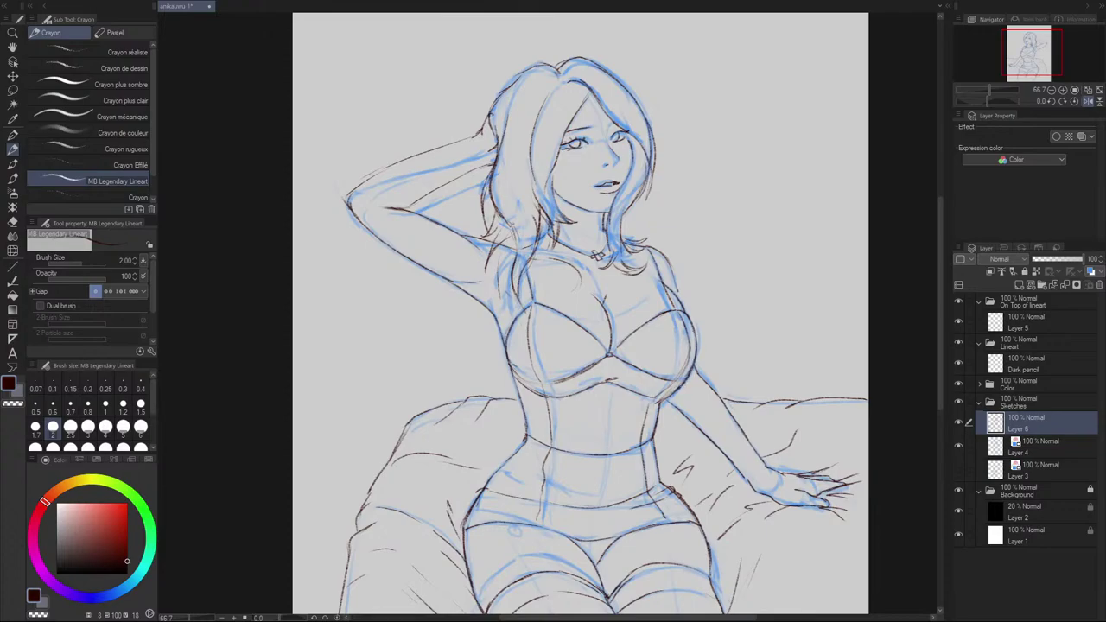
Step: Crop the canvas to a full-width rectangle from just above the head to the thighs and clear the selection
scroll(514, 410, "down", 1)
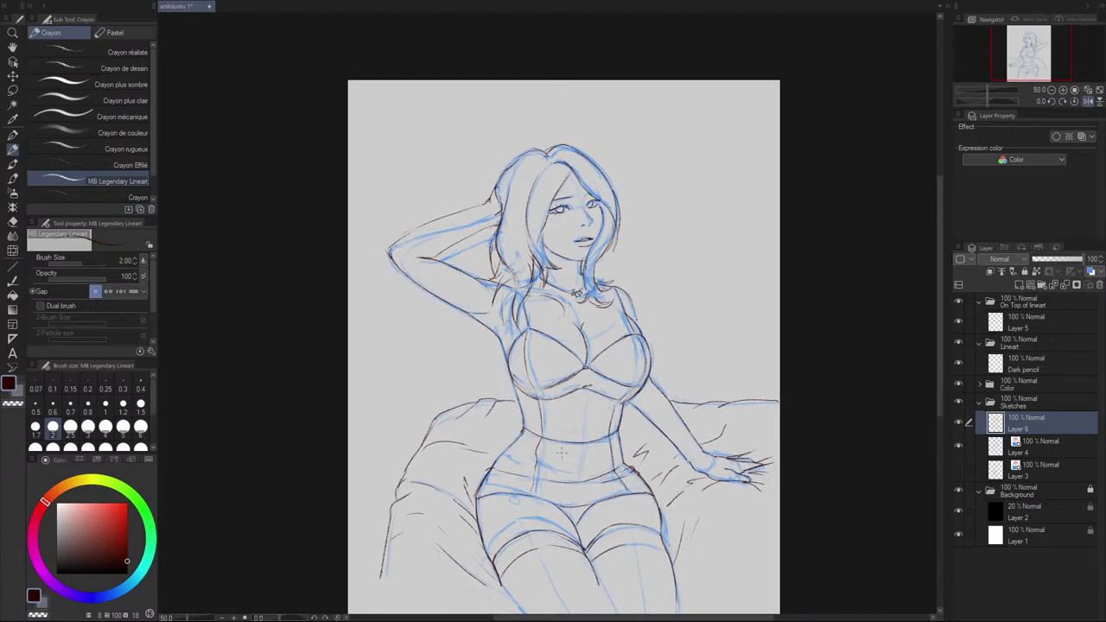
left_click_drag(748, 477, 732, 454)
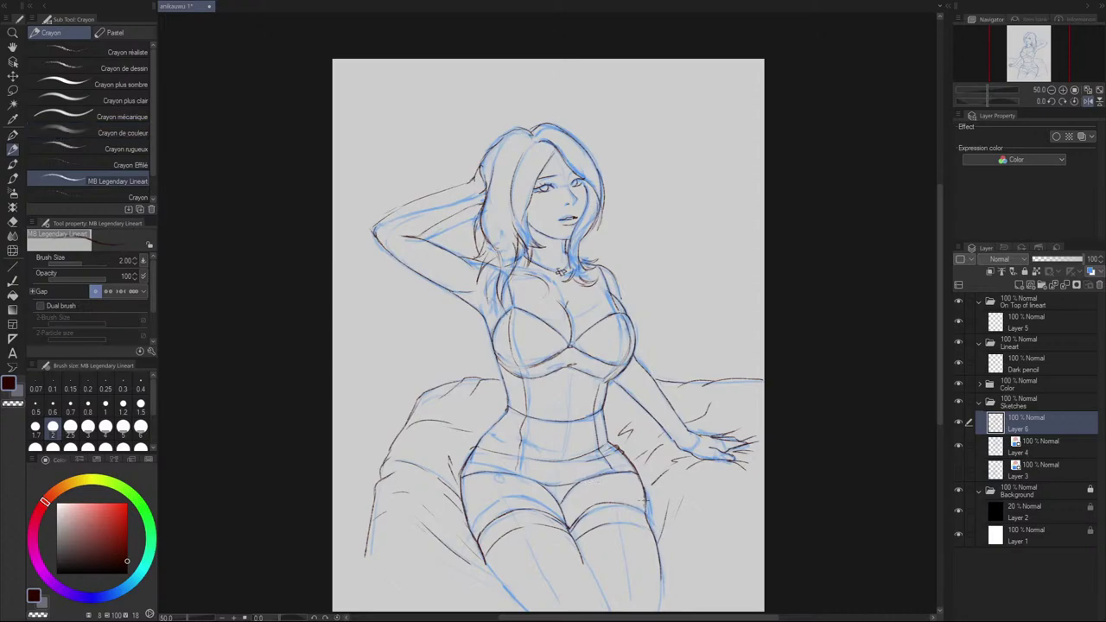
left_click(12, 92)
left_click(117, 57)
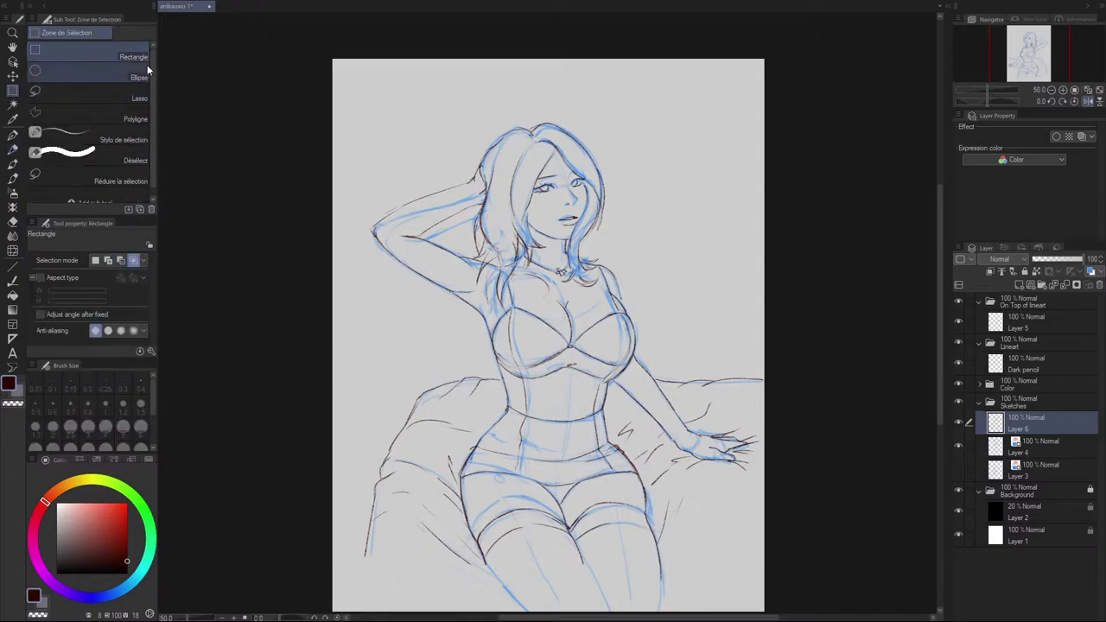
left_click_drag(275, 108, 795, 572)
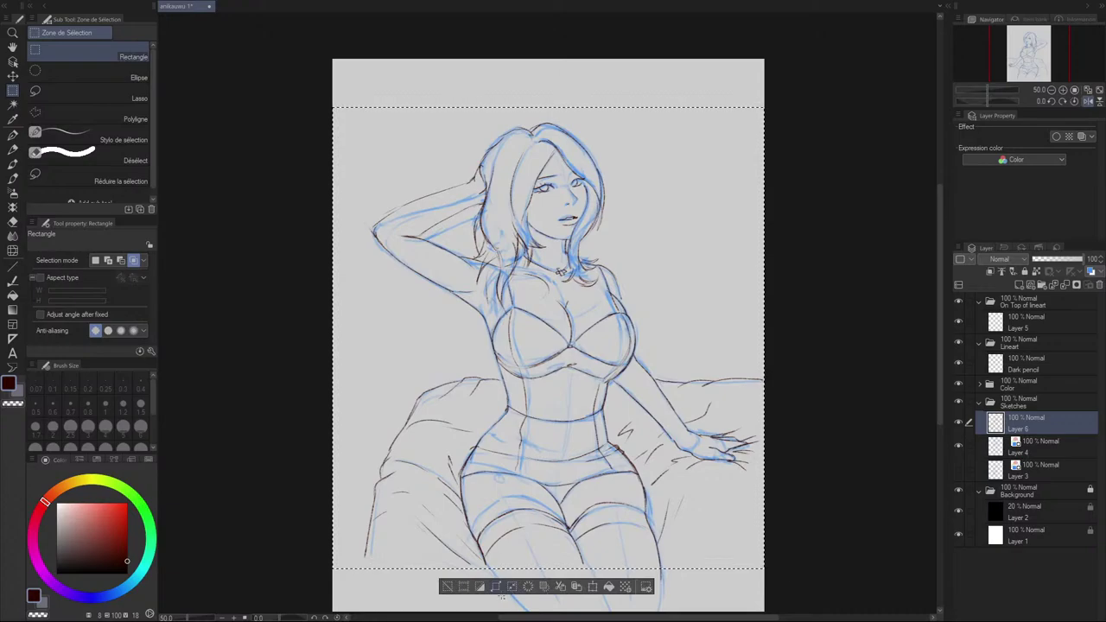
left_click(465, 587)
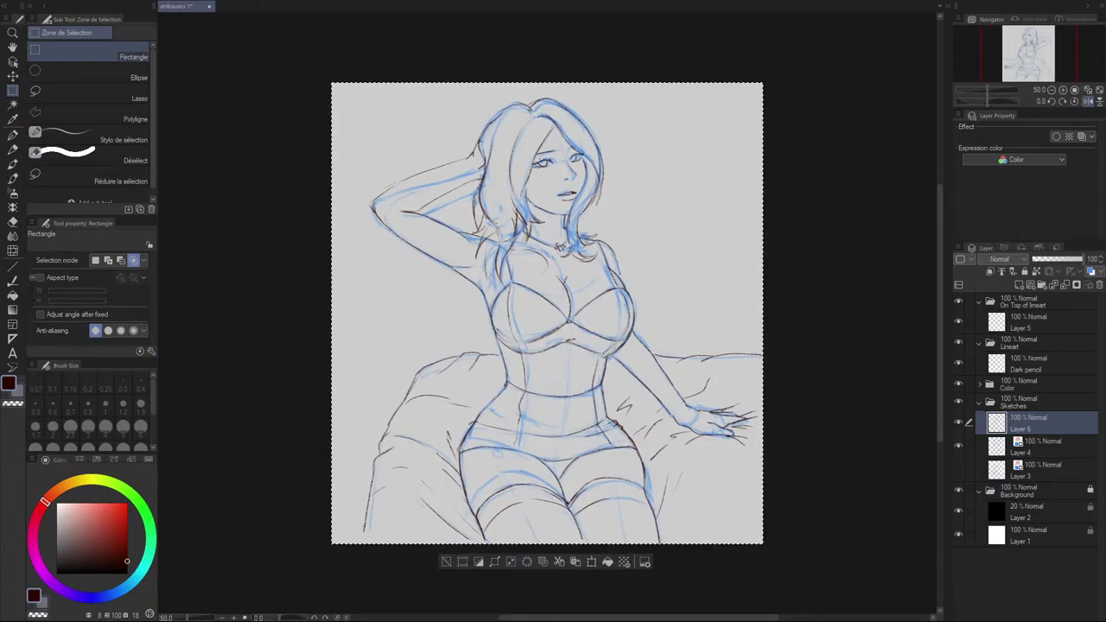
left_click(445, 564)
Step: Hide the blue rough sketch on Layer 4 and inspect the dark line work on its own
left_click(960, 447)
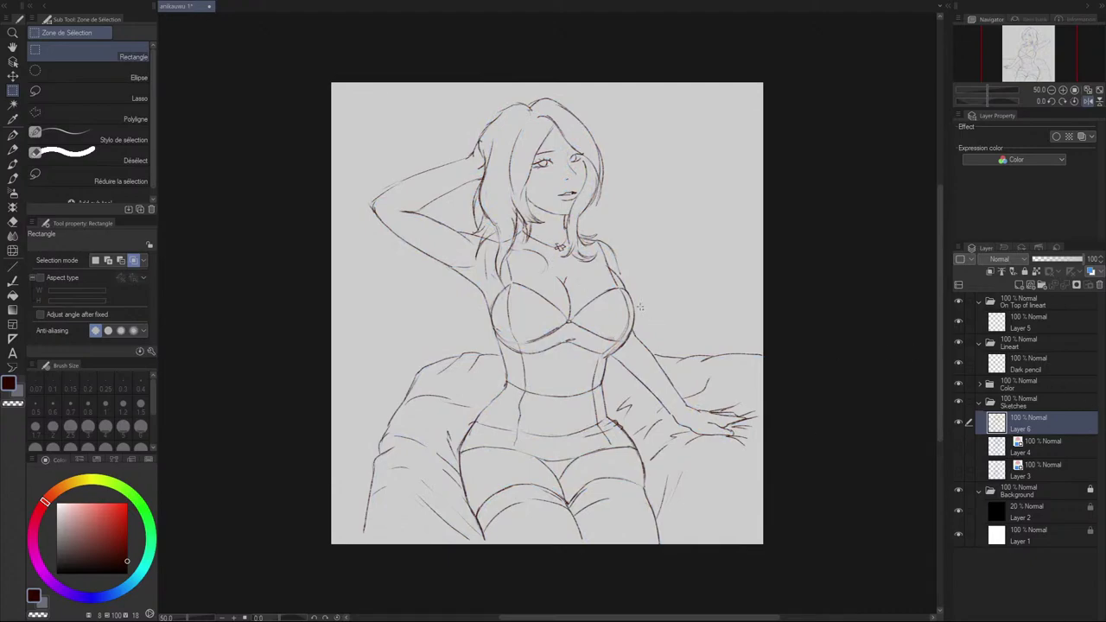
scroll(640, 307, "up", 1)
scroll(584, 287, "down", 1)
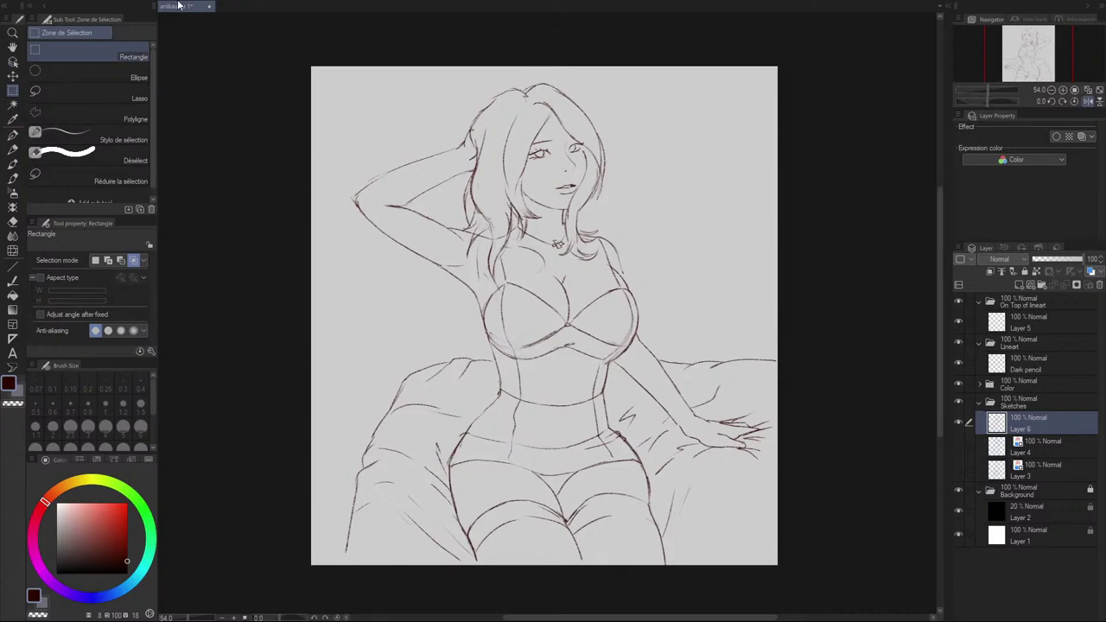
scroll(435, 140, "up", 1)
scroll(505, 143, "down", 1)
scroll(504, 141, "up", 1)
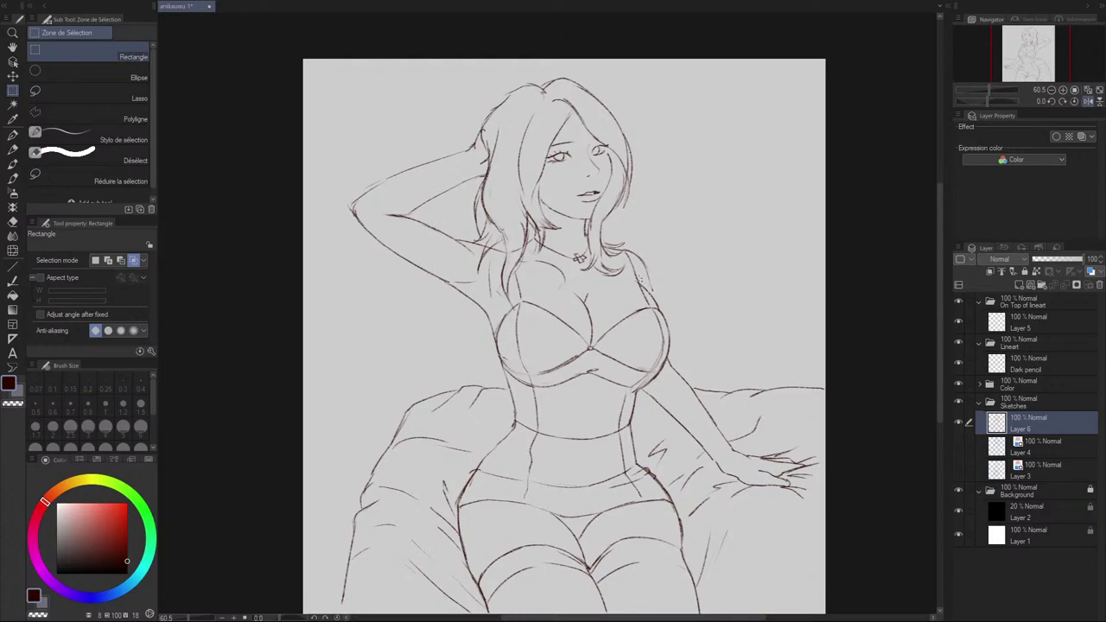
Step: Erase the rough shoulder outline on the resting-arm side down to a faint guide
left_click_drag(631, 270, 657, 309)
left_click(669, 301)
key("p")
key("e")
key("p")
key("e")
key("p")
left_click_drag(646, 273, 649, 293)
key("ctrl+z")
key("e")
mouse_move(633, 249)
left_mouse_down()
mouse_move(614, 253)
mouse_move(641, 260)
mouse_move(601, 246)
mouse_move(633, 255)
left_mouse_up()
key("p")
key("ctrl+z")
key("ctrl+z")
key("ctrl+z")
key("ctrl+z")
key("ctrl+z")
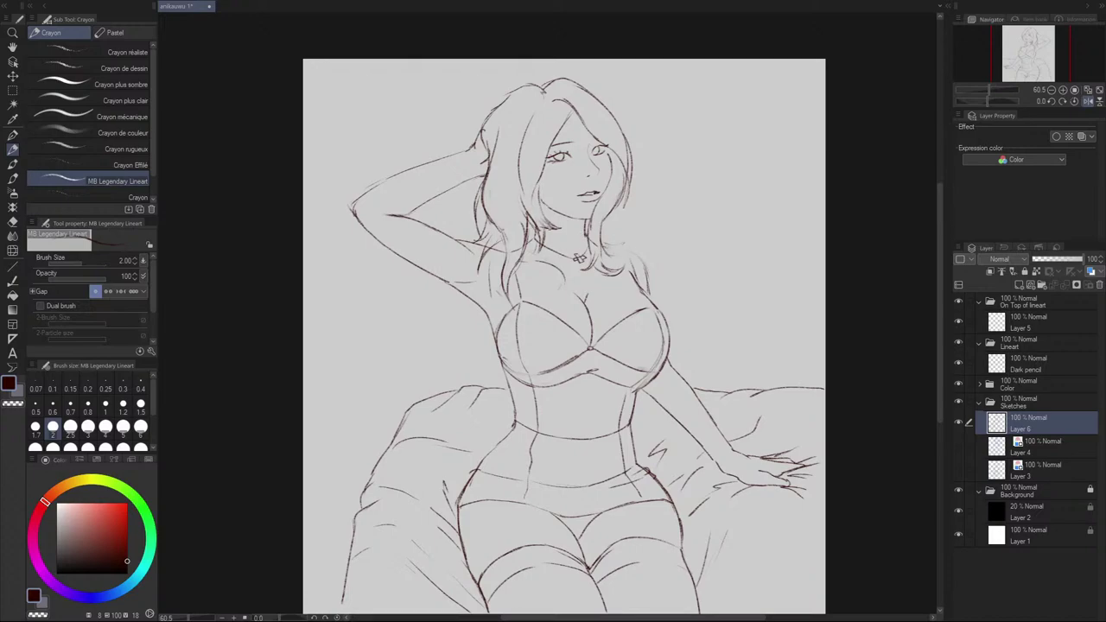
Step: Sketch the neck and collarbone lines around the necklace
left_click_drag(564, 260, 578, 267)
left_click_drag(552, 230, 575, 257)
mouse_move(587, 219)
left_mouse_down()
mouse_move(582, 258)
mouse_move(561, 250)
left_mouse_up()
key("ctrl+z")
key("ctrl+z")
mouse_move(533, 255)
left_mouse_down()
mouse_move(576, 271)
mouse_move(638, 255)
mouse_move(632, 245)
mouse_move(649, 269)
left_mouse_up()
key("ctrl+z")
Step: Redraw the rounded shoulder and upper-arm contour on the resting-arm side down to the bra cup
key("ctrl+z")
left_click_drag(648, 261, 655, 297)
key("ctrl+z")
key("ctrl+z")
mouse_move(611, 253)
left_mouse_down()
mouse_move(646, 252)
mouse_move(654, 295)
left_mouse_up()
key("ctrl+z")
key("ctrl+z")
left_click_drag(651, 256, 654, 301)
key("e")
key("p")
left_click_drag(649, 252, 658, 278)
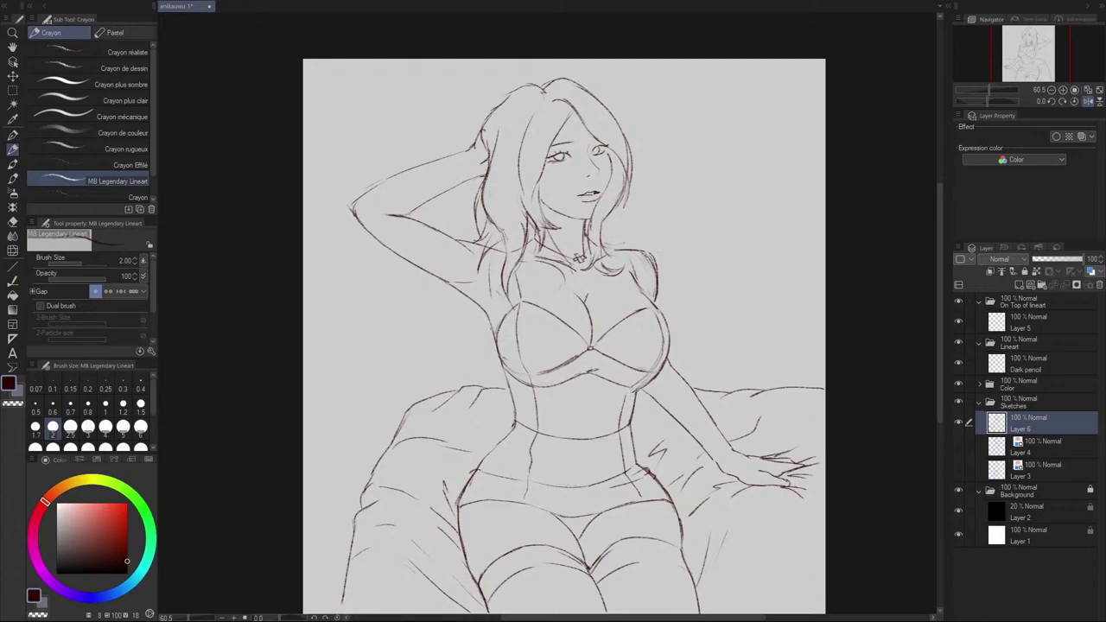
Step: Clean up the lower edge of the raised-arm side bra cup and flip the canvas view horizontally
mouse_move(499, 351)
left_mouse_down()
mouse_move(529, 378)
mouse_move(553, 373)
left_mouse_up()
key("ctrl+z")
key("e")
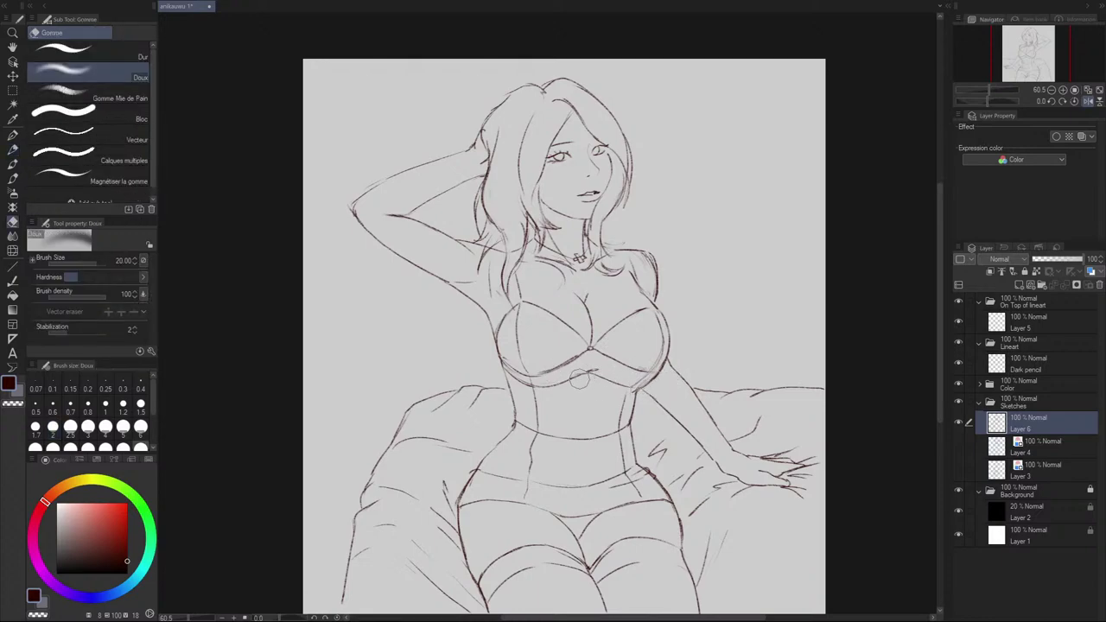
key("p")
left_click(1087, 101)
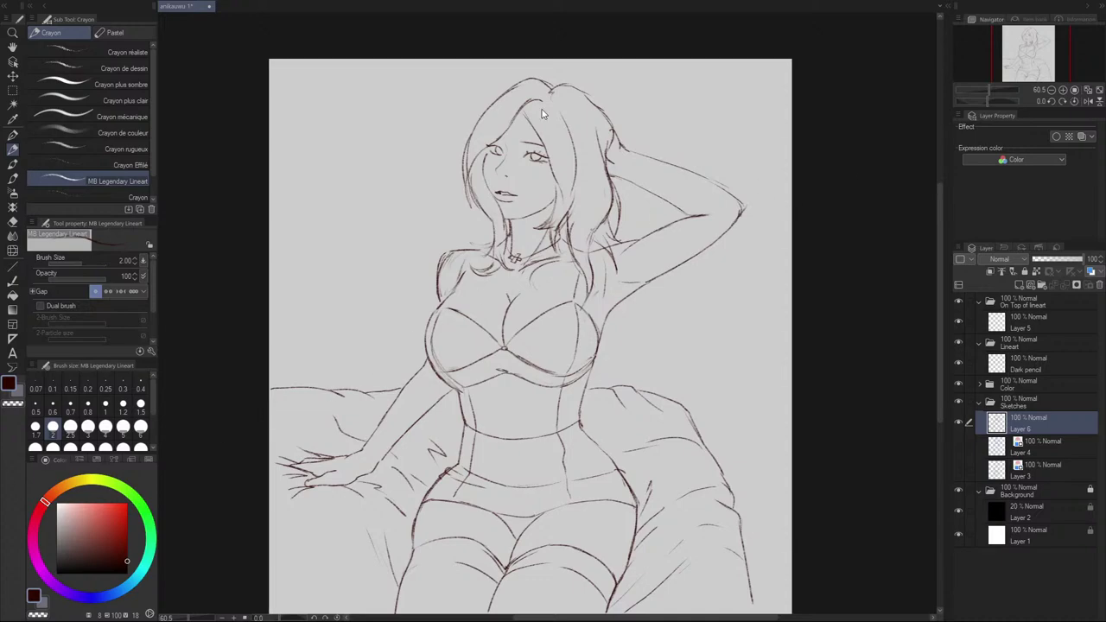
Step: Move the Crayon réaliste sub tool out of the pencil group into its own slot on the tool palette
scroll(446, 102, "up", 1)
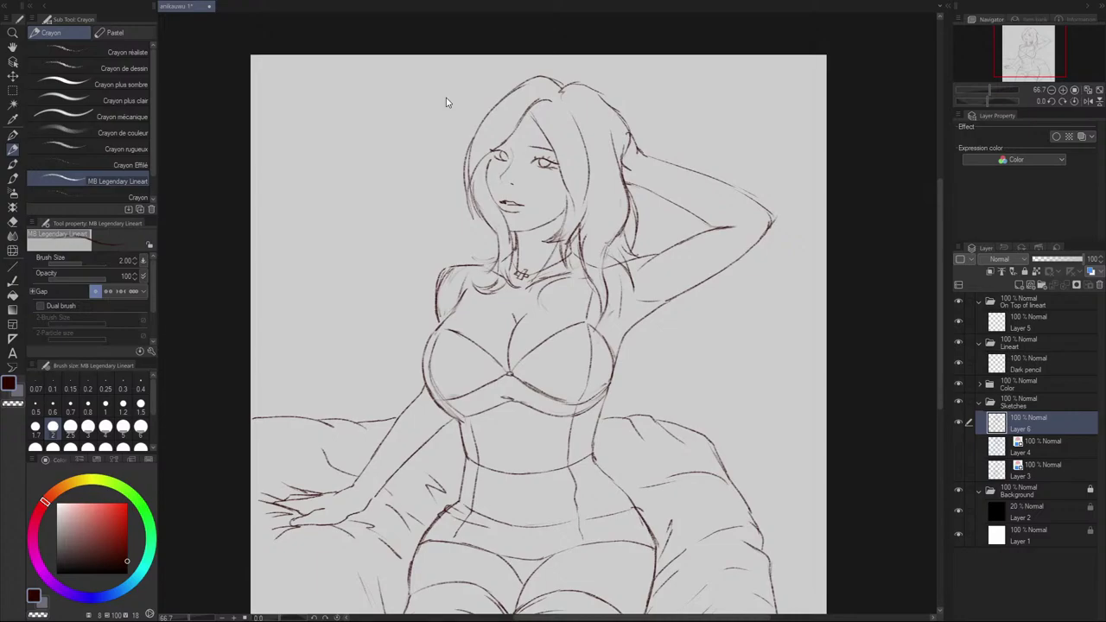
left_click_drag(95, 52, 13, 96)
left_click(13, 90)
left_click(13, 105)
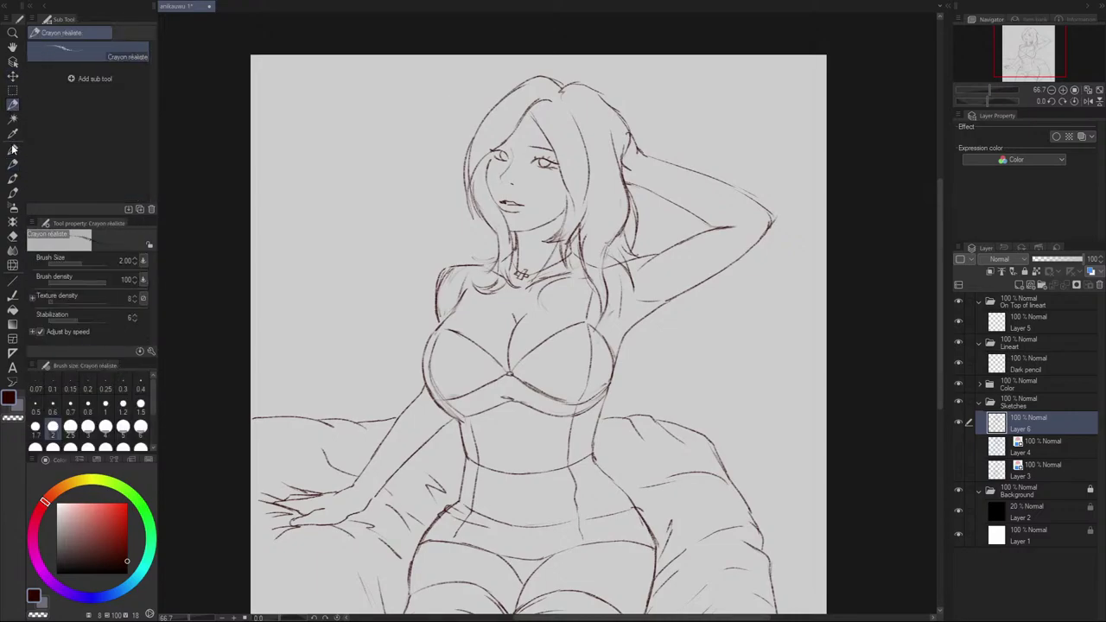
left_click(12, 149)
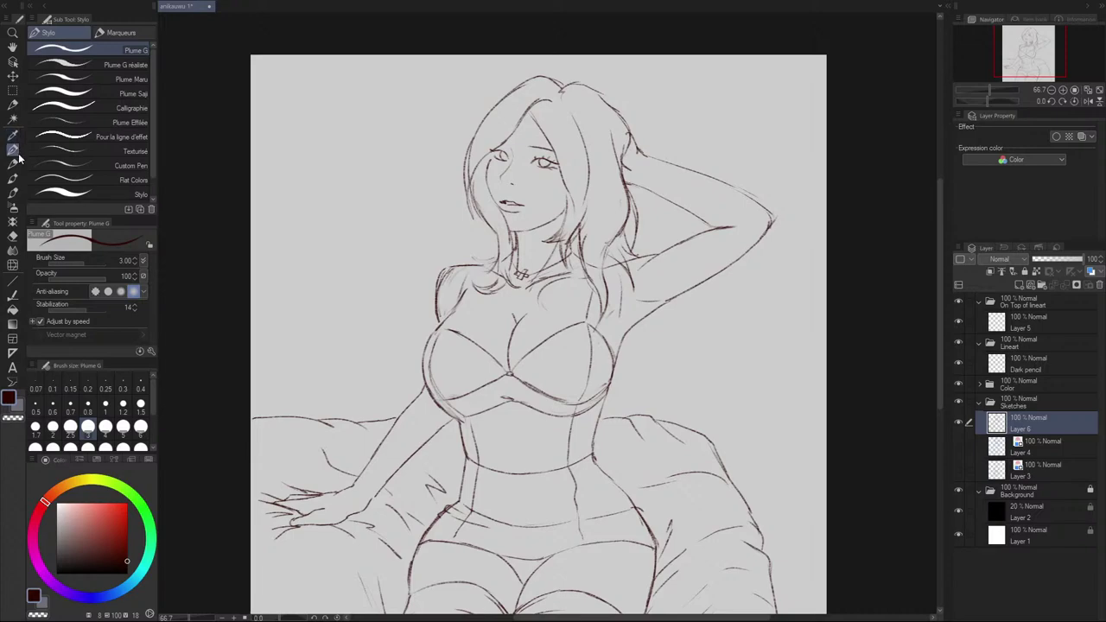
left_click(12, 90)
left_click(113, 97)
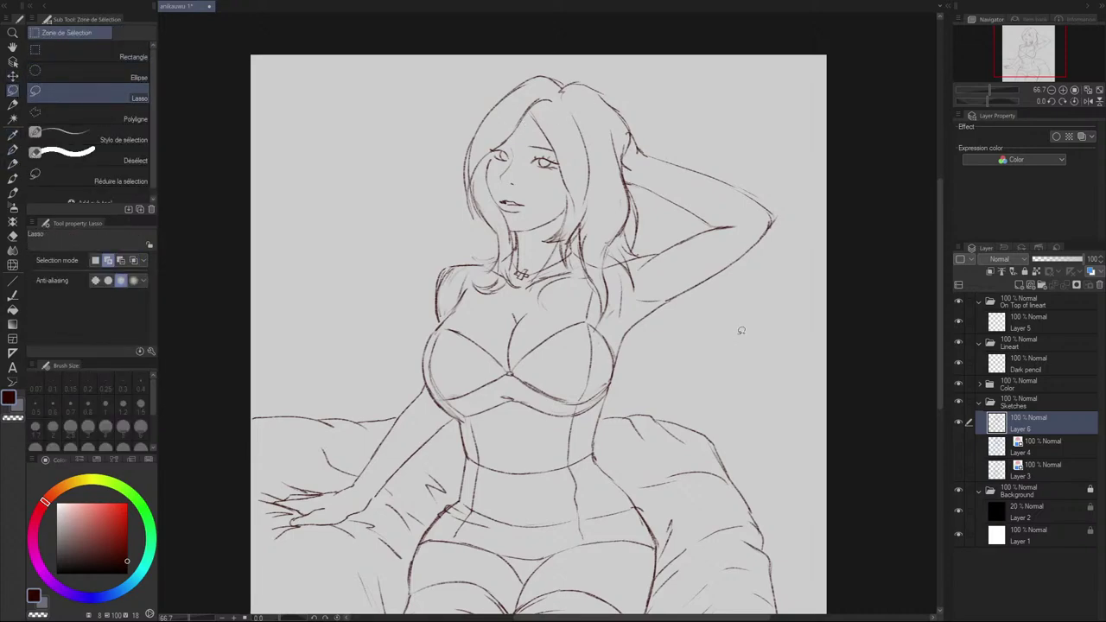
scroll(617, 345, "down", 5)
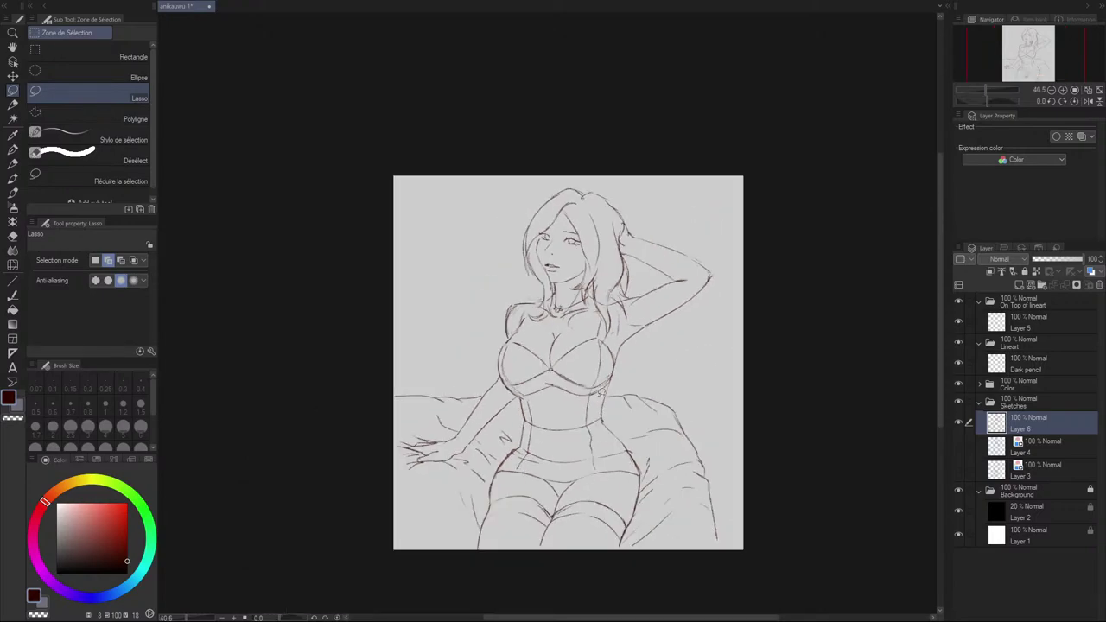
scroll(597, 393, "up", 3)
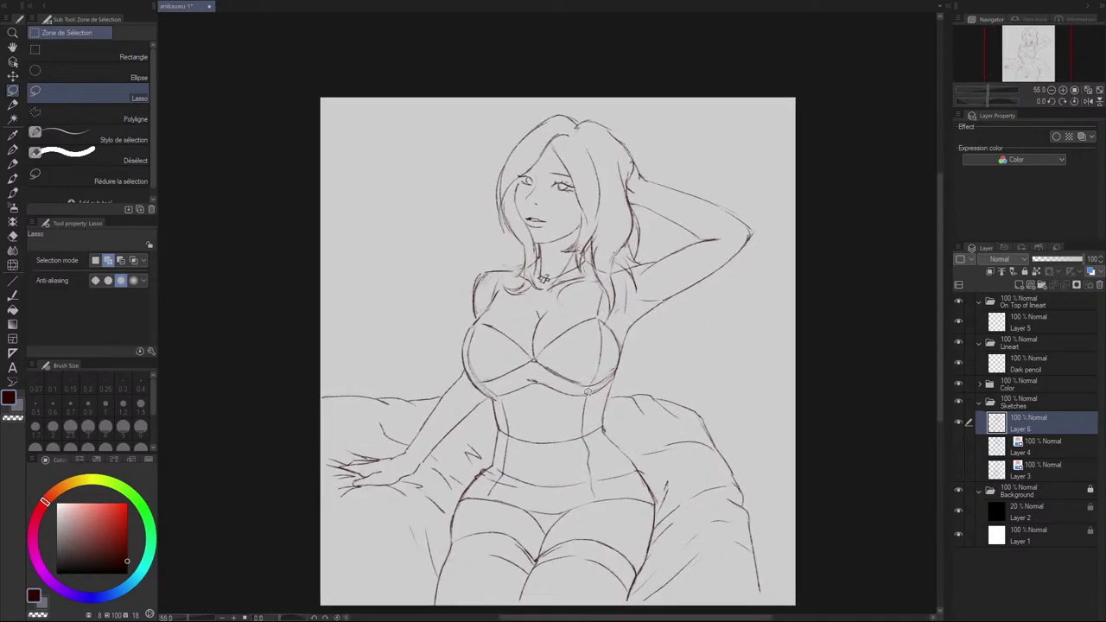
scroll(585, 392, "up", 2)
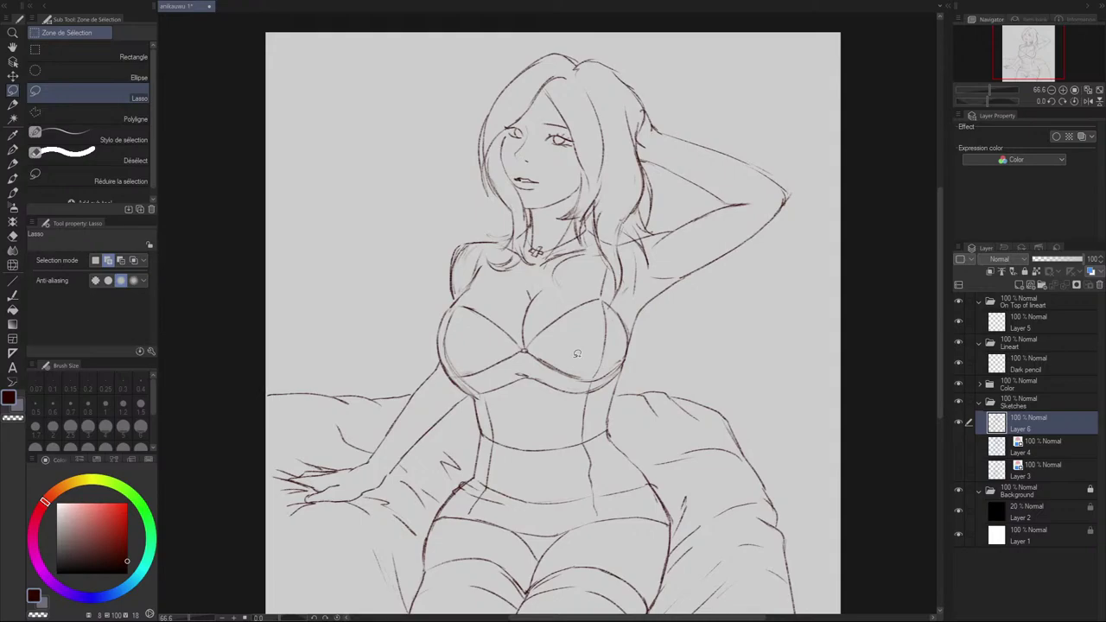
left_click_drag(535, 575, 539, 579)
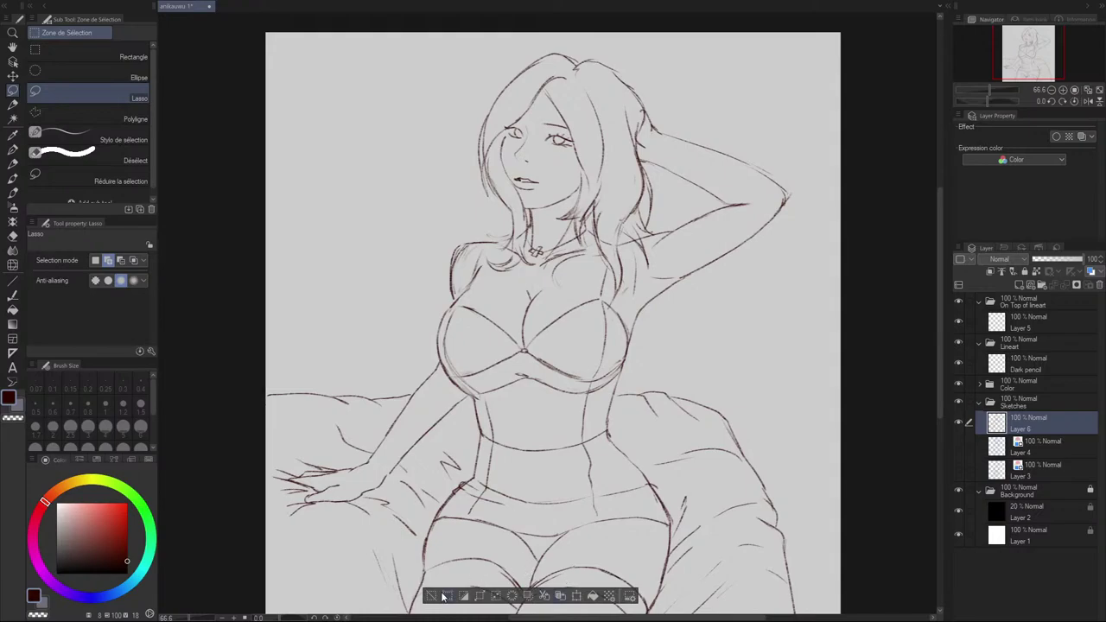
left_click(442, 596)
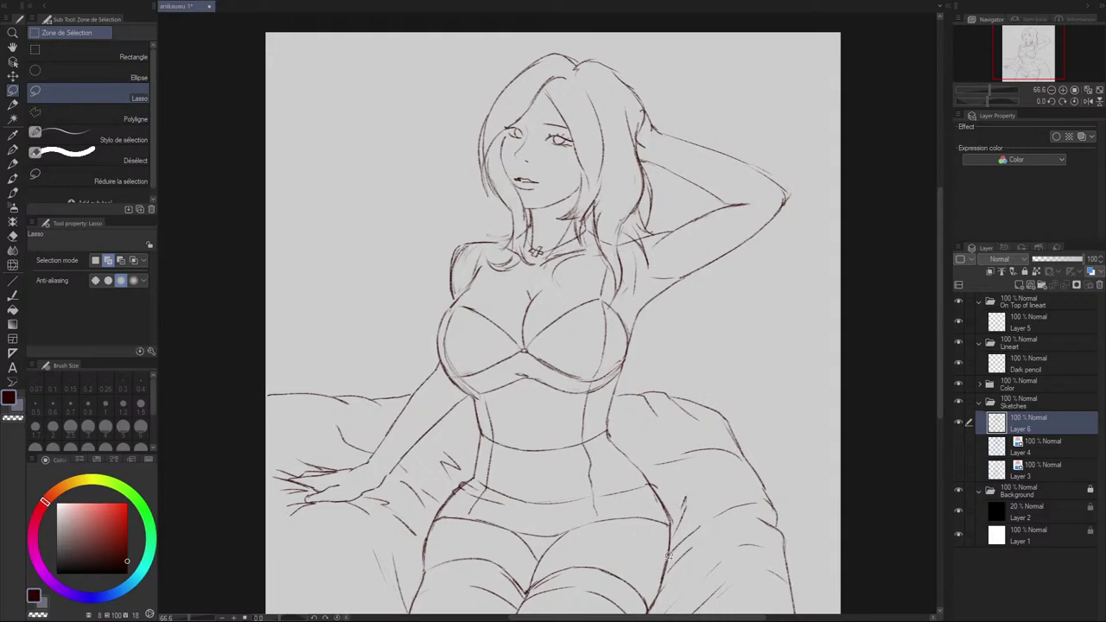
Step: Add fabric fold lines to the couch beside the raised-arm side hip with the MB Legendary Lineart pencil
key("p")
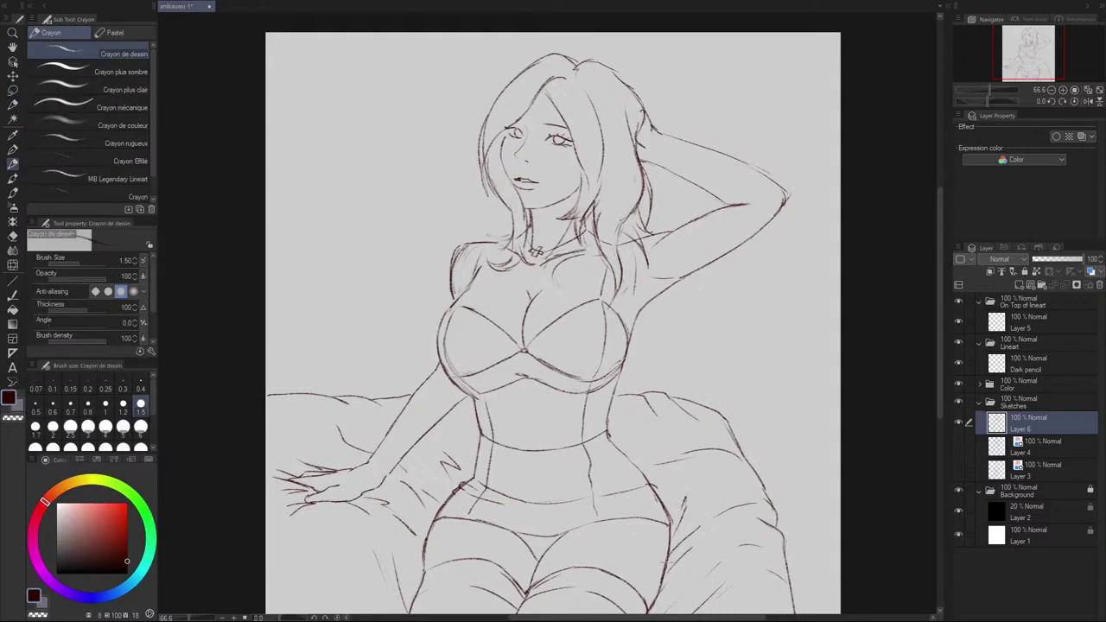
left_click_drag(672, 540, 693, 501)
key("ctrl+z")
left_click(117, 179)
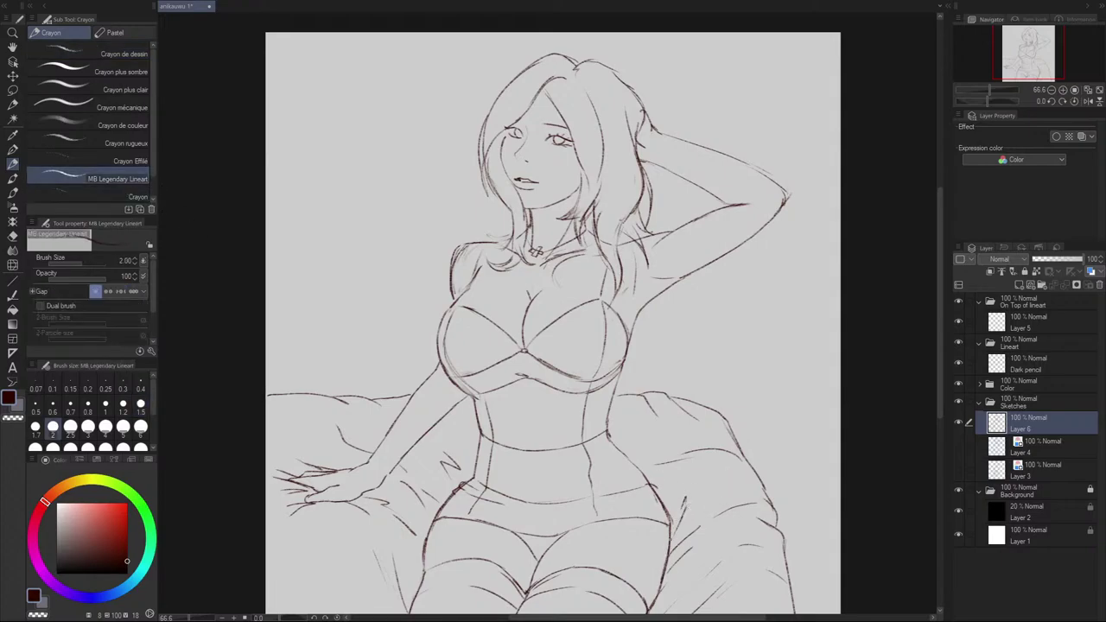
left_click_drag(680, 515, 735, 484)
left_click_drag(668, 510, 707, 465)
key("ctrl+z")
left_click_drag(672, 502, 717, 468)
key("ctrl+z")
left_click_drag(672, 513, 717, 465)
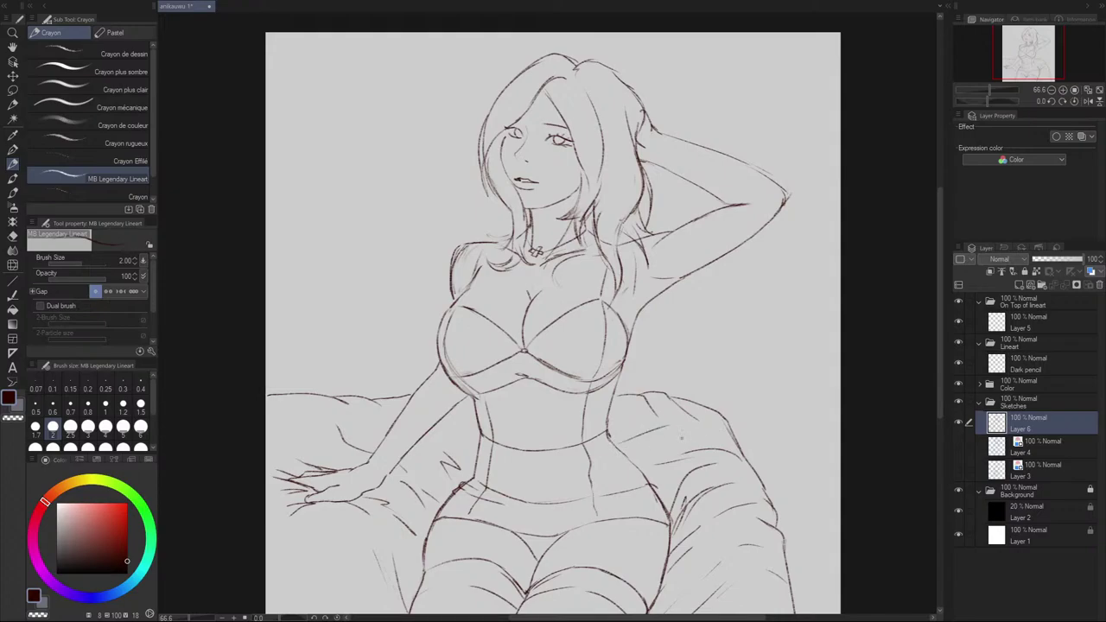
left_click_drag(653, 472, 713, 455)
key("ctrl+z")
left_click_drag(650, 477, 676, 458)
Step: Darken the outer and inner contours of the raised-arm side thigh down to the lower canvas edge
scroll(493, 439, "down", 2)
key("space")
left_click_drag(433, 508, 430, 456)
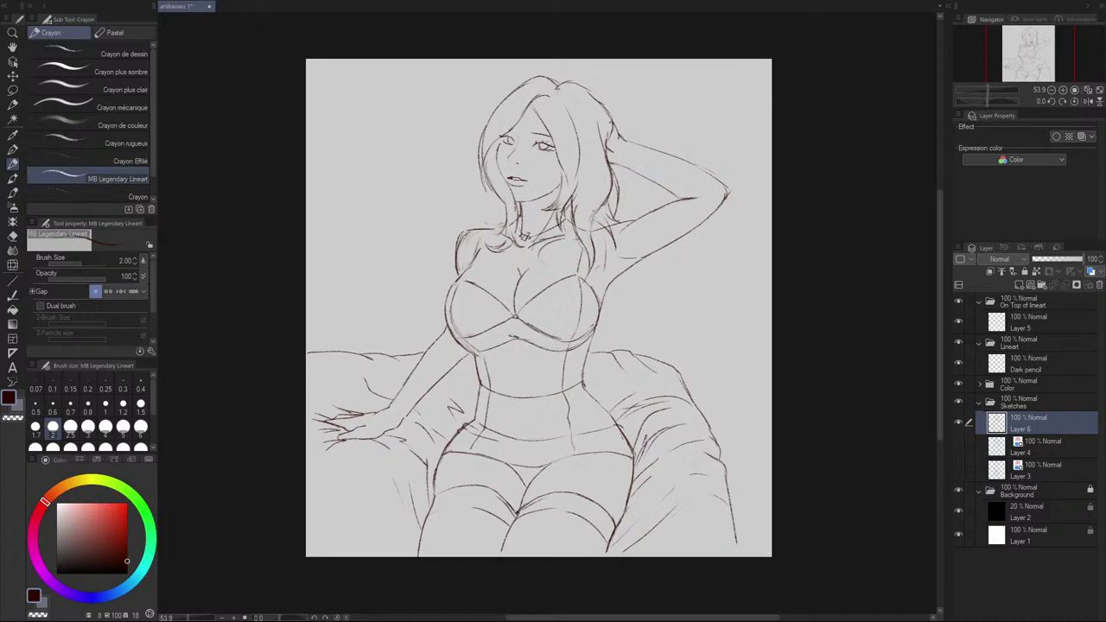
left_click_drag(624, 513, 600, 557)
key("ctrl+z")
key("ctrl+z")
left_click_drag(634, 476, 600, 557)
left_click_drag(621, 520, 604, 552)
left_click_drag(515, 521, 494, 563)
key("ctrl+z")
key("ctrl+z")
key("ctrl+z")
Step: Erase and redraw the outer contour of the resting-arm side thigh down to the lower canvas edge
key("e")
mouse_move(420, 553)
left_mouse_down()
mouse_move(431, 498)
mouse_move(431, 539)
left_mouse_up()
key("p")
key("ctrl+z")
left_click_drag(450, 445, 430, 543)
left_click_drag(438, 469, 429, 559)
key("ctrl+z")
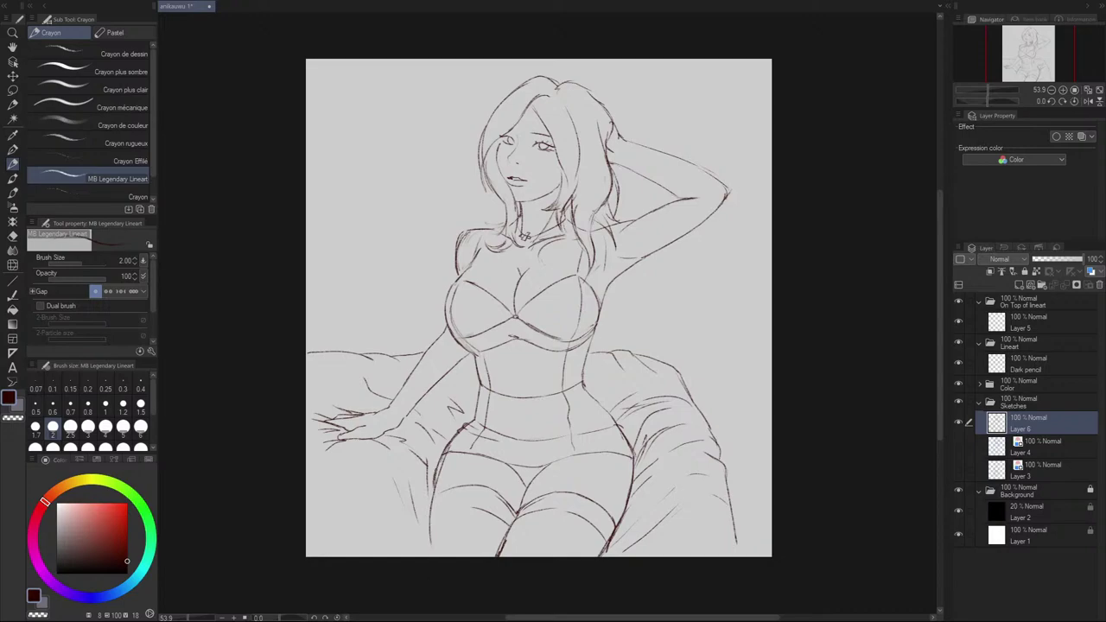
key("ctrl+z")
left_click_drag(434, 489, 427, 558)
left_click_drag(454, 438, 428, 532)
key("ctrl+z")
key("ctrl+z")
left_click_drag(438, 467, 420, 558)
key("ctrl+z")
left_click_drag(433, 490, 423, 557)
left_click_drag(435, 491, 419, 557)
key("ctrl+z")
key("ctrl+z")
key("ctrl+z")
key("ctrl+z")
left_click_drag(432, 491, 419, 558)
Step: Rework the waist contour on the resting-arm side and strengthen the crease line running between the thighs
left_click_drag(478, 391, 474, 421)
key("ctrl+z")
key("ctrl+z")
key("ctrl+z")
left_click_drag(478, 401, 472, 422)
key("ctrl+z")
left_click_drag(545, 468, 517, 511)
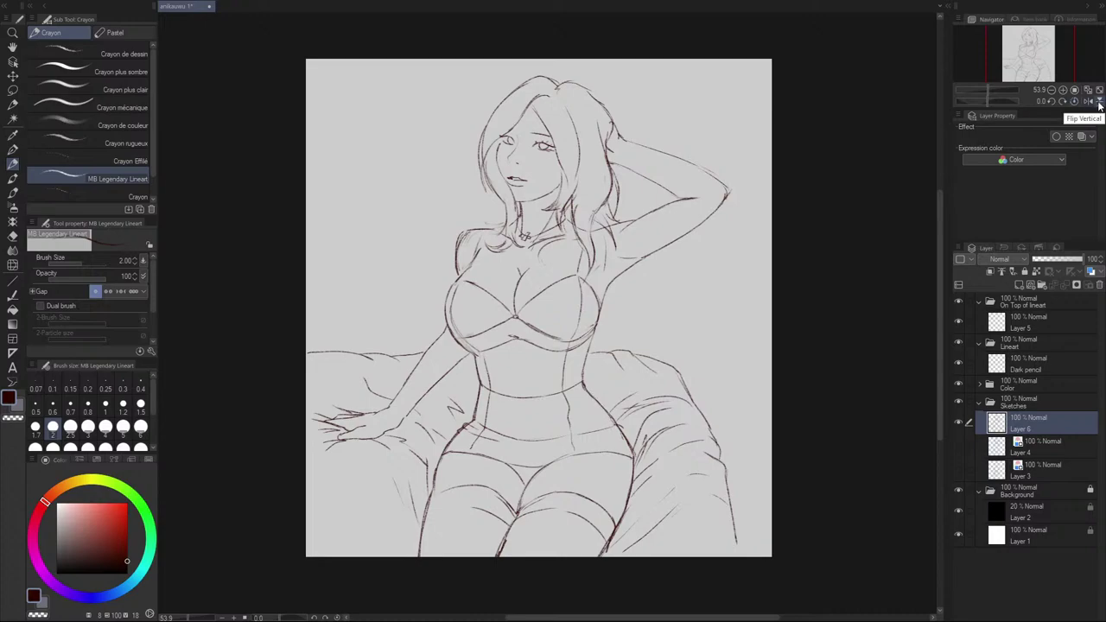
Step: Flip the canvas view vertically and back to check the figure's proportions
left_click(1100, 105)
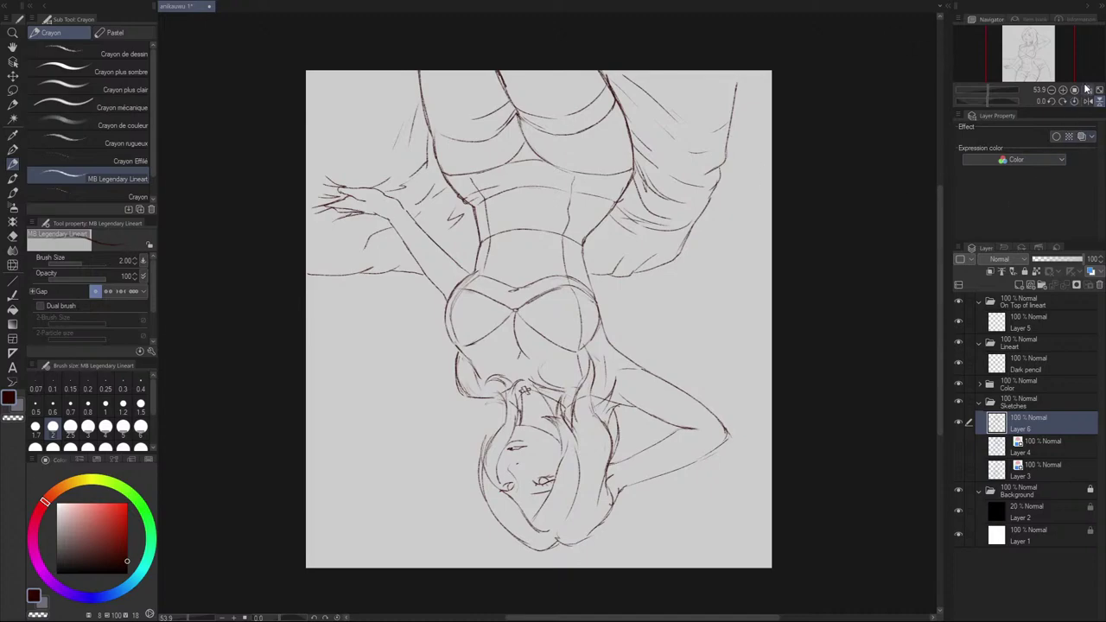
left_click(1100, 103)
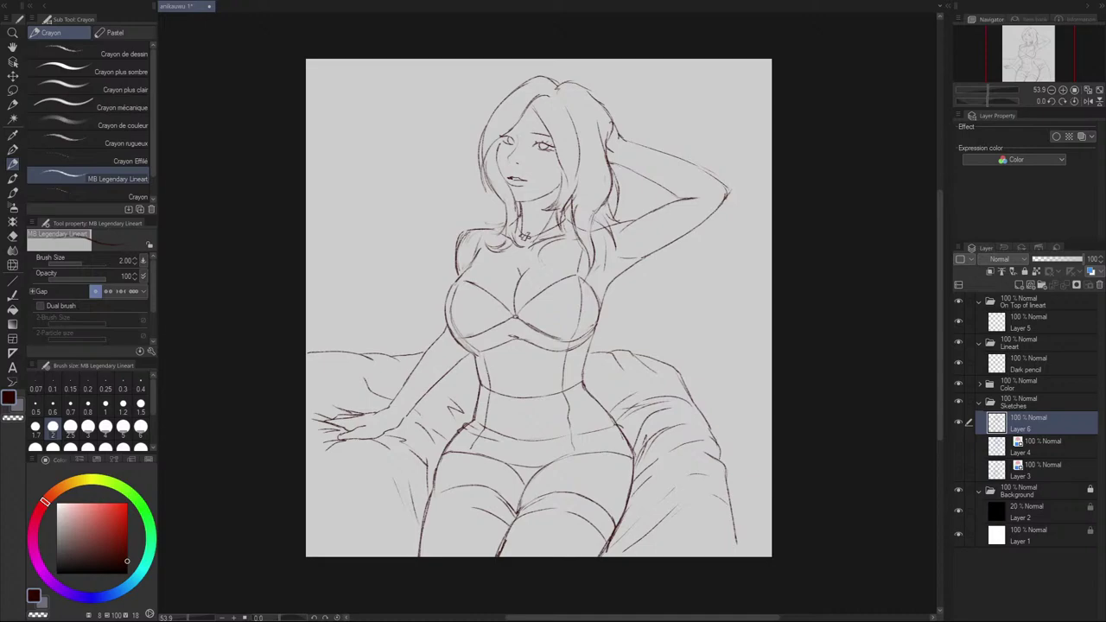
left_click_drag(531, 238, 510, 293)
key("ctrl+z")
Step: Lasso the bust and resting-arm shoulder, scale them to 102%, shift them slightly down toward the resting arm, and deselect
left_click(12, 91)
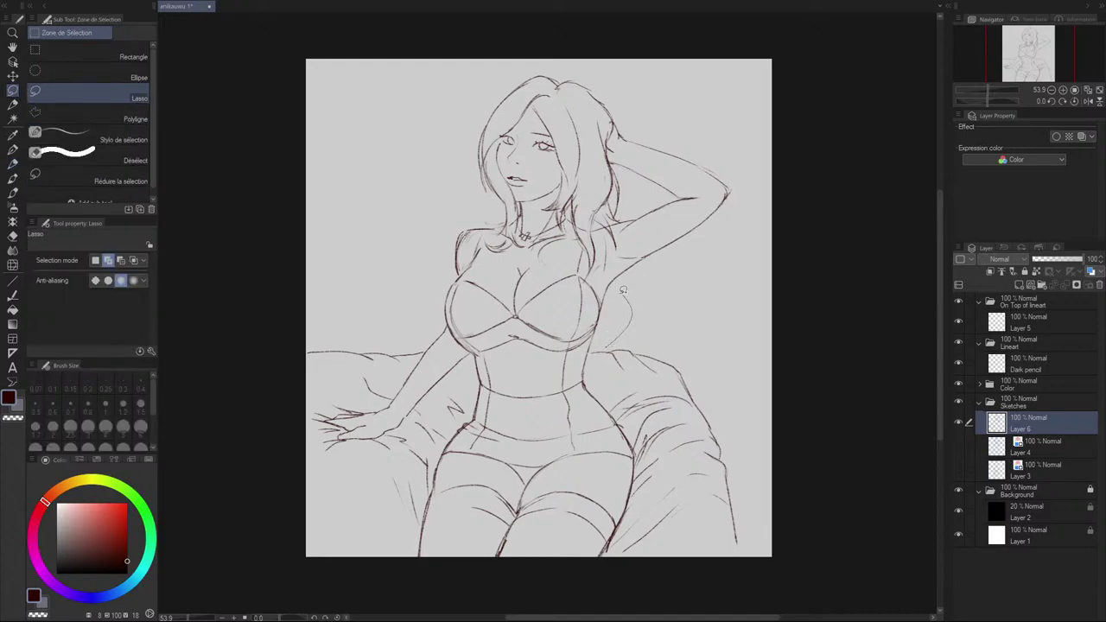
mouse_move(623, 290)
left_mouse_down()
mouse_move(576, 264)
mouse_move(582, 250)
left_mouse_up()
key("ctrl+z")
mouse_move(593, 350)
left_mouse_down()
mouse_move(604, 282)
mouse_move(579, 245)
mouse_move(533, 246)
mouse_move(489, 216)
mouse_move(434, 239)
mouse_move(437, 306)
mouse_move(453, 338)
mouse_move(478, 362)
mouse_move(554, 382)
left_mouse_up()
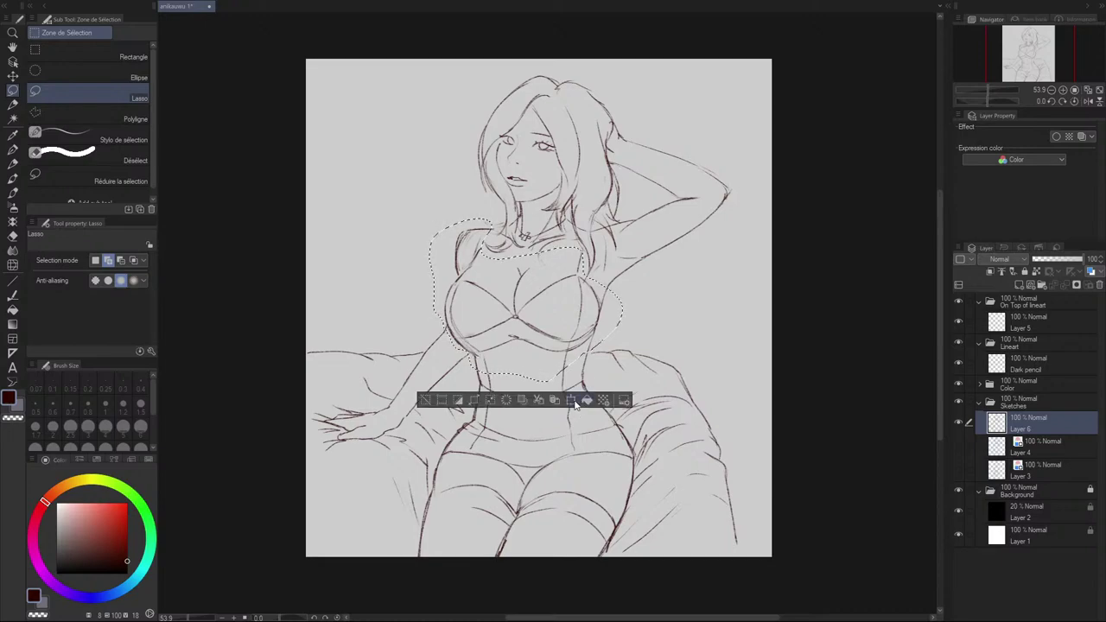
left_click(572, 401)
left_click_drag(579, 343, 571, 344)
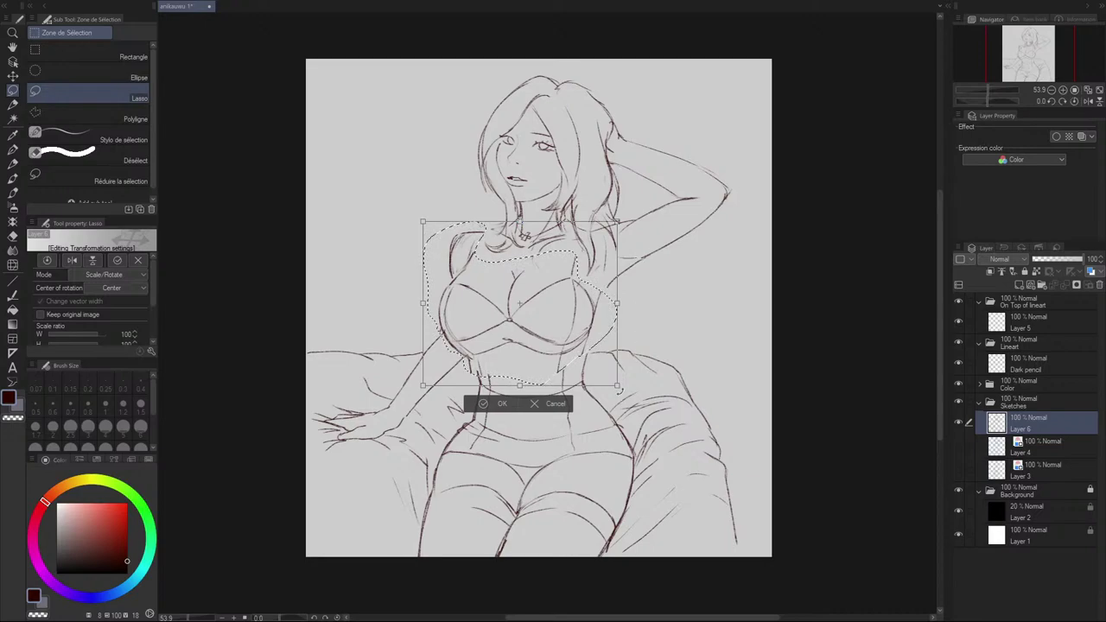
left_click_drag(618, 387, 620, 390)
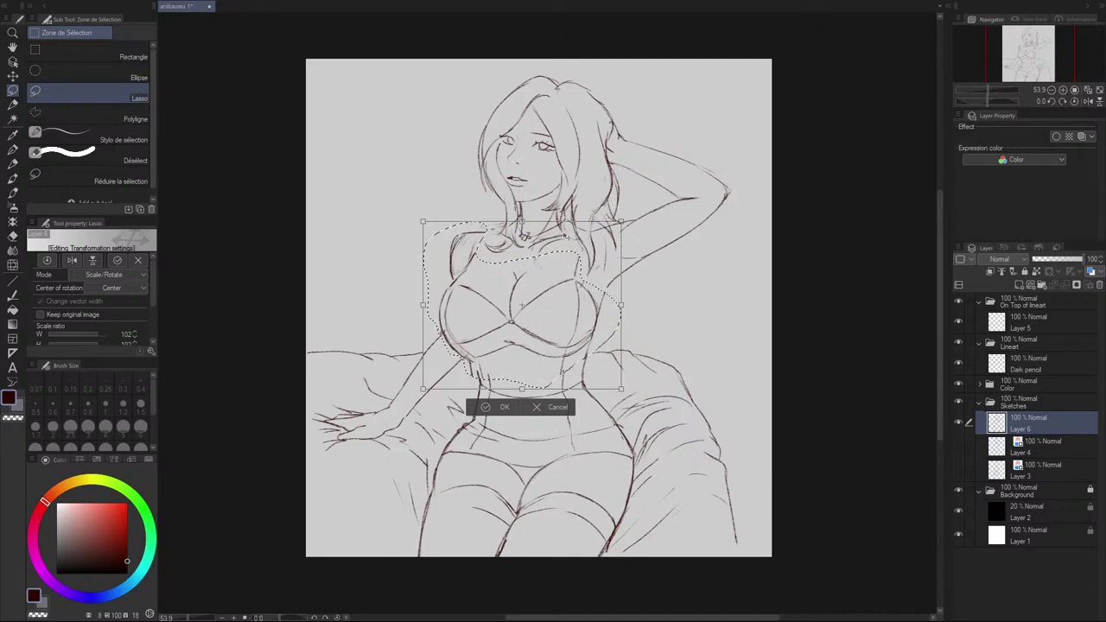
left_click_drag(550, 311, 544, 315)
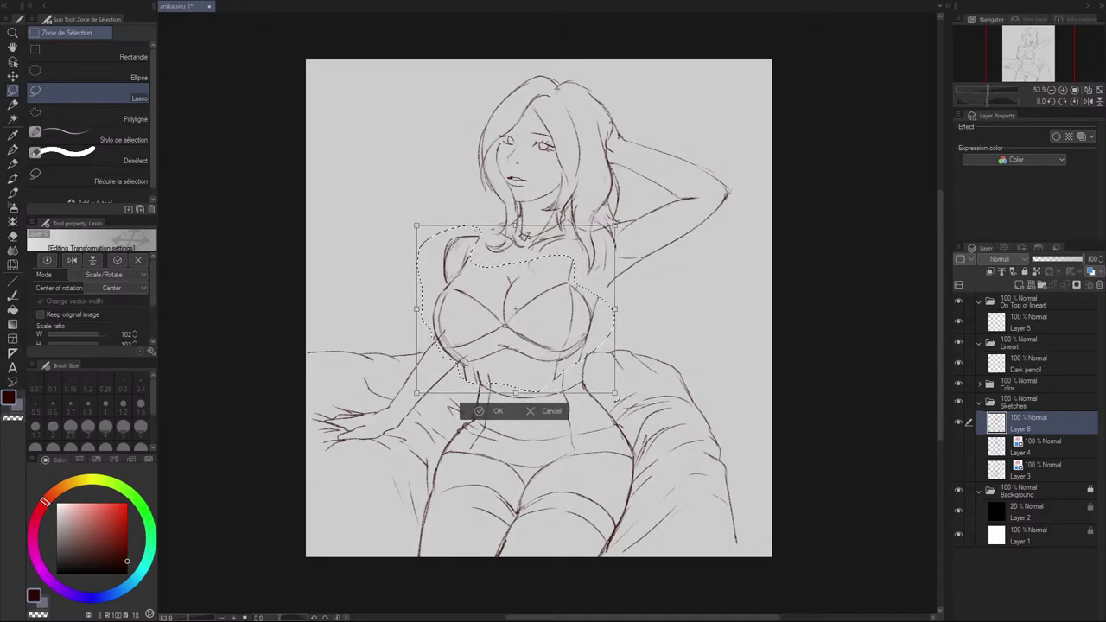
left_click(477, 416)
left_click(414, 416)
Step: Draw the torso side contour below the raised armpit and erase the displaced outer edge of the adjacent bra cup
key("p")
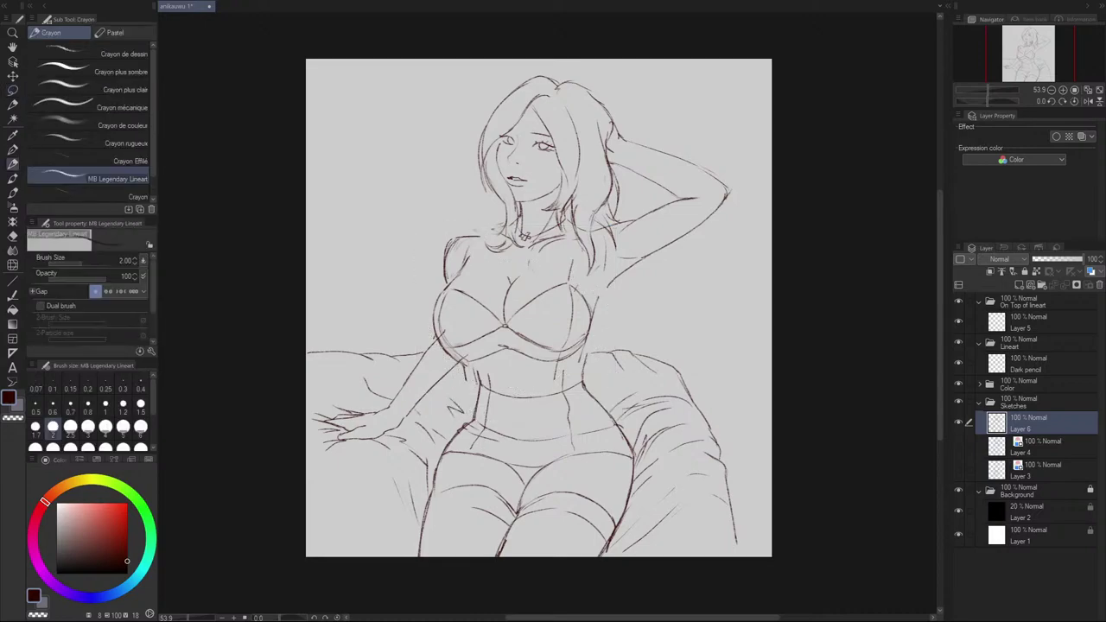
left_click_drag(603, 303, 591, 334)
key("e")
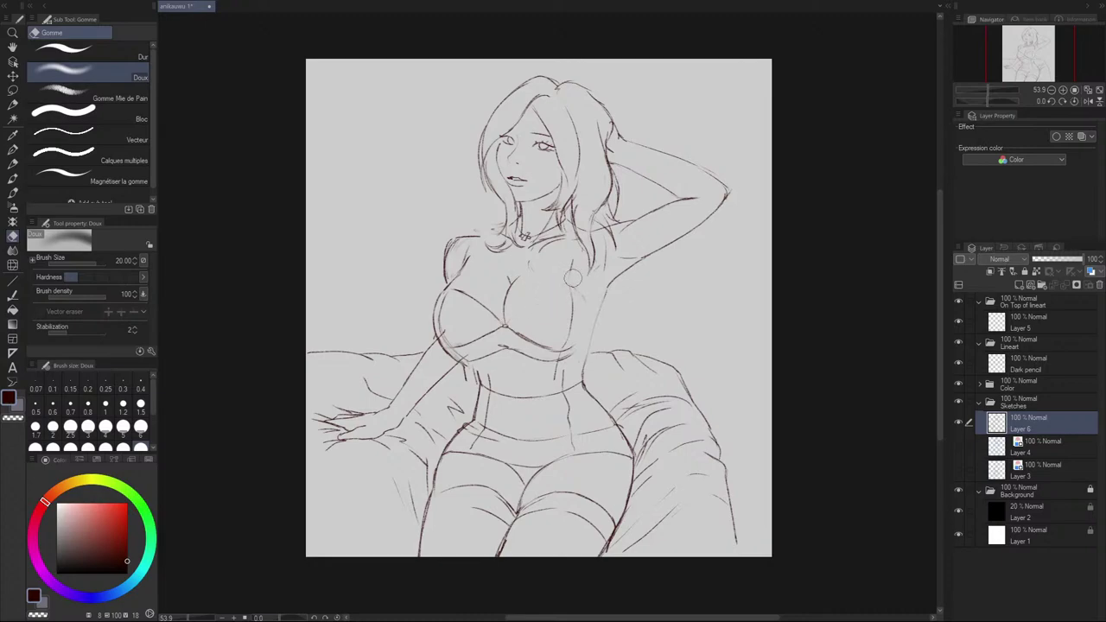
key("p")
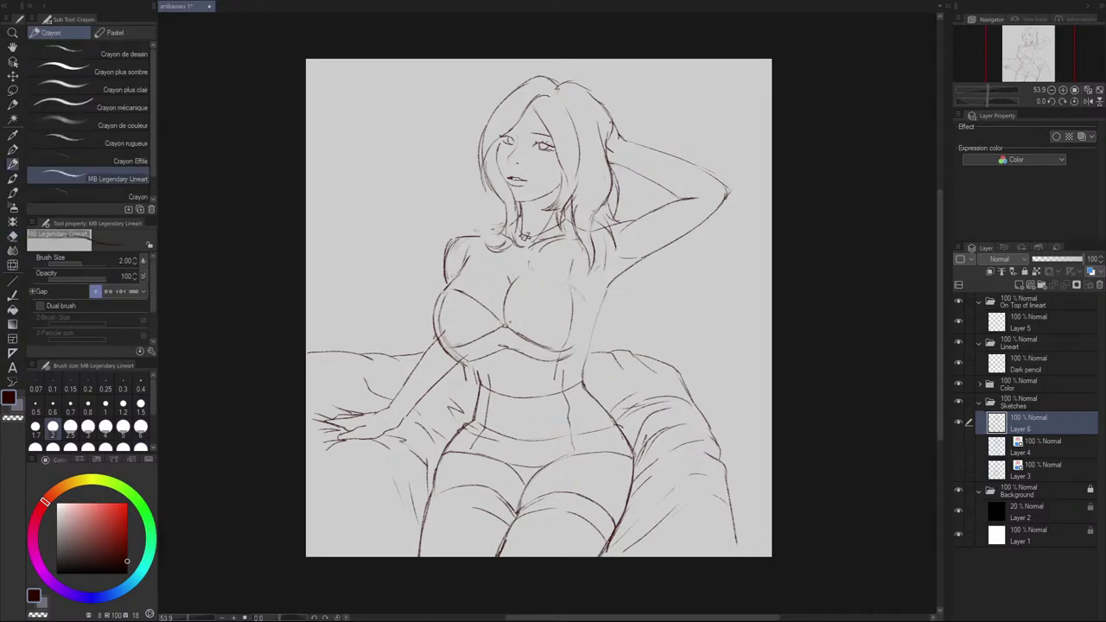
key("ctrl+z")
mouse_move(513, 319)
left_mouse_down()
mouse_move(566, 287)
mouse_move(597, 313)
left_mouse_up()
key("ctrl+z")
left_click_drag(536, 344, 583, 339)
key("ctrl+z")
key("e")
left_click_drag(572, 294, 555, 379)
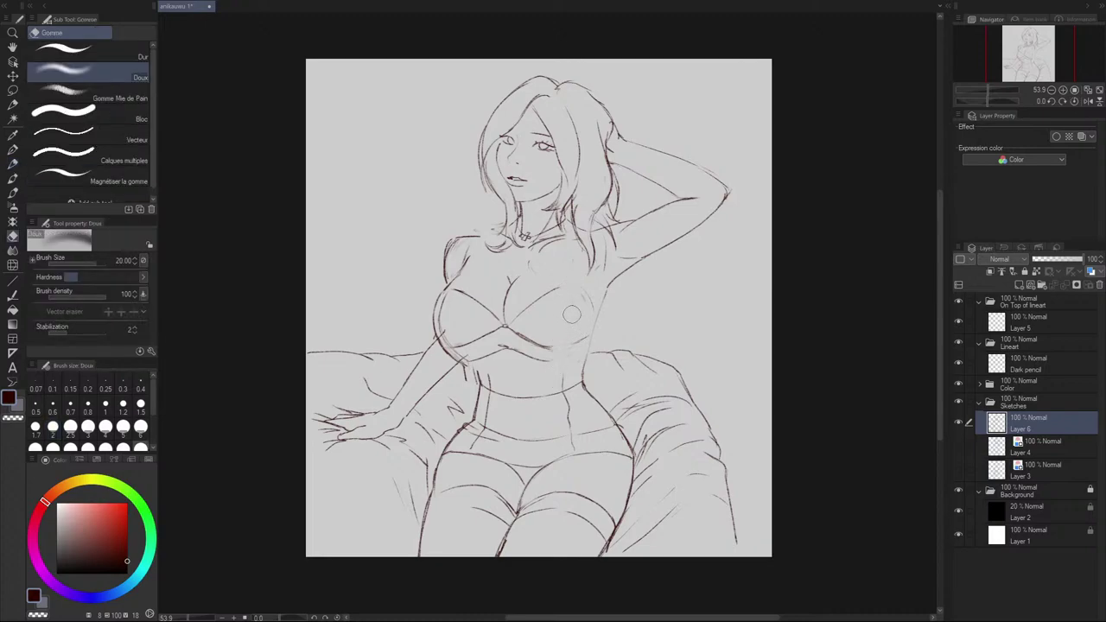
Step: Redraw the raised-arm side bra cup with its seam, outer edge and strap
key("p")
mouse_move(578, 316)
left_mouse_down()
mouse_move(563, 360)
mouse_move(574, 290)
mouse_move(560, 356)
left_mouse_up()
key("ctrl+z")
left_click_drag(578, 286, 570, 339)
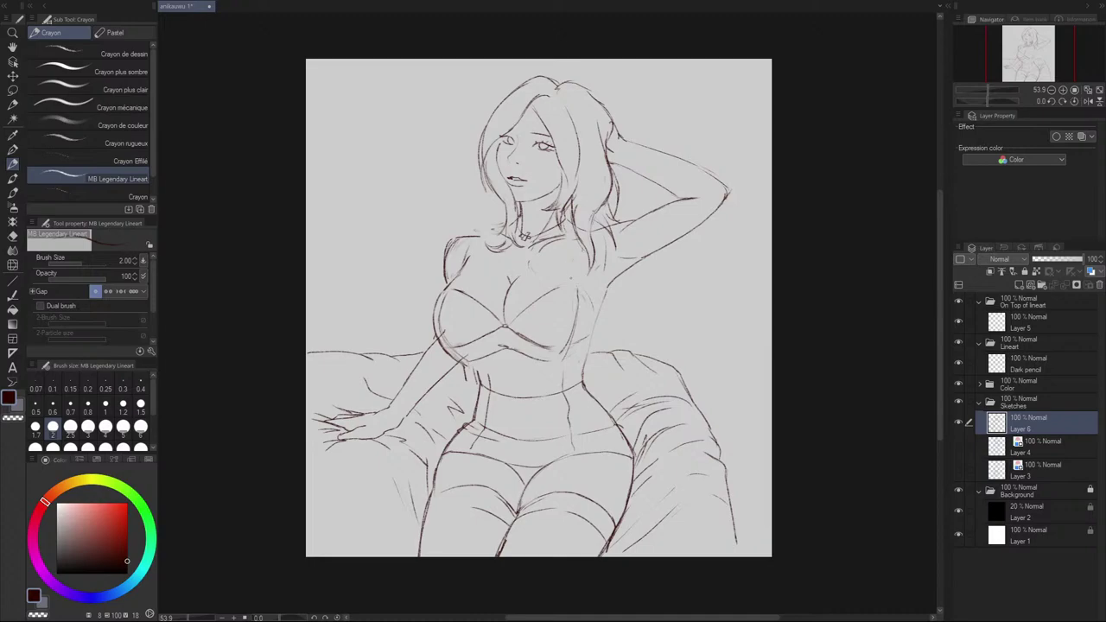
left_click_drag(582, 231, 576, 300)
key("ctrl+z")
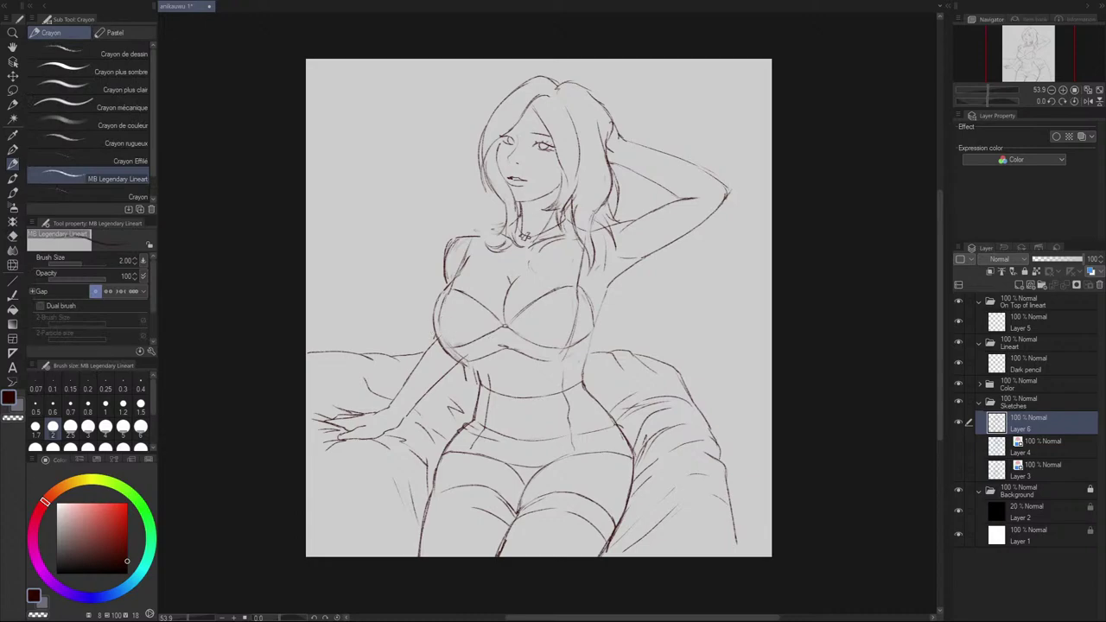
Step: Lighten the outer contour of the resting-arm side bra cup with the soft eraser
mouse_move(439, 316)
left_mouse_down()
mouse_move(480, 389)
mouse_move(476, 377)
left_mouse_up()
key("ctrl+z")
key("ctrl+z")
key("e")
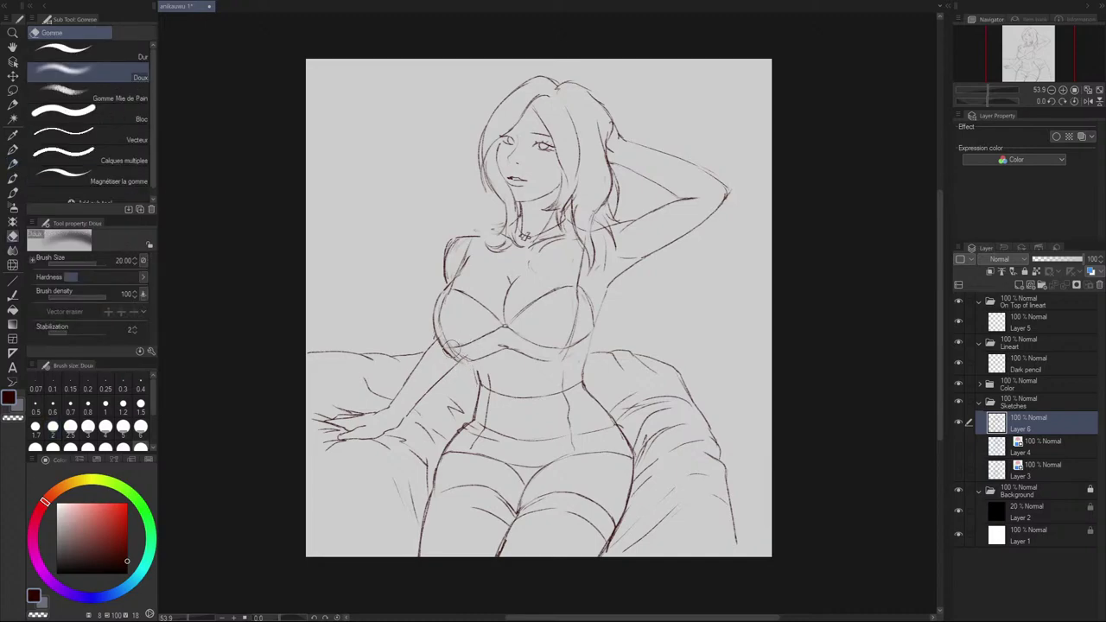
mouse_move(451, 349)
left_mouse_down()
mouse_move(472, 366)
mouse_move(438, 298)
left_mouse_up()
key("p")
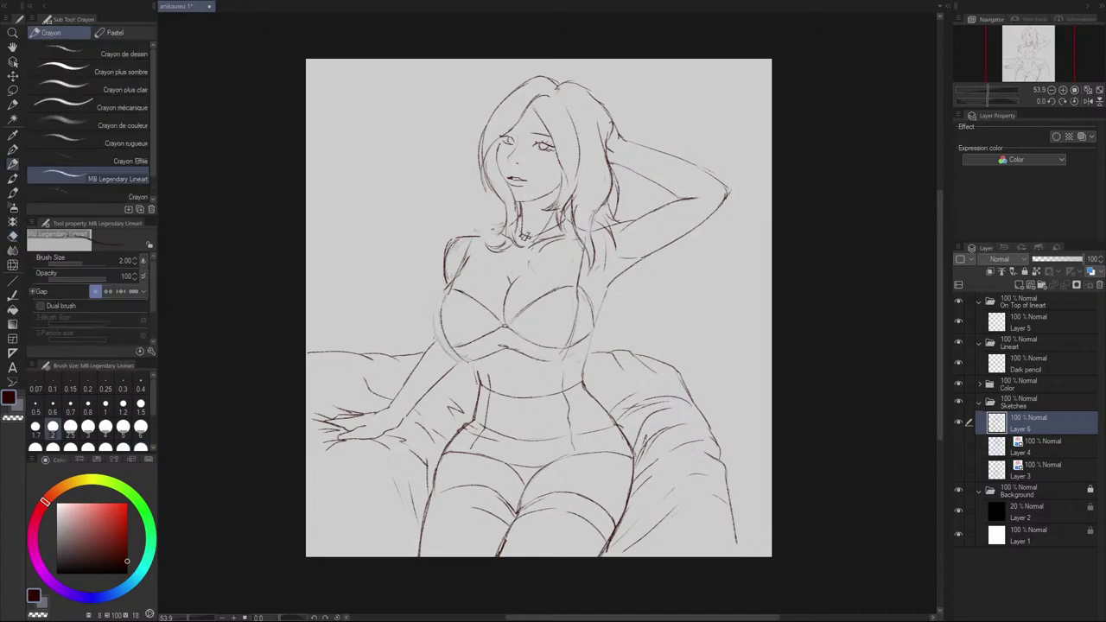
Step: Redraw the contour from the resting-arm side armpit over the upper outer edge of the bra cup
left_click_drag(452, 285, 448, 350)
key("ctrl+z")
key("ctrl+z")
mouse_move(450, 288)
left_mouse_down()
mouse_move(448, 349)
mouse_move(436, 301)
left_mouse_up()
key("ctrl+z")
key("ctrl+z")
key("ctrl+z")
key("ctrl+z")
left_click_drag(462, 265, 436, 308)
key("ctrl+z")
mouse_move(464, 267)
left_mouse_down()
mouse_move(440, 295)
mouse_move(453, 352)
left_mouse_up()
key("ctrl+z")
Step: Draw the lower outer contour of the resting-arm side cup and connect it to the torso above the waistband
mouse_move(437, 301)
left_mouse_down()
mouse_move(439, 348)
mouse_move(475, 366)
left_mouse_up()
key("ctrl+z")
key("ctrl+z")
left_click_drag(438, 325, 475, 372)
left_click_drag(445, 338, 488, 374)
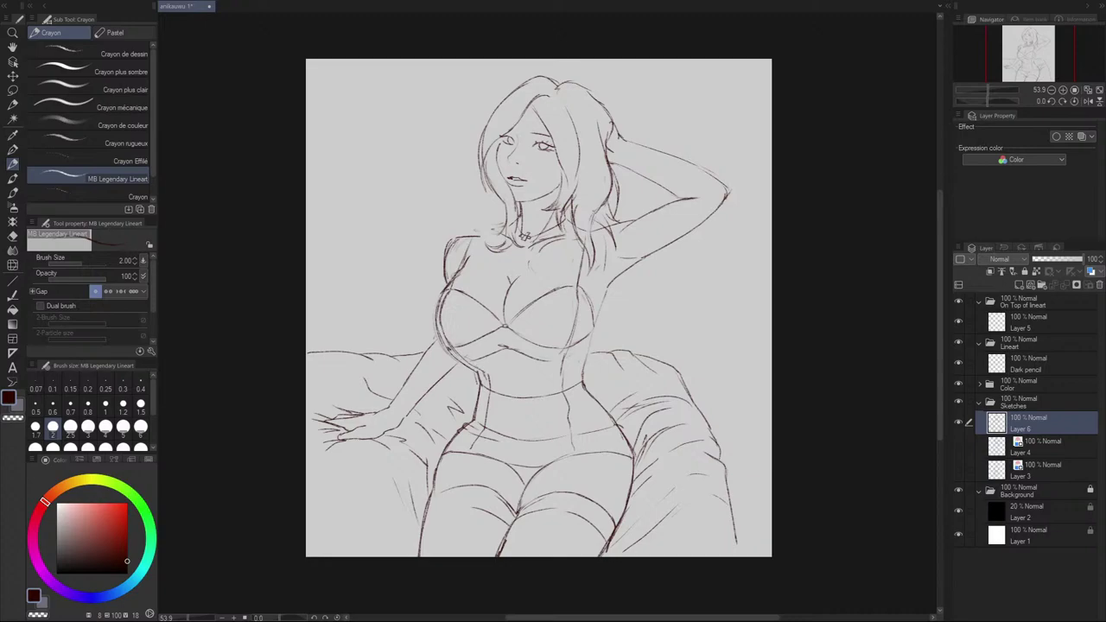
Step: Mirror the canvas view and redraw the contour from the raised-arm armpit down the side of the bust
left_click(1088, 102)
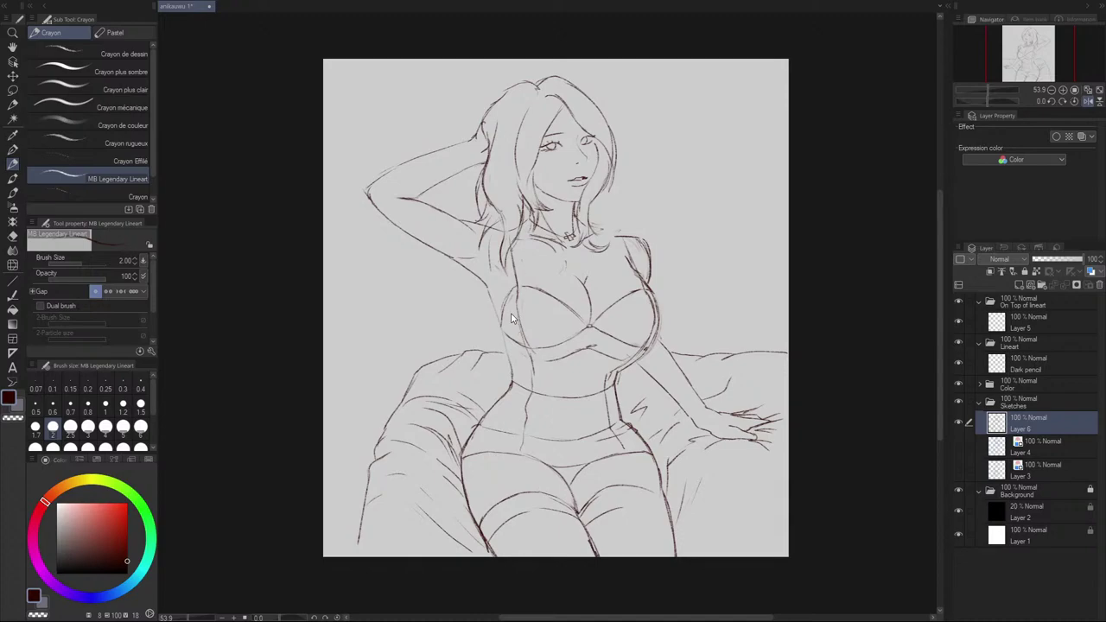
left_click_drag(445, 256, 485, 276)
left_click_drag(486, 284, 505, 343)
key("ctrl+z")
left_click_drag(490, 258, 496, 304)
key("ctrl+z")
key("ctrl+z")
key("ctrl+z")
left_click_drag(488, 258, 501, 272)
key("ctrl+z")
Step: Bring up the reference photo in ImageGlass, enlarge it to 80% and open it for editing in Paint
left_click_drag(0, 167, 432, 30)
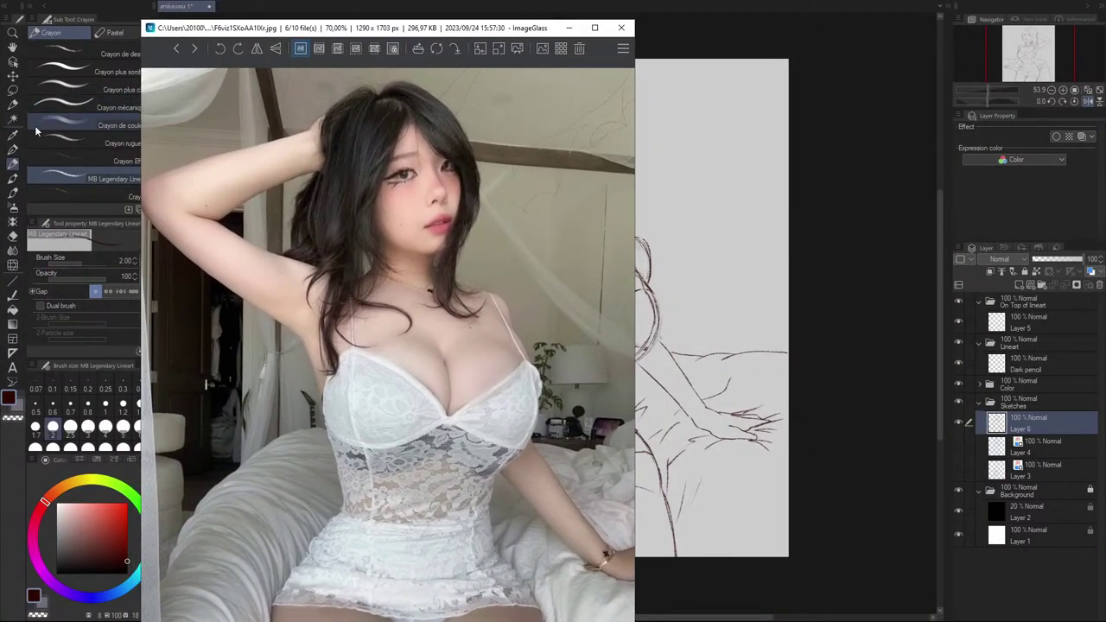
scroll(508, 167, "up", 1)
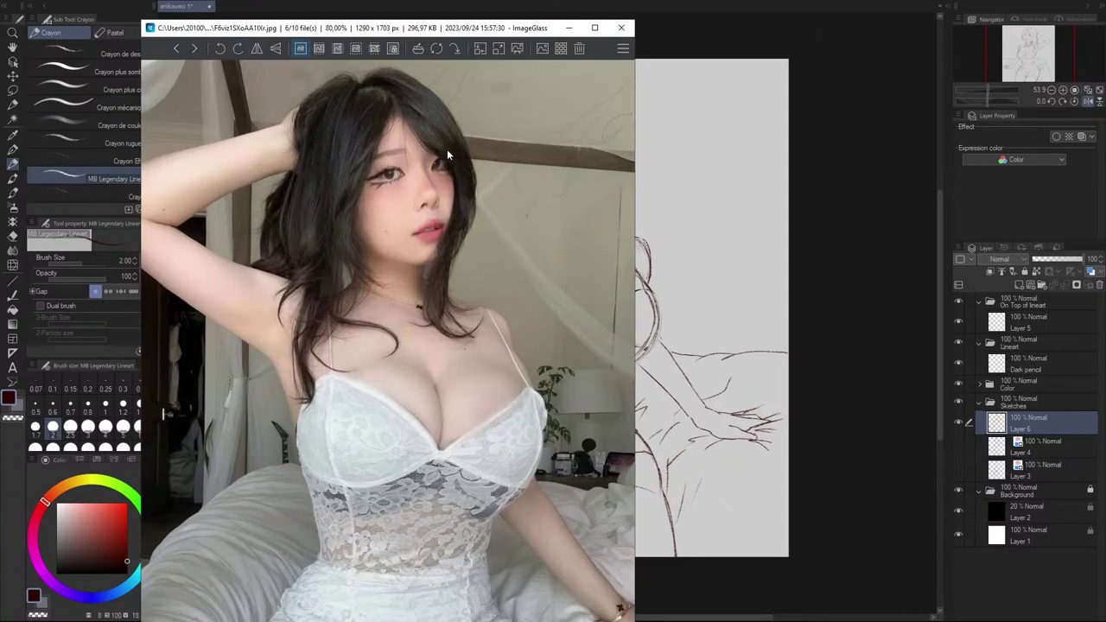
left_click(623, 50)
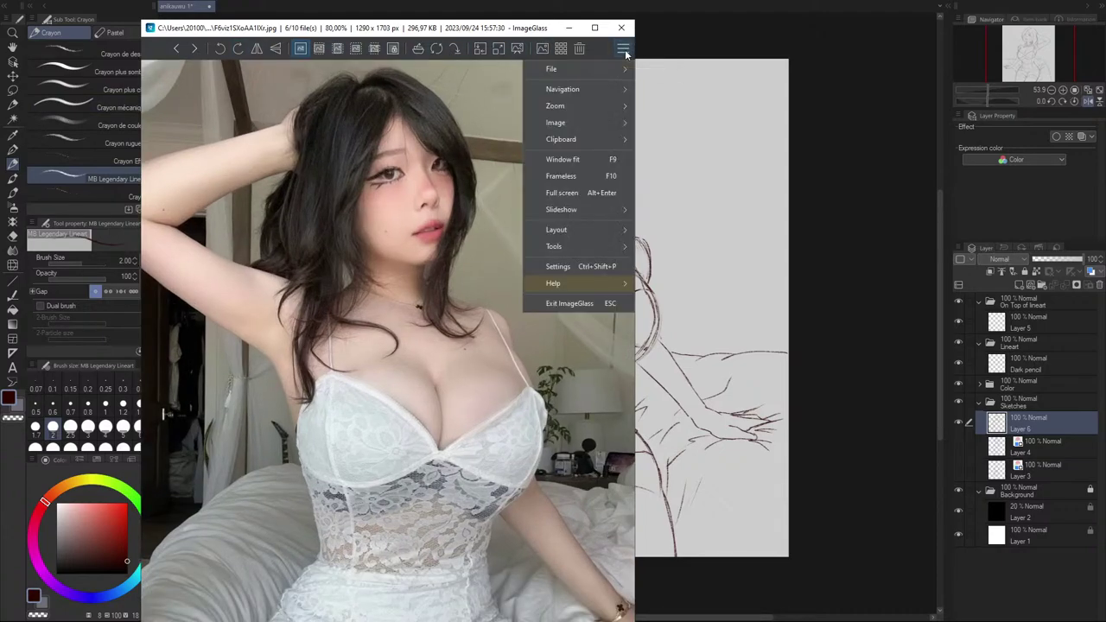
mouse_move(574, 70)
left_click(440, 180)
right_click(441, 185)
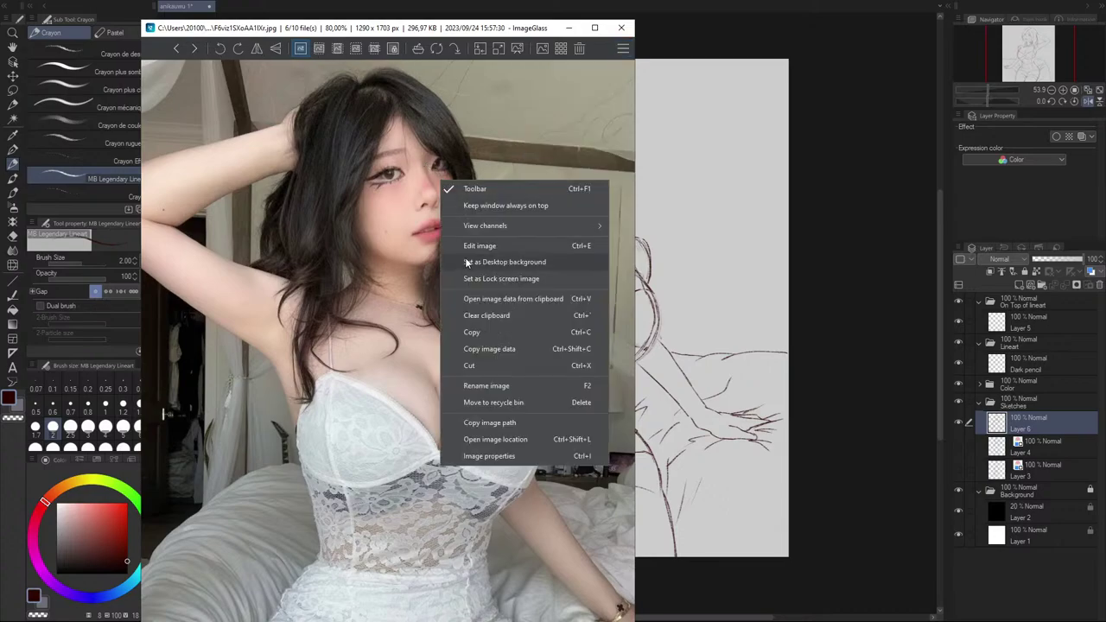
left_click(483, 247)
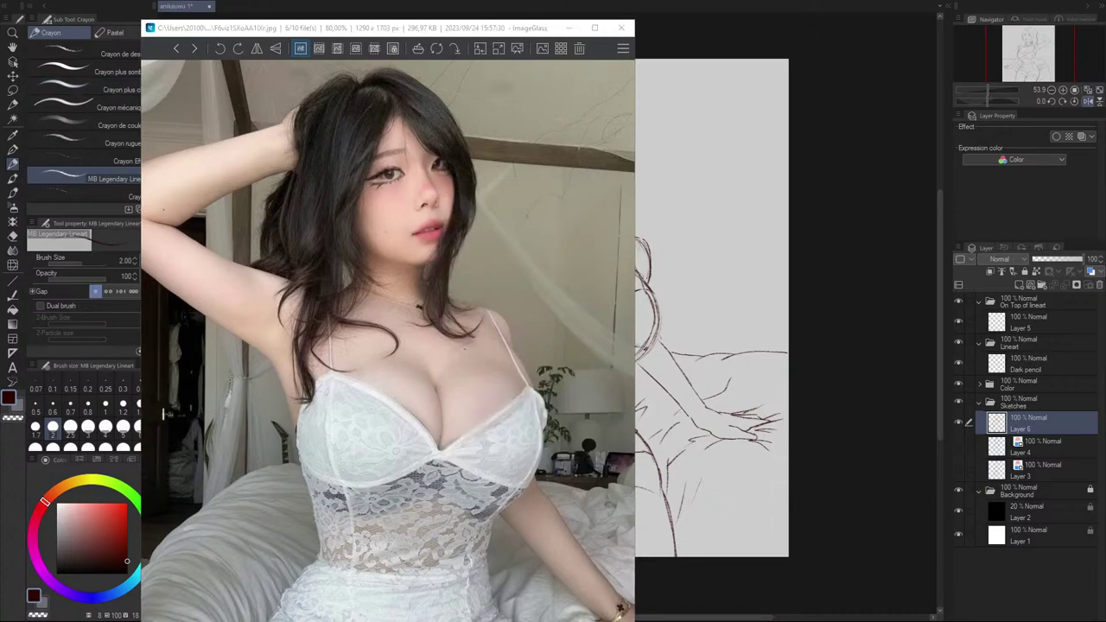
Step: Mirror the reference photo horizontally in Paint and bring the shoulders and bust into view
mouse_move(0, 97)
left_mouse_down()
mouse_move(478, 111)
mouse_move(578, 0)
left_mouse_up()
scroll(233, 329, "down", 5)
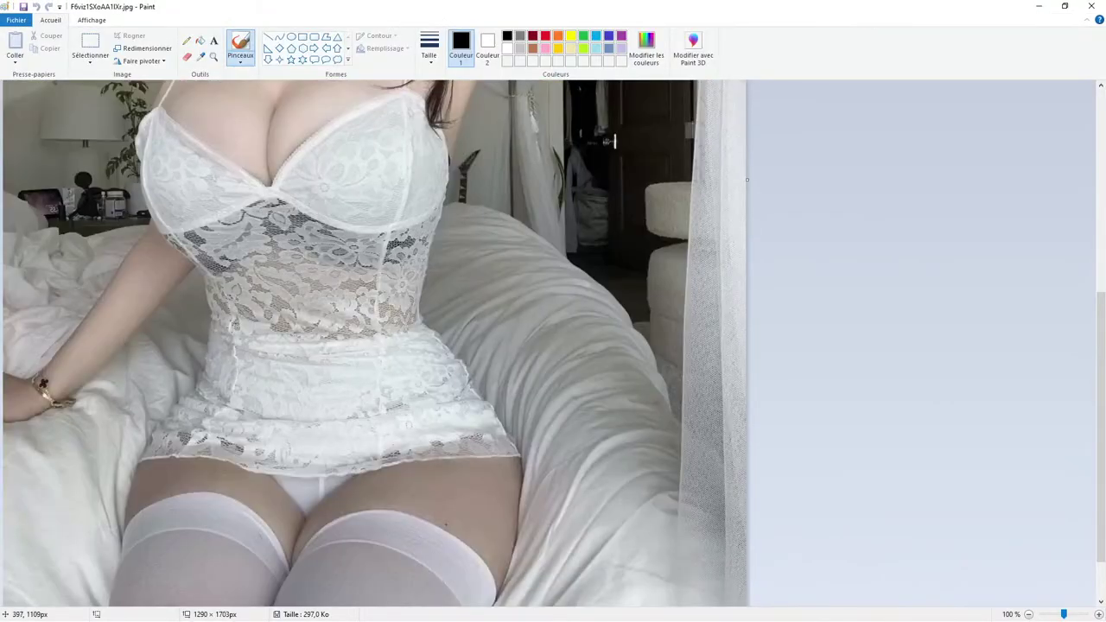
scroll(612, 141, "up", 6)
scroll(612, 404, "down", 1)
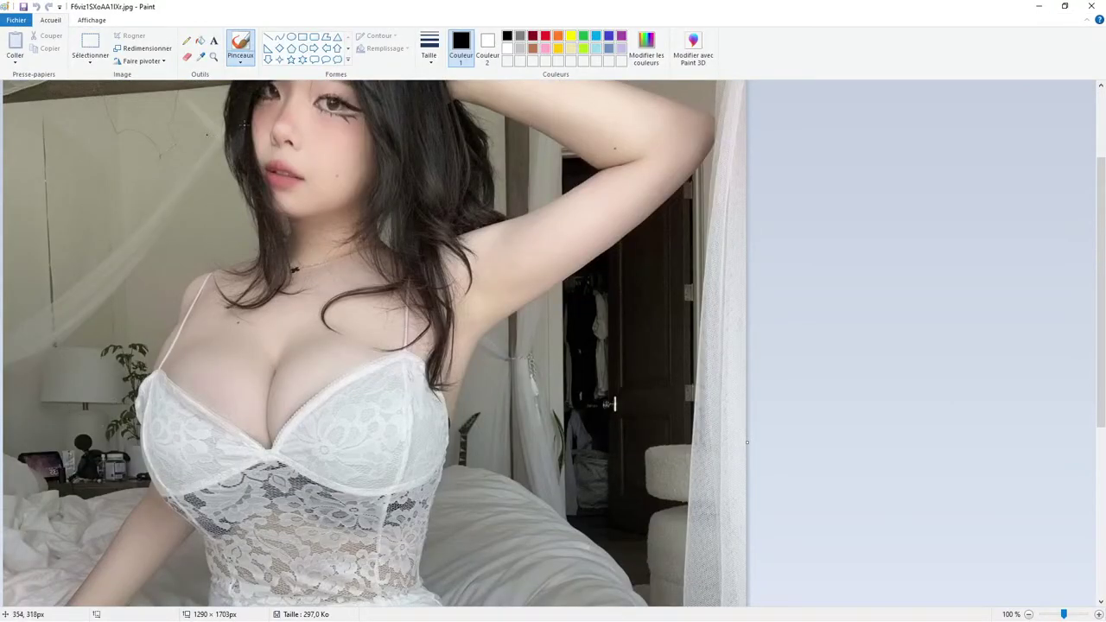
Step: Choose the Pencil with the thickest line width for marking up the photo
left_click(187, 41)
left_click_drag(157, 368, 198, 313)
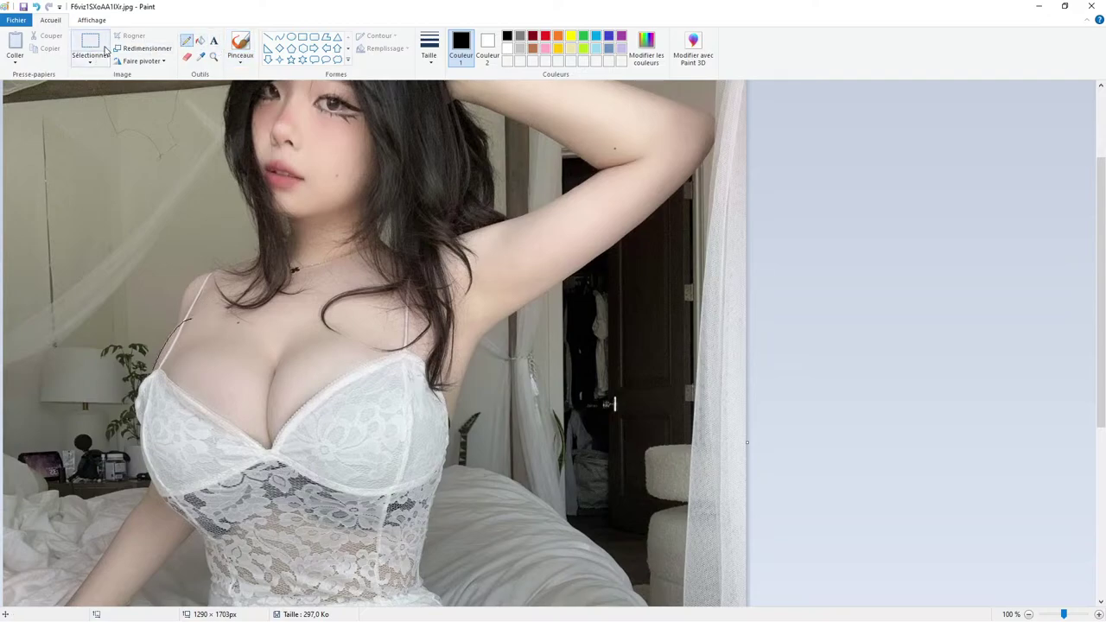
left_click(430, 55)
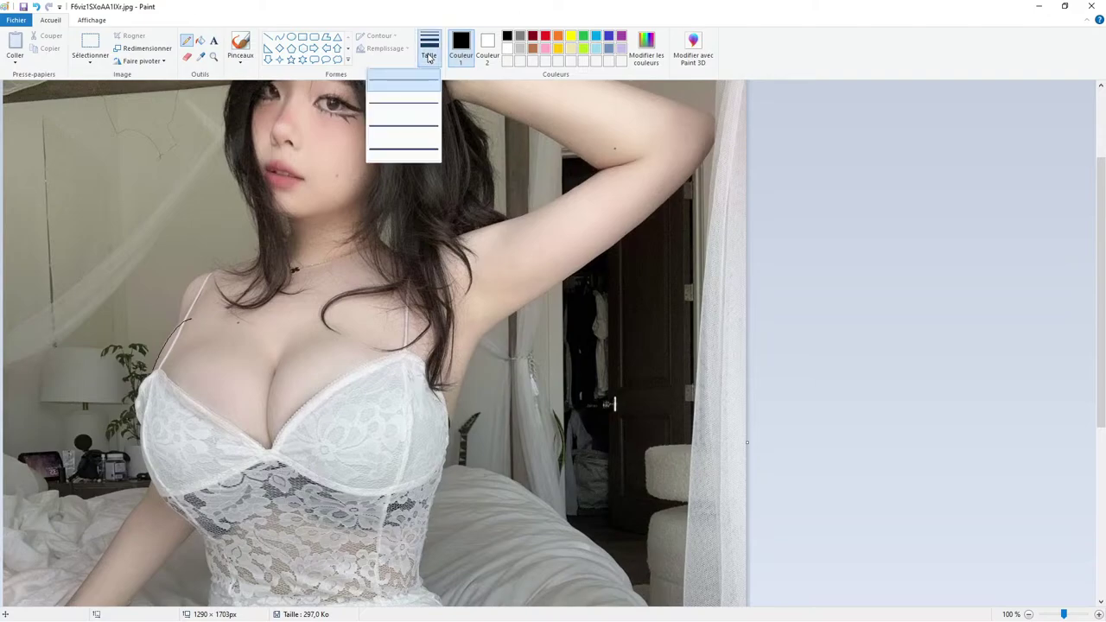
left_click(420, 149)
mouse_move(154, 368)
left_mouse_down()
mouse_move(188, 319)
mouse_move(182, 349)
mouse_move(197, 318)
left_mouse_up()
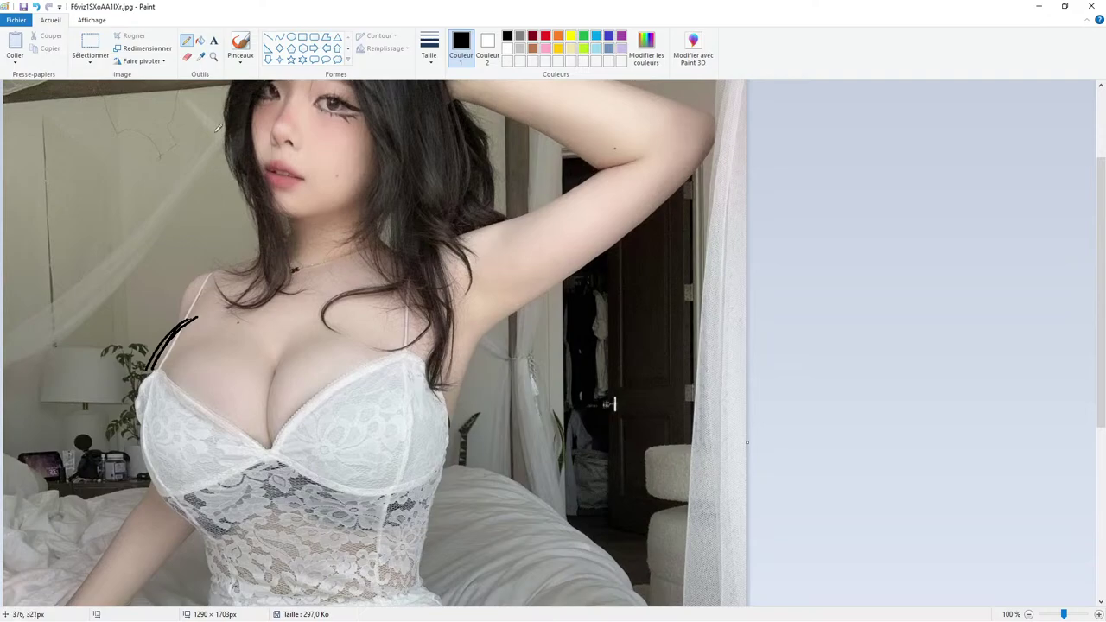
left_click(37, 6)
left_click(37, 8)
left_click(37, 8)
left_click(37, 8)
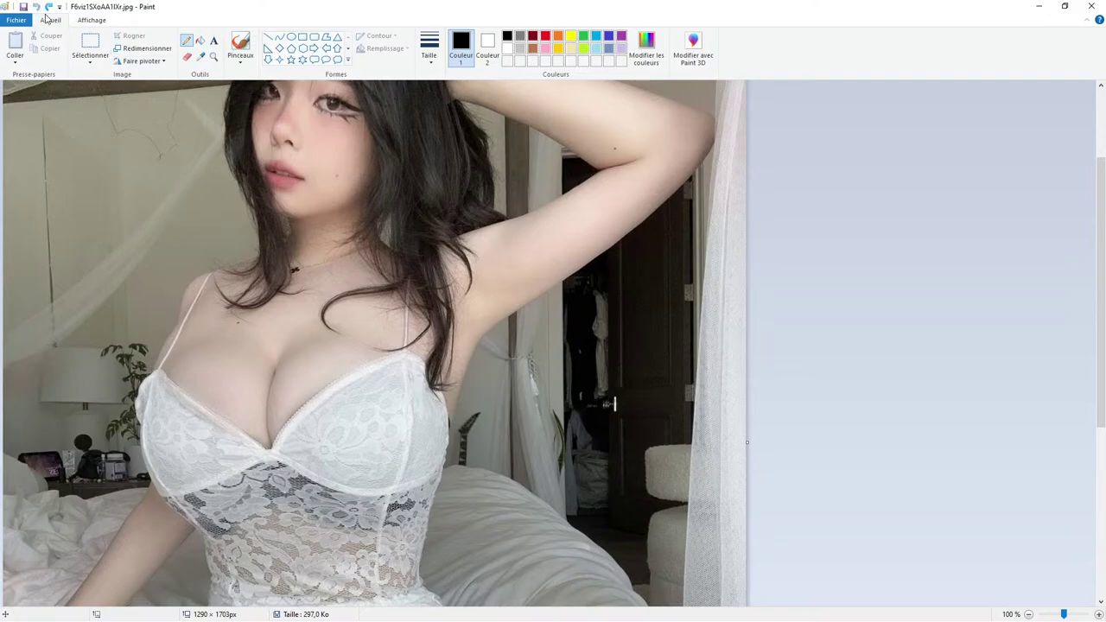
left_click_drag(152, 368, 201, 303)
left_click(37, 6)
Step: Mark the resting-arm armpit fold and the upper bust curves on the photo, shading the fold area
left_click_drag(199, 309, 179, 353)
left_click_drag(150, 375, 180, 355)
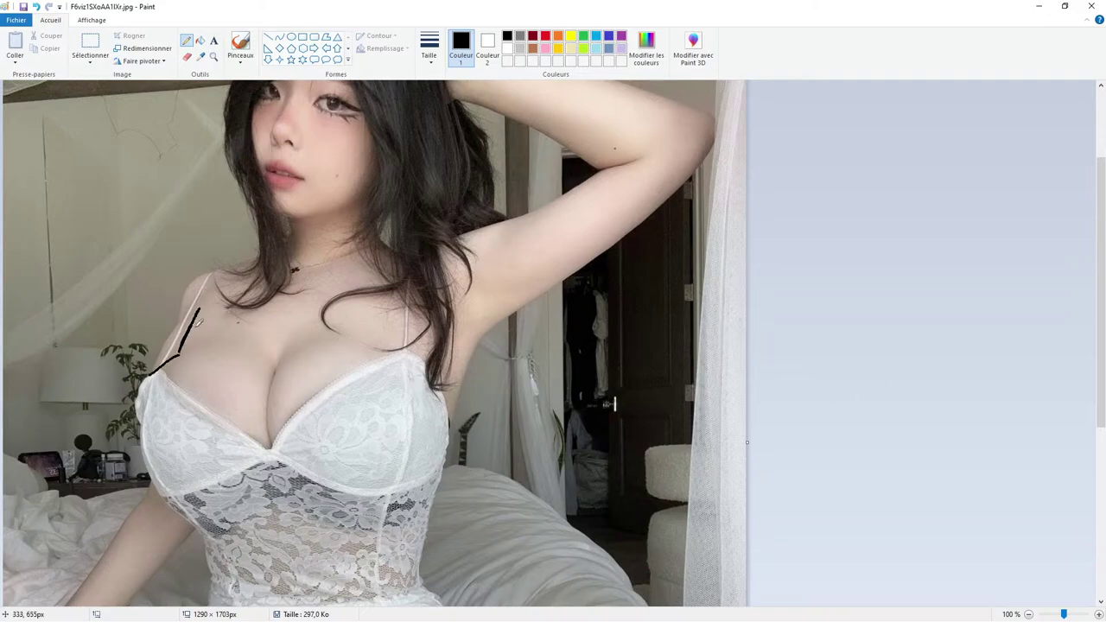
mouse_move(143, 377)
left_mouse_down()
mouse_move(248, 344)
mouse_move(159, 362)
mouse_move(246, 331)
mouse_move(278, 368)
left_mouse_up()
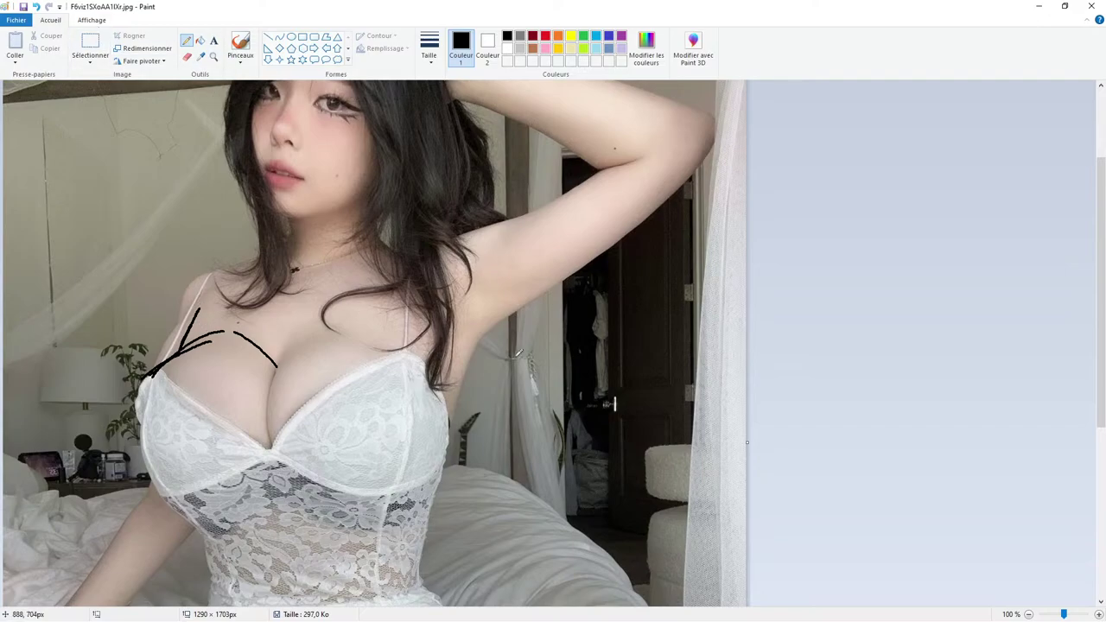
mouse_move(152, 370)
left_mouse_down()
mouse_move(204, 305)
mouse_move(165, 359)
mouse_move(186, 325)
mouse_move(177, 351)
left_mouse_up()
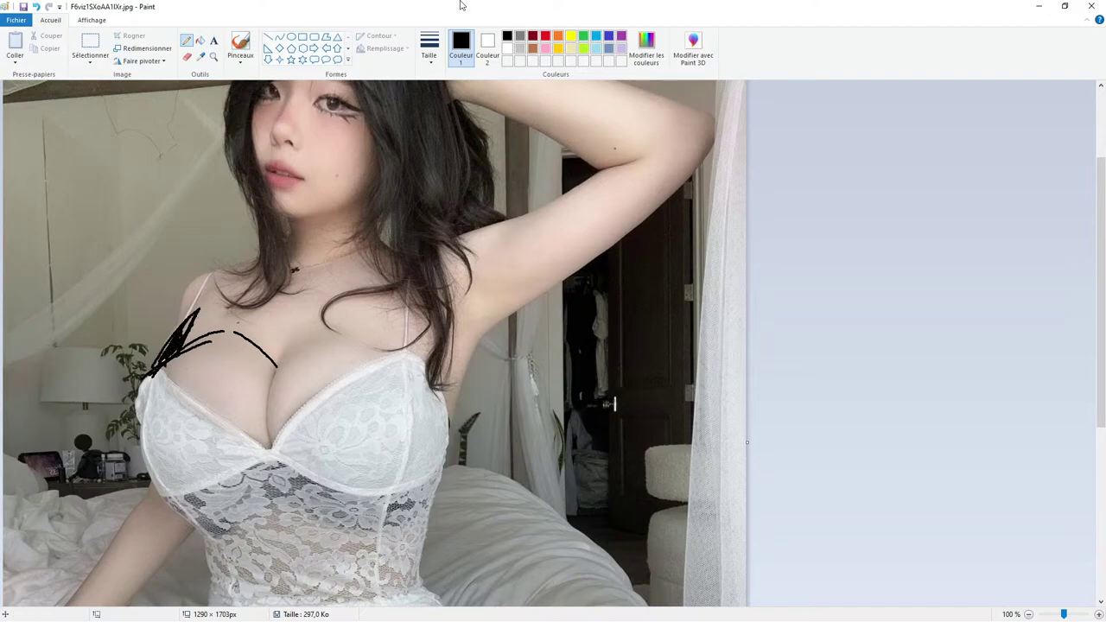
Step: Return to the sketch in Clip Studio Paint and flip the canvas view back to its normal orientation
mouse_move(404, 12)
left_mouse_down()
mouse_move(351, 23)
mouse_move(400, 30)
mouse_move(0, 35)
left_mouse_up()
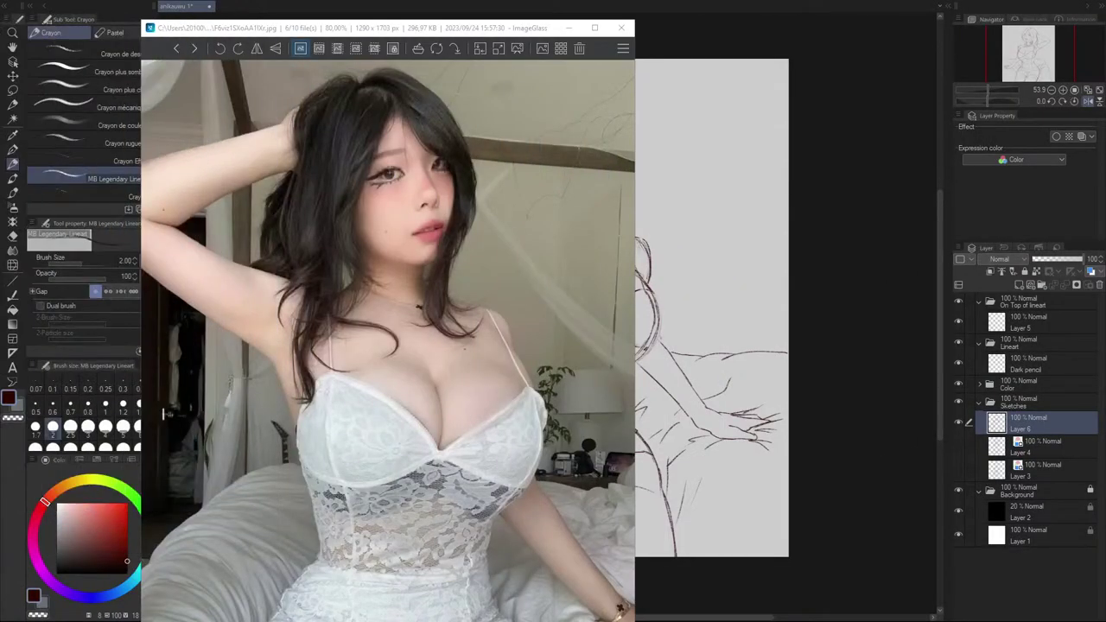
left_click(902, 241)
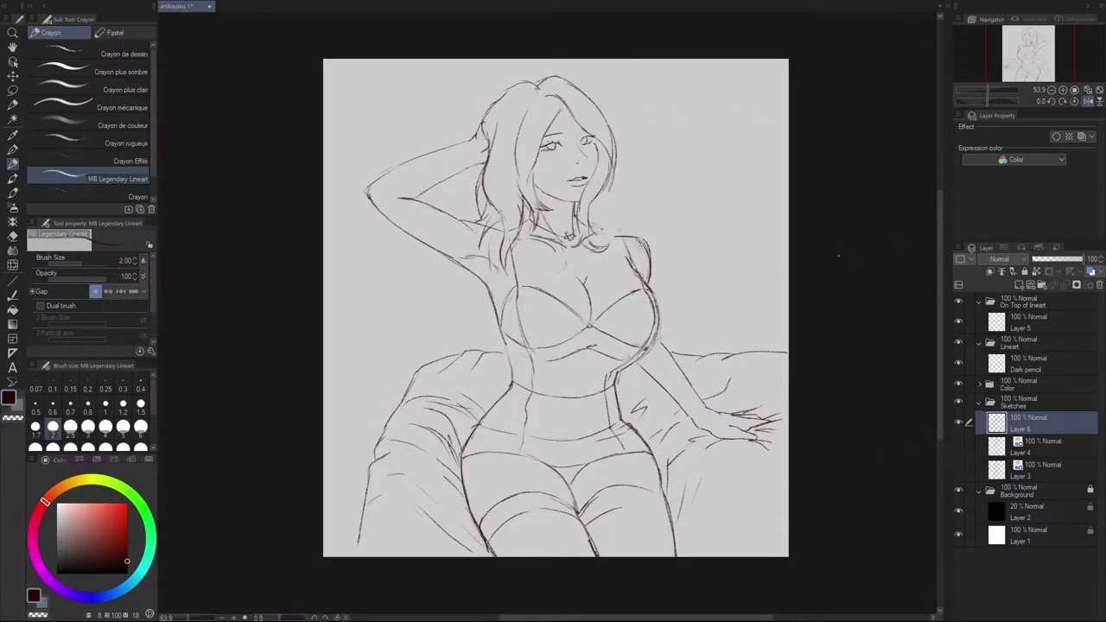
left_click(1089, 101)
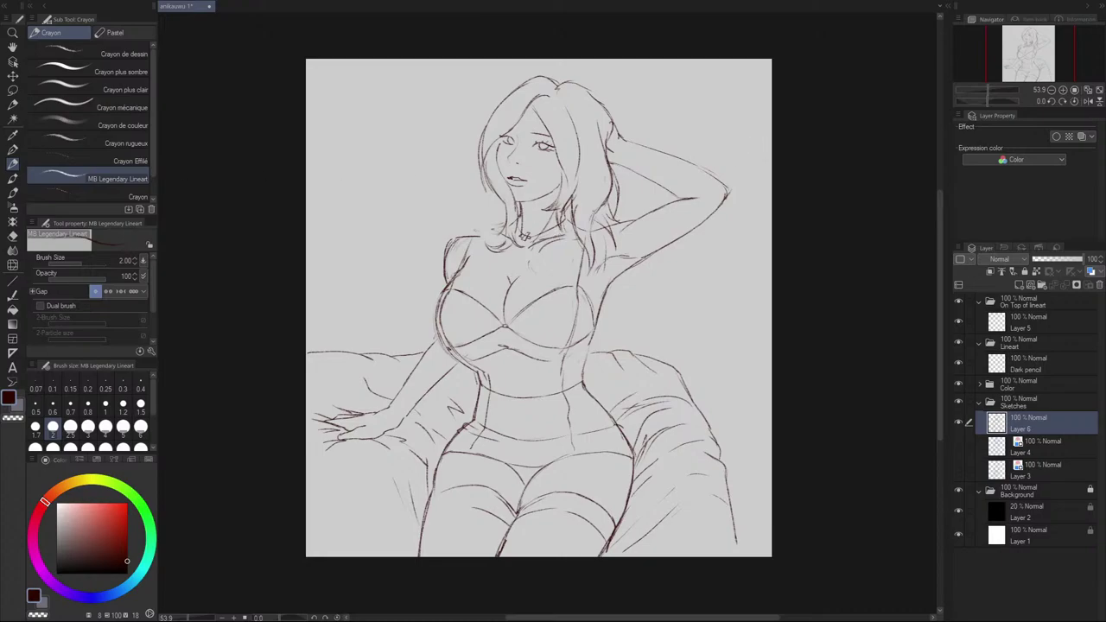
Step: Place the ImageGlass reference photo beside the sketch, compare the shoulder and bust, and return to the drawing
key("alt+Tab")
key("alt+Tab")
key("alt+Tab")
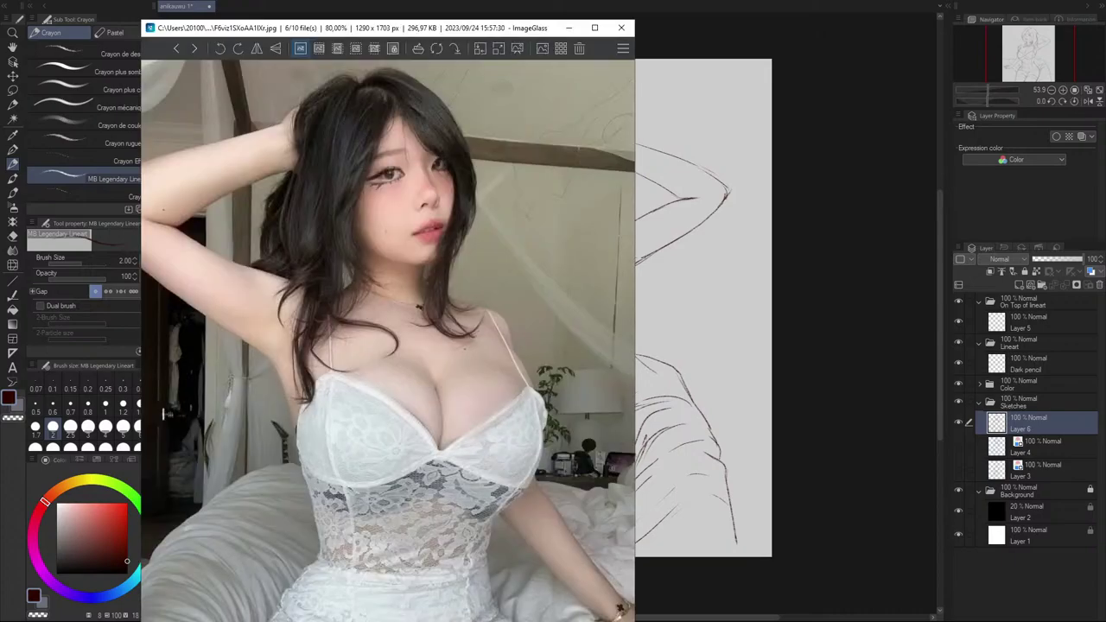
key("alt+Tab")
key("alt+Tab")
left_click_drag(465, 35, 213, 47)
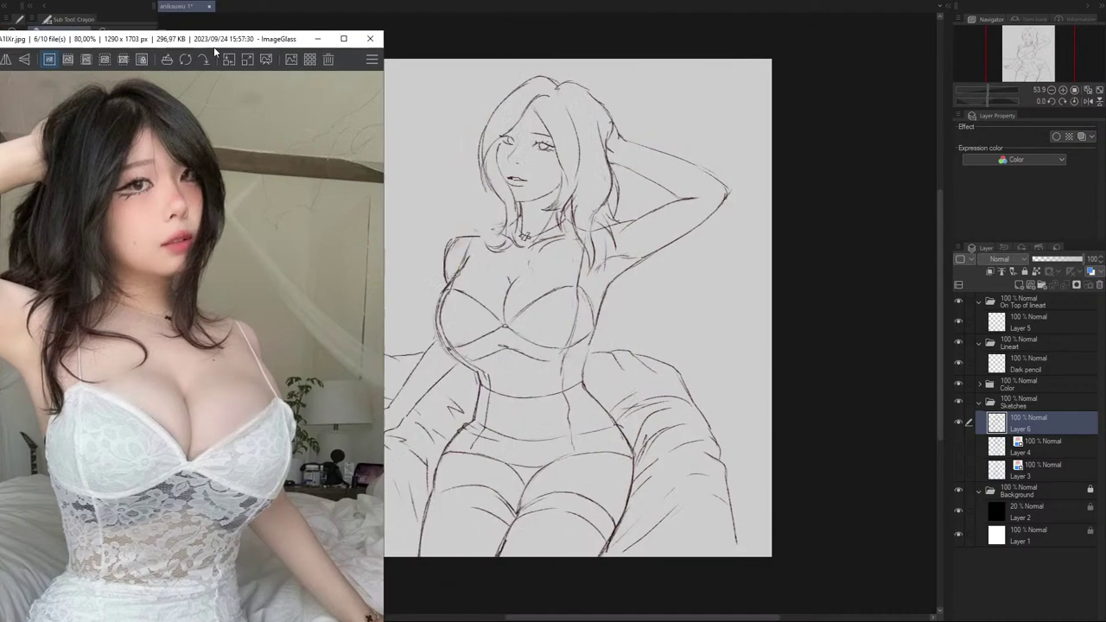
key("alt+Tab")
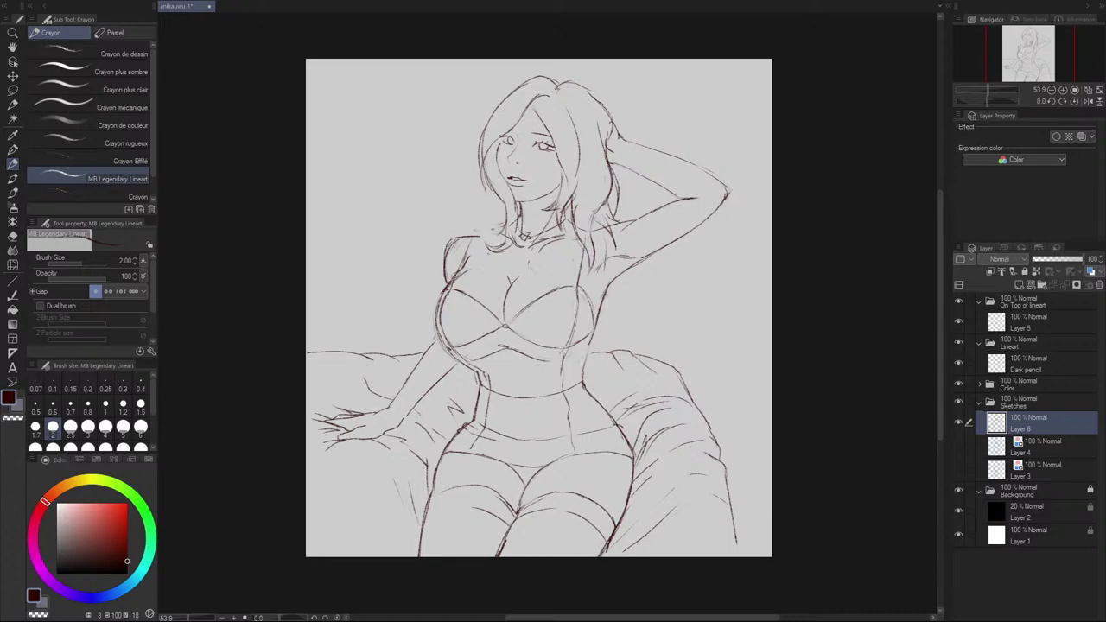
Step: Redraw the resting-arm armpit fold as shorter strokes and reinforce the side contour below the raised-arm armpit
key("ctrl+z")
mouse_move(467, 269)
left_mouse_down()
mouse_move(450, 286)
mouse_move(466, 269)
left_mouse_up()
left_click_drag(472, 249, 466, 270)
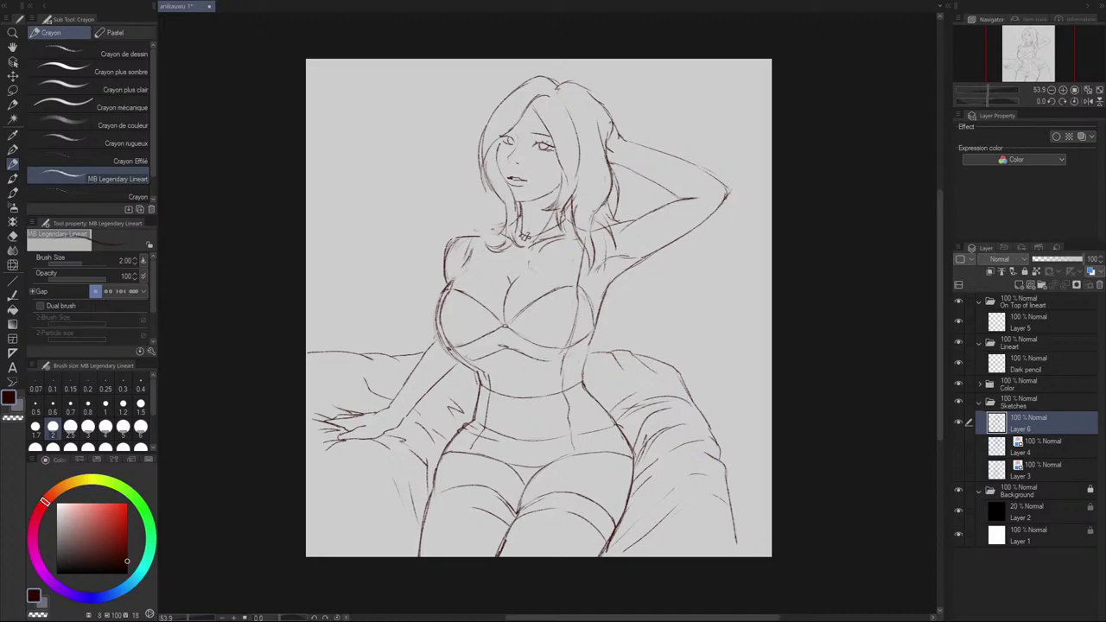
left_click_drag(467, 267, 452, 281)
left_click_drag(597, 298, 594, 323)
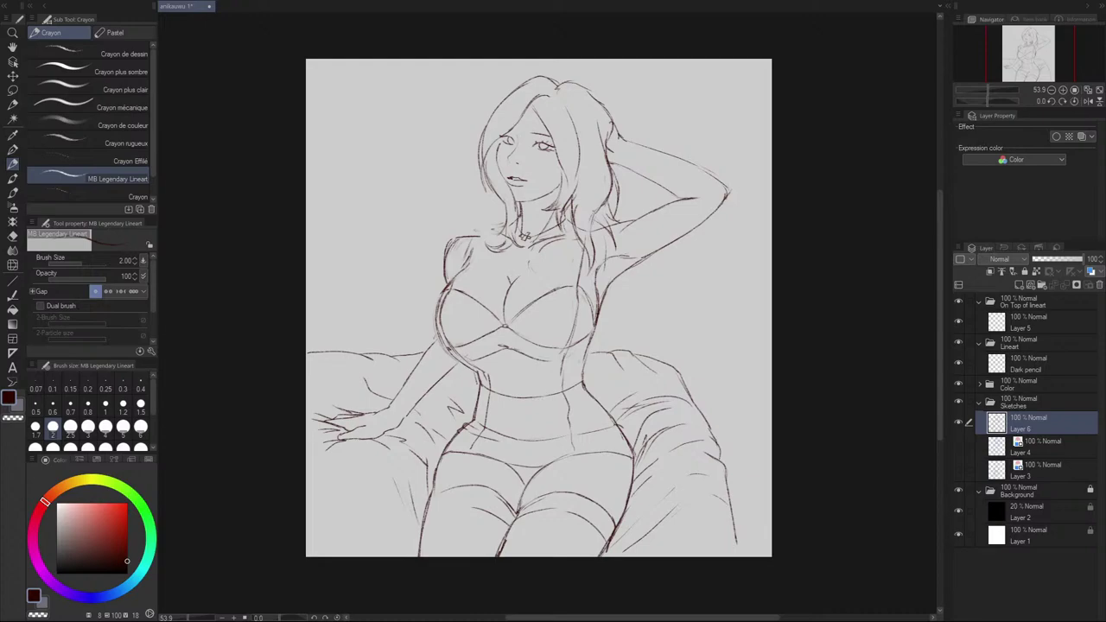
Step: Draw the resting-arm shoulder line up to the neck and a curved neckline across the chest between the armpits
scroll(538, 161, "up", 1)
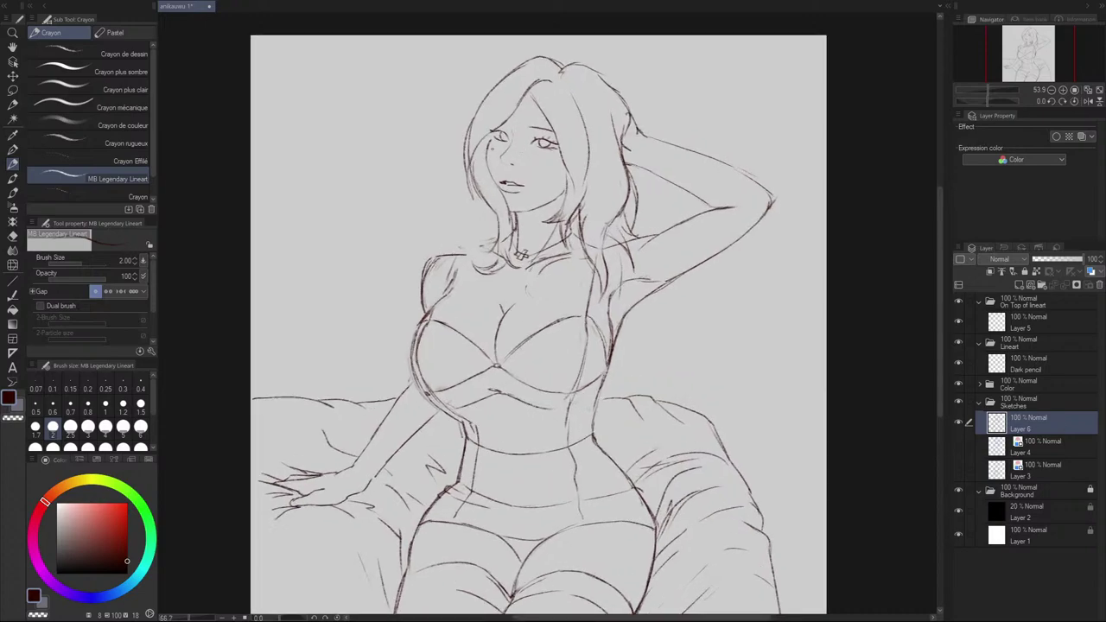
key("space")
left_click_drag(394, 170, 383, 263)
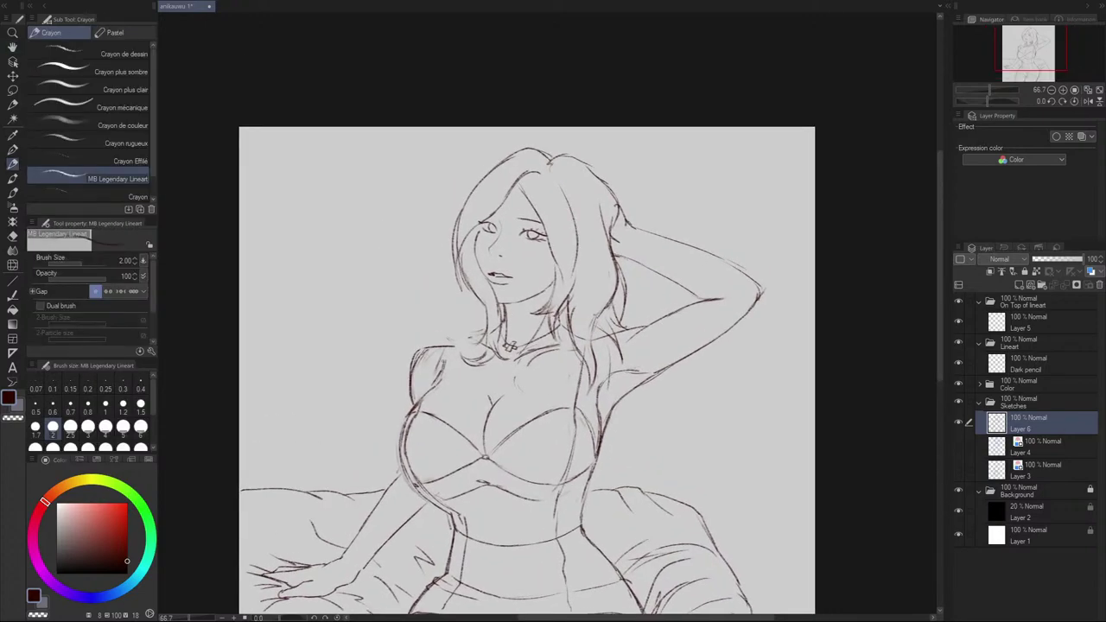
left_click_drag(441, 346, 503, 321)
left_click_drag(444, 384, 499, 379)
key("ctrl+z")
left_click_drag(571, 395, 600, 412)
left_click_drag(526, 378, 591, 403)
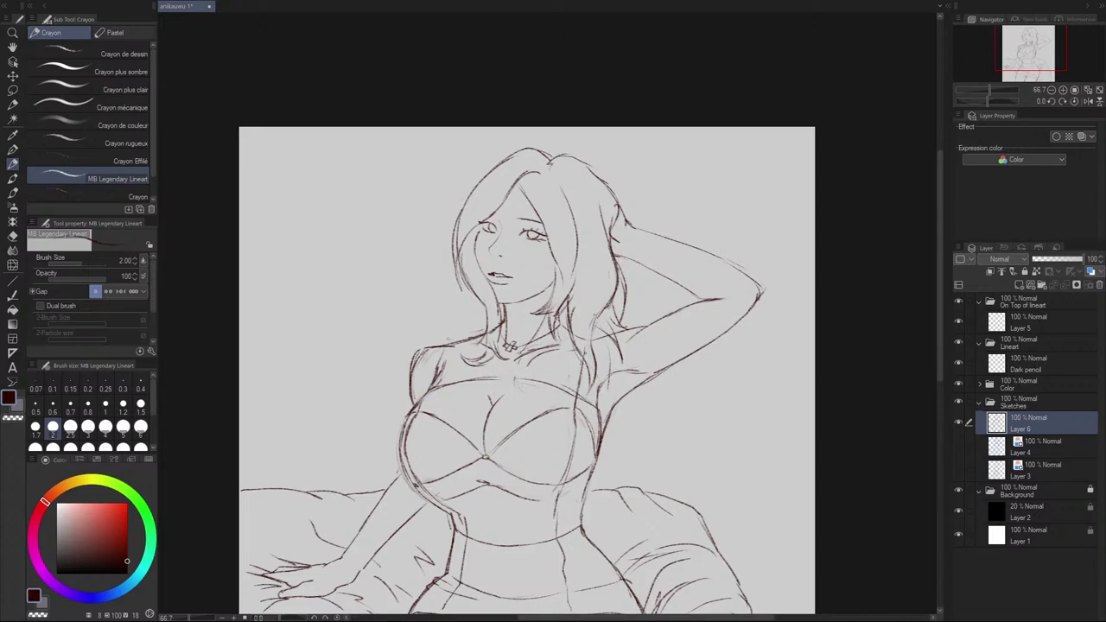
Step: Draw the shoulder straps rising from both ends of the neckline
left_click_drag(586, 350, 597, 402)
mouse_move(441, 372)
left_mouse_down()
mouse_move(454, 346)
mouse_move(479, 338)
left_mouse_up()
left_click_drag(586, 339, 592, 392)
Step: Redraw the outer contour of the resting-arm shoulder from the neck side down to the armpit
mouse_move(458, 343)
left_mouse_down()
mouse_move(419, 357)
mouse_move(412, 405)
left_mouse_up()
key("ctrl+z")
mouse_move(439, 348)
left_mouse_down()
mouse_move(412, 395)
mouse_move(439, 338)
mouse_move(417, 382)
left_mouse_up()
key("e")
key("p")
key("ctrl+z")
key("ctrl+z")
left_click_drag(454, 344, 414, 402)
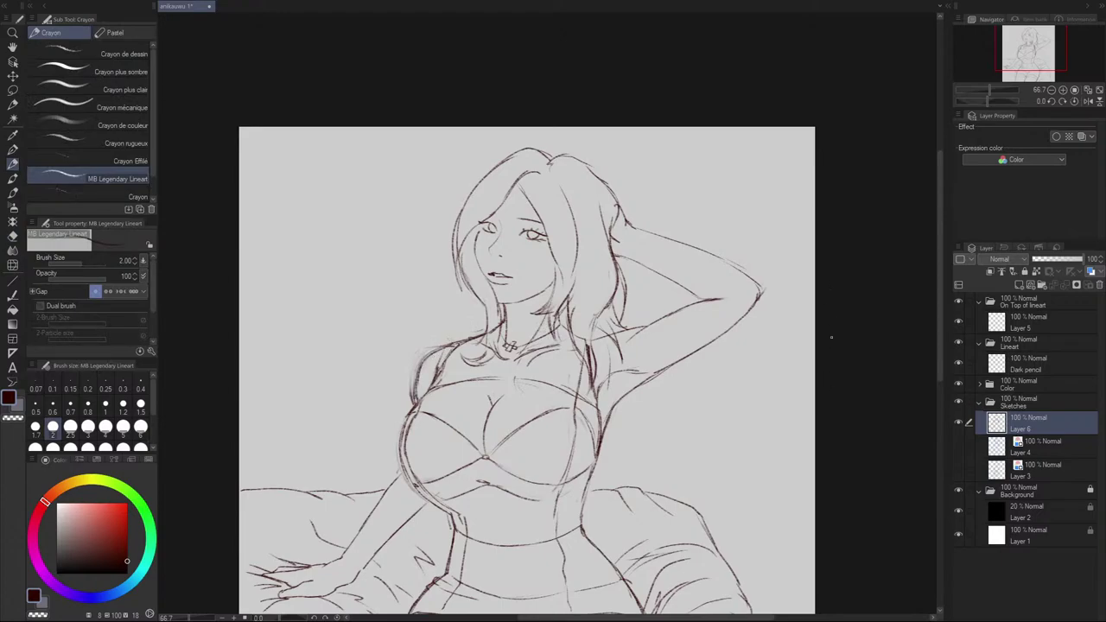
key("ctrl+z")
key("ctrl+z")
mouse_move(459, 343)
left_mouse_down()
mouse_move(417, 362)
mouse_move(413, 400)
left_mouse_up()
key("ctrl+z")
left_click_drag(578, 336, 646, 326)
key("ctrl+z")
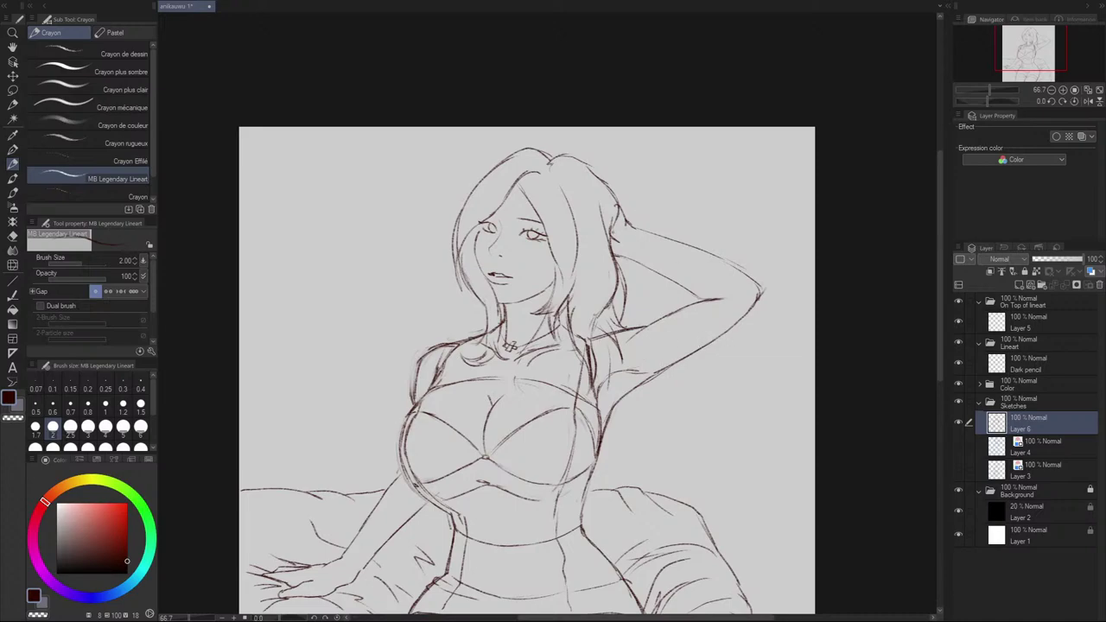
Step: Touch up the hair edge at the raised hand and rework the resting-arm side hair outline beside the face
left_click_drag(620, 231, 613, 240)
left_click_drag(505, 164, 460, 213)
key("ctrl+z")
mouse_move(468, 270)
left_mouse_down()
mouse_move(474, 290)
mouse_move(462, 295)
left_mouse_up()
key("ctrl+z")
key("ctrl+z")
left_click_drag(456, 249, 473, 307)
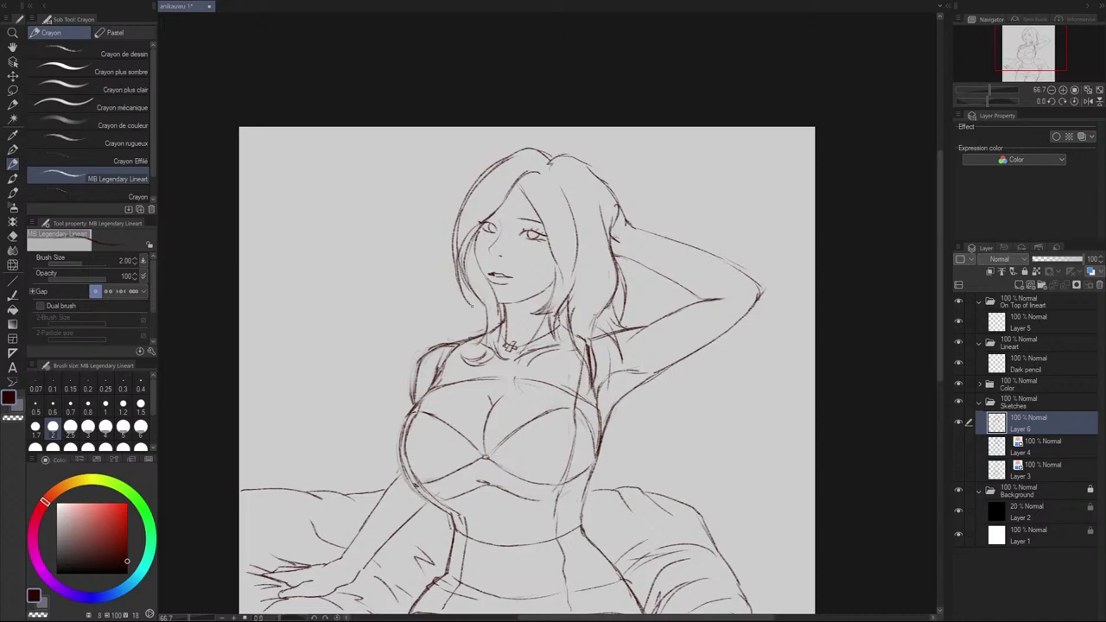
Step: Undo the unwanted hair strokes and darken the outer hair strands beside the cheek and jaw
left_click_drag(465, 270, 485, 335)
key("ctrl+z")
left_click_drag(479, 311, 491, 366)
key("ctrl+z")
key("ctrl+z")
key("ctrl+z")
key("ctrl+z")
key("ctrl+z")
left_click_drag(456, 258, 469, 303)
left_click_drag(462, 264, 473, 307)
scroll(519, 372, "down", 5)
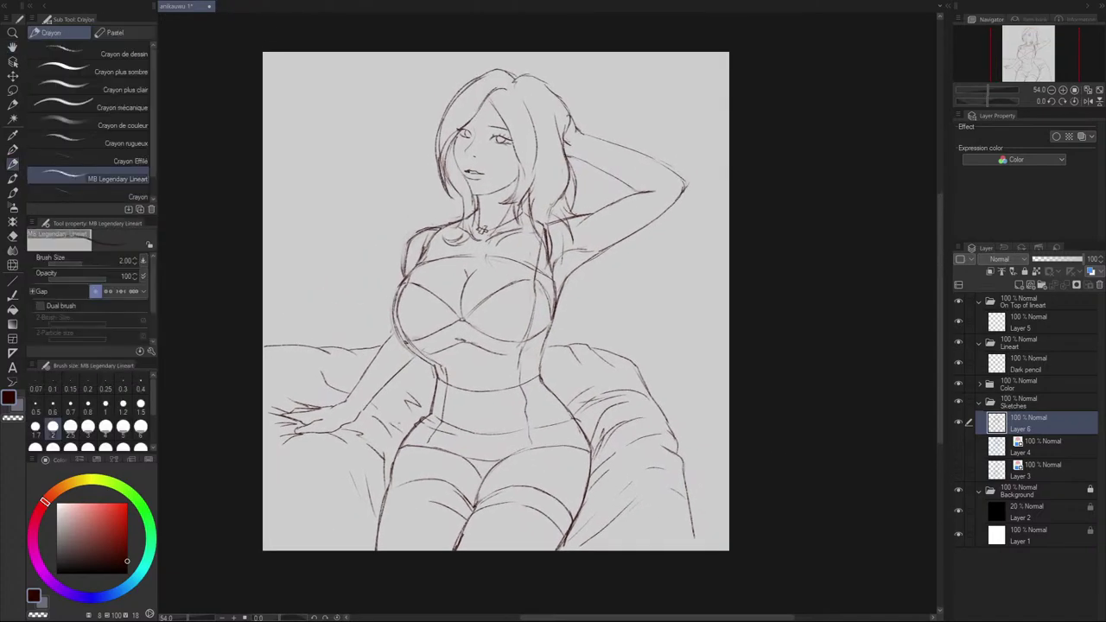
Step: Lasso the figure from the waistline down through the thighs, shift it slightly downward, deselect and resume the MB Legendary Lineart brush
left_click(13, 91)
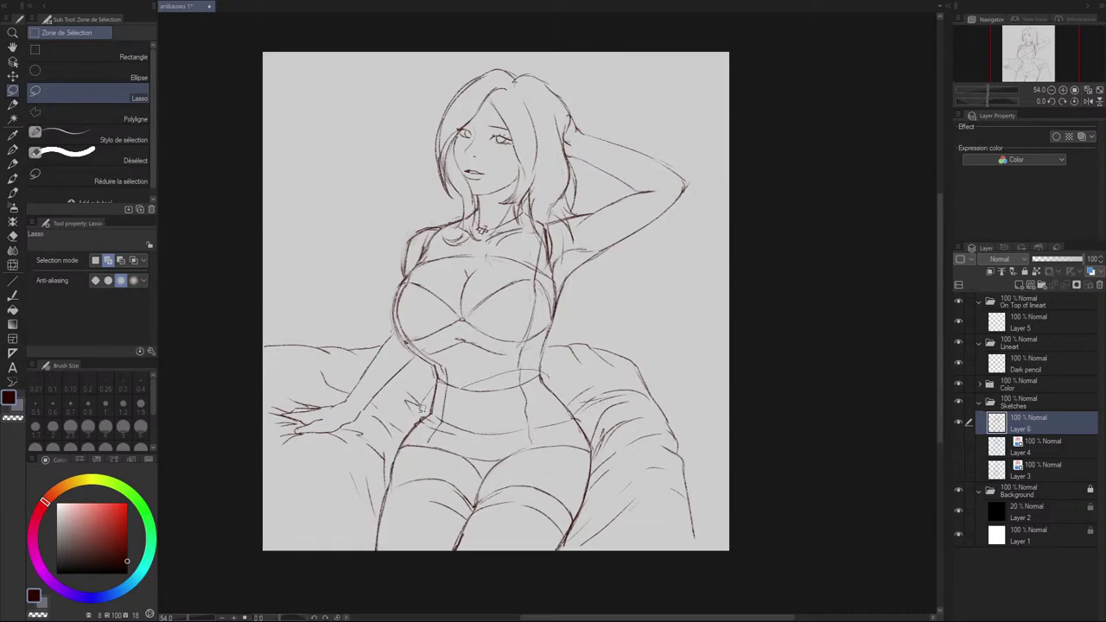
mouse_move(421, 409)
left_mouse_down()
mouse_move(387, 463)
mouse_move(374, 561)
mouse_move(581, 550)
mouse_move(595, 453)
mouse_move(587, 417)
mouse_move(548, 376)
left_mouse_up()
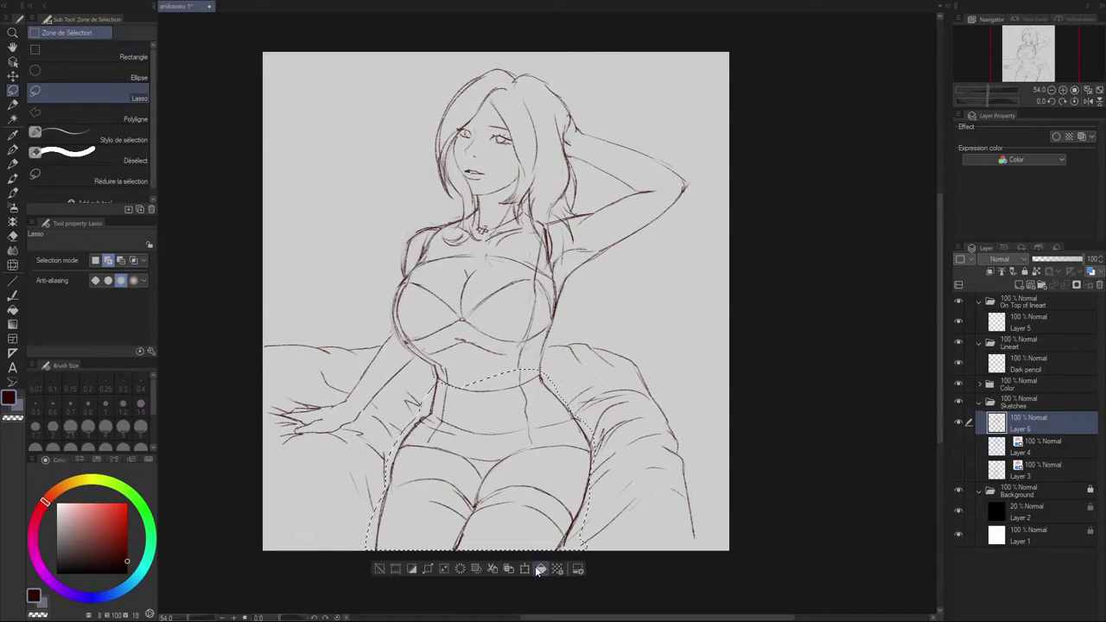
left_click(524, 569)
left_click_drag(528, 484, 528, 495)
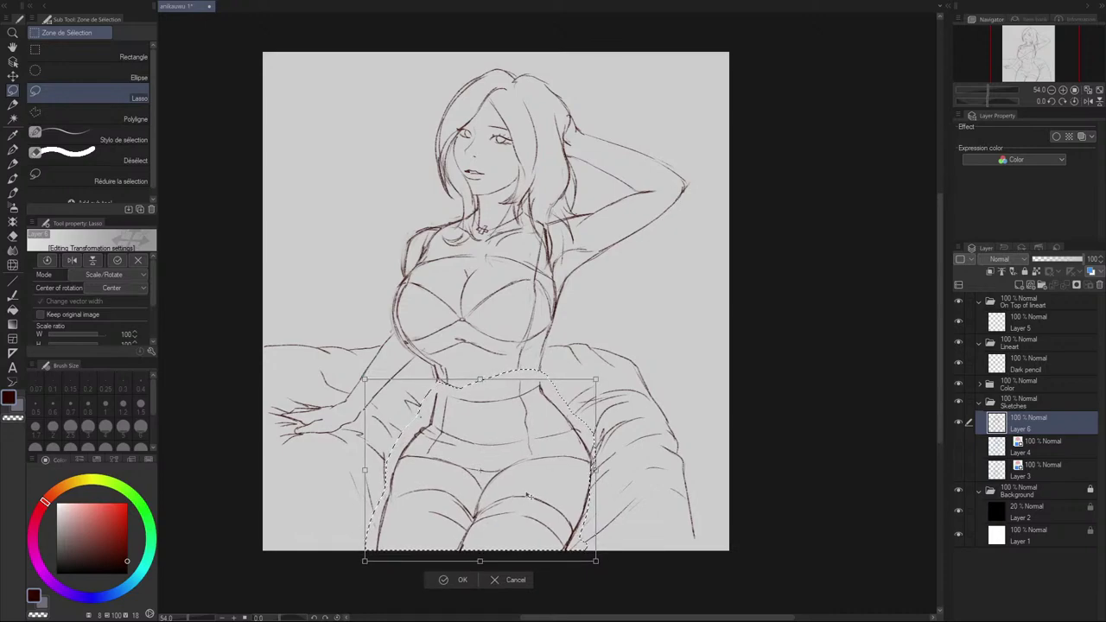
left_click(449, 580)
left_click(380, 587)
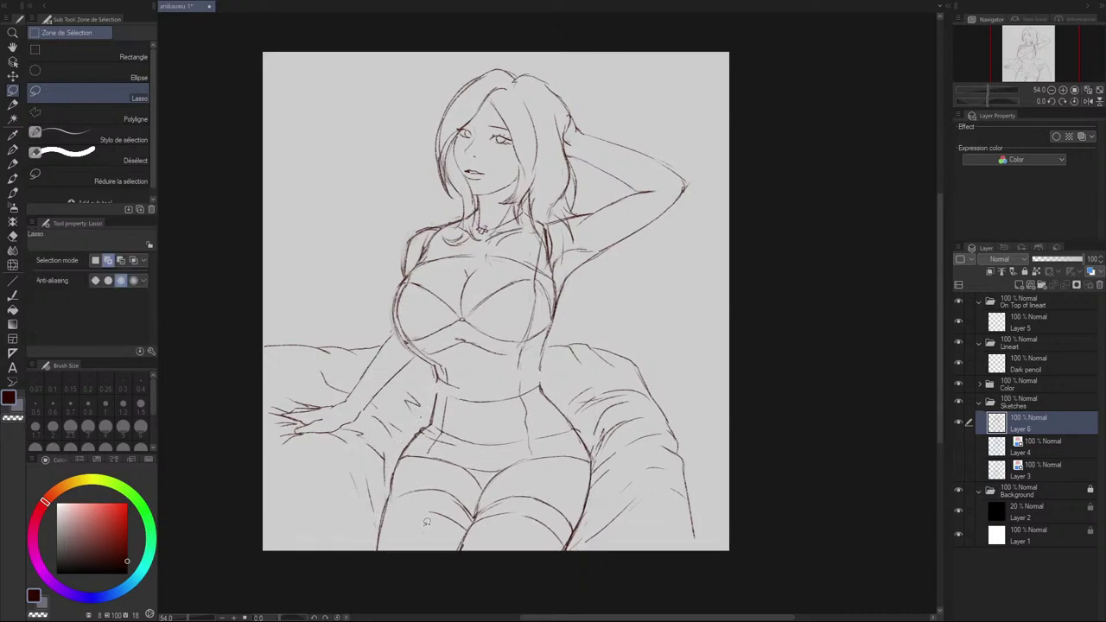
key("p")
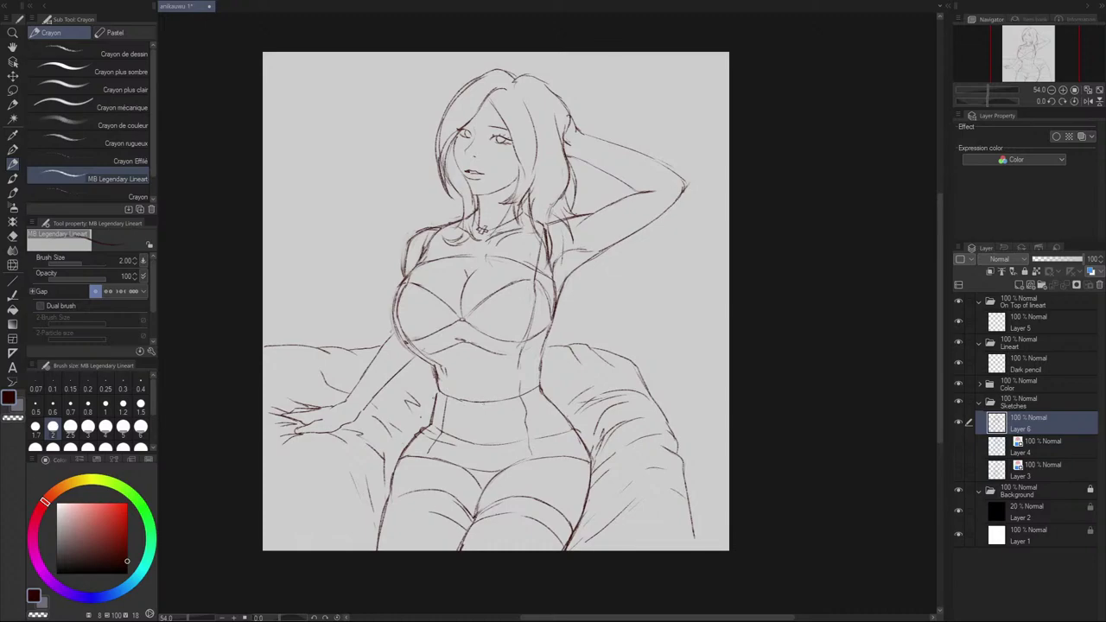
Step: Darken the waist-to-hip contour on the resting-arm side and touch up the thigh and couch lines below the hips
left_click_drag(439, 388, 430, 422)
key("ctrl+z")
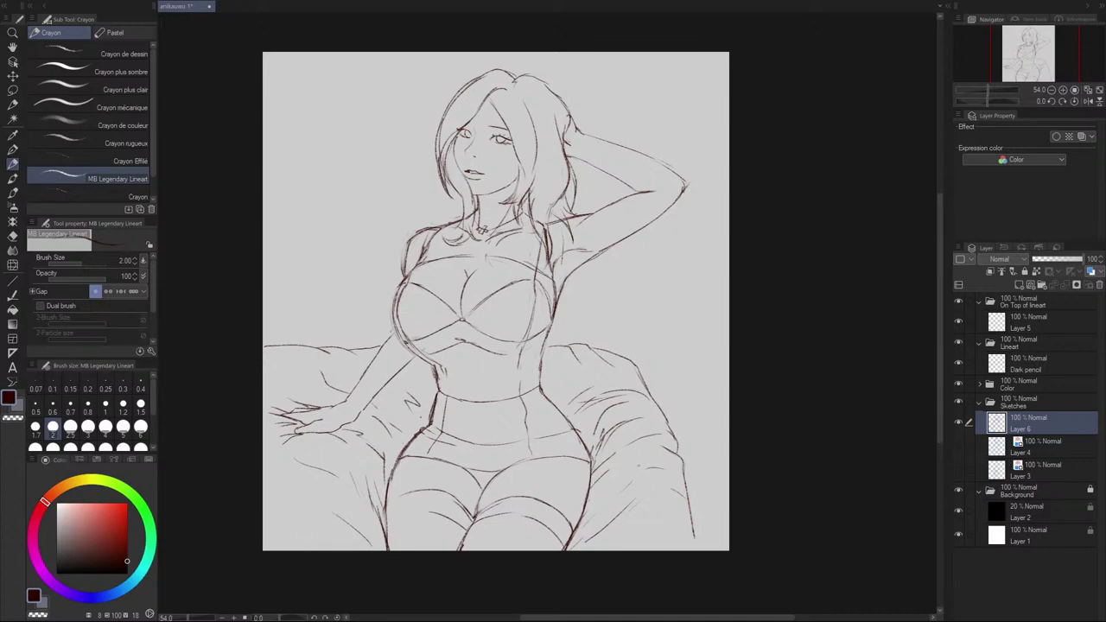
left_click_drag(611, 516, 585, 541)
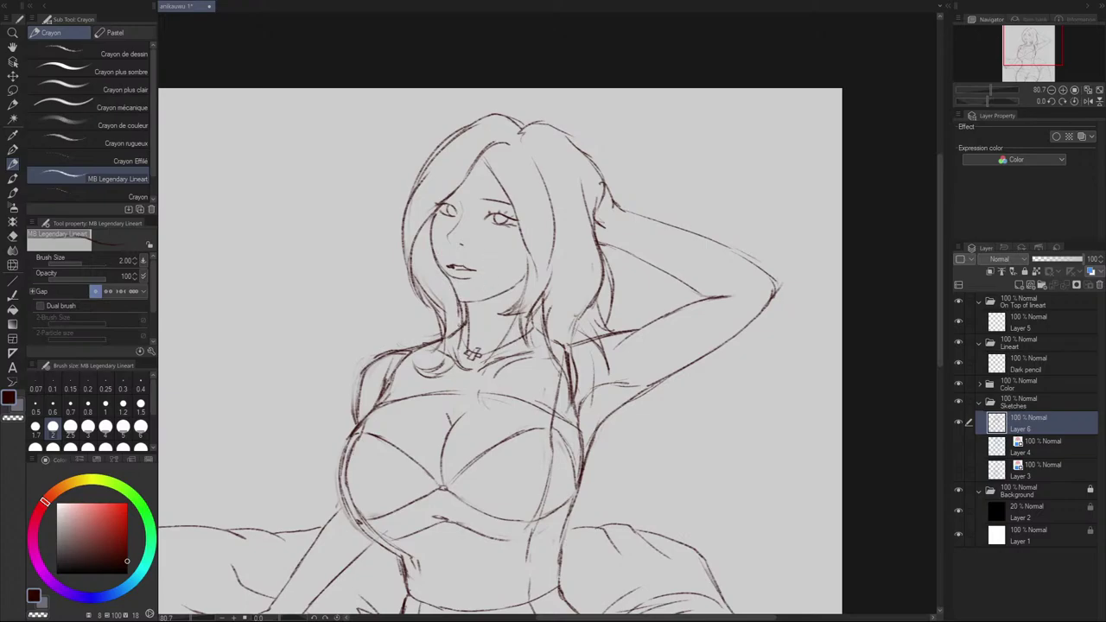
Step: Redraw the hair ends on the resting-arm side so they curl outward over the shoulder and beside the neck
mouse_move(460, 316)
left_mouse_down()
mouse_move(436, 373)
mouse_move(412, 357)
mouse_move(427, 370)
left_mouse_up()
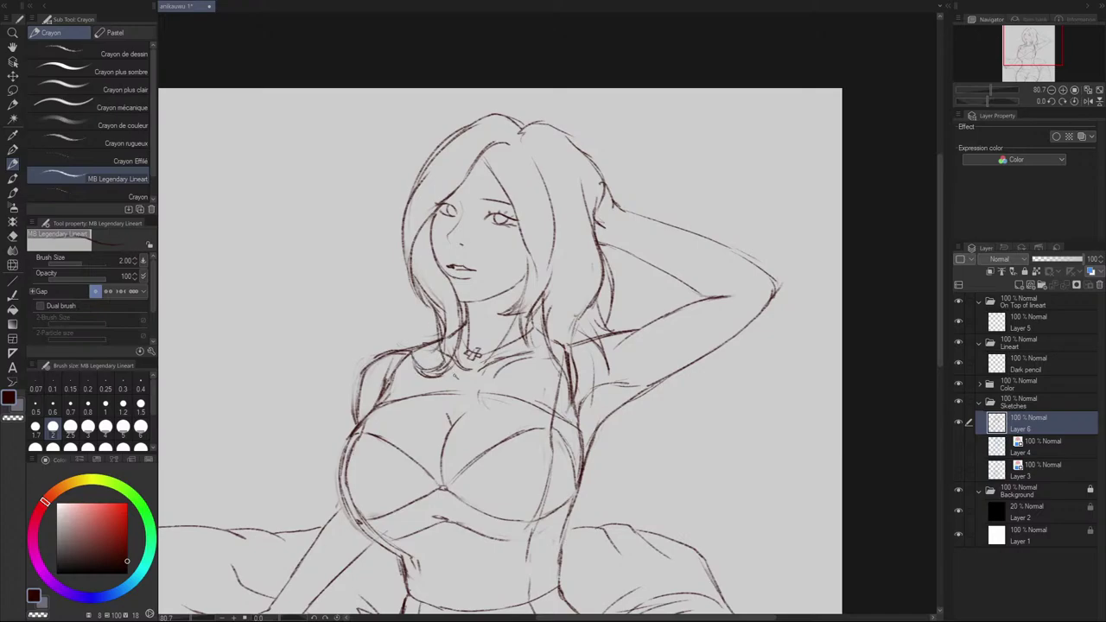
mouse_move(449, 367)
left_mouse_down()
mouse_move(466, 383)
mouse_move(478, 377)
mouse_move(470, 381)
left_mouse_up()
mouse_move(436, 342)
left_mouse_down()
mouse_move(404, 329)
mouse_move(422, 350)
left_mouse_up()
key("ctrl+z")
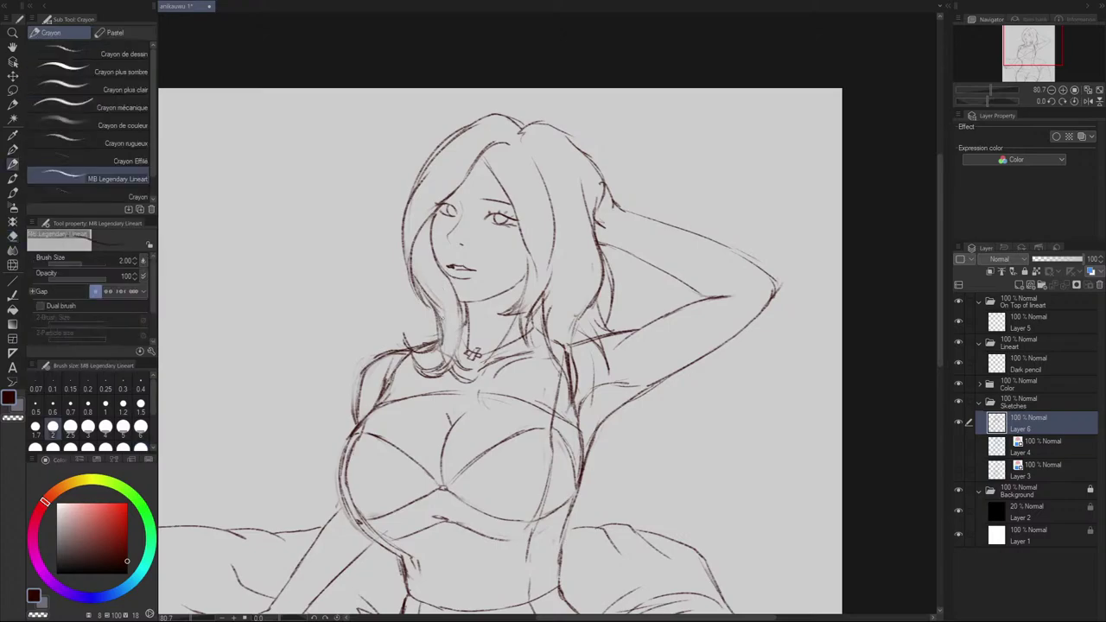
left_click_drag(444, 311, 439, 356)
key("ctrl+z")
left_click_drag(435, 307, 441, 357)
Step: Erase and redraw the hair tip below the jaw on the raised-arm side, following the cheek down to the neck
mouse_move(506, 313)
left_mouse_down()
mouse_move(530, 258)
mouse_move(511, 312)
mouse_move(522, 338)
mouse_move(499, 311)
mouse_move(515, 310)
left_mouse_up()
key("ctrl+z")
key("e")
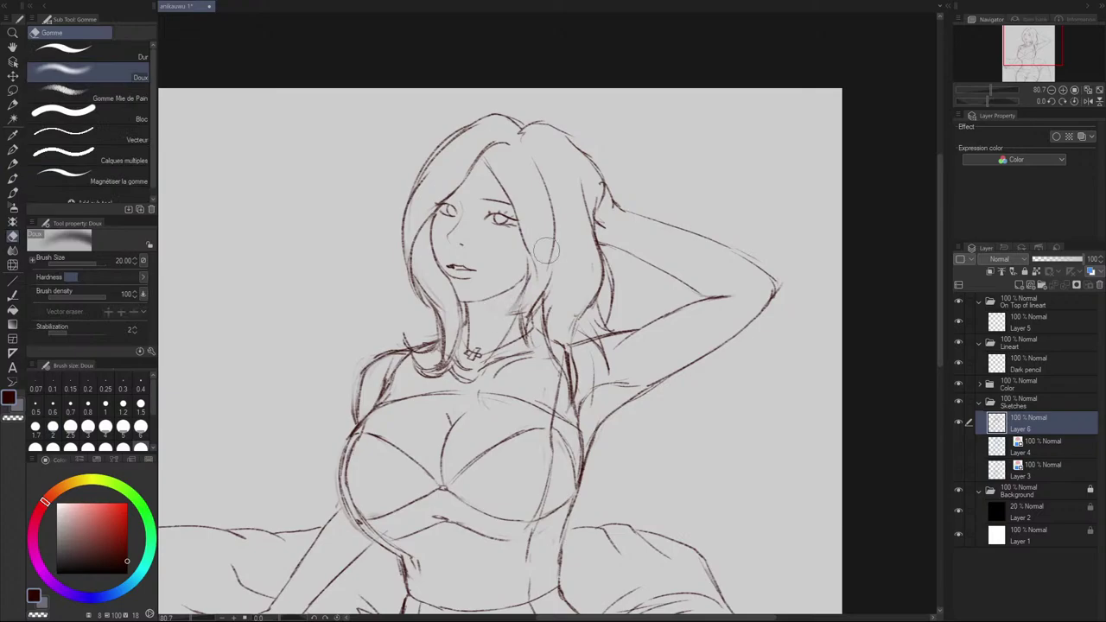
key("p")
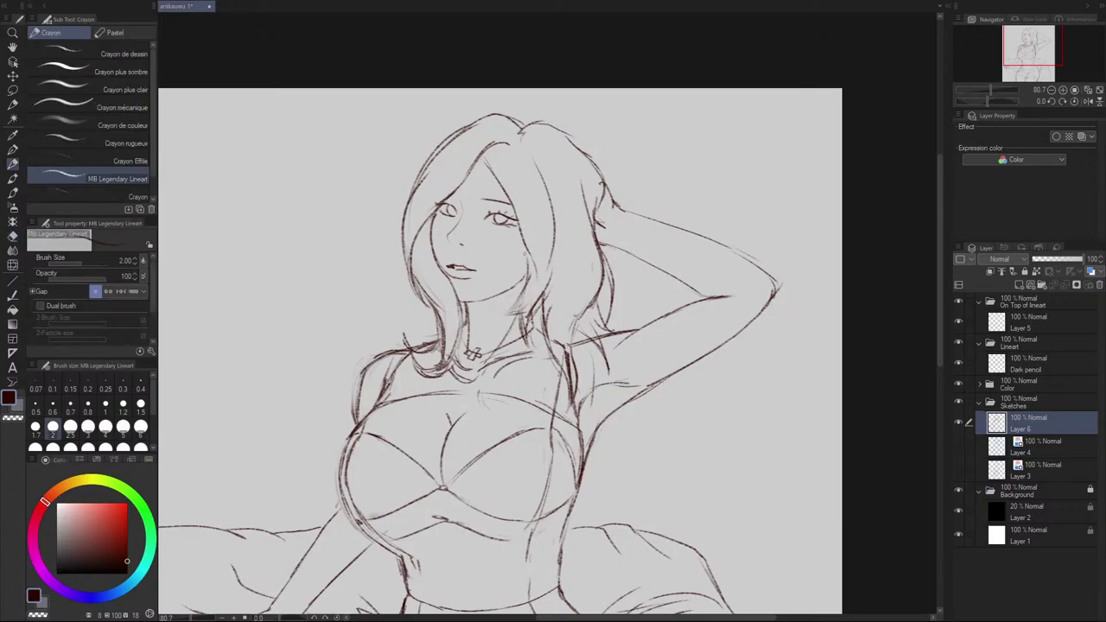
key("ctrl+z")
mouse_move(525, 254)
left_mouse_down()
mouse_move(514, 324)
mouse_move(494, 319)
left_mouse_up()
key("ctrl+z")
mouse_move(507, 317)
left_mouse_down()
mouse_move(531, 302)
mouse_move(492, 321)
mouse_move(526, 307)
left_mouse_up()
key("ctrl+z")
key("ctrl+z")
key("ctrl+z")
left_click_drag(516, 321, 532, 305)
left_click_drag(512, 288, 524, 278)
Step: Fade the heavy strand on the raised-arm shoulder with the Doux eraser and redraw it with thinner lines
key("e")
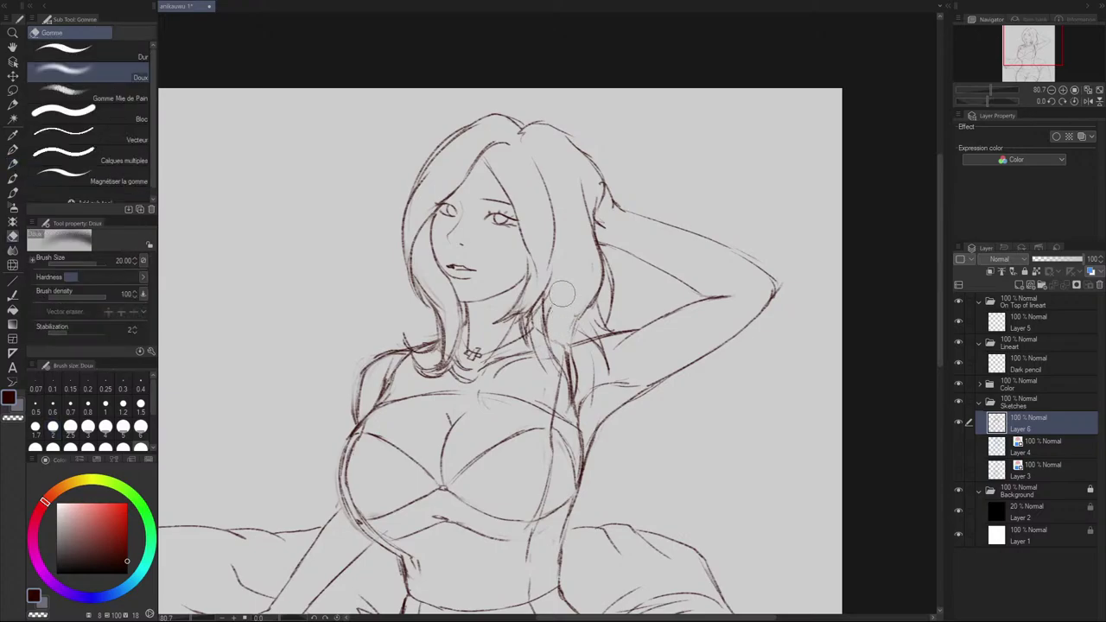
left_click_drag(571, 348, 569, 411)
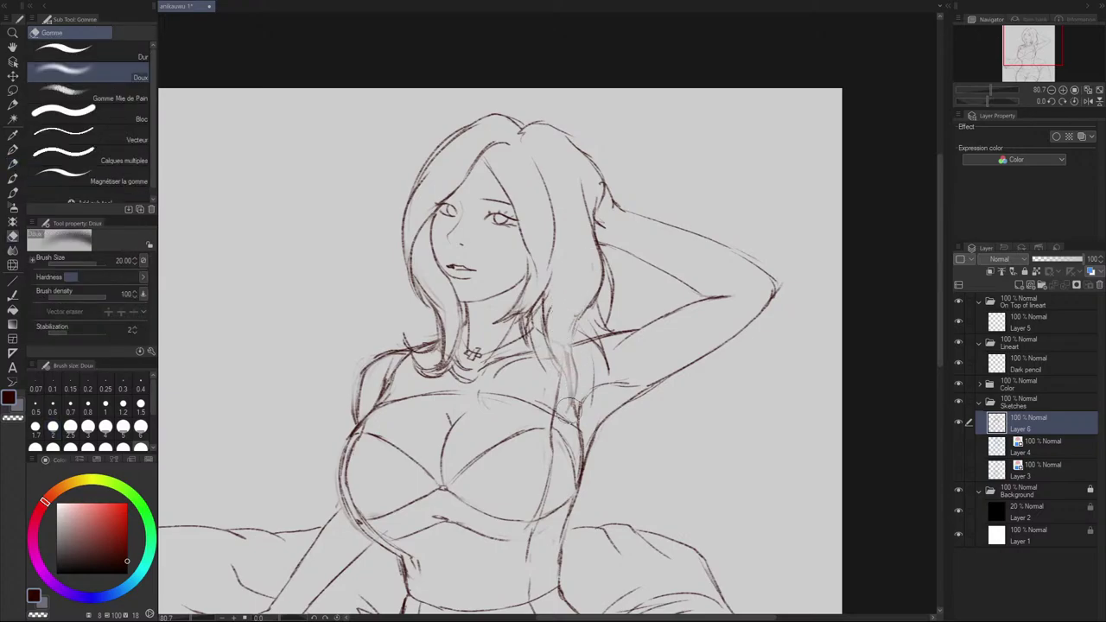
key("p")
mouse_move(554, 349)
left_mouse_down()
mouse_move(576, 406)
mouse_move(568, 421)
left_mouse_up()
key("ctrl+z")
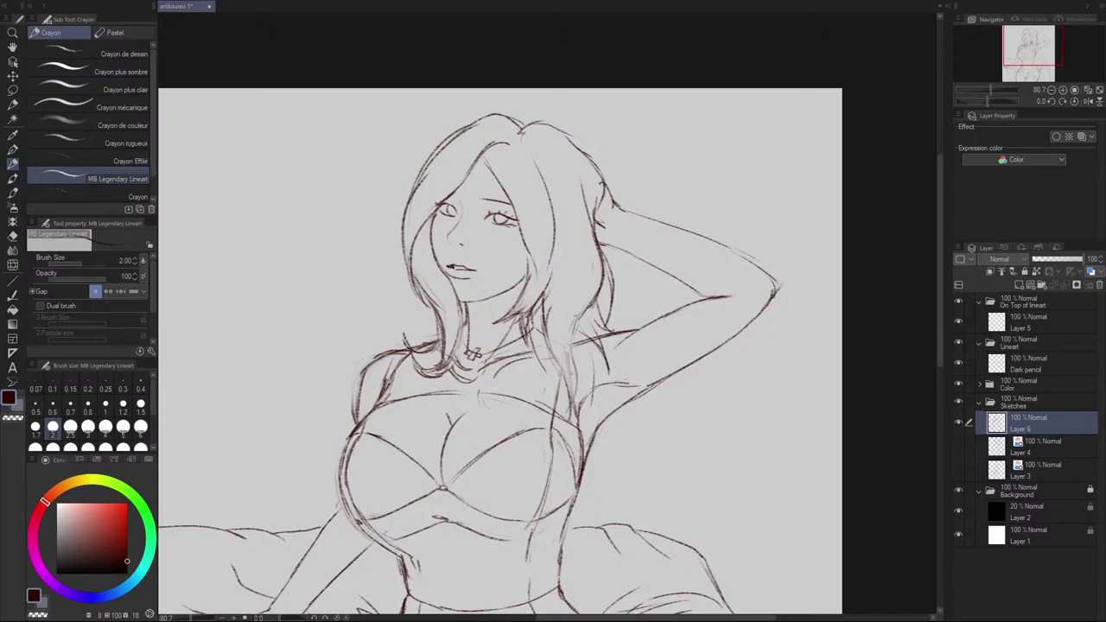
left_click_drag(572, 369, 569, 418)
key("ctrl+z")
left_click_drag(563, 350, 570, 418)
Step: Try several short strand lines inside the hair between the raised-arm shoulder and the outer hair edge
mouse_move(576, 310)
left_mouse_down()
mouse_move(569, 372)
mouse_move(570, 358)
left_mouse_up()
key("ctrl+z")
key("ctrl+z")
left_click_drag(595, 290, 572, 332)
key("ctrl+z")
key("ctrl+z")
left_click_drag(594, 291, 572, 337)
key("ctrl+z")
key("ctrl+z")
left_click_drag(575, 285, 567, 309)
key("ctrl+z")
Step: Sketch a long inner strand running from cheek height down toward the raised-arm shoulder
left_click_drag(569, 232, 559, 343)
key("ctrl+z")
mouse_move(571, 269)
left_mouse_down()
mouse_move(558, 335)
mouse_move(561, 303)
left_mouse_up()
key("ctrl+z")
key("ctrl+z")
left_click_drag(570, 250, 547, 342)
key("ctrl+z")
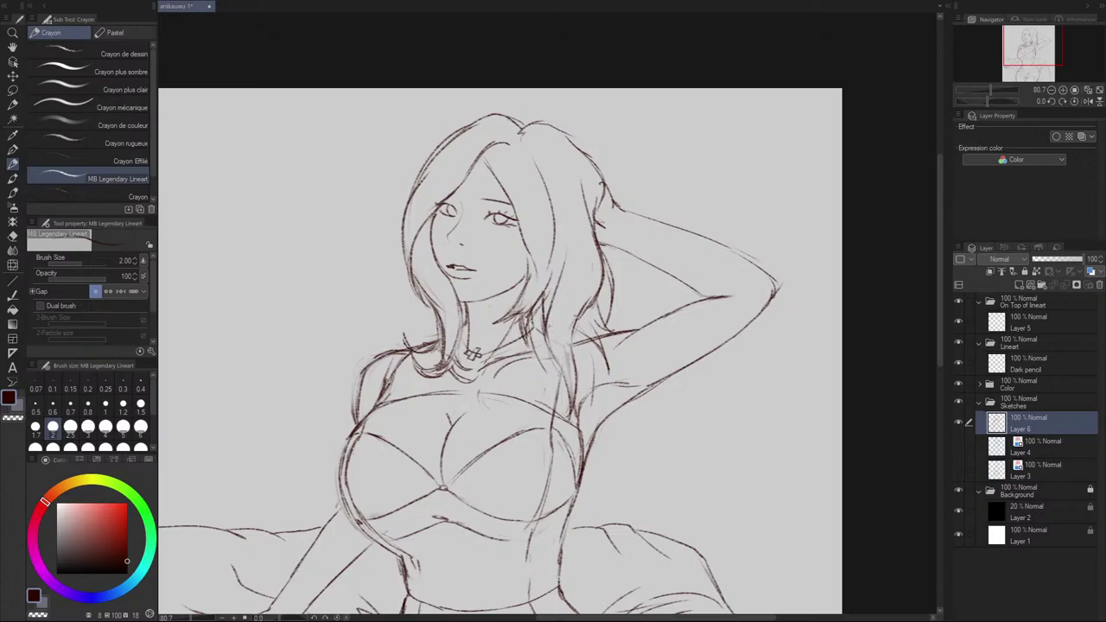
Step: Erase the overlapping inner hair lines and redraw the strand falling from beside the jaw toward the raised-arm armpit
key("e")
left_click_drag(553, 274, 557, 354)
key("p")
key("ctrl+z")
left_click_drag(543, 301, 568, 421)
key("ctrl+z")
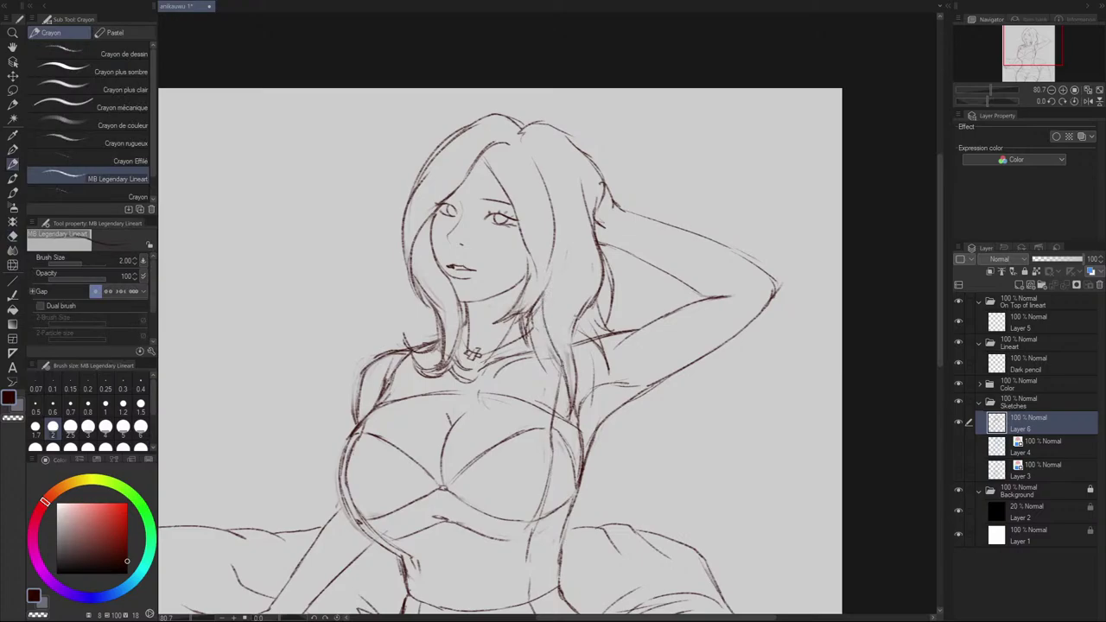
key("ctrl+z")
key("ctrl+z")
left_click_drag(541, 301, 560, 364)
key("ctrl+z")
left_click_drag(542, 303, 573, 402)
key("ctrl+z")
key("ctrl+z")
key("ctrl+z")
Step: Refine the lower end of the long strand where it crosses the raised-arm shoulder and reaches the bra strap
left_click_drag(545, 292, 568, 376)
key("ctrl+z")
key("ctrl+z")
key("ctrl+z")
left_click_drag(566, 370, 568, 412)
key("ctrl+z")
mouse_move(572, 323)
left_mouse_down()
mouse_move(574, 379)
mouse_move(566, 372)
left_mouse_up()
key("ctrl+z")
key("ctrl+z")
left_click_drag(563, 366, 570, 385)
key("ctrl+z")
key("ctrl+z")
left_click_drag(555, 346, 571, 398)
Step: Clear the dense hair lock between the jaw and the raised-arm side of the neck for a new lock
mouse_move(570, 315)
left_mouse_down()
mouse_move(571, 352)
mouse_move(536, 364)
mouse_move(523, 336)
mouse_move(535, 311)
mouse_move(508, 322)
mouse_move(510, 311)
mouse_move(499, 325)
mouse_move(513, 322)
mouse_move(500, 327)
left_mouse_up()
key("ctrl+z")
key("e")
key("p")
key("ctrl+z")
key("ctrl+z")
key("ctrl+z")
left_click_drag(541, 296, 517, 347)
key("ctrl+z")
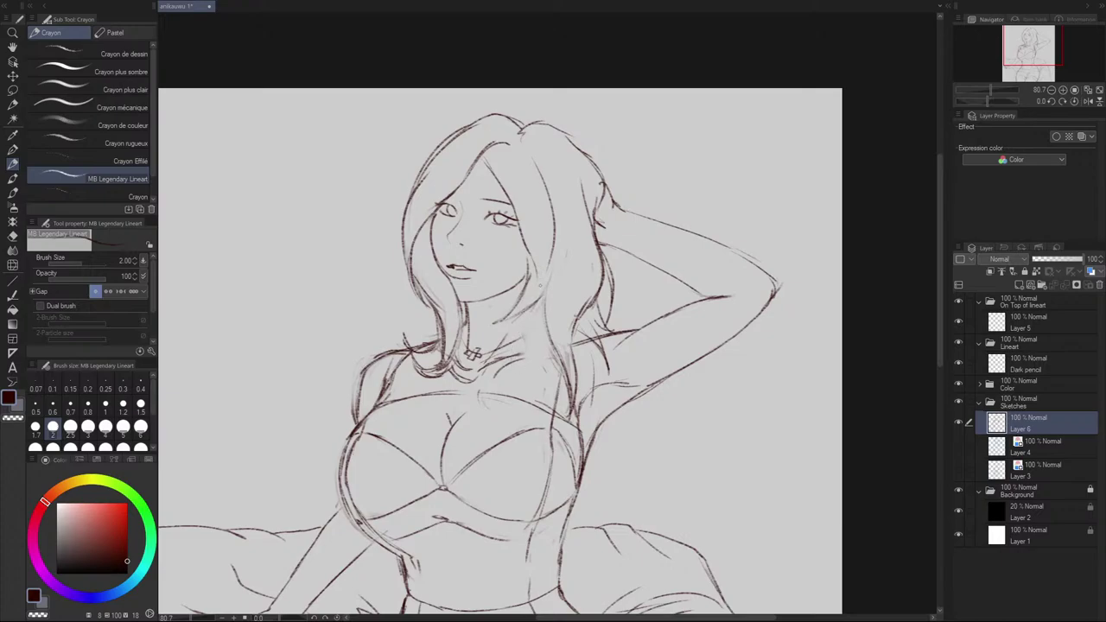
Step: Draw a new curved lock sweeping from beside the jaw down to the collarbone with a pointed, curled tip
left_click_drag(546, 284, 526, 353)
key("ctrl+z")
key("ctrl+z")
key("ctrl+z")
left_click_drag(539, 317, 508, 371)
key("ctrl+z")
key("ctrl+z")
mouse_move(539, 313)
left_mouse_down()
mouse_move(531, 355)
mouse_move(494, 382)
left_mouse_up()
key("ctrl+z")
key("ctrl+z")
key("ctrl+z")
left_click_drag(533, 337, 498, 389)
left_click_drag(548, 331, 495, 379)
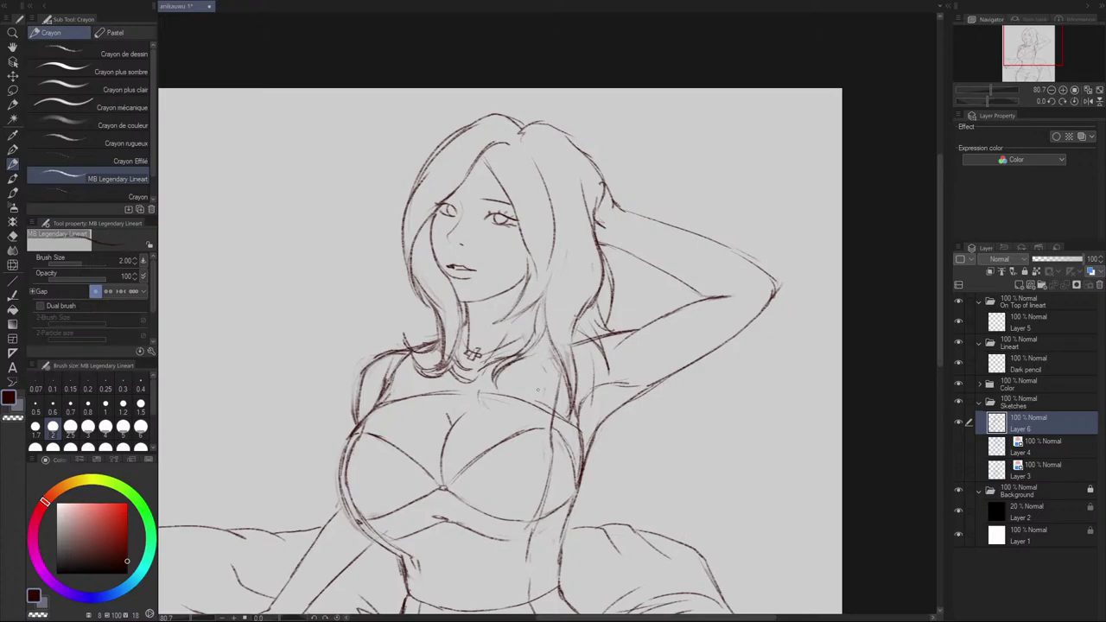
Step: Erase and redraw the long strand from the new lock down over the raised-arm shoulder as a cleaner line
mouse_move(542, 296)
left_mouse_down()
mouse_move(535, 329)
mouse_move(491, 321)
mouse_move(561, 357)
mouse_move(561, 376)
mouse_move(540, 332)
mouse_move(564, 379)
left_mouse_up()
key("ctrl+z")
key("ctrl+z")
key("ctrl+z")
key("ctrl+z")
left_click_drag(542, 300, 562, 372)
key("ctrl+z")
key("e")
left_click_drag(546, 310, 571, 413)
key("p")
key("ctrl+z")
left_click_drag(556, 359, 547, 288)
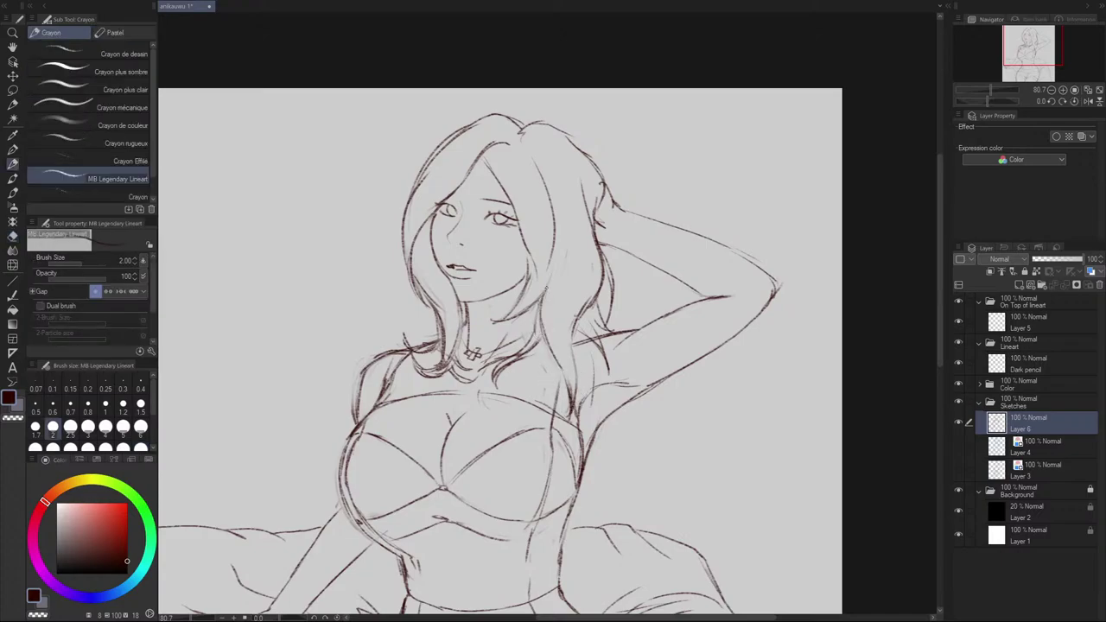
Step: Redraw the outer hair edge below the raised hand so its tip flicks outward over the upper arm
mouse_move(556, 356)
left_mouse_down()
mouse_move(569, 399)
mouse_move(578, 320)
left_mouse_up()
key("ctrl+z")
mouse_move(572, 325)
left_mouse_down()
mouse_move(609, 373)
mouse_move(578, 314)
mouse_move(641, 328)
left_mouse_up()
key("ctrl+z")
key("ctrl+z")
key("ctrl+z")
key("ctrl+z")
key("ctrl+z")
key("e")
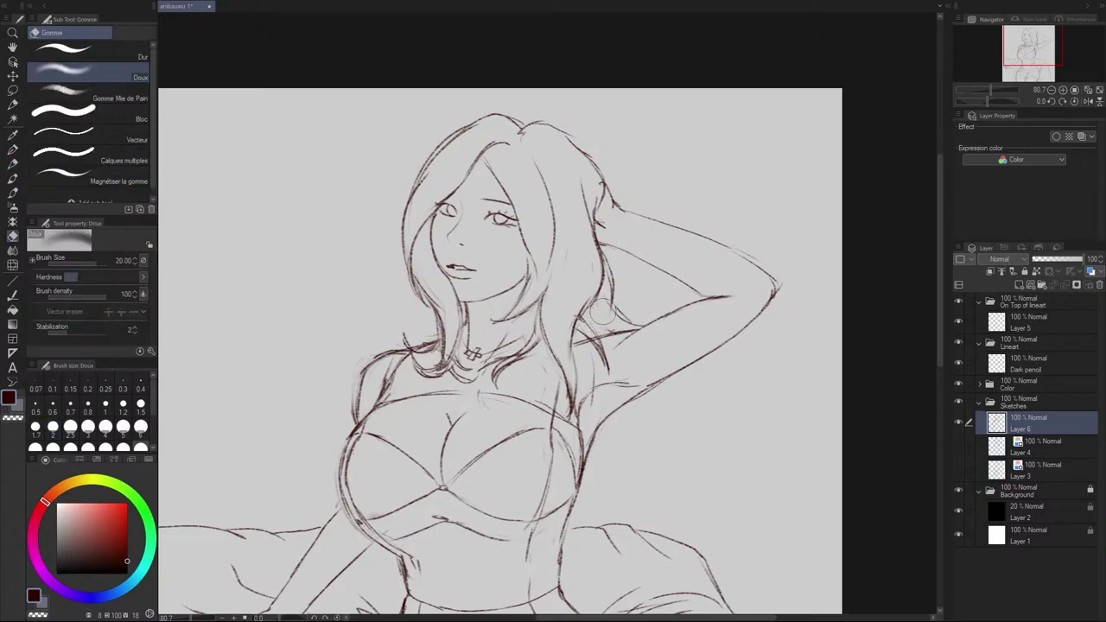
key("p")
left_click_drag(613, 311, 646, 326)
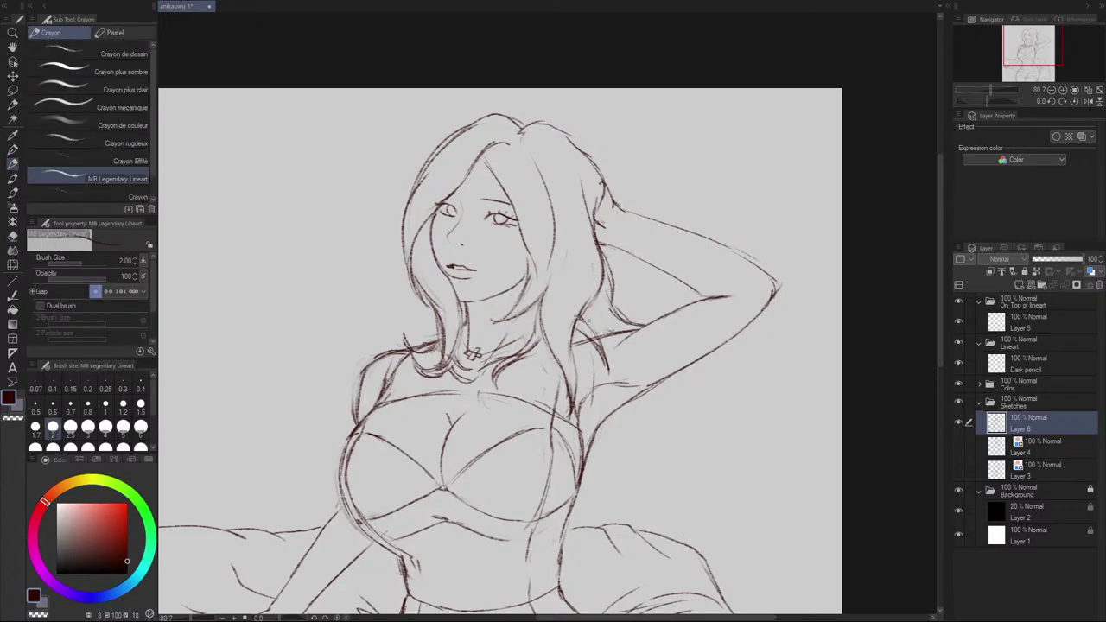
Step: Erase the messy lines inside the flicked hair tip and rework the inner lock hanging in front of the upper arm
key("e")
mouse_move(579, 322)
left_mouse_down()
mouse_move(574, 309)
mouse_move(573, 342)
mouse_move(585, 330)
mouse_move(599, 343)
left_mouse_up()
key("p")
key("ctrl+z")
left_click_drag(594, 295, 608, 368)
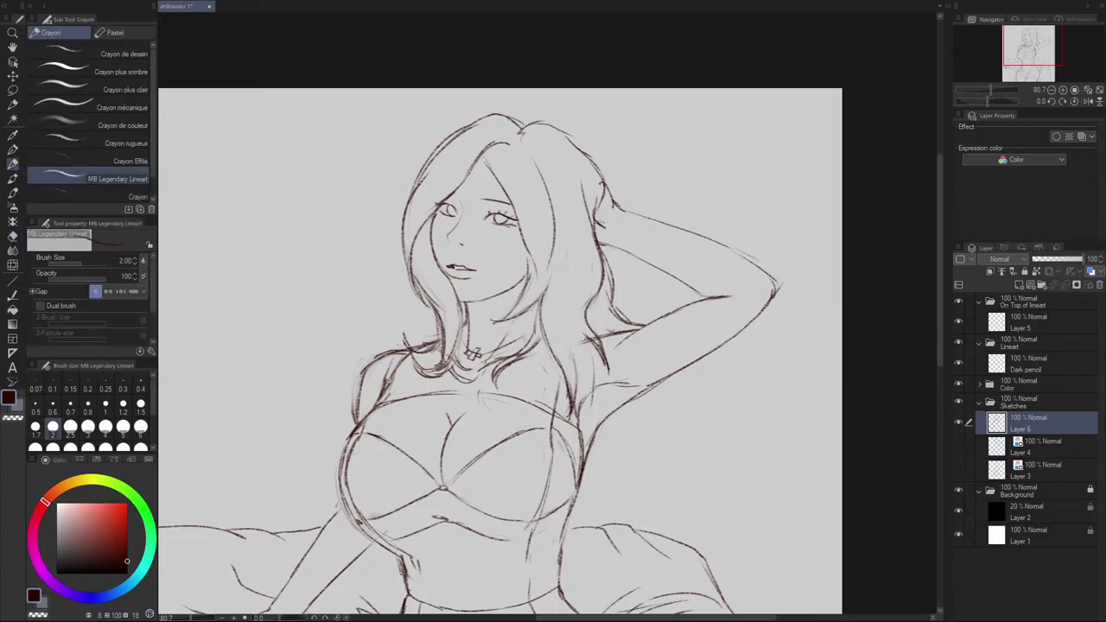
left_click_drag(578, 330, 586, 338)
key("ctrl+z")
mouse_move(594, 279)
left_mouse_down()
mouse_move(567, 333)
mouse_move(568, 369)
left_mouse_up()
key("ctrl+z")
key("ctrl+z")
key("ctrl+z")
Step: Rework the fringe strands from the parting down both sides of the face, undoing the unwanted strokes
left_click_drag(482, 156, 461, 184)
key("ctrl+z")
key("ctrl+z")
key("ctrl+z")
key("ctrl+z")
left_click_drag(430, 205, 409, 236)
left_click_drag(482, 146, 544, 258)
key("ctrl+z")
key("ctrl+z")
key("ctrl+z")
key("ctrl+z")
key("ctrl+z")
key("ctrl+z")
key("ctrl+z")
key("ctrl+z")
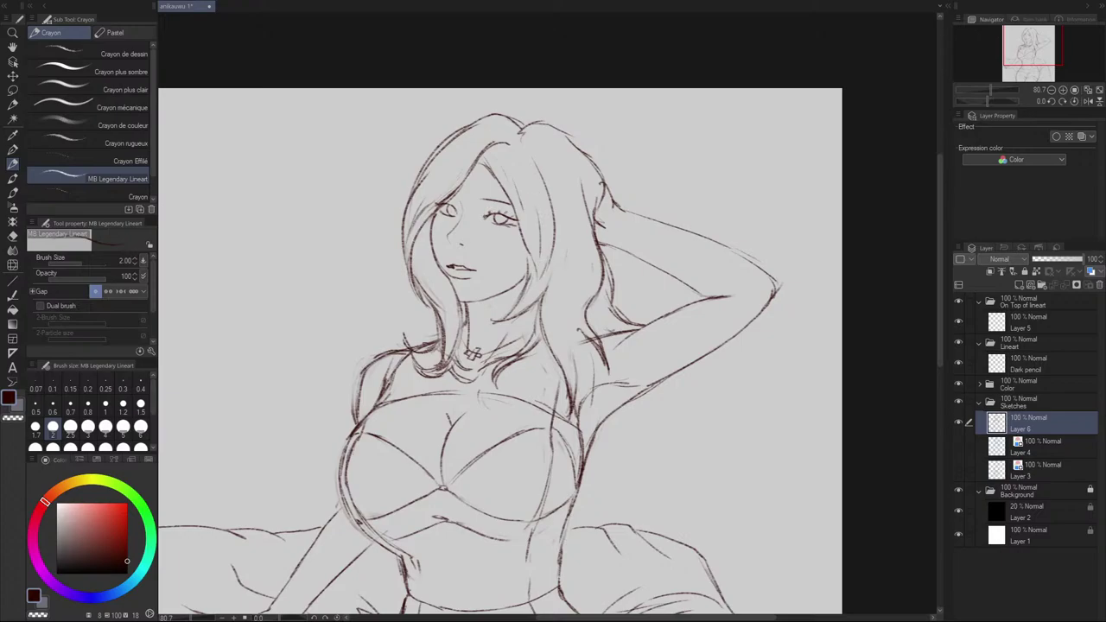
Step: Try small touch-up strokes on both eyes and a new outer hair contour down from the crown
mouse_move(486, 217)
left_mouse_down()
mouse_move(516, 221)
mouse_move(505, 227)
left_mouse_up()
key("ctrl+z")
left_click_drag(490, 224, 507, 224)
key("ctrl+z")
left_click_drag(440, 211, 452, 216)
key("ctrl+z")
key("ctrl+z")
left_click_drag(443, 203, 456, 212)
left_click_drag(437, 204, 451, 213)
key("ctrl+z")
left_click_drag(511, 119, 451, 141)
key("ctrl+z")
mouse_move(501, 115)
left_mouse_down()
mouse_move(427, 161)
mouse_move(446, 141)
mouse_move(471, 134)
mouse_move(432, 171)
left_mouse_up()
key("ctrl+z")
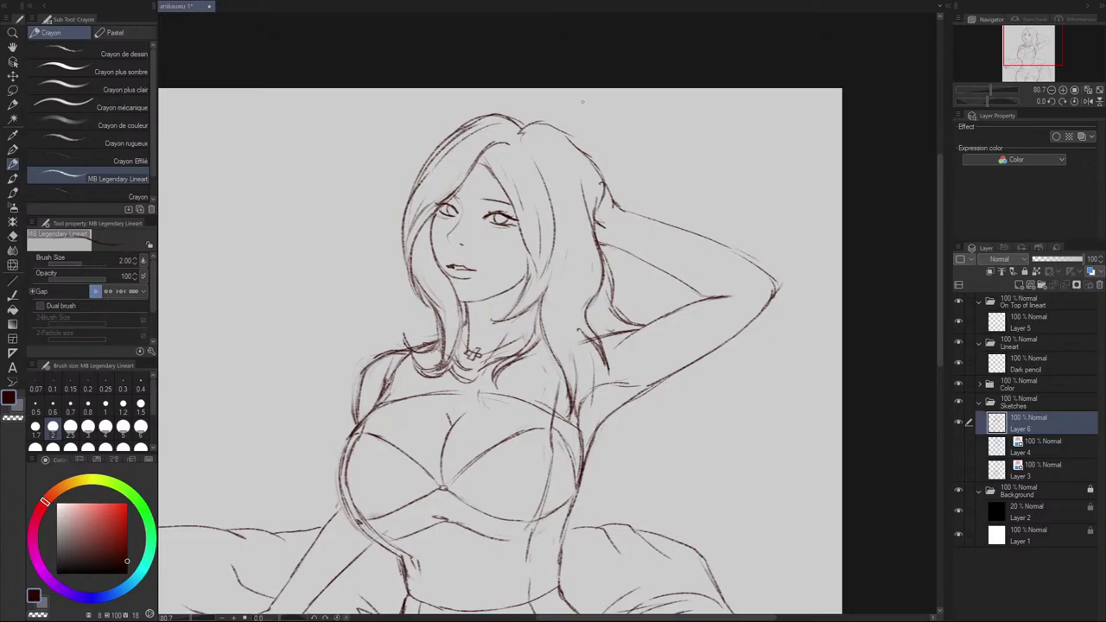
Step: Add a strand beside the raised hand and rework the inner lock in front of the upper arm, undoing unwanted strokes
key("ctrl+z")
left_click_drag(575, 149, 585, 196)
key("ctrl+z")
left_click_drag(570, 151, 587, 207)
key("ctrl+z")
key("ctrl+z")
left_click_drag(601, 258, 554, 374)
key("ctrl+z")
mouse_move(568, 327)
left_mouse_down()
mouse_move(554, 382)
mouse_move(566, 382)
left_mouse_up()
key("ctrl+z")
key("ctrl+z")
key("ctrl+z")
mouse_move(578, 323)
left_mouse_down()
mouse_move(566, 381)
mouse_move(596, 384)
left_mouse_up()
key("ctrl+z")
key("ctrl+z")
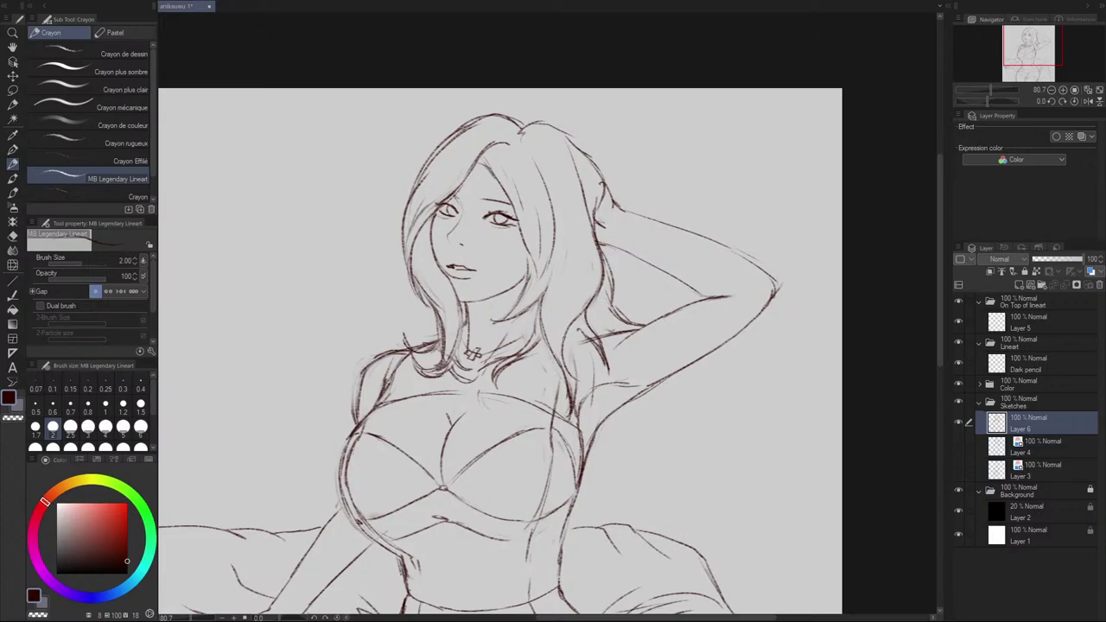
Step: Curl the lock's lower end toward the upper arm and erase the old strand lines running over the shoulder
mouse_move(562, 349)
left_mouse_down()
mouse_move(591, 380)
mouse_move(582, 374)
mouse_move(572, 420)
mouse_move(586, 325)
mouse_move(578, 378)
left_mouse_up()
key("e")
key("p")
key("ctrl+z")
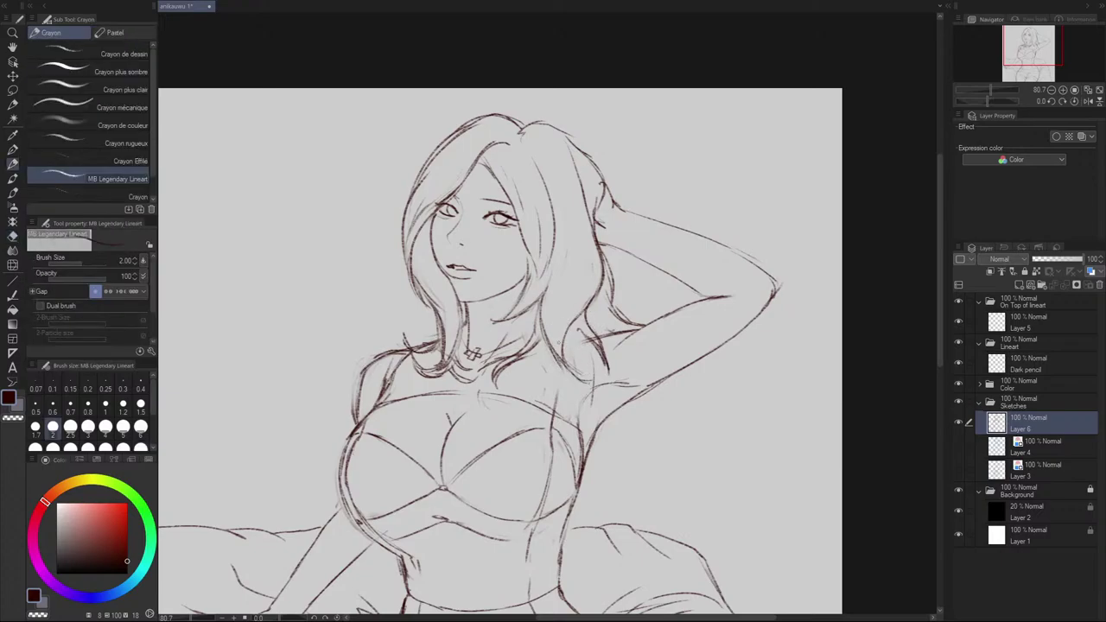
mouse_move(557, 339)
left_mouse_down()
mouse_move(565, 360)
mouse_move(538, 419)
left_mouse_up()
key("ctrl+z")
key("e")
mouse_move(555, 373)
left_mouse_down()
mouse_move(551, 312)
mouse_move(549, 362)
left_mouse_up()
key("p")
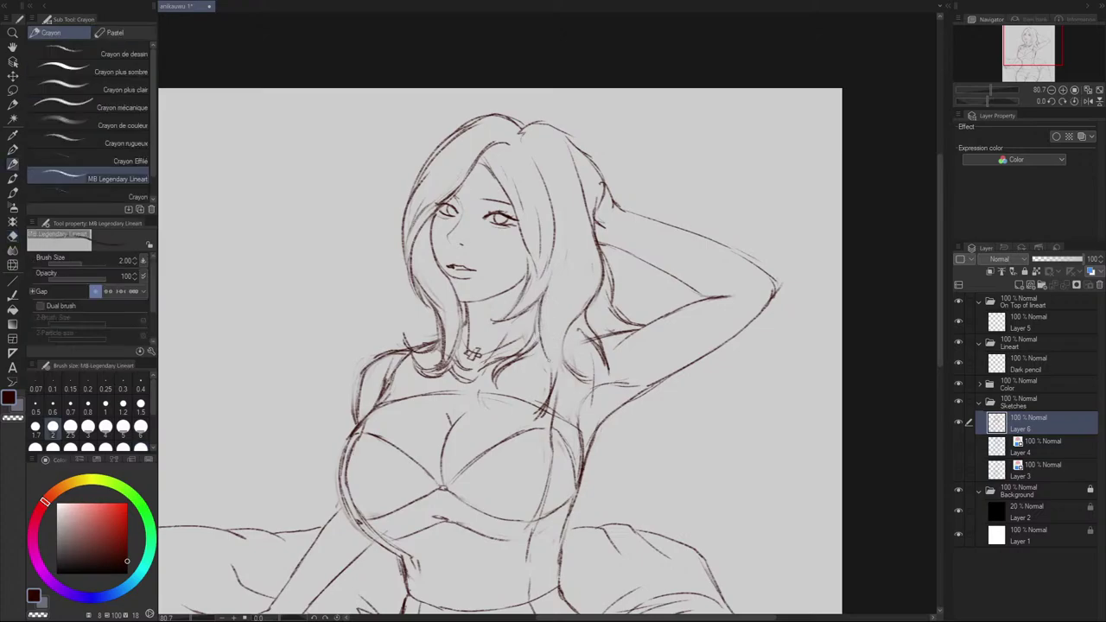
Step: Redraw the long inner strand from beside the neck down to the neckline and erase the lines overlapping its tip
mouse_move(541, 320)
left_mouse_down()
mouse_move(552, 374)
mouse_move(540, 414)
mouse_move(524, 407)
mouse_move(536, 411)
left_mouse_up()
left_click_drag(561, 372, 581, 397)
key("ctrl+z")
mouse_move(572, 320)
left_mouse_down()
mouse_move(562, 376)
mouse_move(588, 387)
left_mouse_up()
key("ctrl+z")
left_click_drag(572, 395, 561, 419)
mouse_move(555, 374)
left_mouse_down()
mouse_move(565, 419)
mouse_move(530, 415)
left_mouse_up()
key("ctrl+z")
key("e")
mouse_move(530, 414)
left_mouse_down()
mouse_move(560, 373)
mouse_move(553, 409)
mouse_move(533, 411)
mouse_move(567, 407)
left_mouse_up()
key("p")
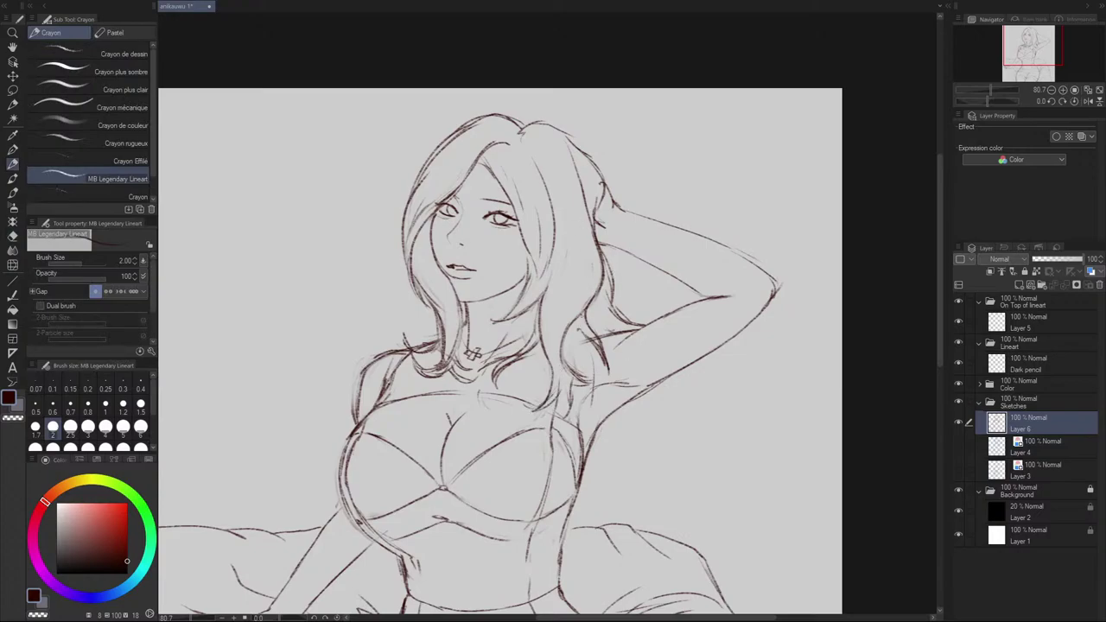
Step: Try extra strands inside the outer hair mass below the raised hand
left_click_drag(567, 338, 586, 335)
key("ctrl+z")
key("ctrl+z")
key("ctrl+z")
key("ctrl+z")
key("ctrl+z")
mouse_move(603, 250)
left_mouse_down()
mouse_move(619, 268)
mouse_move(618, 306)
mouse_move(640, 324)
mouse_move(600, 339)
left_mouse_up()
key("ctrl+z")
key("ctrl+z")
key("ctrl+z")
key("ctrl+z")
key("ctrl+z")
left_click_drag(604, 298, 586, 332)
key("ctrl+z")
left_click_drag(605, 278, 593, 317)
key("ctrl+z")
Step: Mirror the canvas, examine the whole figure's proportions, and restore the original orientation
left_click(1089, 101)
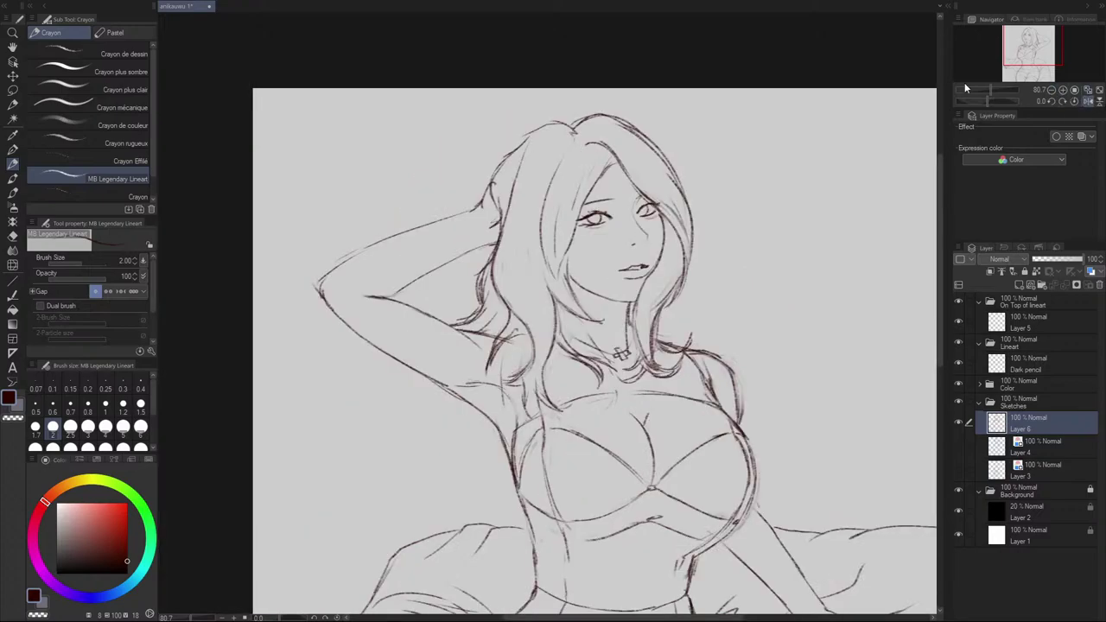
key("space")
left_click_drag(774, 212, 759, 181)
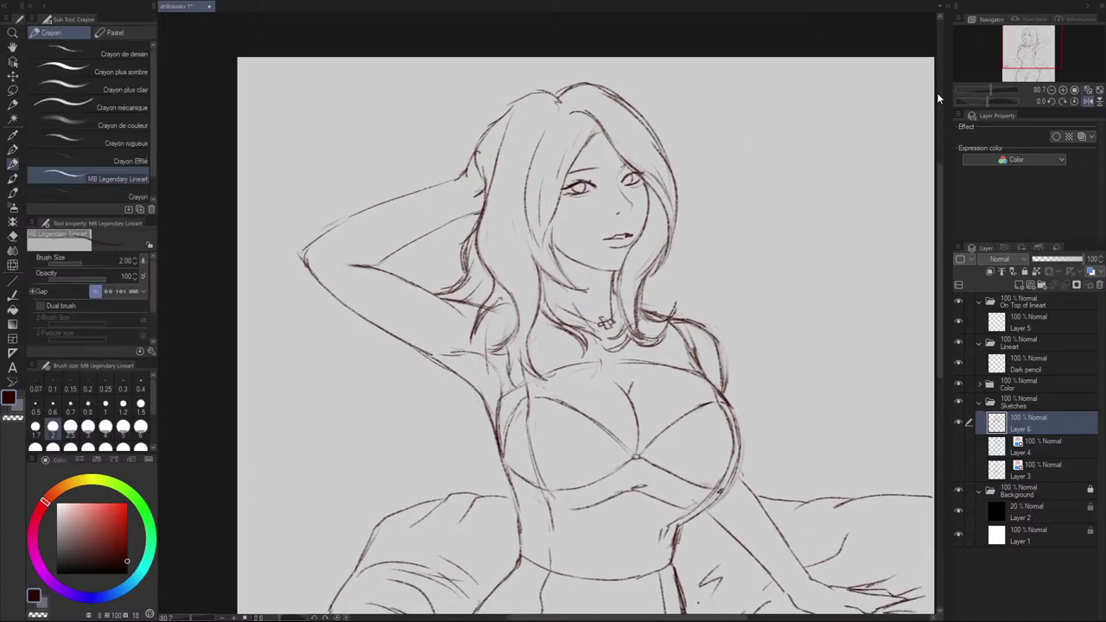
left_click(1089, 101)
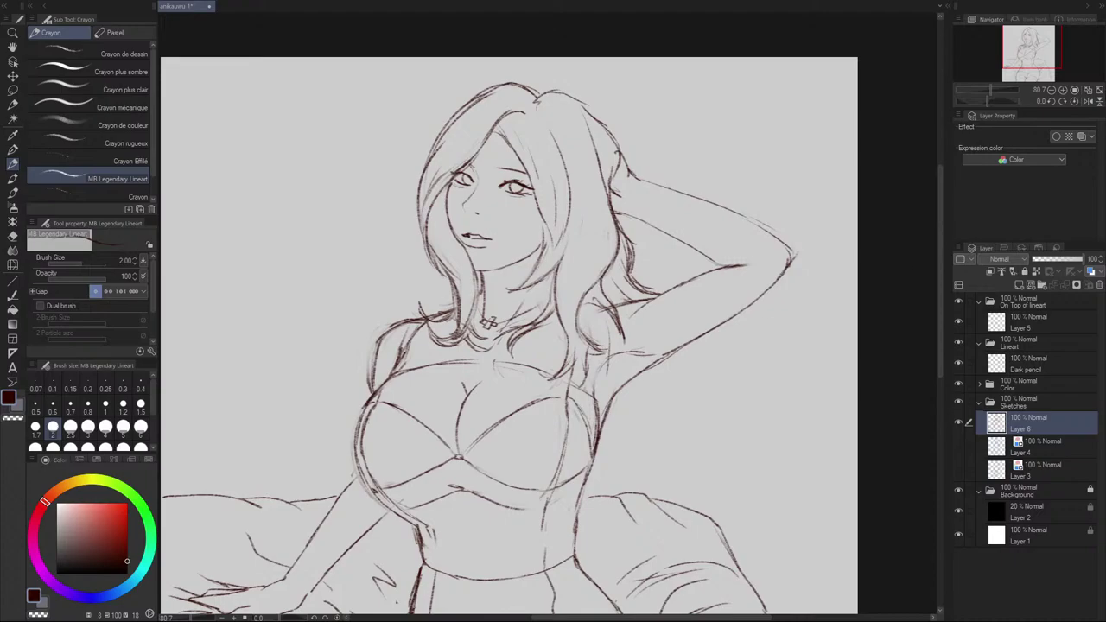
left_click(1089, 101)
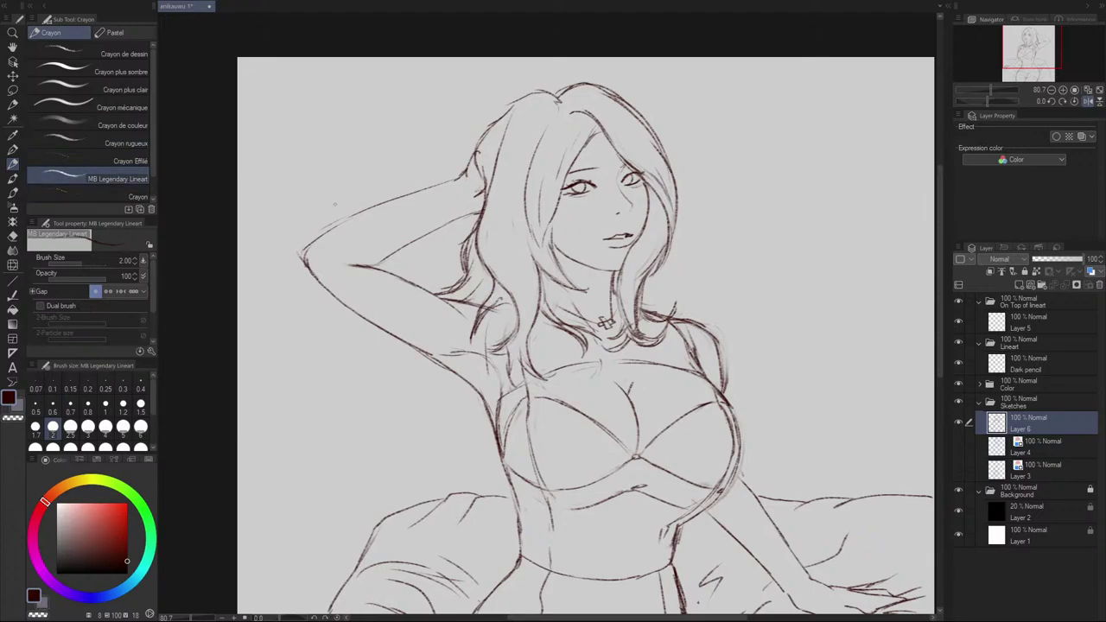
scroll(337, 208, "down", 1)
key("space")
left_click_drag(362, 346, 361, 306)
scroll(344, 299, "down", 2)
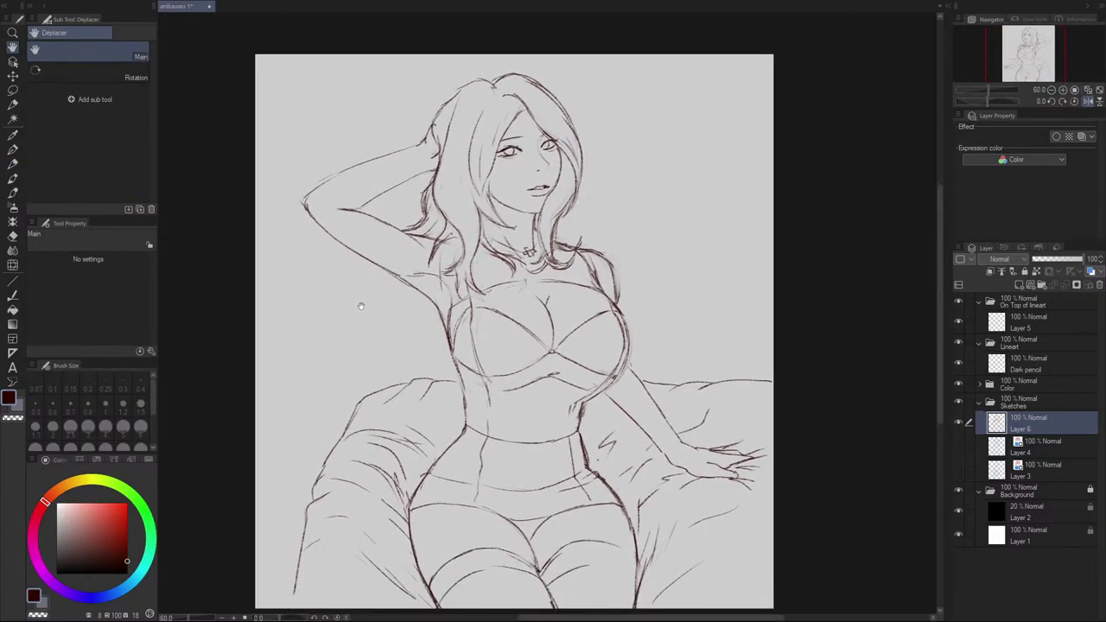
scroll(351, 294, "down", 2)
scroll(350, 294, "up", 2)
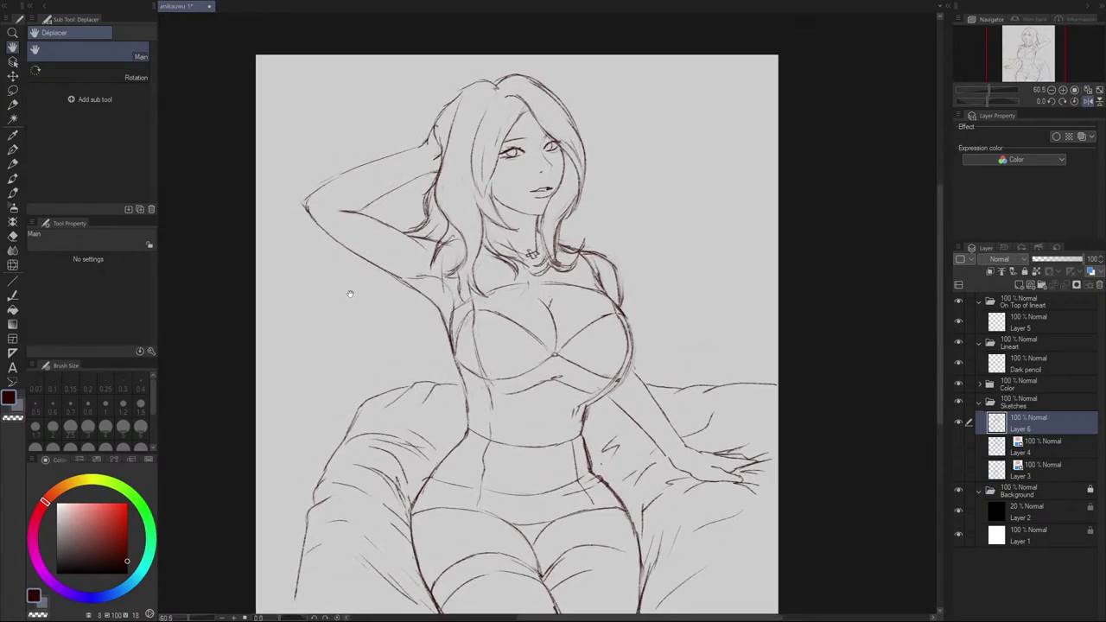
mouse_move(357, 212)
left_mouse_down()
mouse_move(394, 194)
mouse_move(363, 237)
mouse_move(377, 215)
left_mouse_up()
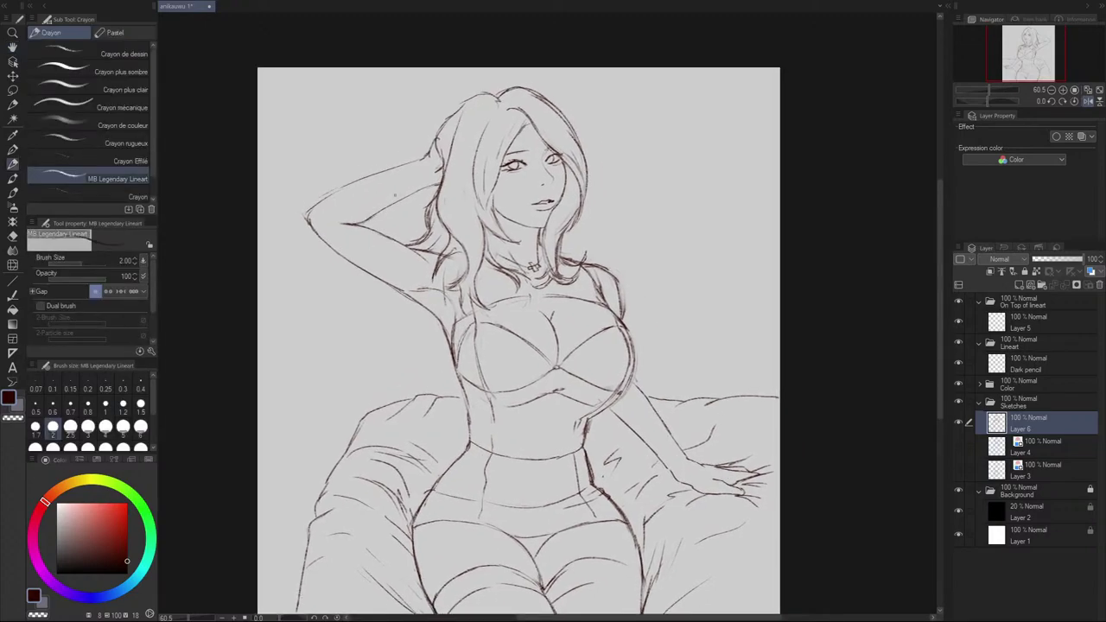
key("ctrl+z")
left_click(14, 91)
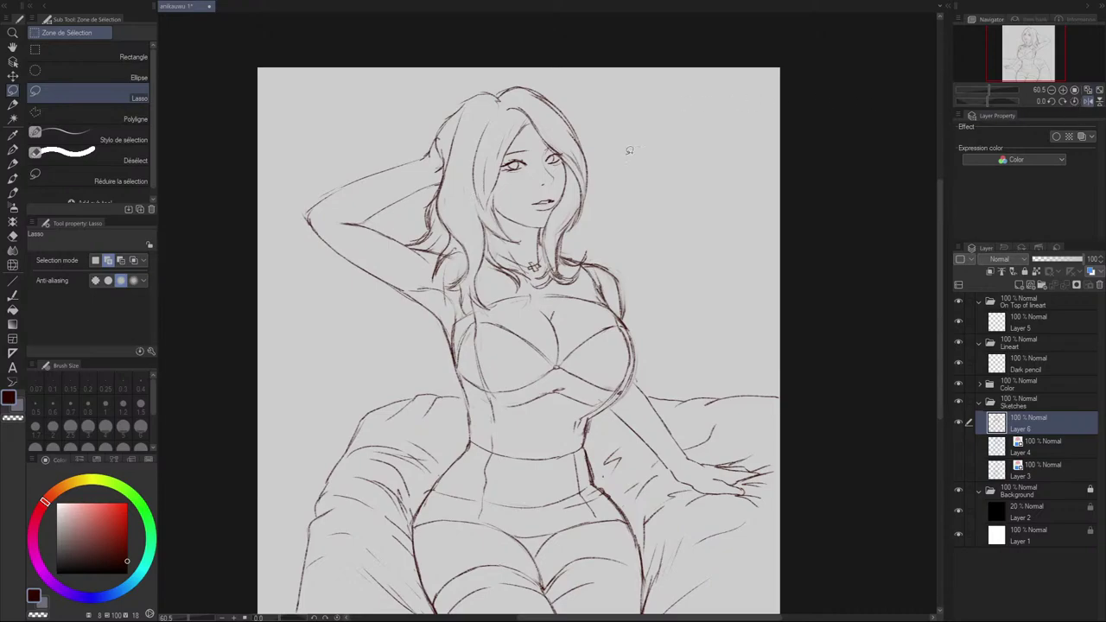
scroll(628, 233, "down", 3)
scroll(632, 275, "up", 2)
scroll(631, 274, "up", 2)
scroll(804, 210, "down", 1)
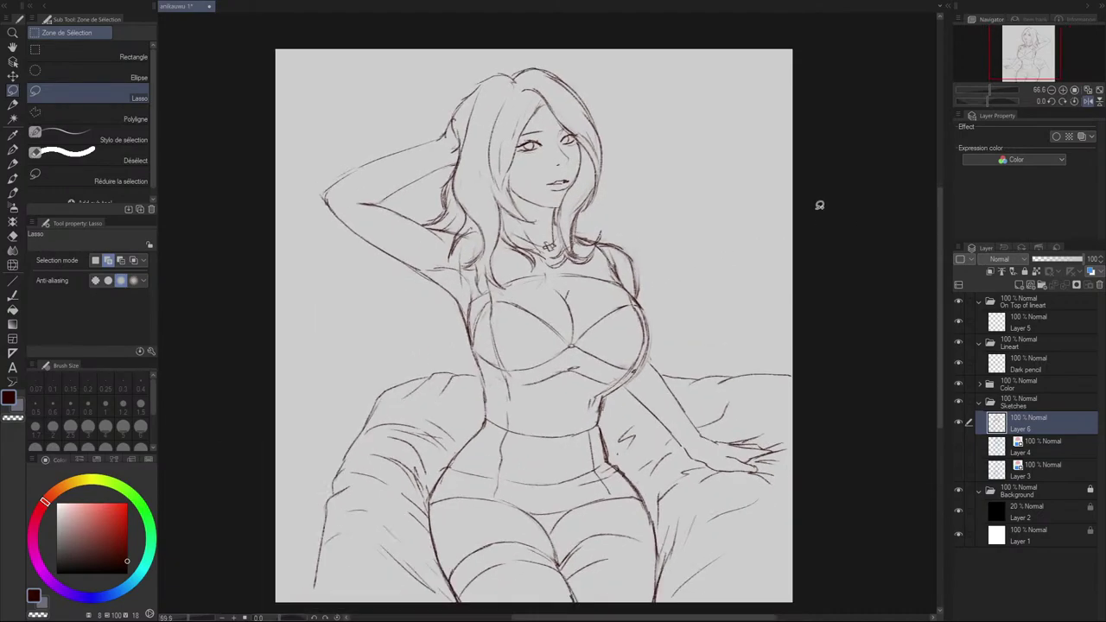
left_click(1086, 102)
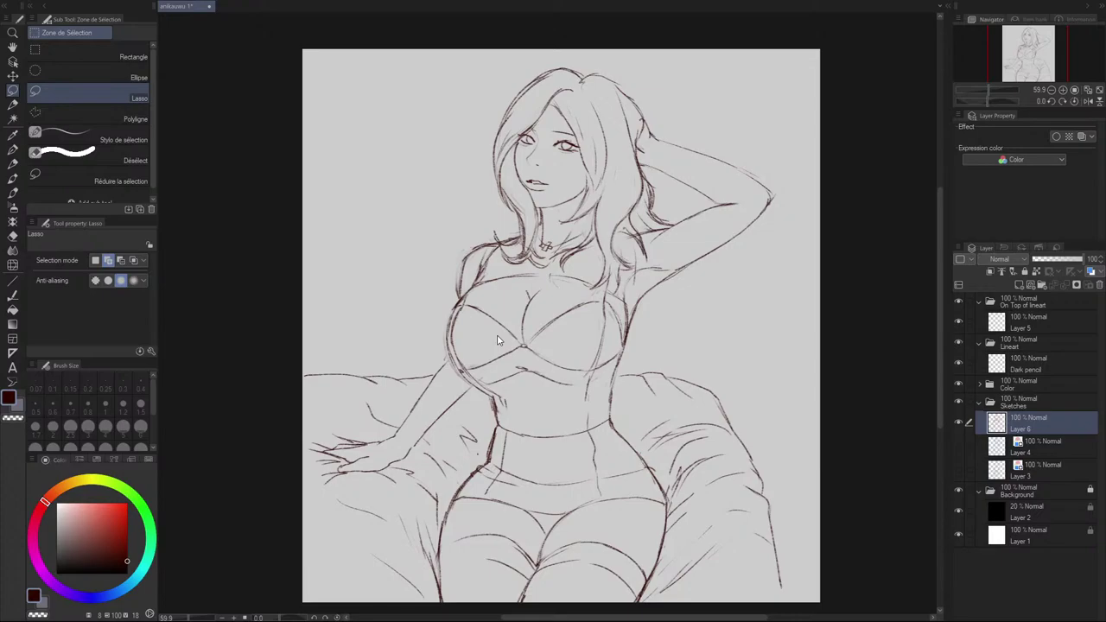
left_click(959, 512)
left_click(961, 514)
mouse_move(544, 276)
left_mouse_down()
mouse_move(544, 303)
mouse_move(522, 337)
left_mouse_up()
key("ctrl+d")
key("p")
key("ctrl+z")
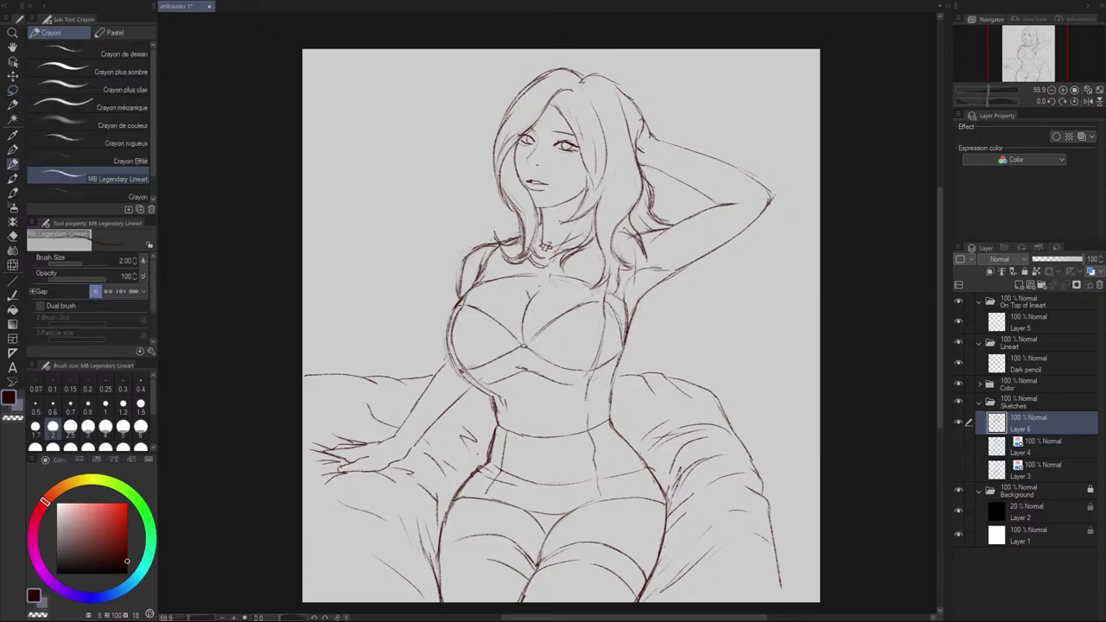
Step: Redraw the central chest line from below the necklace down to the middle of the bra, undoing unwanted attempts
key("ctrl+z")
mouse_move(542, 278)
left_mouse_down()
mouse_move(524, 311)
mouse_move(534, 295)
left_mouse_up()
key("ctrl+z")
left_click_drag(549, 255, 519, 331)
left_click_drag(537, 279, 518, 338)
key("ctrl+z")
key("ctrl+z")
left_click_drag(524, 309, 520, 360)
key("ctrl+z")
key("ctrl+z")
Step: Try erasing and redrawing the outer chest contour and the shoulder line of the lowered arm
key("e")
mouse_move(466, 368)
left_mouse_down()
mouse_move(497, 397)
mouse_move(455, 315)
mouse_move(458, 361)
mouse_move(467, 302)
mouse_move(494, 394)
mouse_move(463, 306)
left_mouse_up()
key("p")
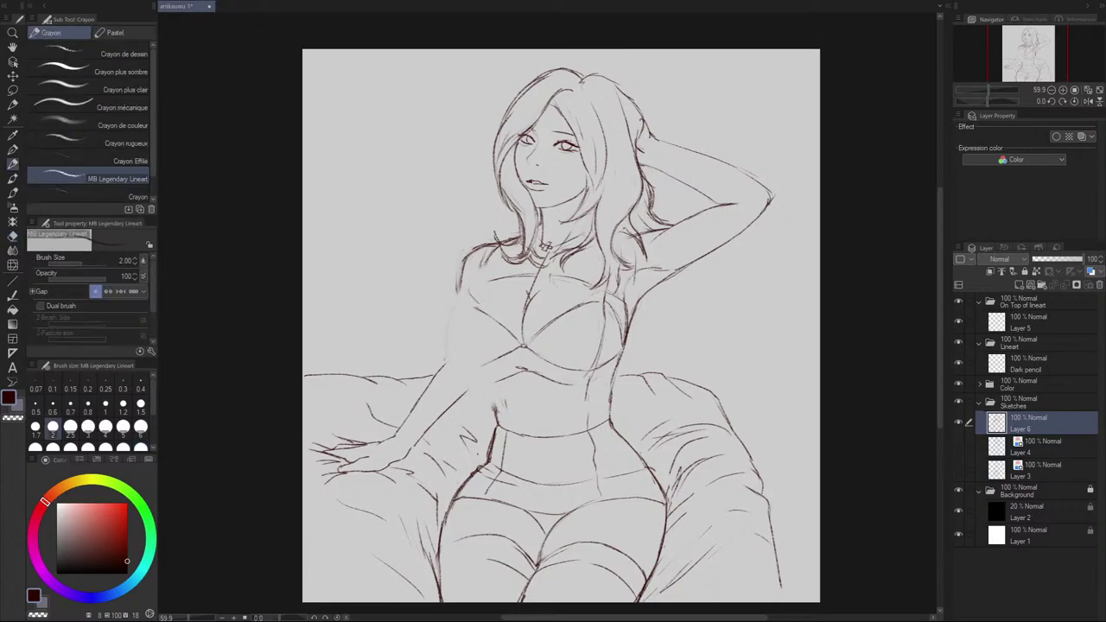
key("ctrl+z")
mouse_move(491, 258)
left_mouse_down()
mouse_move(465, 295)
mouse_move(484, 309)
mouse_move(472, 290)
mouse_move(450, 316)
left_mouse_up()
key("ctrl+z")
key("ctrl+z")
key("ctrl+z")
left_click_drag(477, 284, 448, 309)
key("ctrl+z")
key("ctrl+z")
key("ctrl+z")
key("ctrl+z")
key("ctrl+z")
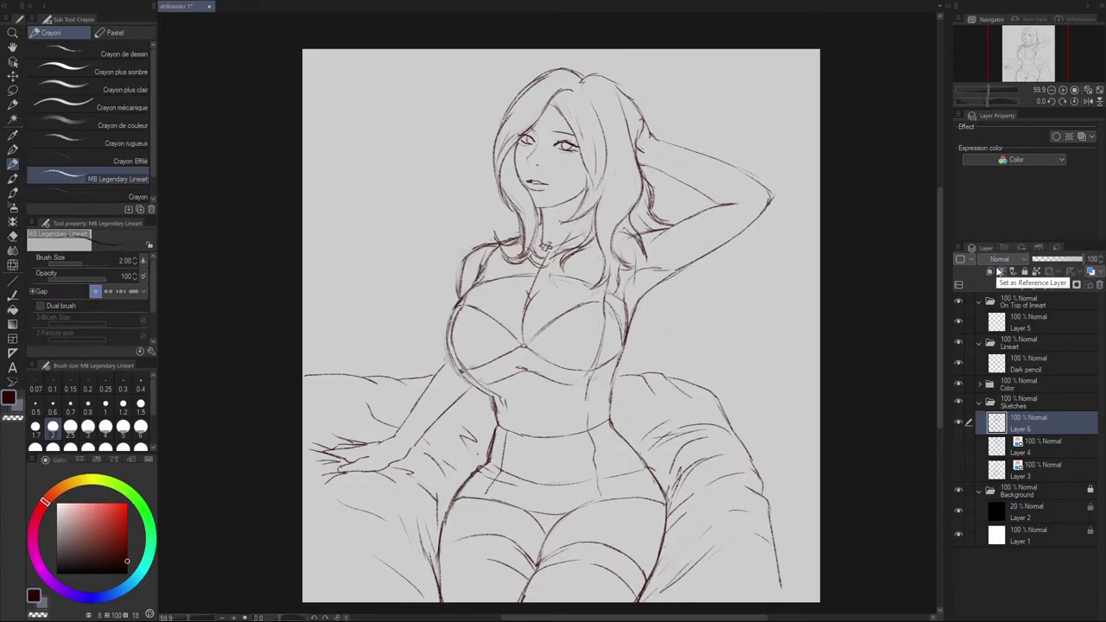
Step: Compare the dark sketch on Layer 6 with the blue rough on Layer 4 by toggling their visibility
left_click(958, 422)
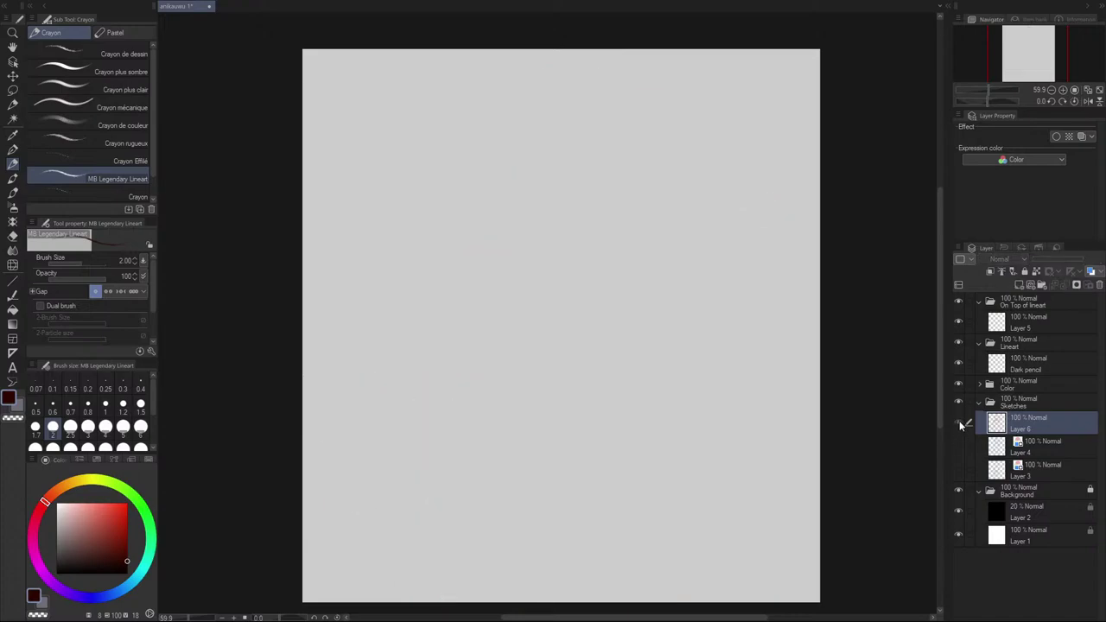
left_click(960, 423)
left_click(957, 446)
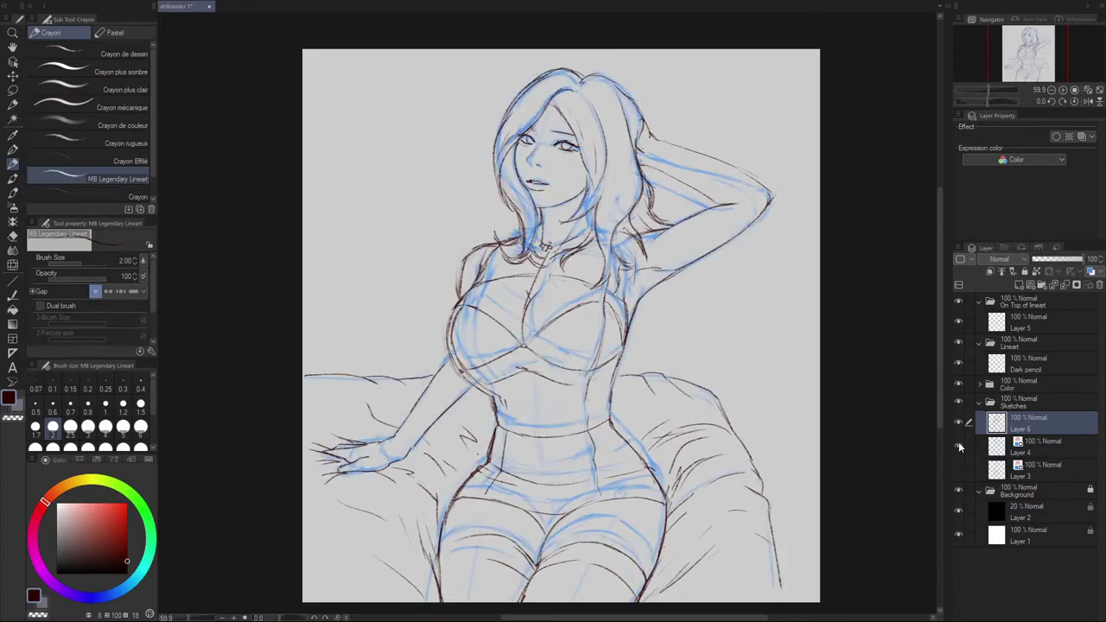
left_click(956, 443)
left_click(956, 441)
left_click(957, 422)
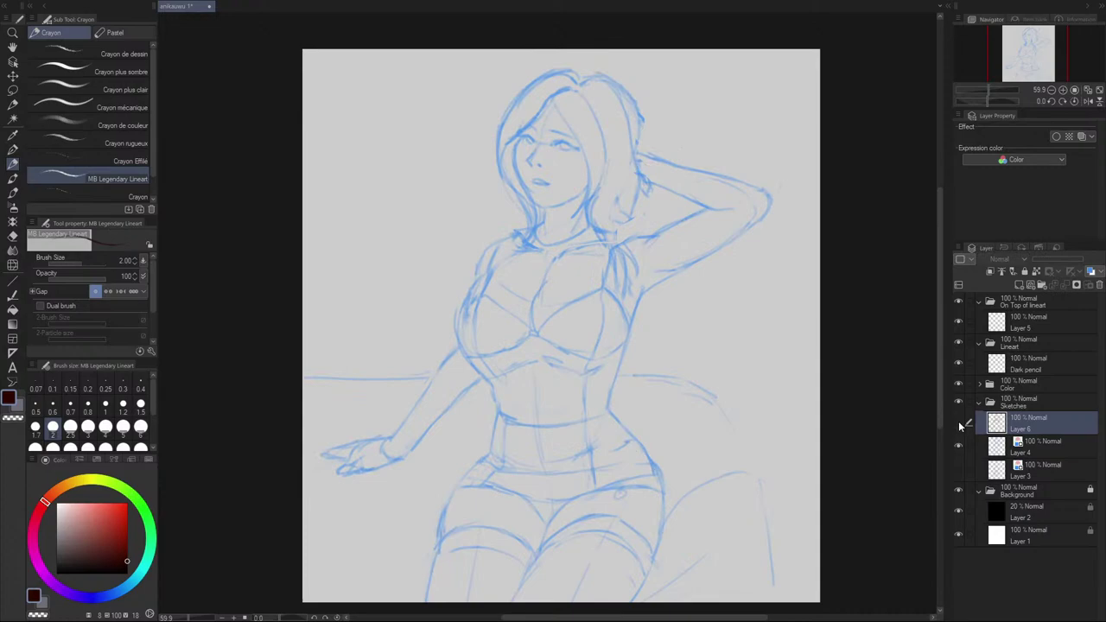
left_click(958, 422)
left_click(958, 445)
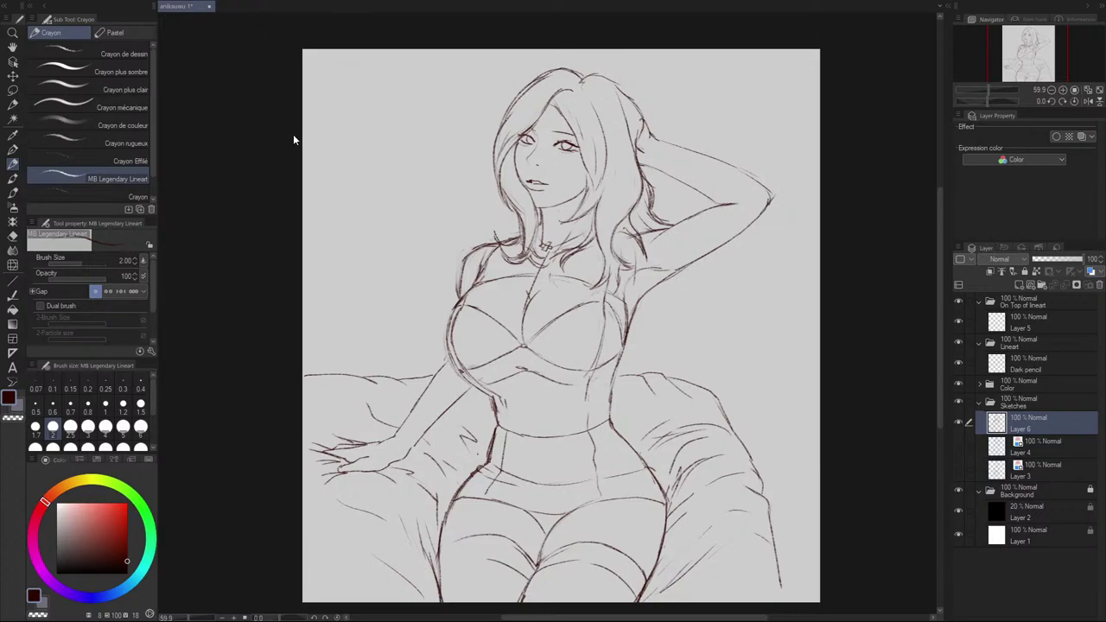
Step: Save the figure sketch and open the recent file base for Illustration.clip
key("ctrl+s")
key("shift+Tab")
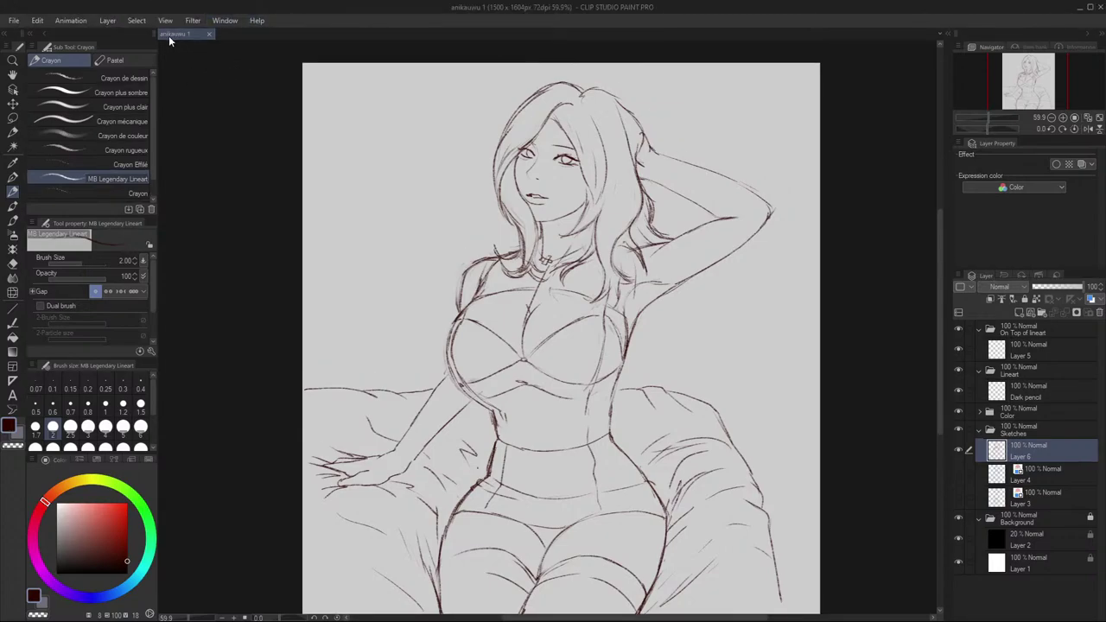
left_click(40, 20)
mouse_move(7, 24)
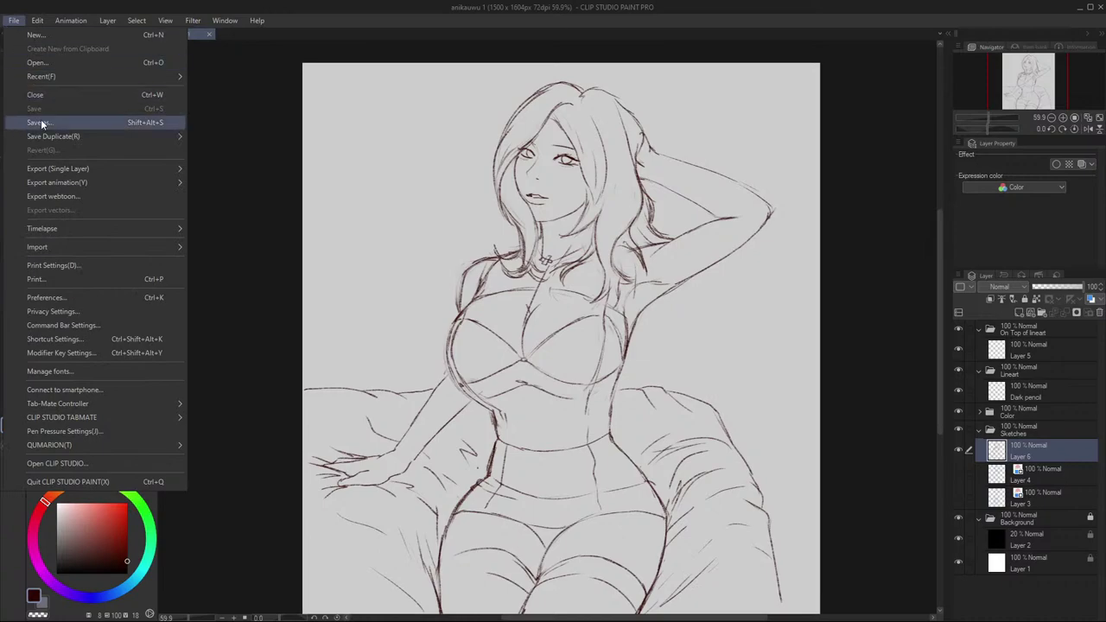
mouse_move(53, 76)
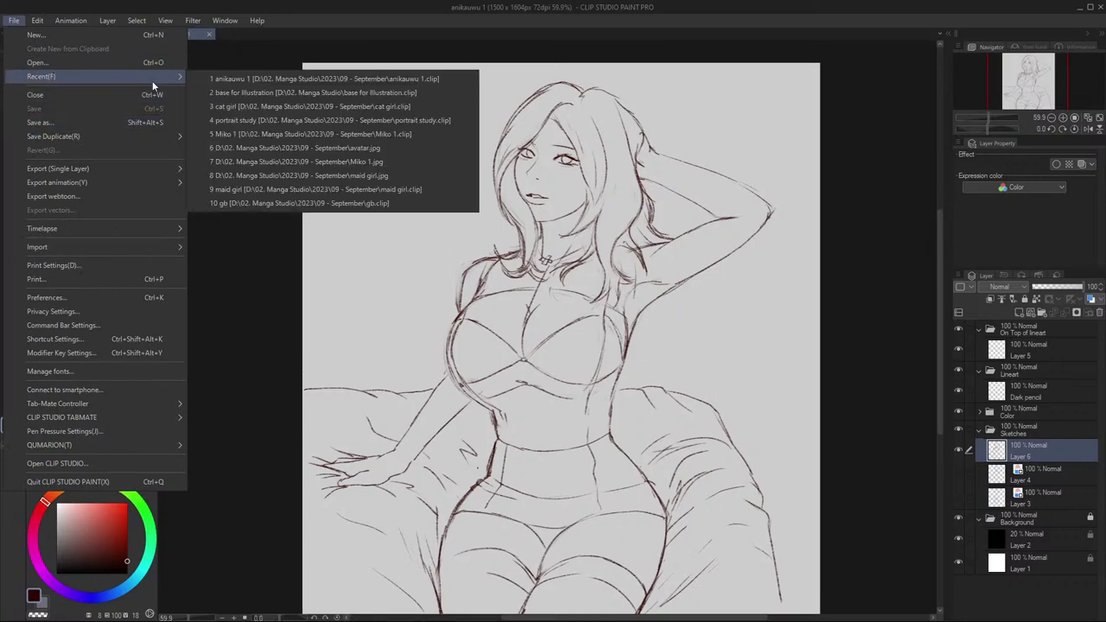
left_click(261, 91)
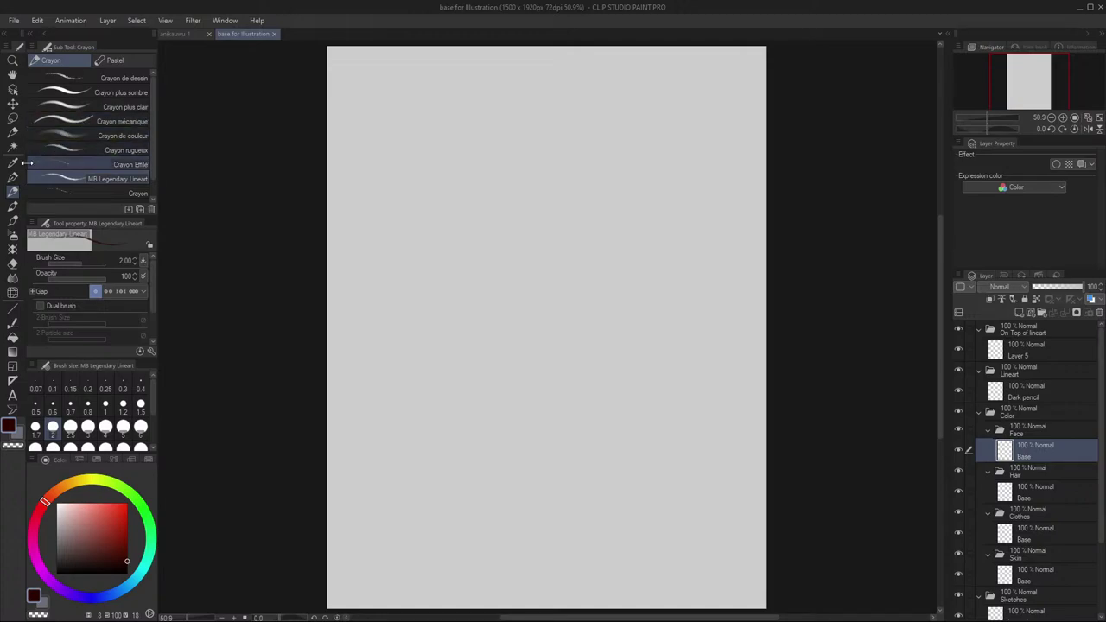
left_click(185, 36)
left_click(247, 34)
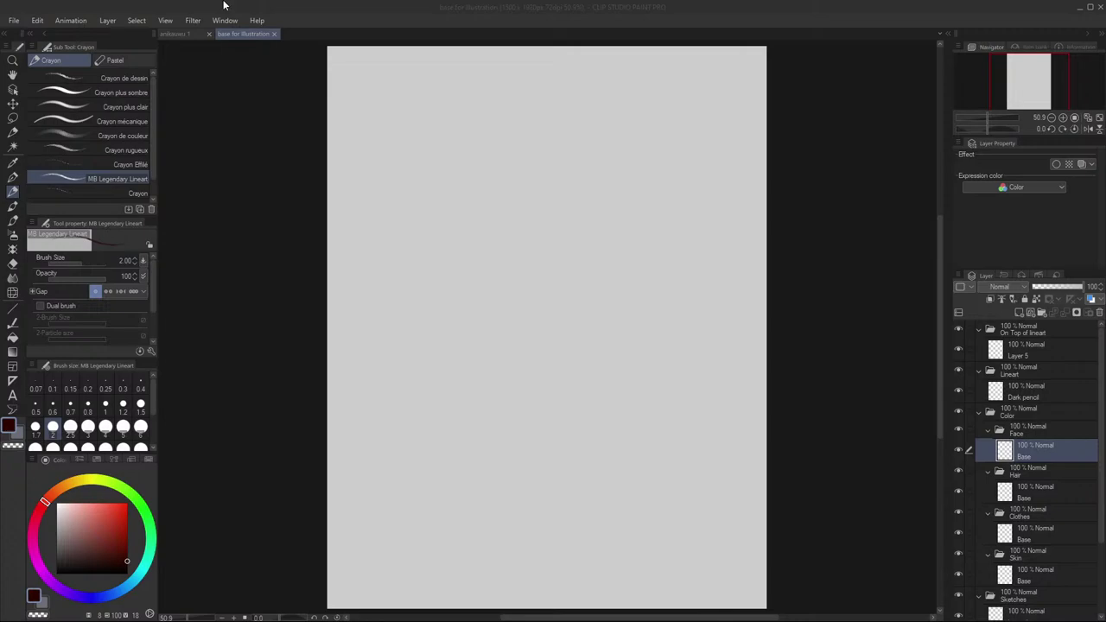
Step: Save the blank illustration template as a new file named ikk
left_click(14, 19)
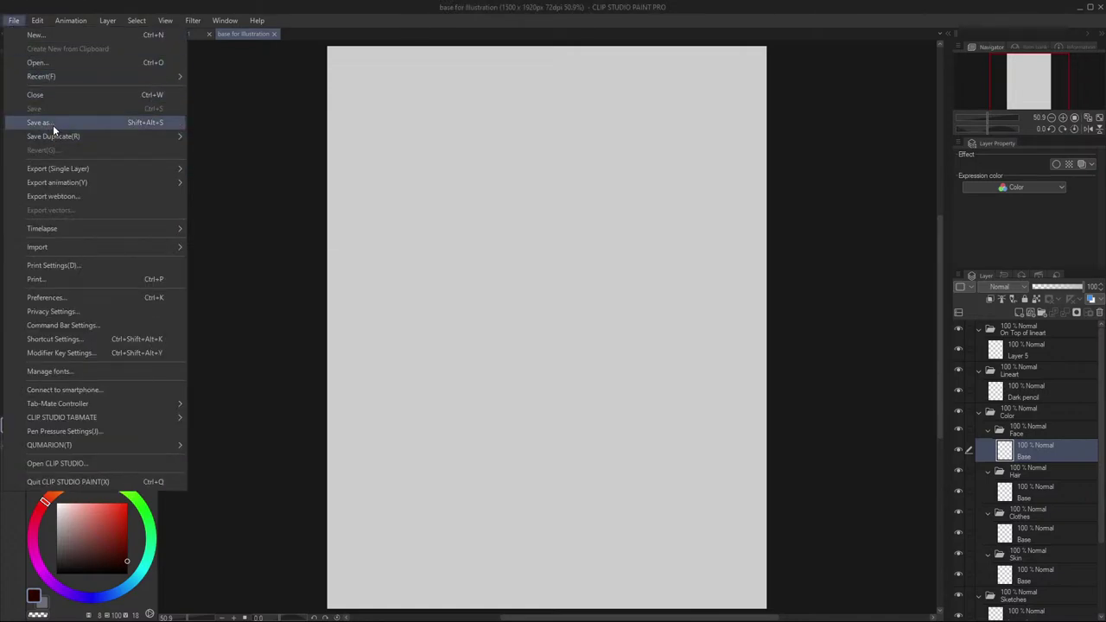
left_click(53, 125)
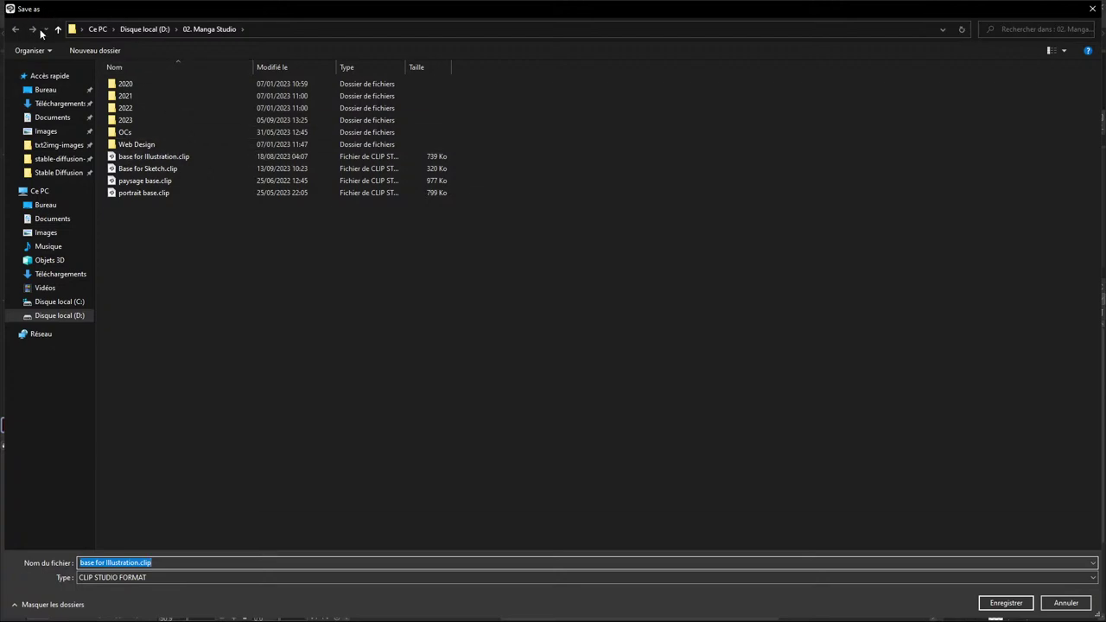
left_click(261, 31)
left_click_drag(285, 9, 158, 0)
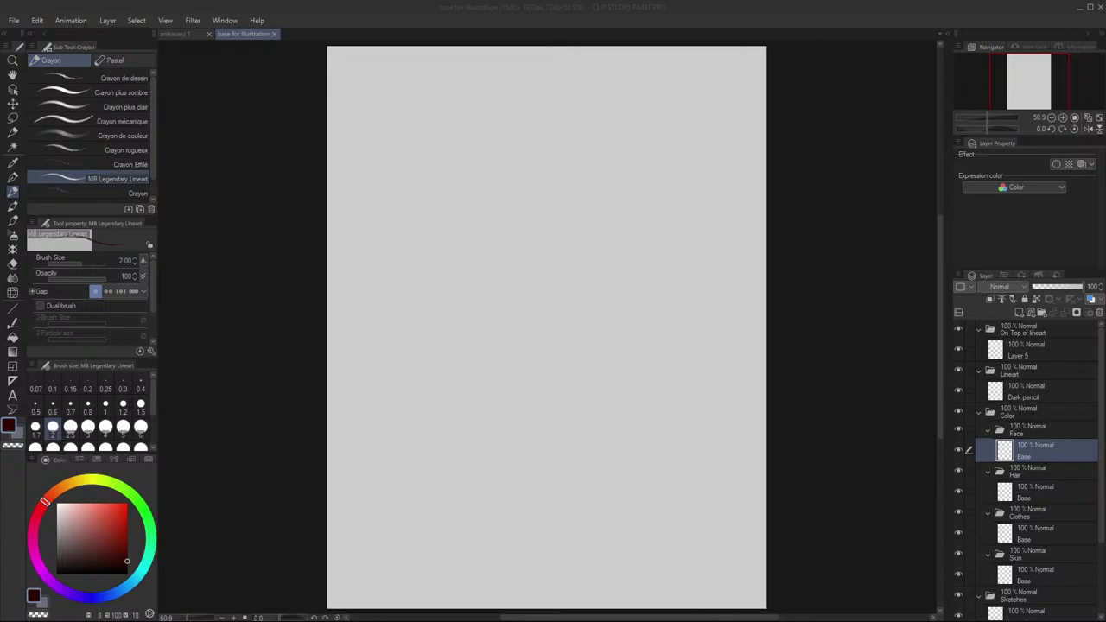
key("Return")
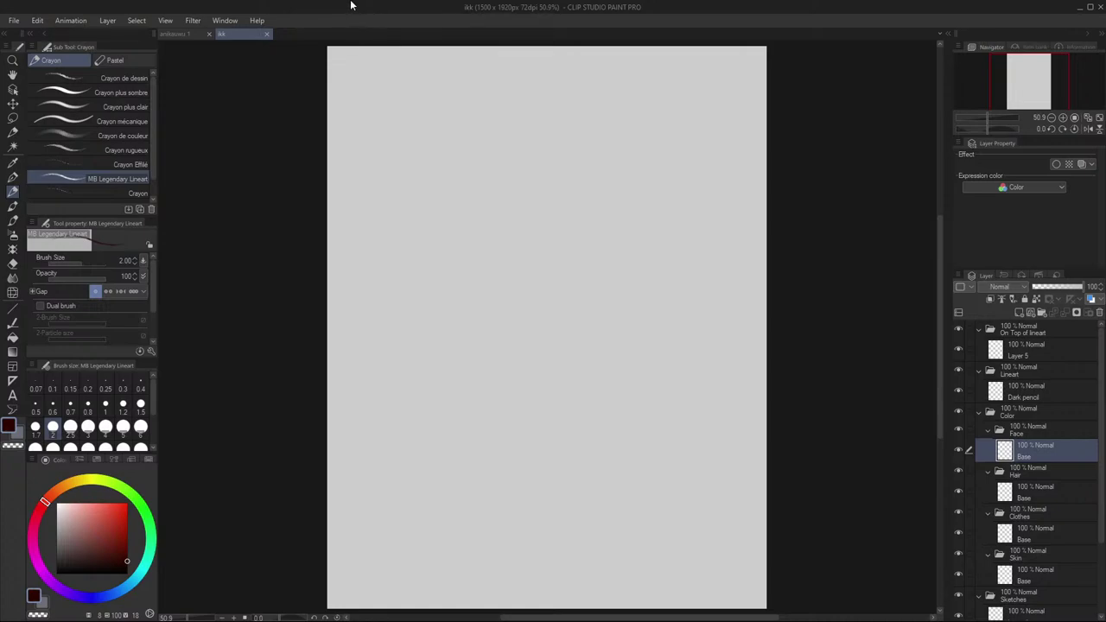
Step: Collapse the Color folder and set up Layer 3 in Sketches for drawing with the Crayon de couleur brush
key("shift+Tab")
key("shift+Tab")
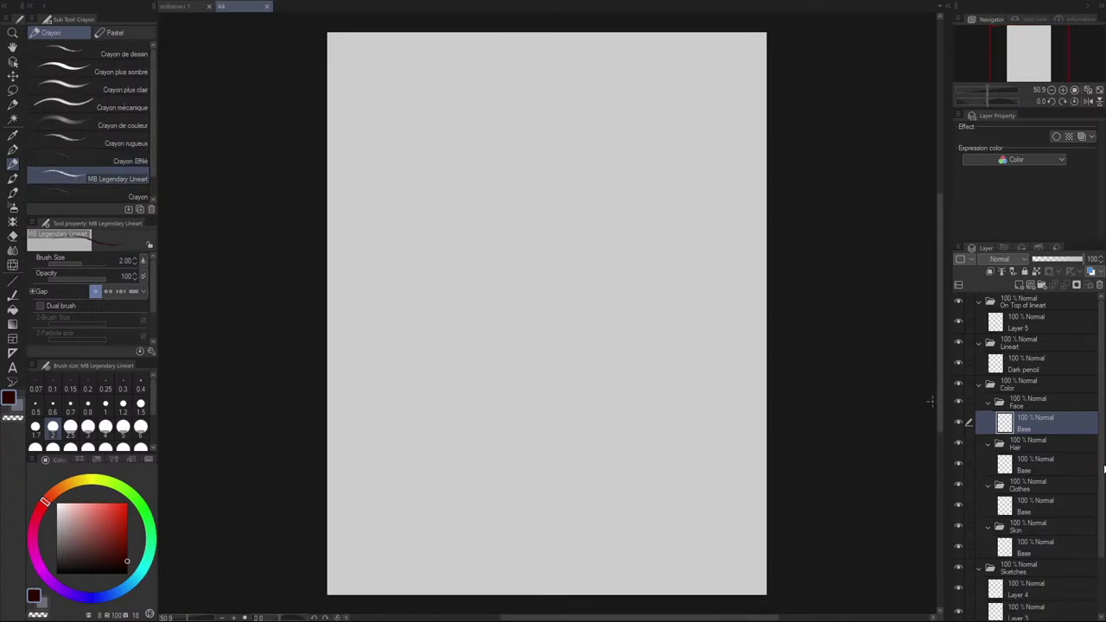
left_click(980, 383)
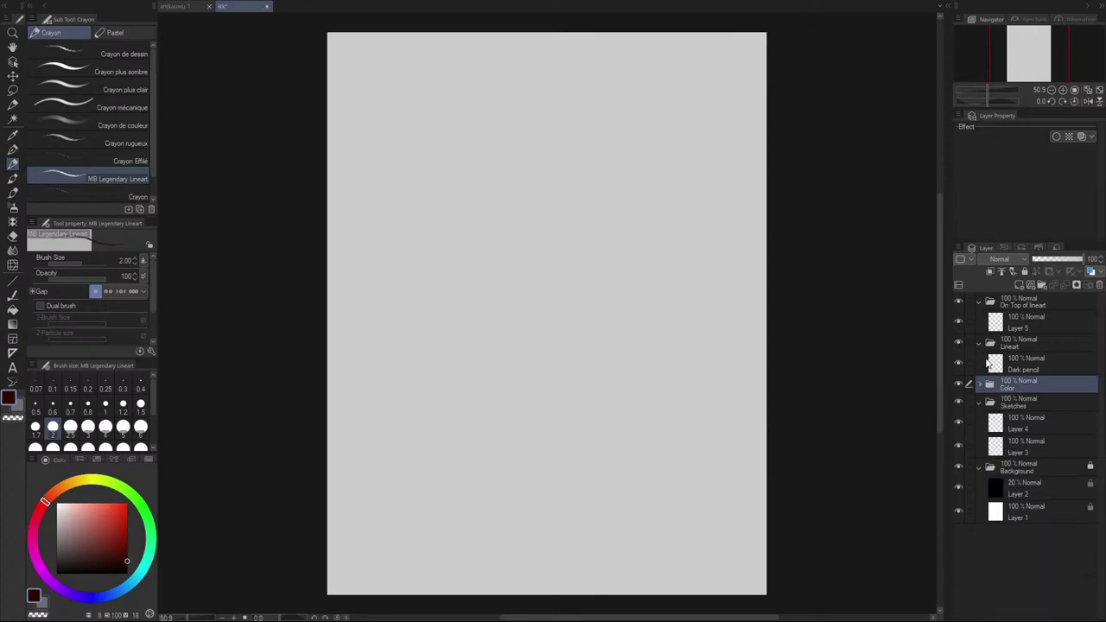
left_click(1028, 446)
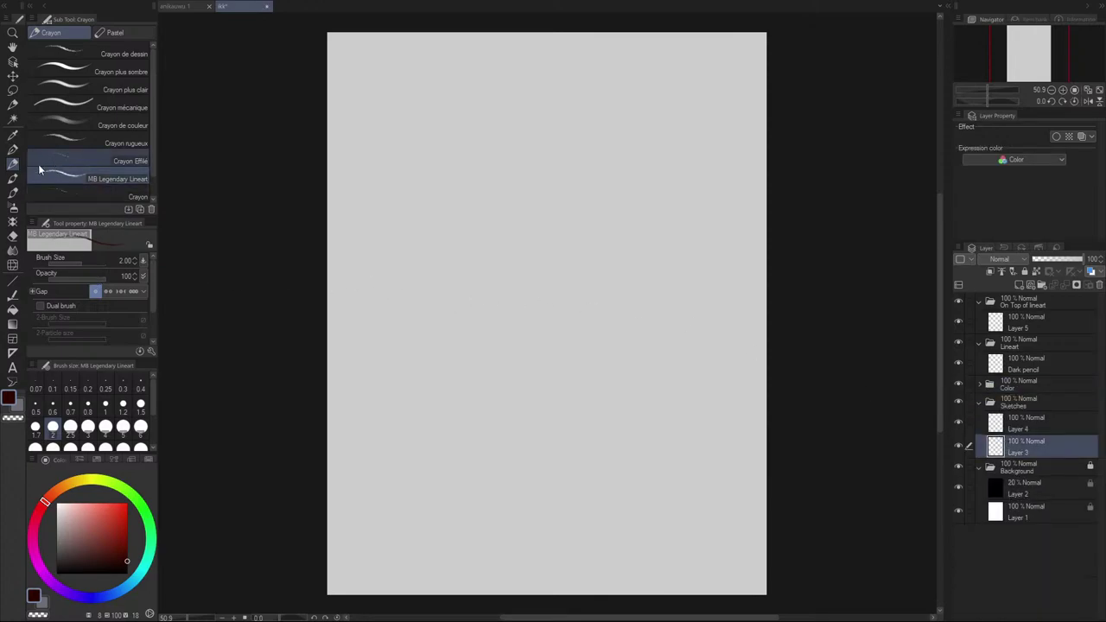
left_click(121, 142)
left_click(122, 125)
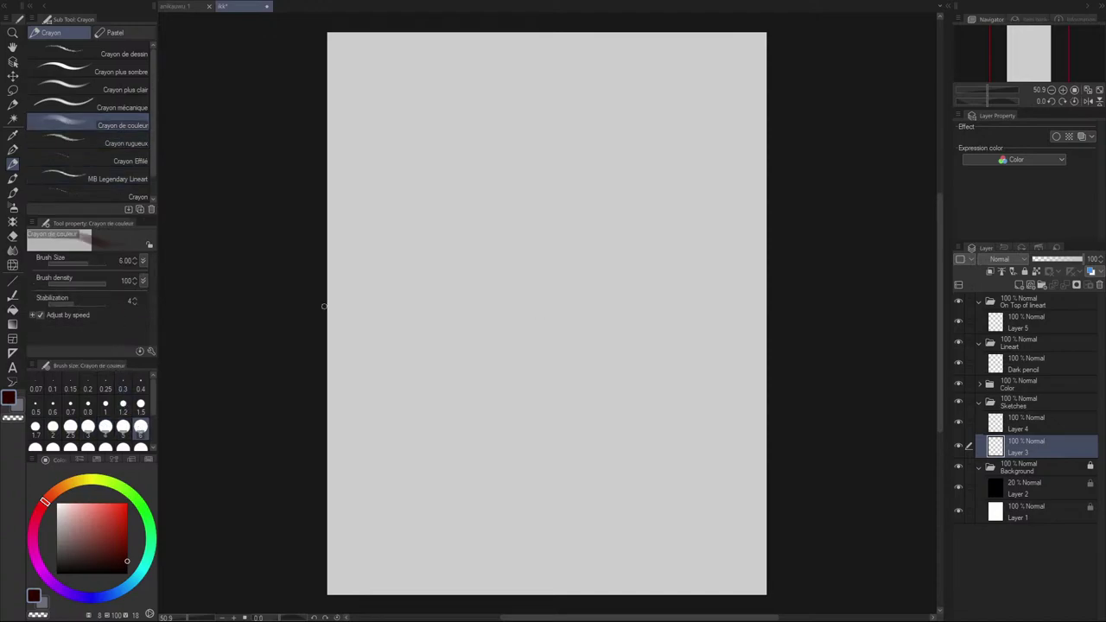
Step: Sketch the vertical centre line of the face and a horizontal brow guide in the upper part of the canvas
left_click_drag(574, 115, 585, 234)
key("ctrl+z")
mouse_move(588, 161)
left_mouse_down()
mouse_move(572, 106)
mouse_move(591, 208)
left_mouse_up()
left_click_drag(571, 107, 589, 222)
key("ctrl+z")
key("ctrl+z")
mouse_move(552, 138)
left_mouse_down()
mouse_move(616, 135)
mouse_move(605, 135)
left_mouse_up()
key("ctrl+z")
key("ctrl+z")
key("ctrl+z")
mouse_move(573, 148)
left_mouse_down()
mouse_move(583, 242)
mouse_move(579, 145)
mouse_move(513, 135)
mouse_move(500, 107)
mouse_move(561, 85)
mouse_move(570, 105)
mouse_move(606, 120)
mouse_move(610, 175)
mouse_move(615, 148)
left_mouse_up()
key("ctrl+z")
key("ctrl+z")
Step: Sketch the rounded top of the head as a light arc running down to the right end of the brow guide
left_click_drag(596, 102, 624, 148)
left_click_drag(502, 121, 590, 97)
mouse_move(578, 154)
left_mouse_down()
mouse_move(633, 156)
mouse_move(615, 125)
mouse_move(628, 171)
mouse_move(620, 240)
left_mouse_up()
key("ctrl+z")
left_click_drag(628, 171, 613, 243)
key("ctrl+z")
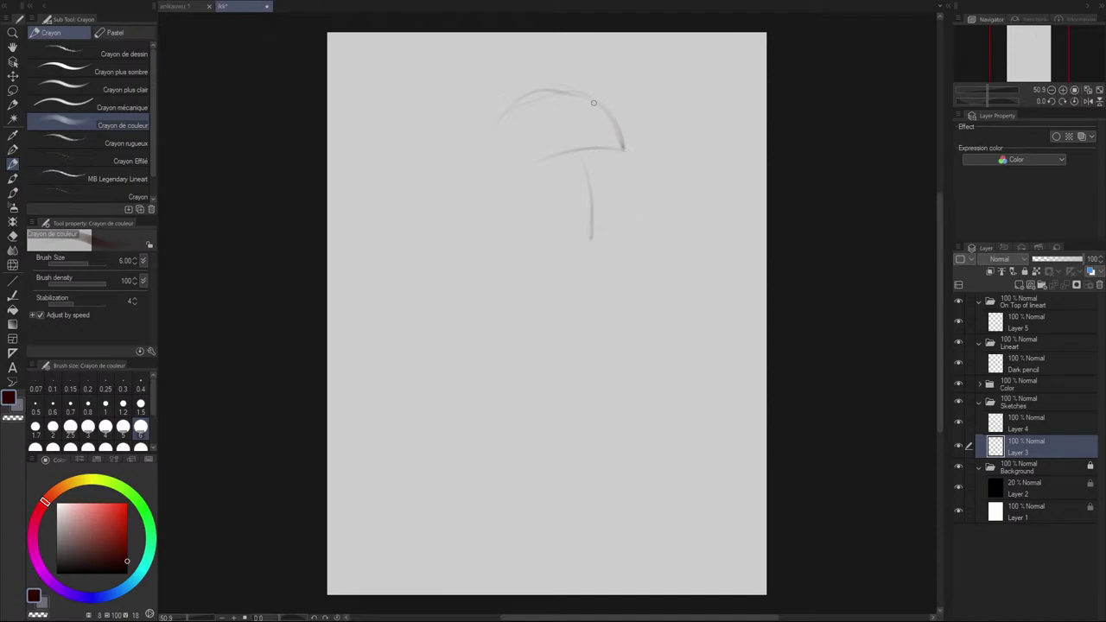
left_click_drag(594, 102, 622, 151)
left_click_drag(615, 111, 620, 162)
left_click_drag(570, 90, 597, 107)
Step: Darken the curved brow line and add a second curved guide just below it across the face
left_click_drag(543, 181, 620, 172)
key("ctrl+z")
left_click_drag(554, 177, 626, 171)
left_click_drag(522, 165, 630, 152)
key("ctrl+z")
key("ctrl+z")
left_click_drag(531, 161, 629, 149)
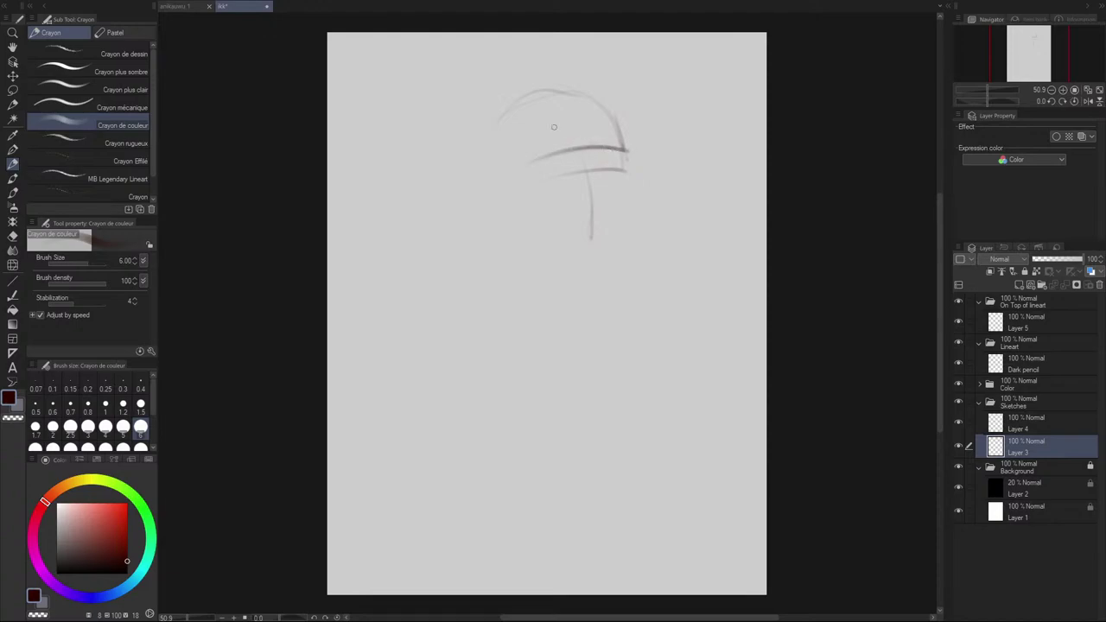
Step: Sketch the left side of the face with several overlapping curves from the temple down toward the jaw
mouse_move(521, 167)
left_mouse_down()
mouse_move(522, 202)
mouse_move(548, 253)
left_mouse_up()
left_click_drag(505, 176, 537, 258)
key("ctrl+z")
left_click_drag(507, 196, 547, 252)
left_click_drag(501, 213, 525, 251)
left_click_drag(503, 180, 525, 251)
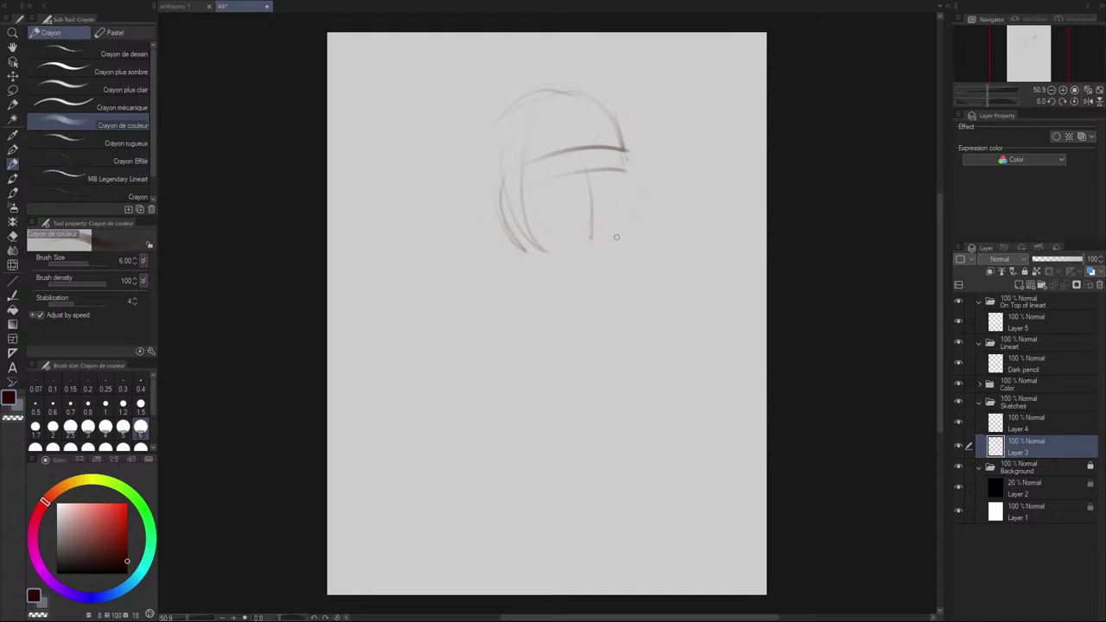
Step: Sketch the right contour of the face and close the chin with a short curve at the bottom
left_click_drag(627, 162, 610, 252)
key("ctrl+z")
left_click_drag(627, 168, 605, 254)
key("ctrl+z")
left_click_drag(622, 164, 624, 250)
left_click_drag(626, 180, 617, 254)
left_click_drag(628, 181, 631, 232)
left_click_drag(538, 262, 586, 271)
mouse_move(536, 147)
left_mouse_down()
mouse_move(579, 135)
mouse_move(569, 139)
mouse_move(628, 150)
mouse_move(585, 94)
left_mouse_up()
key("ctrl+z")
key("ctrl+z")
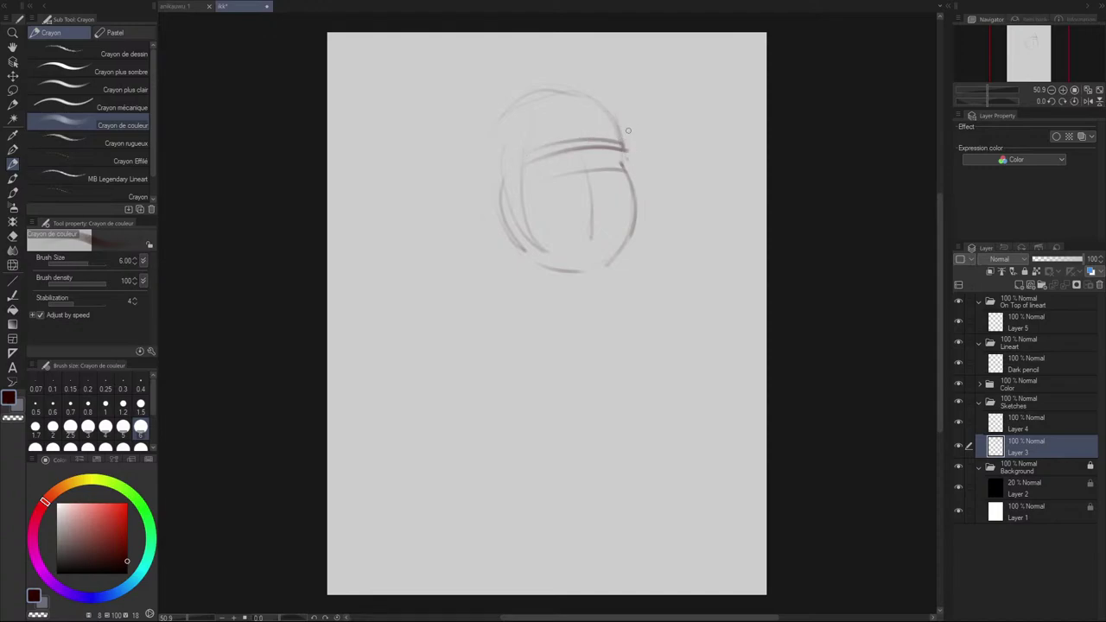
Step: Reinforce the right forehead edge and taper the right cheek line toward the chin
left_click_drag(623, 138, 615, 108)
left_click_drag(625, 173, 618, 243)
key("ctrl+z")
left_click_drag(631, 192, 604, 260)
left_click_drag(634, 196, 599, 270)
key("ctrl+z")
mouse_move(626, 227)
left_mouse_down()
mouse_move(588, 276)
mouse_move(597, 263)
left_mouse_up()
key("ctrl+z")
Step: Draw an outward-flicked hair tip beside the right jaw and darken the left jawline
left_click_drag(636, 226, 658, 241)
key("ctrl+z")
mouse_move(625, 246)
left_mouse_down()
mouse_move(653, 251)
mouse_move(645, 239)
left_mouse_up()
left_click_drag(524, 235, 557, 261)
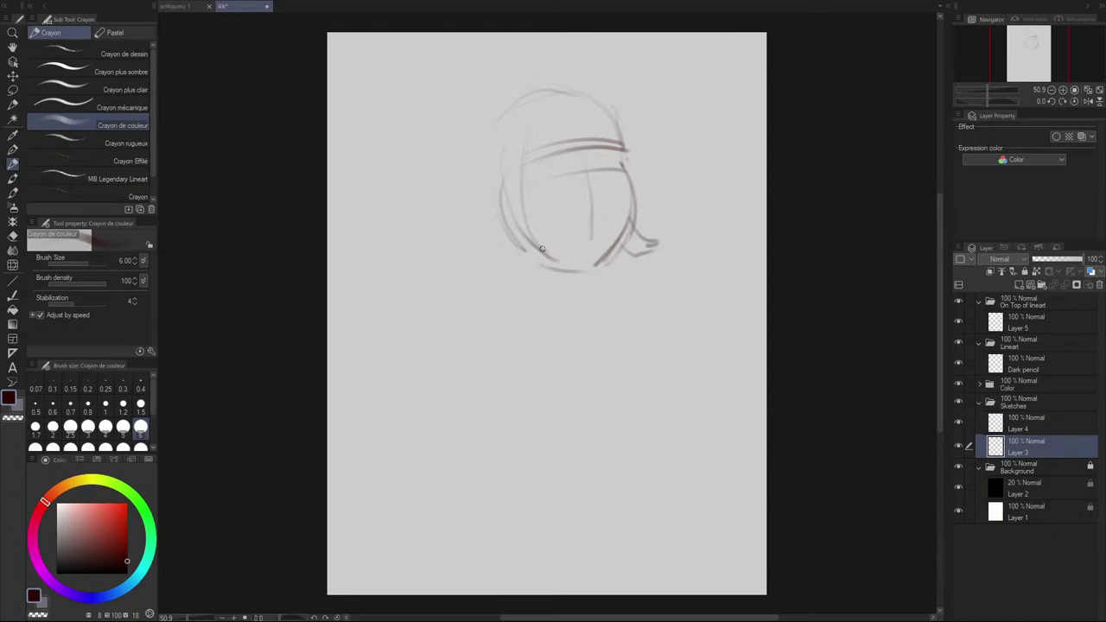
Step: Sketch the ear beside the left of the face and a long curve for the back of the head
mouse_move(486, 187)
left_mouse_down()
mouse_move(485, 230)
mouse_move(477, 197)
mouse_move(495, 227)
left_mouse_up()
key("ctrl+z")
mouse_move(490, 225)
left_mouse_down()
mouse_move(471, 205)
mouse_move(504, 180)
mouse_move(483, 195)
mouse_move(483, 228)
mouse_move(498, 234)
mouse_move(476, 191)
mouse_move(486, 184)
mouse_move(482, 99)
left_mouse_up()
key("ctrl+z")
key("ctrl+z")
left_click_drag(453, 214, 517, 78)
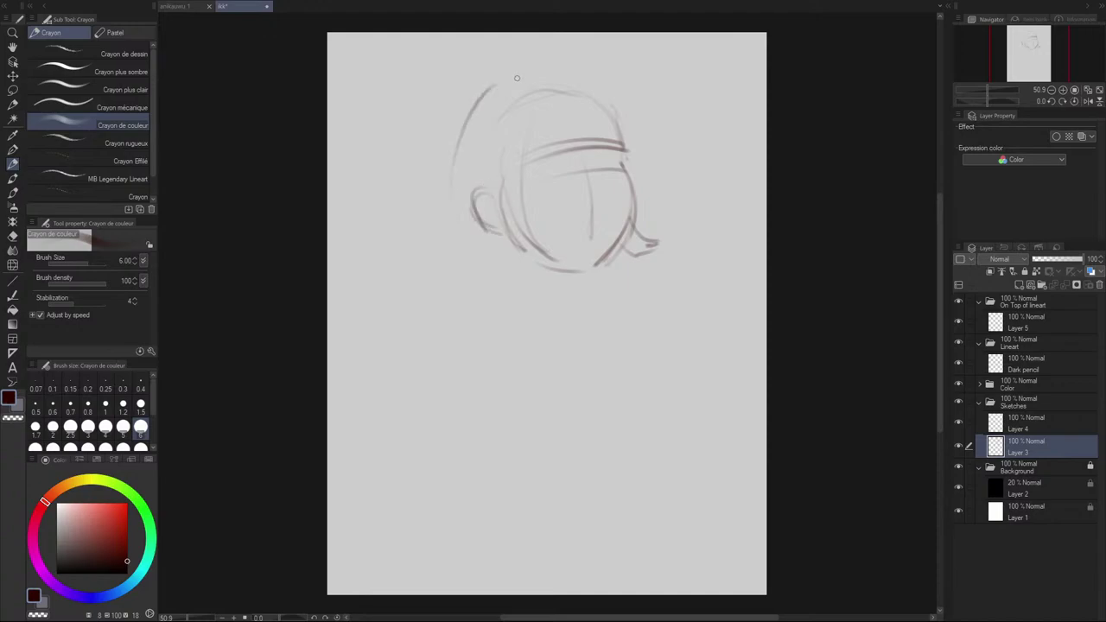
key("ctrl+z")
mouse_move(454, 217)
left_mouse_down()
mouse_move(451, 160)
mouse_move(482, 100)
left_mouse_up()
Step: Extend the back-of-head curve downward, draw the back of the neck below the ear, and firm up the chin line
mouse_move(453, 213)
left_mouse_down()
mouse_move(453, 248)
mouse_move(505, 264)
mouse_move(482, 277)
mouse_move(518, 277)
left_mouse_up()
key("ctrl+z")
key("ctrl+z")
key("ctrl+z")
key("ctrl+z")
left_click_drag(494, 232, 511, 273)
key("ctrl+z")
mouse_move(494, 232)
left_mouse_down()
mouse_move(509, 287)
mouse_move(588, 273)
left_mouse_up()
key("ctrl+z")
key("ctrl+z")
left_click_drag(524, 248, 588, 270)
key("ctrl+z")
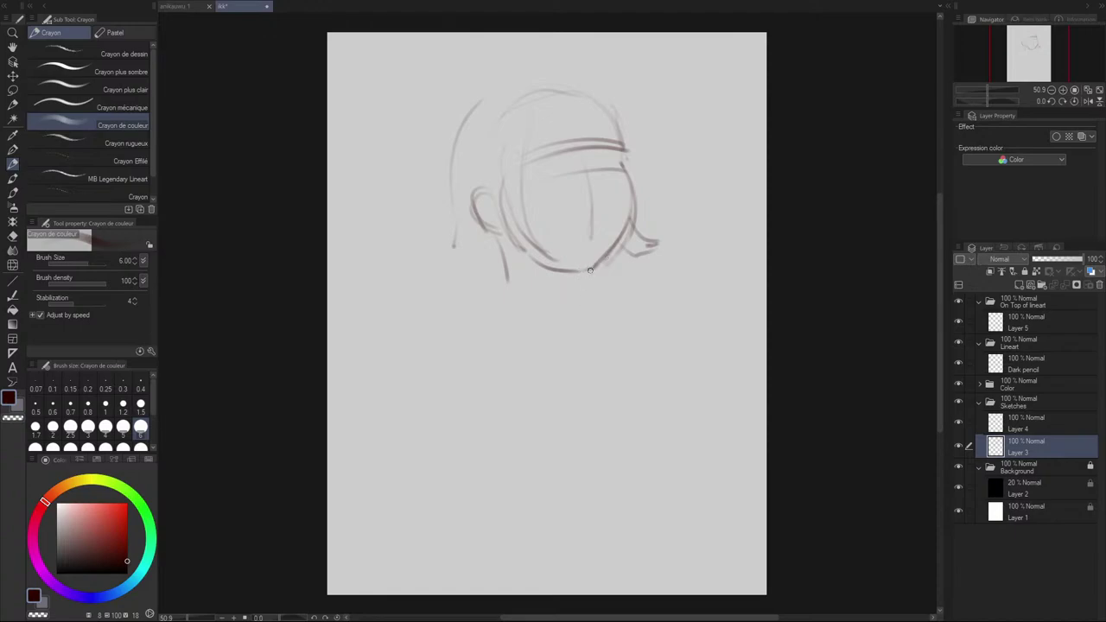
Step: Draw the front of the neck below the chin and a curved collar line across the neck
left_click_drag(577, 272, 576, 298)
key("ctrl+z")
mouse_move(507, 279)
left_mouse_down()
mouse_move(548, 301)
mouse_move(579, 297)
left_mouse_up()
key("ctrl+z")
key("ctrl+z")
left_click_drag(502, 278, 575, 294)
key("ctrl+z")
mouse_move(507, 283)
left_mouse_down()
mouse_move(576, 295)
mouse_move(545, 300)
mouse_move(577, 296)
left_mouse_up()
key("ctrl+z")
key("ctrl+z")
key("ctrl+z")
left_click_drag(508, 284, 574, 296)
key("ctrl+z")
left_click_drag(516, 287, 573, 295)
key("ctrl+z")
left_click_drag(514, 285, 576, 297)
key("ctrl+z")
key("ctrl+z")
key("ctrl+z")
key("ctrl+z")
key("ctrl+z")
key("ctrl+z")
key("ctrl+z")
key("ctrl+z")
left_click_drag(512, 285, 576, 297)
Step: Add a second curved line below the first for the neckband and flare the neck base out toward the shoulders
mouse_move(499, 239)
left_mouse_down()
mouse_move(502, 306)
mouse_move(506, 268)
mouse_move(507, 309)
mouse_move(554, 307)
mouse_move(511, 300)
mouse_move(568, 313)
mouse_move(514, 304)
mouse_move(582, 304)
mouse_move(547, 311)
mouse_move(573, 306)
mouse_move(562, 312)
mouse_move(548, 313)
mouse_move(575, 310)
mouse_move(550, 311)
mouse_move(581, 306)
mouse_move(575, 297)
mouse_move(581, 325)
mouse_move(573, 287)
mouse_move(584, 322)
left_mouse_up()
key("ctrl+z")
key("ctrl+z")
key("ctrl+z")
key("ctrl+z")
key("ctrl+z")
key("ctrl+z")
key("ctrl+z")
key("ctrl+z")
key("ctrl+z")
key("ctrl+z")
key("ctrl+z")
left_click_drag(508, 285, 490, 319)
key("ctrl+z")
key("ctrl+z")
mouse_move(507, 276)
left_mouse_down()
mouse_move(502, 300)
mouse_move(531, 309)
mouse_move(526, 288)
mouse_move(538, 292)
left_mouse_up()
key("ctrl+z")
key("ctrl+z")
key("ctrl+z")
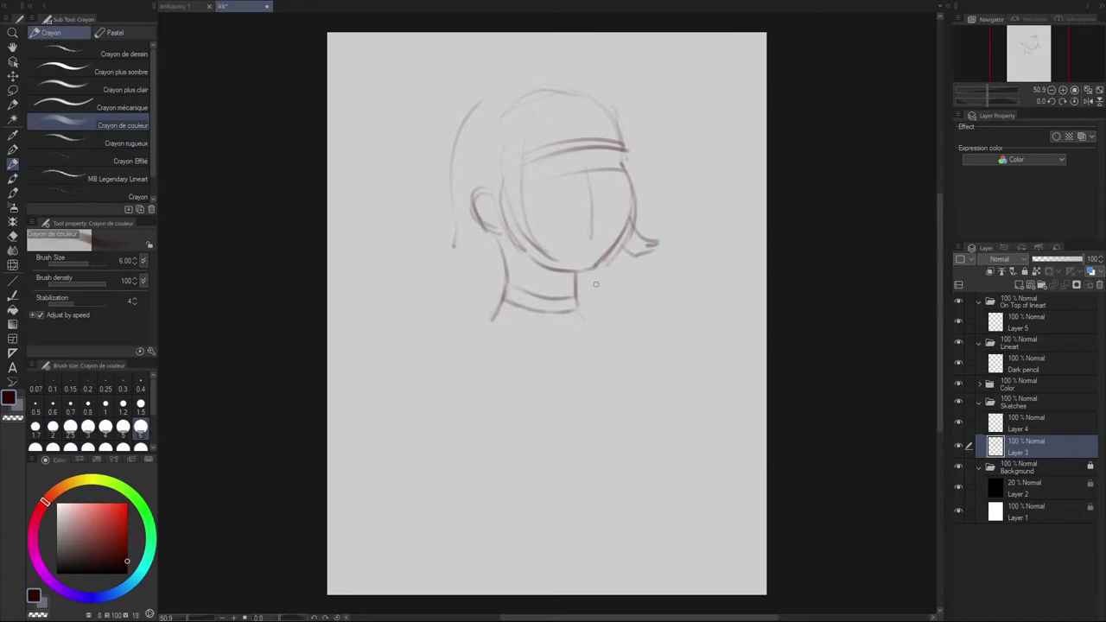
Step: Redraw the back of the neck as one smoother curve from below the ear to the shoulder
key("r")
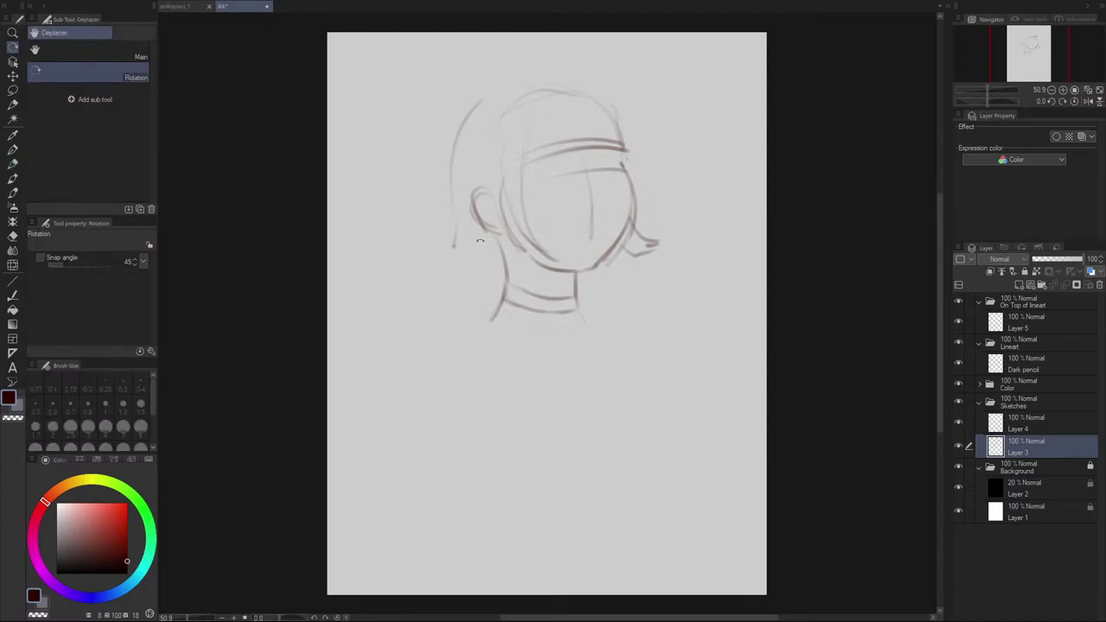
key("p")
left_click_drag(484, 231, 503, 271)
key("ctrl+z")
mouse_move(487, 235)
left_mouse_down()
mouse_move(495, 297)
mouse_move(490, 243)
mouse_move(493, 297)
mouse_move(492, 247)
mouse_move(503, 284)
mouse_move(485, 235)
mouse_move(485, 323)
left_mouse_up()
key("ctrl+z")
key("ctrl+z")
key("ctrl+z")
key("ctrl+z")
key("ctrl+z")
Step: Erase the old inner back-of-neck line and soften the upper neckband line with the Doux eraser
key("e")
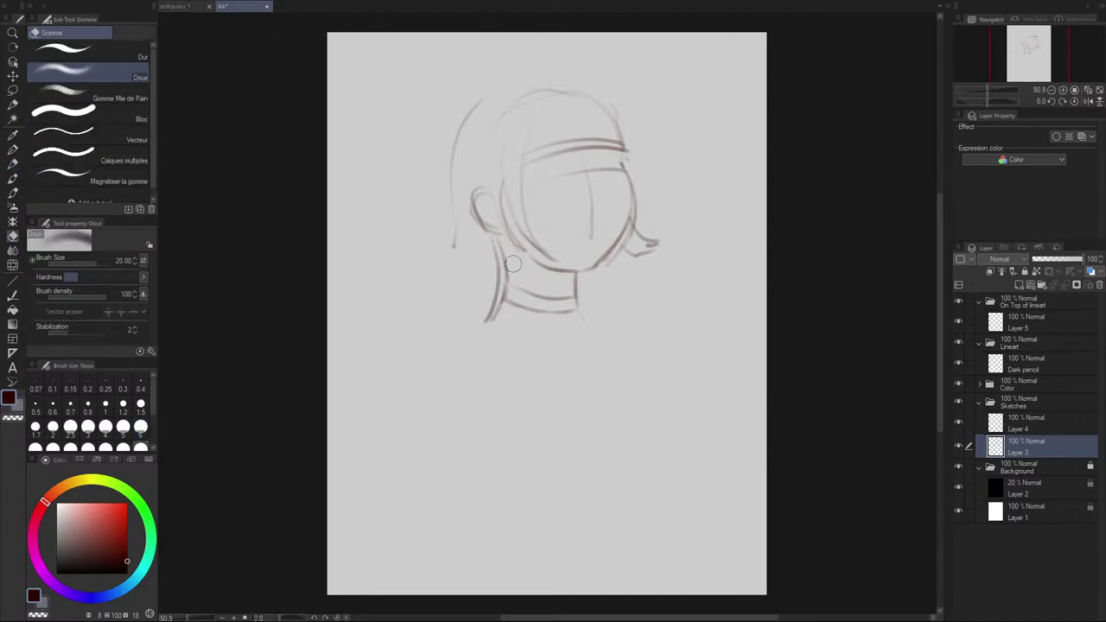
left_click_drag(497, 242, 494, 326)
left_click_drag(519, 288, 555, 297)
key("p")
Step: Redraw the two neckband curves so they meet the new back-of-neck line
key("r")
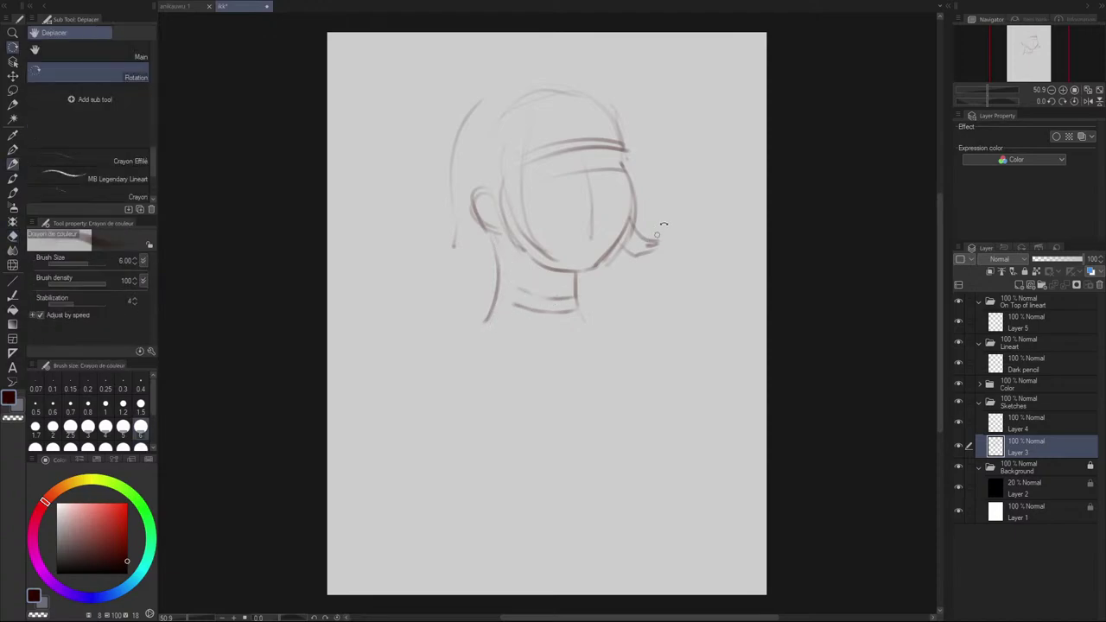
left_click_drag(657, 235, 676, 354)
key("p")
key("ctrl+z")
mouse_move(539, 257)
left_mouse_down()
mouse_move(579, 325)
mouse_move(550, 317)
left_mouse_up()
key("ctrl+z")
key("ctrl+z")
key("ctrl+z")
key("ctrl+z")
key("ctrl+z")
key("ctrl+z")
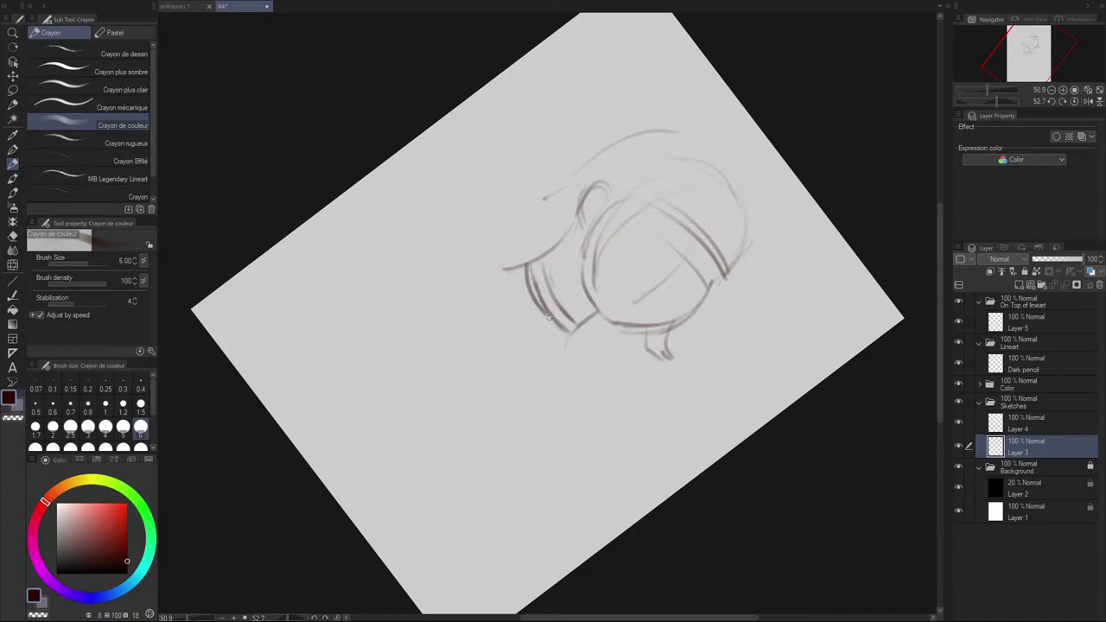
key("ctrl+z")
left_click_drag(528, 263, 550, 318)
Step: Lighten the neckband with the Doux eraser and redraw its lower edge with the Crayon de couleur brush
key("e")
left_click_drag(530, 267, 569, 321)
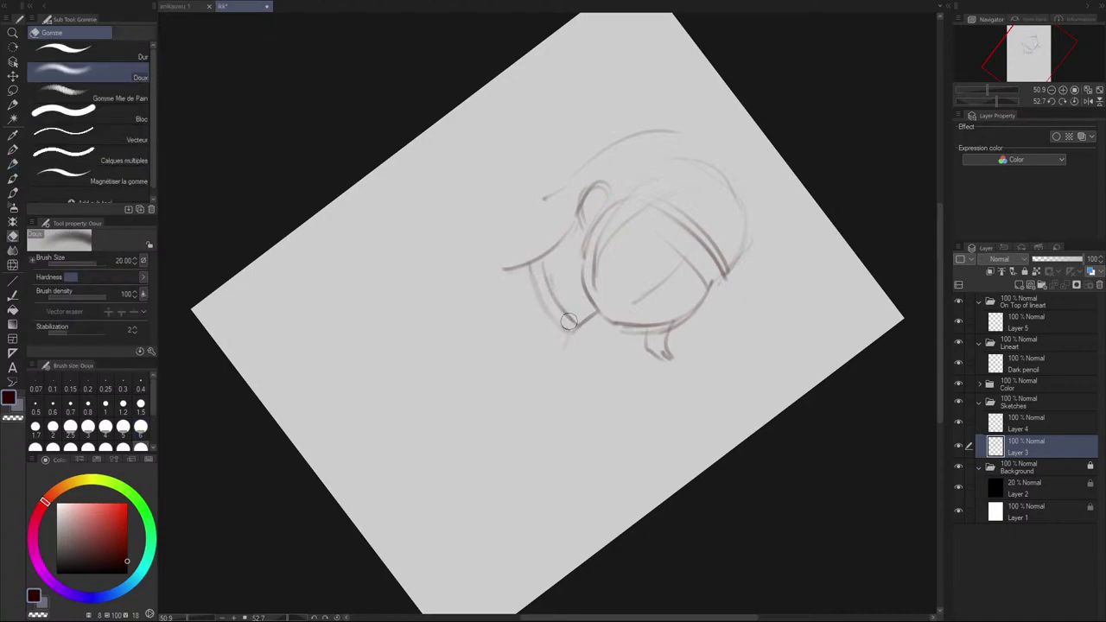
key("p")
key("ctrl+z")
mouse_move(527, 264)
left_mouse_down()
mouse_move(569, 331)
mouse_move(568, 318)
left_mouse_up()
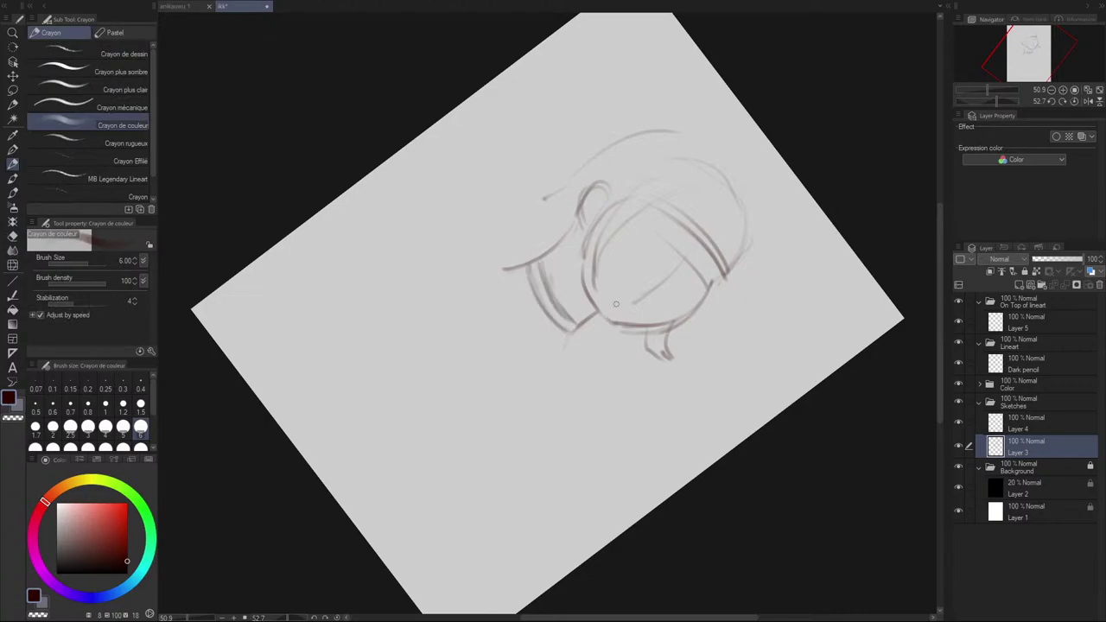
key("r")
mouse_move(709, 376)
left_mouse_down()
mouse_move(689, 198)
mouse_move(696, 210)
left_mouse_up()
left_click_drag(499, 177, 528, 168)
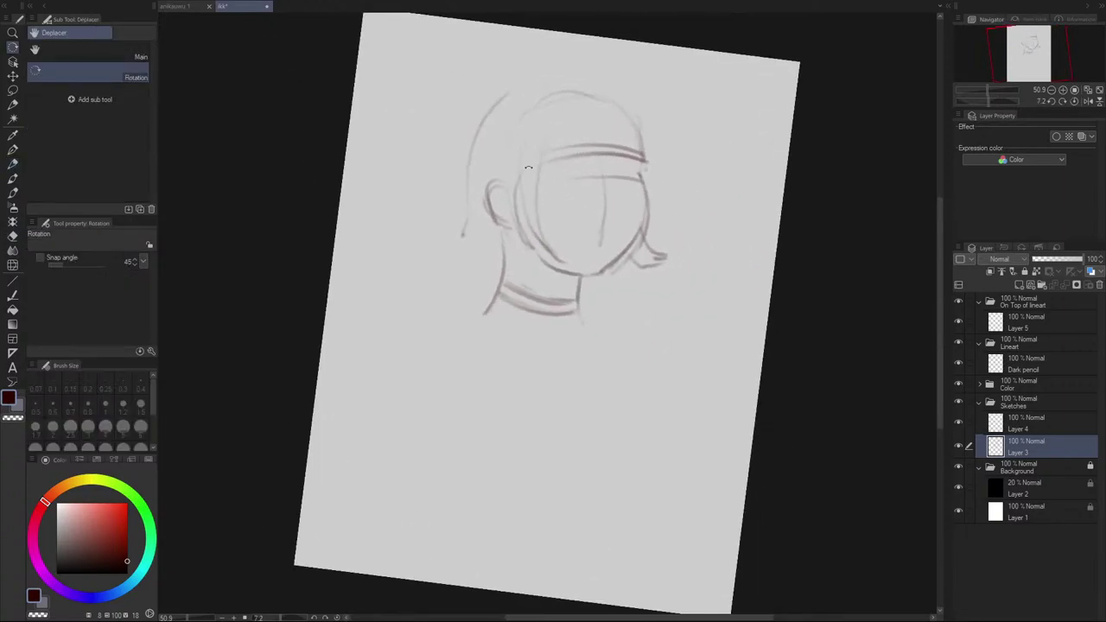
Step: Redraw the ear's outer curve with the Crayon de couleur brush
key("p")
key("ctrl+z")
mouse_move(484, 204)
left_mouse_down()
mouse_move(510, 226)
mouse_move(496, 223)
left_mouse_up()
key("ctrl+z")
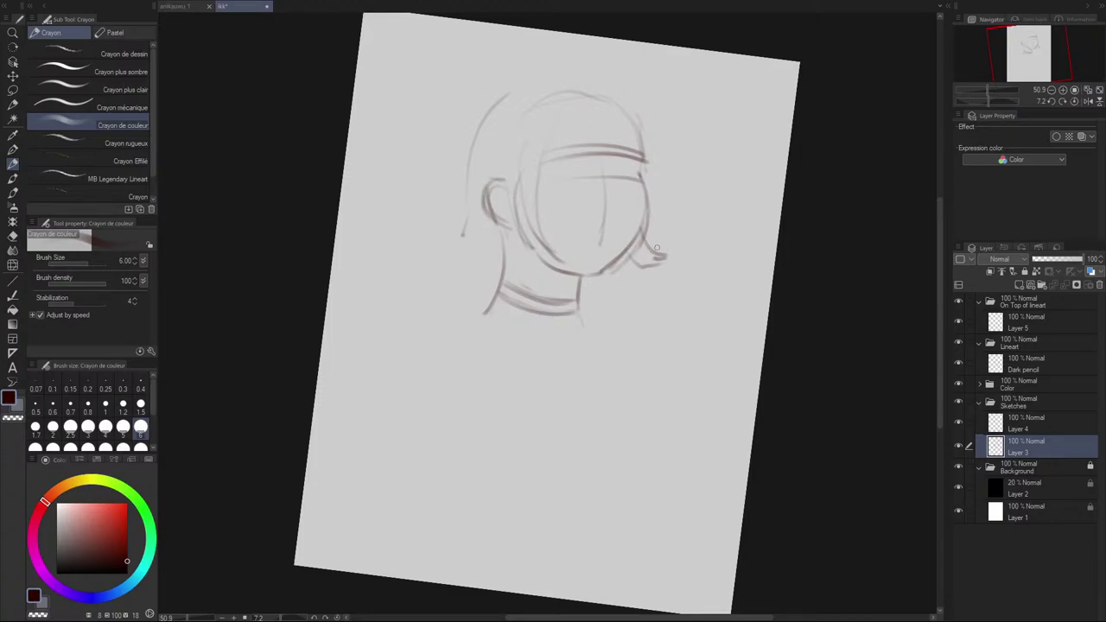
Step: Redraw the near jaw curve from beside the ear down to the chin
left_click_drag(516, 199, 548, 261)
key("ctrl+z")
key("ctrl+z")
left_click_drag(518, 225, 544, 266)
left_click_drag(515, 202, 568, 268)
Step: Try a raised version of the brow guide curve across the forehead on the unrotated canvas
left_click(1076, 101)
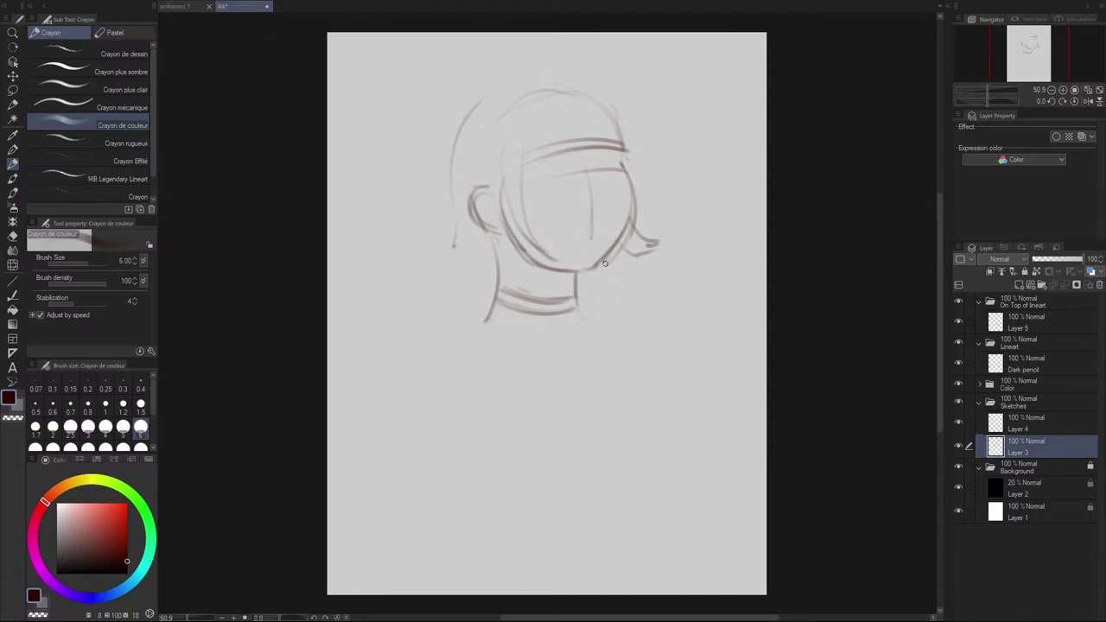
left_click_drag(522, 146, 612, 129)
key("ctrl+z")
key("ctrl+z")
left_click_drag(525, 154, 611, 138)
key("ctrl+z")
Step: Sketch the nose line down from the brow guide, ending in a short angled stroke at the tip
mouse_move(533, 176)
left_mouse_down()
mouse_move(610, 170)
mouse_move(524, 182)
mouse_move(594, 168)
mouse_move(583, 150)
mouse_move(624, 194)
mouse_move(635, 174)
mouse_move(620, 160)
mouse_move(597, 182)
mouse_move(618, 201)
mouse_move(605, 189)
mouse_move(597, 211)
mouse_move(599, 203)
left_mouse_up()
key("ctrl+z")
key("ctrl+z")
key("ctrl+z")
key("ctrl+z")
key("ctrl+z")
left_click_drag(588, 169, 599, 185)
key("ctrl+z")
key("ctrl+z")
left_click_drag(584, 148, 598, 187)
left_click_drag(605, 190, 598, 204)
Step: Redraw the upper brow guide curve and draw a vertical line from the top of the head down to it
mouse_move(523, 156)
left_mouse_down()
mouse_move(549, 147)
mouse_move(523, 155)
mouse_move(576, 139)
mouse_move(526, 149)
mouse_move(612, 142)
left_mouse_up()
key("ctrl+z")
key("ctrl+z")
key("ctrl+z")
key("ctrl+z")
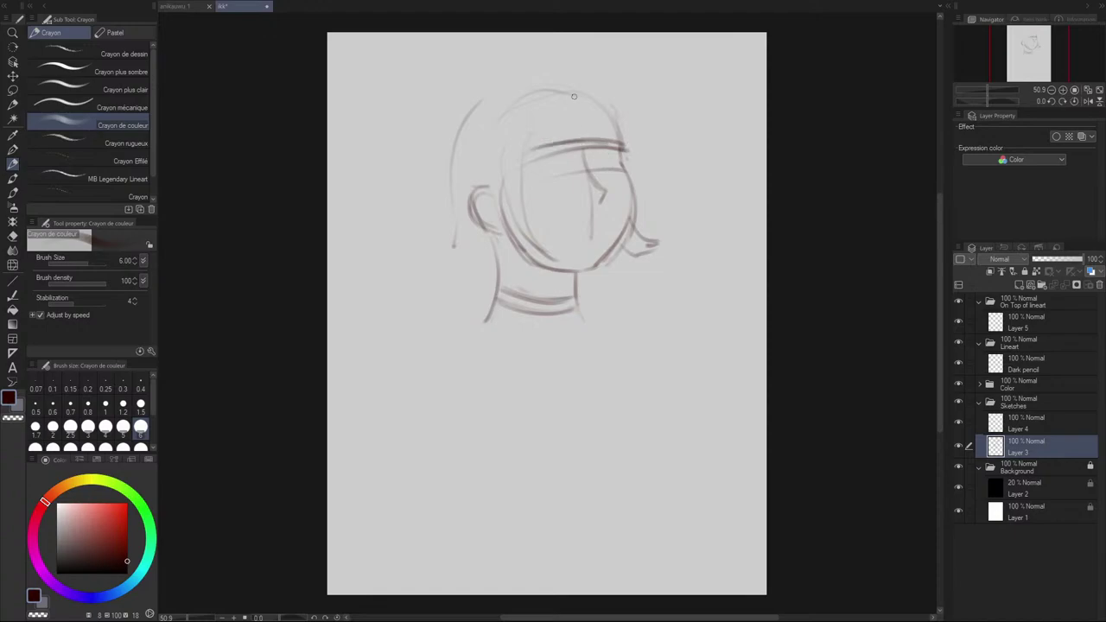
key("ctrl+z")
left_click_drag(574, 97, 580, 144)
Step: Draw the hair lock along the far side of the face, from the temple to an outward flick beside the jaw
left_click_drag(619, 114, 636, 196)
key("ctrl+z")
left_click_drag(627, 155, 636, 210)
key("ctrl+z")
key("ctrl+z")
left_click_drag(629, 155, 637, 221)
key("ctrl+z")
mouse_move(627, 128)
left_mouse_down()
mouse_move(634, 173)
mouse_move(621, 102)
mouse_move(633, 182)
mouse_move(636, 161)
mouse_move(632, 230)
mouse_move(646, 204)
mouse_move(635, 209)
mouse_move(635, 190)
mouse_move(638, 246)
mouse_move(650, 258)
mouse_move(632, 257)
mouse_move(656, 260)
mouse_move(617, 250)
mouse_move(648, 259)
left_mouse_up()
key("ctrl+z")
key("ctrl+z")
key("ctrl+z")
key("ctrl+z")
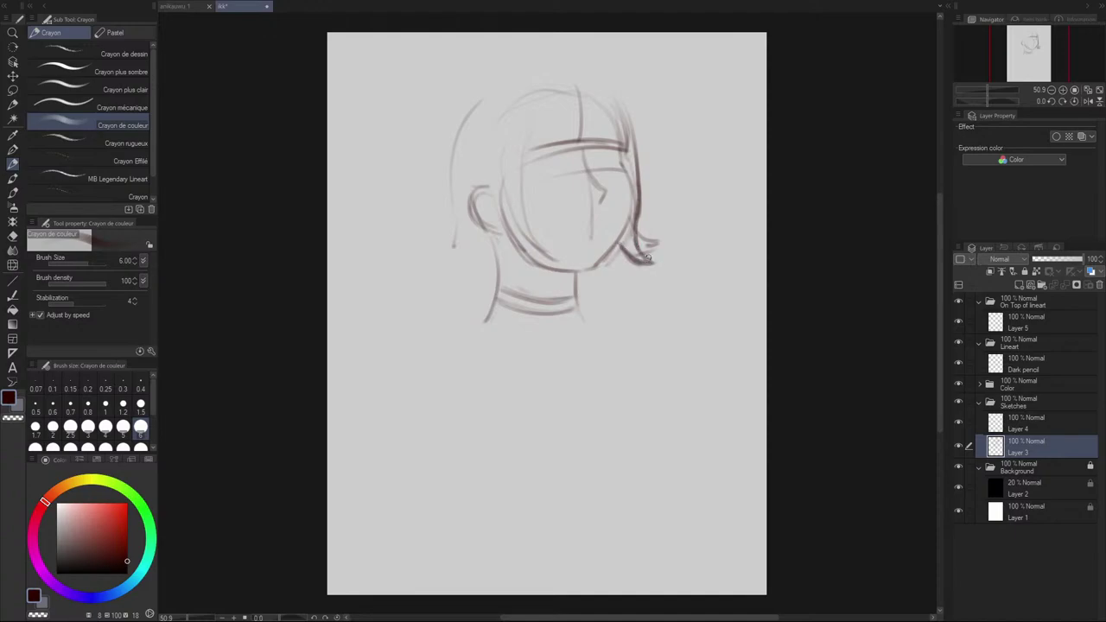
key("ctrl+z")
Step: Darken the front neck line below the chin and flip the canvas view horizontally
left_click_drag(579, 273, 578, 305)
left_click(1086, 102)
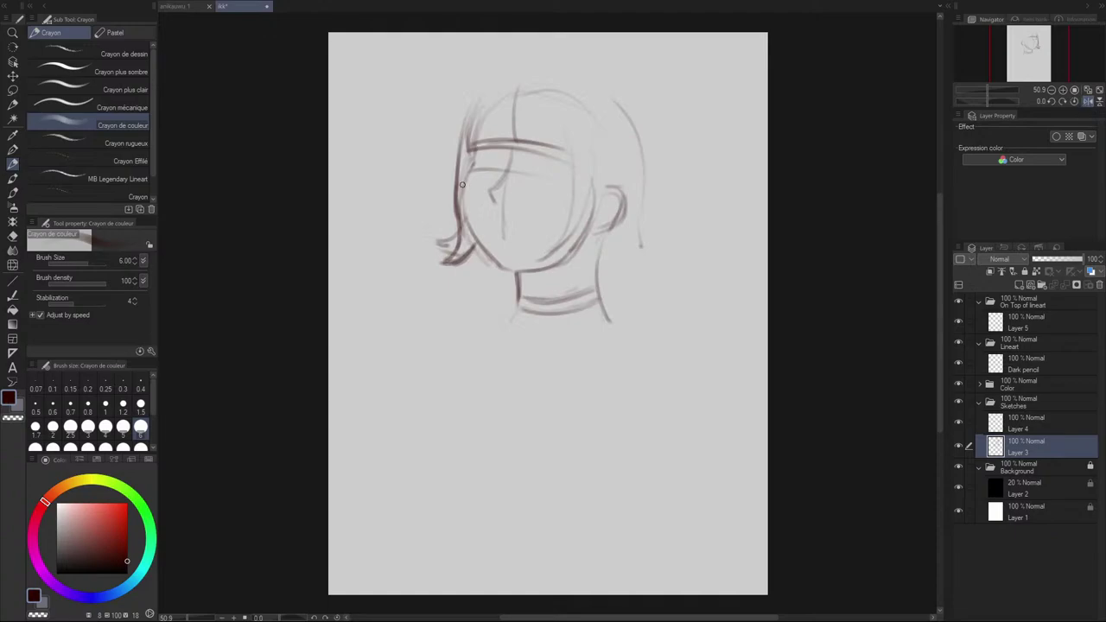
Step: Redraw the far cheek contour from brow level to the jaw, cleaning the lower cheek with the Doux eraser
mouse_move(469, 171)
left_mouse_down()
mouse_move(474, 160)
mouse_move(469, 249)
mouse_move(488, 261)
left_mouse_up()
key("ctrl+z")
key("e")
mouse_move(485, 246)
left_mouse_down()
mouse_move(496, 262)
mouse_move(470, 225)
mouse_move(486, 255)
left_mouse_up()
key("p")
key("ctrl+z")
Step: Redraw the jaw curve from the far cheek through the chin to the ear, and rework the ear's top edge and lobe
mouse_move(464, 211)
left_mouse_down()
mouse_move(498, 271)
mouse_move(537, 277)
mouse_move(509, 276)
mouse_move(498, 269)
mouse_move(584, 251)
mouse_move(552, 271)
mouse_move(572, 261)
mouse_move(617, 199)
mouse_move(595, 242)
mouse_move(610, 241)
mouse_move(625, 203)
mouse_move(612, 197)
mouse_move(630, 206)
mouse_move(604, 201)
mouse_move(594, 264)
left_mouse_up()
key("ctrl+z")
key("ctrl+z")
key("e")
key("p")
Step: Erase the back-of-neck line below the ear with the Doux eraser and redraw it down to the shoulder
key("e")
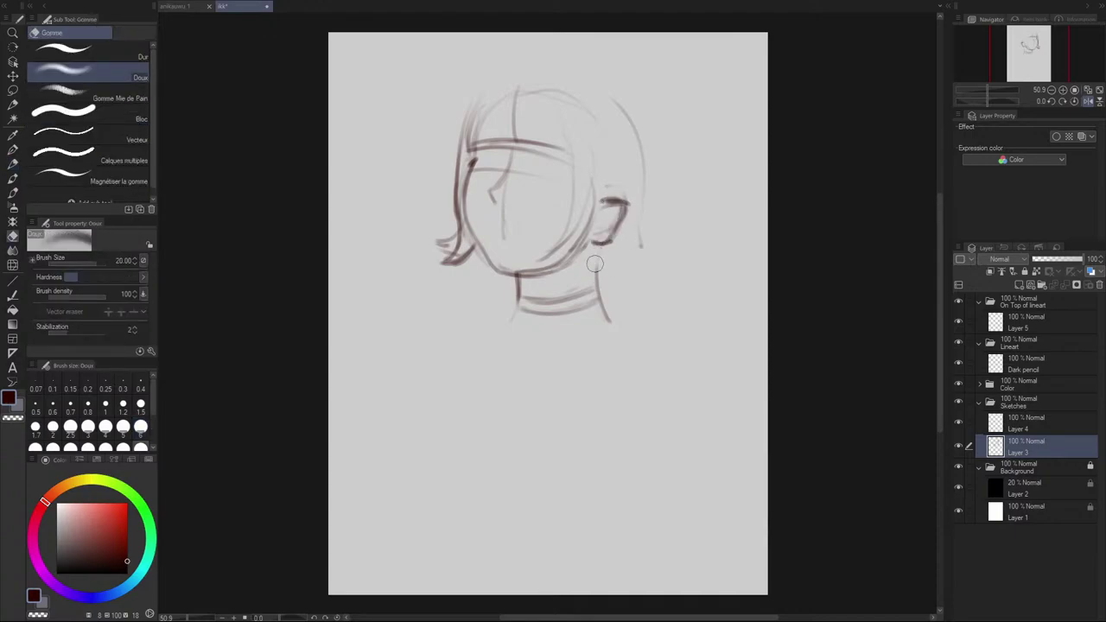
key("p")
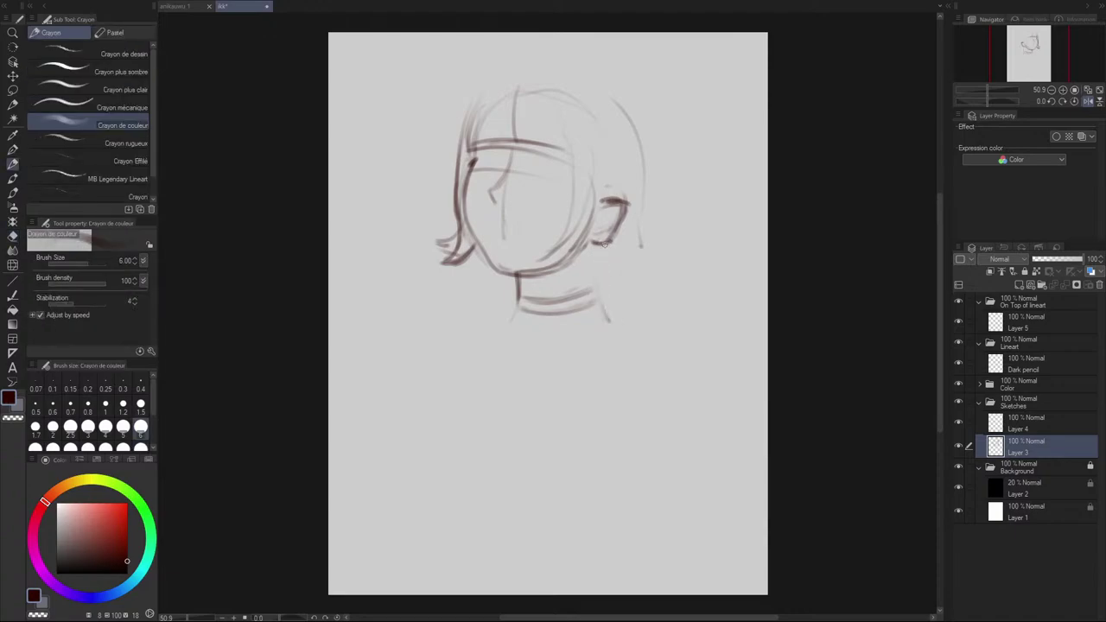
left_click_drag(604, 248, 609, 310)
key("ctrl+z")
Step: Extend the back hair outline down to neck level and add a short curve running back from the neck
left_click_drag(644, 167, 641, 238)
key("ctrl+z")
left_click_drag(649, 199, 652, 238)
key("ctrl+z")
mouse_move(646, 170)
left_mouse_down()
mouse_move(641, 265)
mouse_move(653, 292)
mouse_move(634, 276)
mouse_move(626, 282)
left_mouse_up()
key("ctrl+z")
key("ctrl+z")
key("ctrl+z")
mouse_move(648, 242)
left_mouse_down()
mouse_move(647, 277)
mouse_move(599, 269)
mouse_move(635, 288)
left_mouse_up()
Step: Draw the far shoulder line from below the jaw, sloping outward toward the canvas edge
left_click_drag(496, 272, 463, 315)
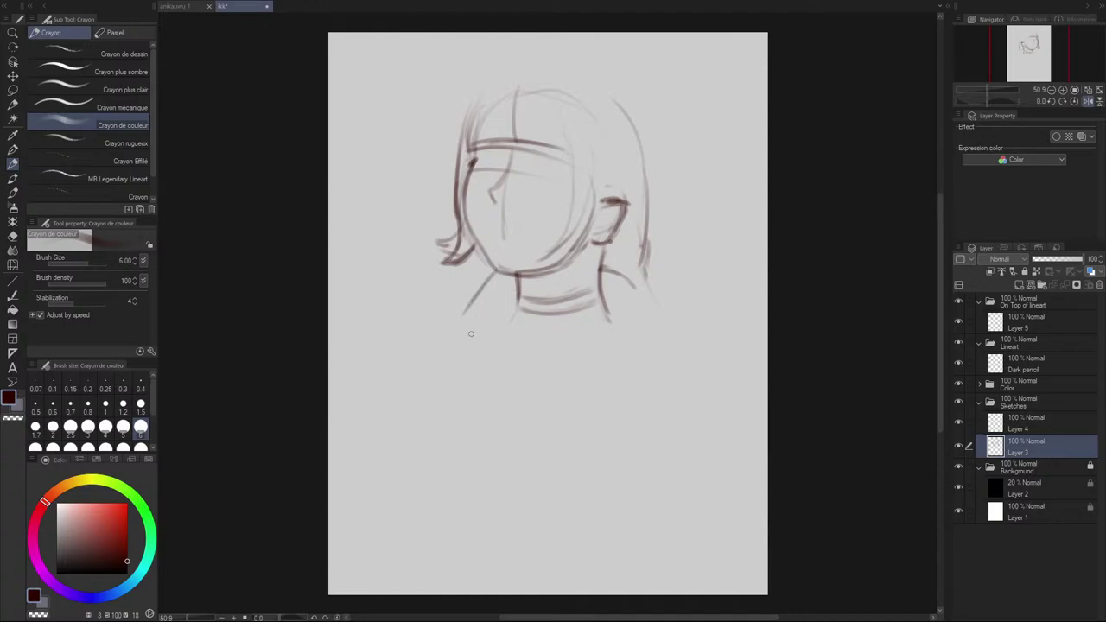
key("ctrl+z")
left_click_drag(490, 273, 432, 326)
key("ctrl+z")
left_click_drag(488, 269, 348, 370)
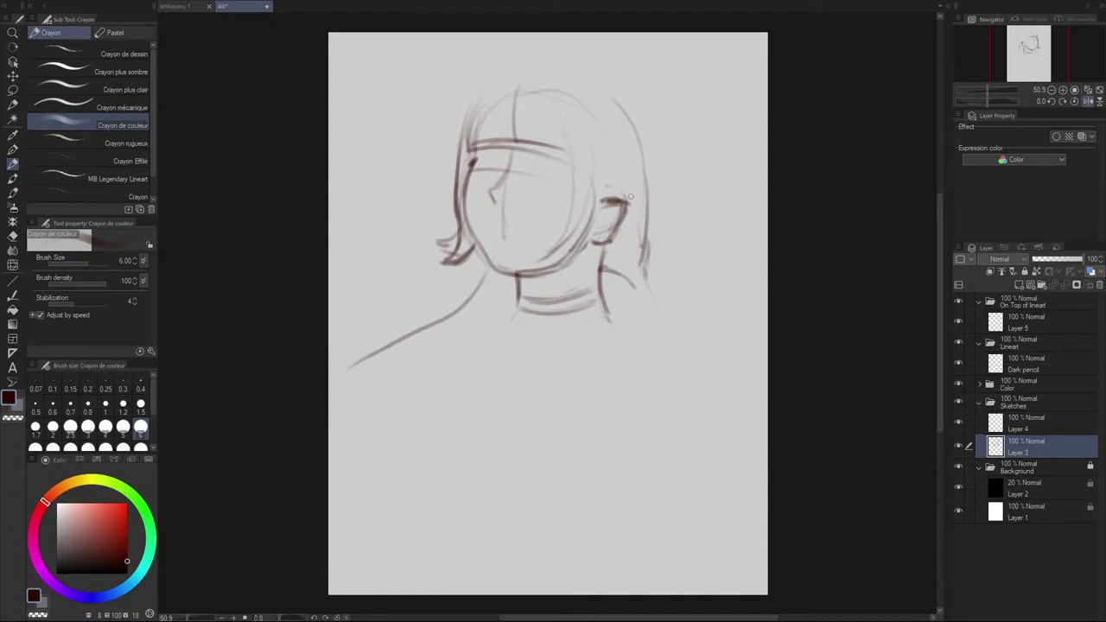
Step: Sketch the far-side crown outline of the hair and a fringe strand sweeping from the crown to the forehead
mouse_move(467, 127)
left_mouse_down()
mouse_move(494, 65)
mouse_move(469, 88)
mouse_move(465, 153)
mouse_move(496, 61)
mouse_move(462, 133)
mouse_move(496, 59)
mouse_move(475, 75)
mouse_move(548, 57)
mouse_move(464, 111)
mouse_move(501, 60)
mouse_move(572, 54)
mouse_move(472, 111)
mouse_move(466, 141)
mouse_move(546, 58)
mouse_move(483, 81)
mouse_move(541, 55)
mouse_move(473, 140)
left_mouse_up()
key("ctrl+z")
key("ctrl+z")
key("ctrl+z")
key("ctrl+z")
key("ctrl+z")
key("ctrl+z")
left_click_drag(549, 54, 495, 131)
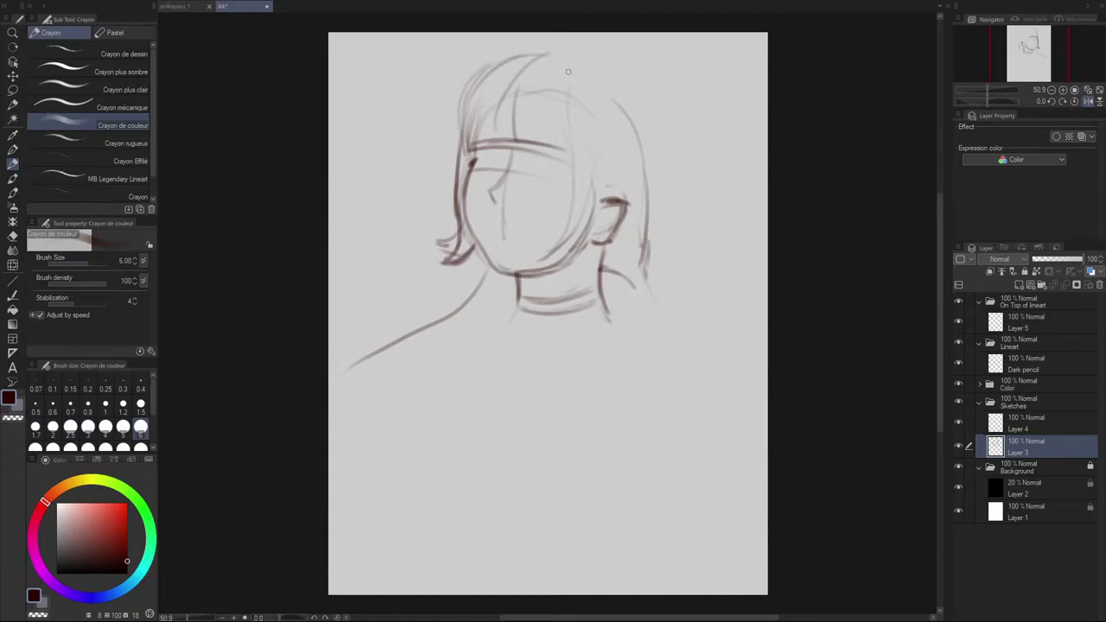
Step: Sketch the near-side fringe strands and the upper outer curve of the back hair
left_click_drag(577, 64, 567, 132)
key("ctrl+z")
mouse_move(593, 73)
left_mouse_down()
mouse_move(592, 152)
mouse_move(624, 83)
mouse_move(650, 148)
left_mouse_up()
key("ctrl+z")
mouse_move(612, 60)
left_mouse_down()
mouse_move(647, 95)
mouse_move(655, 166)
left_mouse_up()
key("ctrl+z")
mouse_move(635, 76)
left_mouse_down()
mouse_move(649, 152)
mouse_move(606, 63)
mouse_move(658, 173)
mouse_move(634, 92)
mouse_move(617, 79)
mouse_move(657, 149)
mouse_move(657, 181)
left_mouse_up()
key("ctrl+z")
key("ctrl+z")
key("ctrl+z")
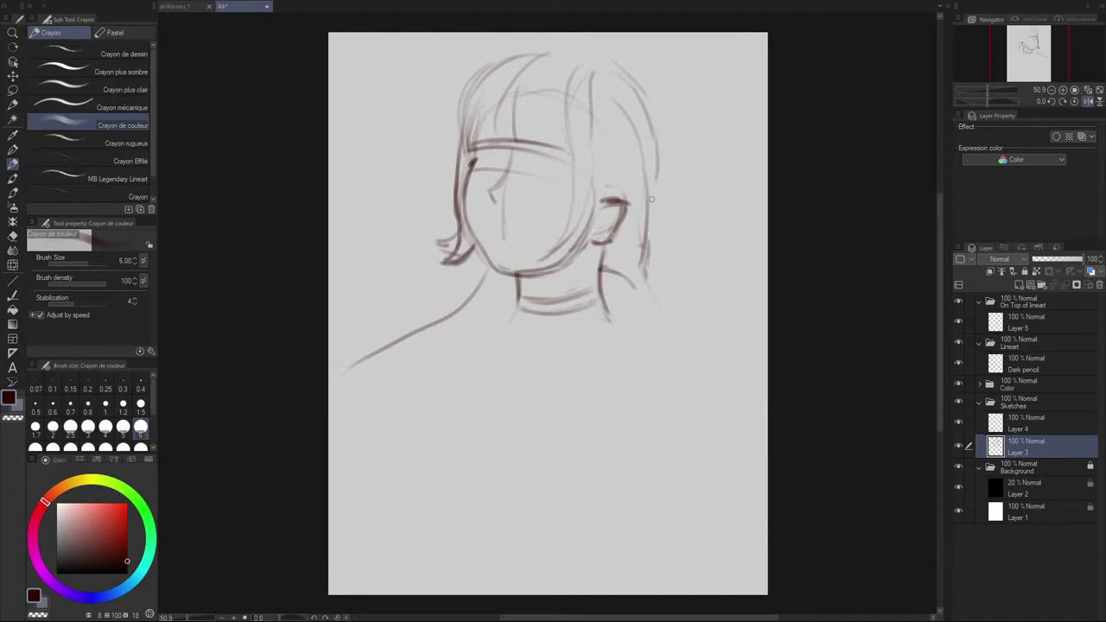
Step: Draw the lower back hair outline, bending inward behind the ear toward the neck
mouse_move(652, 140)
left_mouse_down()
mouse_move(655, 204)
mouse_move(656, 141)
mouse_move(637, 247)
left_mouse_up()
key("ctrl+z")
left_click_drag(656, 165, 637, 247)
key("ctrl+z")
key("ctrl+z")
left_click_drag(648, 98, 642, 241)
left_click_drag(648, 221, 656, 261)
key("ctrl+z")
key("ctrl+z")
left_click_drag(657, 152, 642, 242)
left_click_drag(659, 178, 649, 231)
Step: Erase the brow guide curves and the vertical guide on the face with the Doux eraser
key("e")
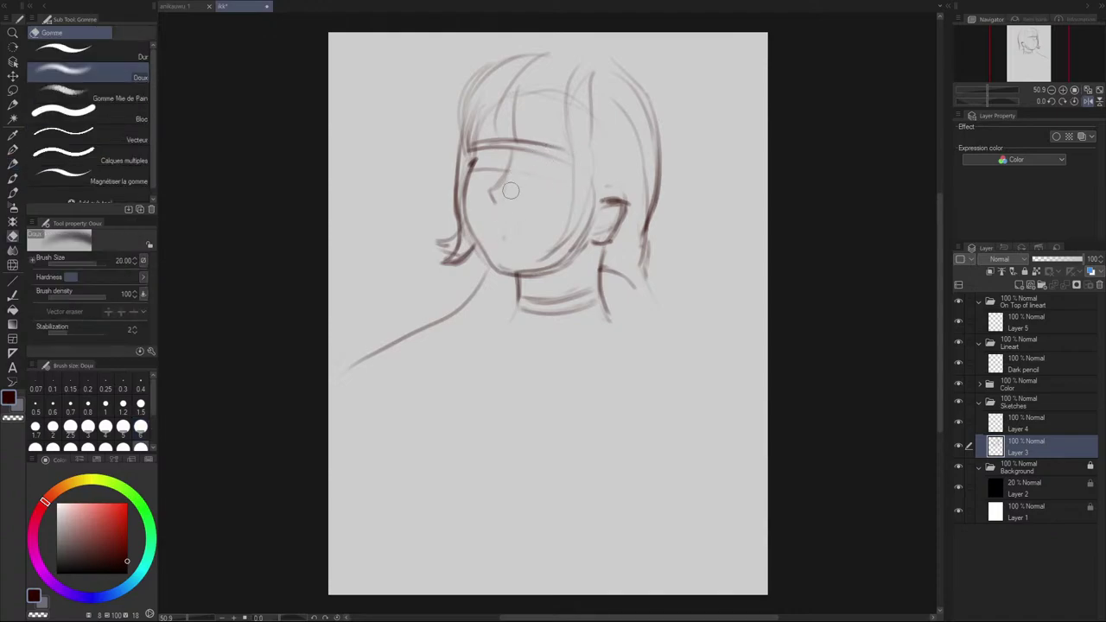
mouse_move(490, 141)
left_mouse_down()
mouse_move(557, 153)
mouse_move(498, 164)
mouse_move(545, 171)
left_mouse_up()
mouse_move(505, 232)
left_mouse_down()
mouse_move(488, 181)
mouse_move(491, 197)
mouse_move(499, 175)
left_mouse_up()
Step: Sketch the fringe's lower edge as an arch across the forehead with the Crayon de couleur brush
key("p")
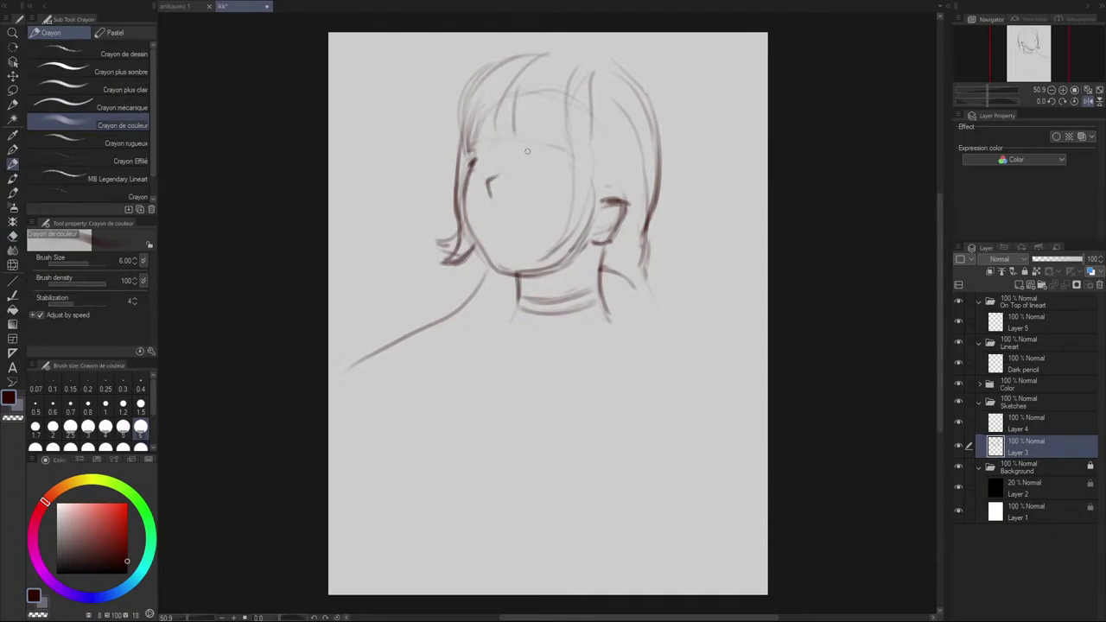
left_click_drag(474, 163, 561, 164)
key("ctrl+z")
mouse_move(472, 145)
left_mouse_down()
mouse_move(522, 135)
mouse_move(560, 145)
left_mouse_up()
key("ctrl+z")
mouse_move(472, 145)
left_mouse_down()
mouse_move(566, 151)
mouse_move(503, 117)
mouse_move(524, 115)
left_mouse_up()
left_click_drag(500, 117, 562, 129)
key("ctrl+z")
key("ctrl+z")
key("ctrl+z")
key("ctrl+z")
key("ctrl+z")
key("ctrl+z")
Step: Draw the far and near eyebrow strokes beneath the fringe edge
mouse_move(470, 152)
left_mouse_down()
mouse_move(525, 138)
mouse_move(563, 145)
left_mouse_up()
key("ctrl+z")
mouse_move(528, 145)
left_mouse_down()
mouse_move(553, 141)
mouse_move(562, 152)
mouse_move(548, 136)
mouse_move(569, 150)
left_mouse_up()
key("ctrl+z")
mouse_move(568, 150)
left_mouse_down()
mouse_move(550, 137)
mouse_move(568, 150)
mouse_move(541, 137)
mouse_move(482, 141)
mouse_move(475, 158)
left_mouse_up()
key("ctrl+z")
key("ctrl+z")
key("ctrl+z")
key("ctrl+z")
left_click_drag(550, 139, 566, 151)
key("ctrl+z")
Step: Clean the near eye area with the Doux eraser and redraw its brow and eye strokes
key("e")
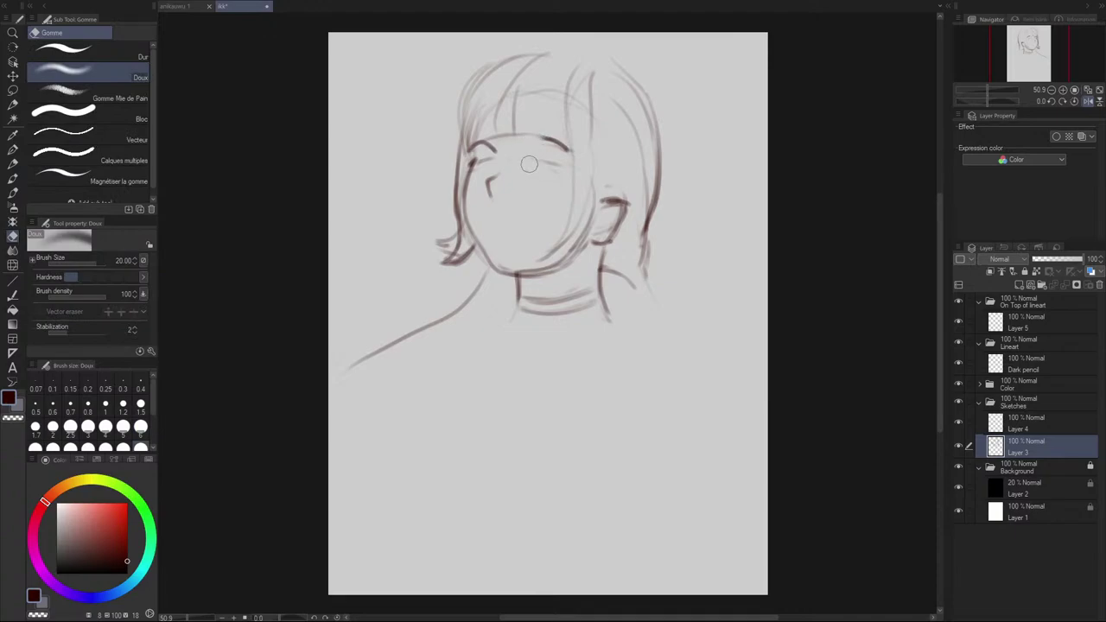
key("p")
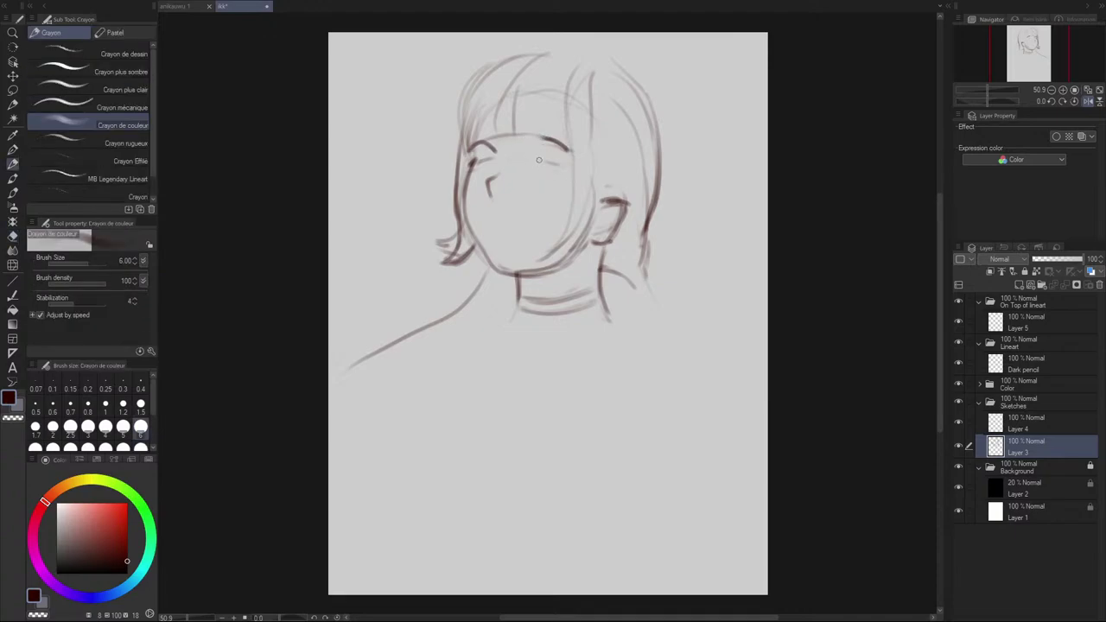
mouse_move(532, 160)
left_mouse_down()
mouse_move(564, 163)
mouse_move(549, 140)
mouse_move(569, 152)
left_mouse_up()
key("ctrl+z")
Step: Sketch light neck muscle lines below the neckband and a nearly horizontal collarbone line on the near side
left_click_drag(591, 255, 573, 316)
key("ctrl+z")
left_click_drag(552, 349, 640, 344)
key("ctrl+z")
key("ctrl+z")
Step: Draw the near shoulder slope from the base of the neck down to the end of the collarbone
left_click_drag(601, 299, 661, 341)
key("ctrl+z")
mouse_move(610, 317)
left_mouse_down()
mouse_move(664, 341)
mouse_move(632, 280)
mouse_move(626, 331)
left_mouse_up()
key("ctrl+z")
Step: Draw a rounded curve behind the neck, from below the ear down to the shoulder slope
left_click_drag(611, 274, 626, 330)
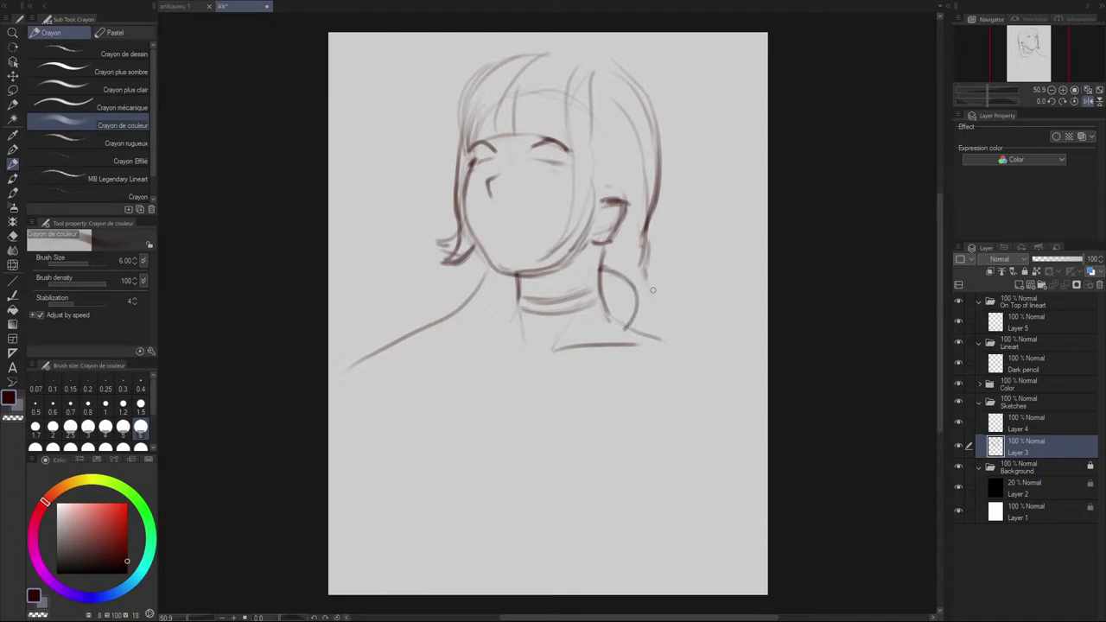
left_click_drag(644, 273, 687, 324)
key("ctrl+z")
key("ctrl+z")
left_click_drag(611, 273, 628, 323)
key("ctrl+z")
Step: Redraw the lower back hair edge farther out, erase its old line, and draw a line sloping from it over the near shoulder
mouse_move(661, 199)
left_mouse_down()
mouse_move(642, 270)
mouse_move(649, 170)
mouse_move(636, 147)
mouse_move(654, 188)
mouse_move(649, 281)
left_mouse_up()
key("e")
key("p")
left_click_drag(645, 257, 699, 332)
key("ctrl+z")
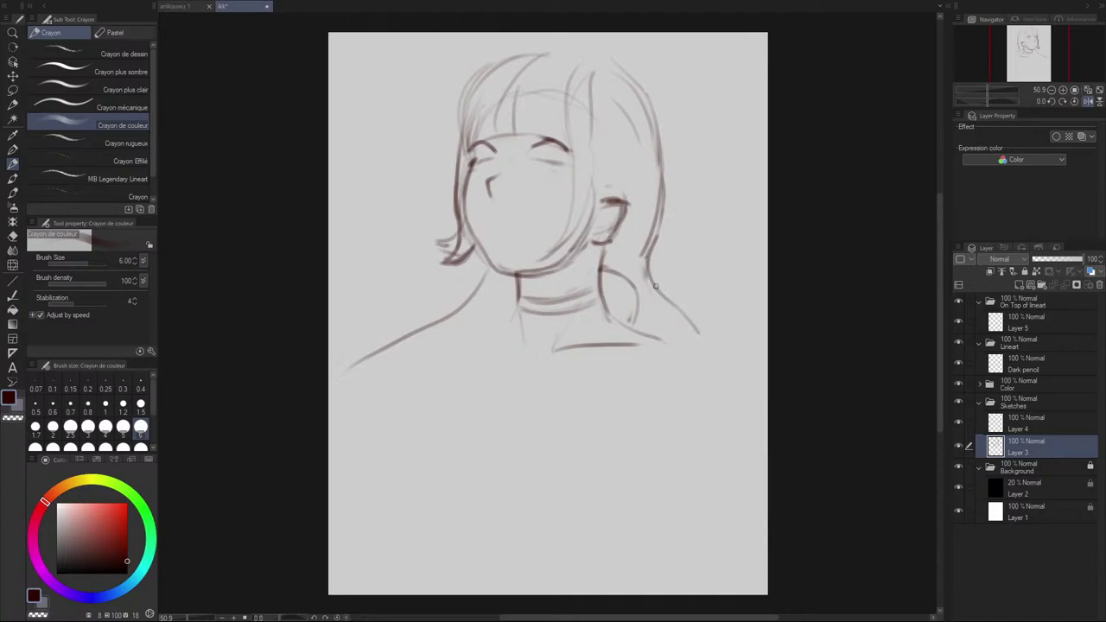
Step: Redraw the lower back hair line so it ends on the near shoulder, and round the shoulder down into the upper arm
key("ctrl+z")
mouse_move(656, 286)
left_mouse_down()
mouse_move(687, 331)
mouse_move(678, 298)
mouse_move(667, 312)
mouse_move(674, 369)
left_mouse_up()
key("ctrl+z")
mouse_move(647, 265)
left_mouse_down()
mouse_move(676, 346)
mouse_move(710, 353)
mouse_move(732, 374)
mouse_move(735, 403)
left_mouse_up()
left_click_drag(720, 357, 728, 404)
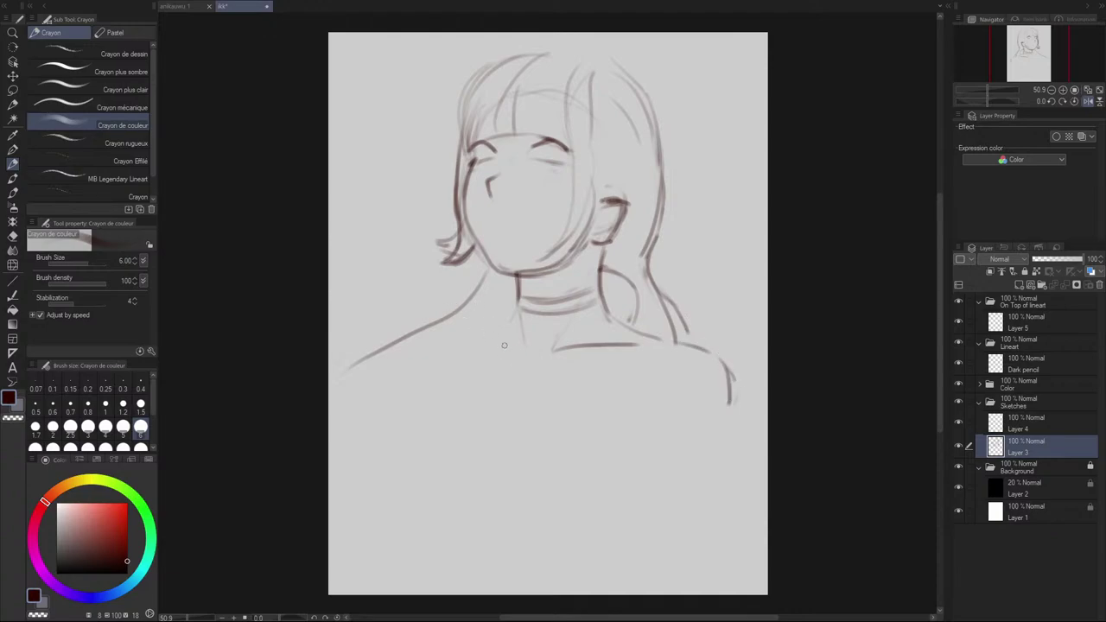
Step: Draw the far collarbone and retrace the far shoulder slope running outward from it
mouse_move(525, 349)
left_mouse_down()
mouse_move(497, 341)
mouse_move(536, 348)
mouse_move(517, 315)
mouse_move(497, 329)
mouse_move(407, 332)
mouse_move(356, 365)
left_mouse_up()
key("ctrl+z")
key("ctrl+z")
key("ctrl+z")
key("ctrl+z")
key("ctrl+z")
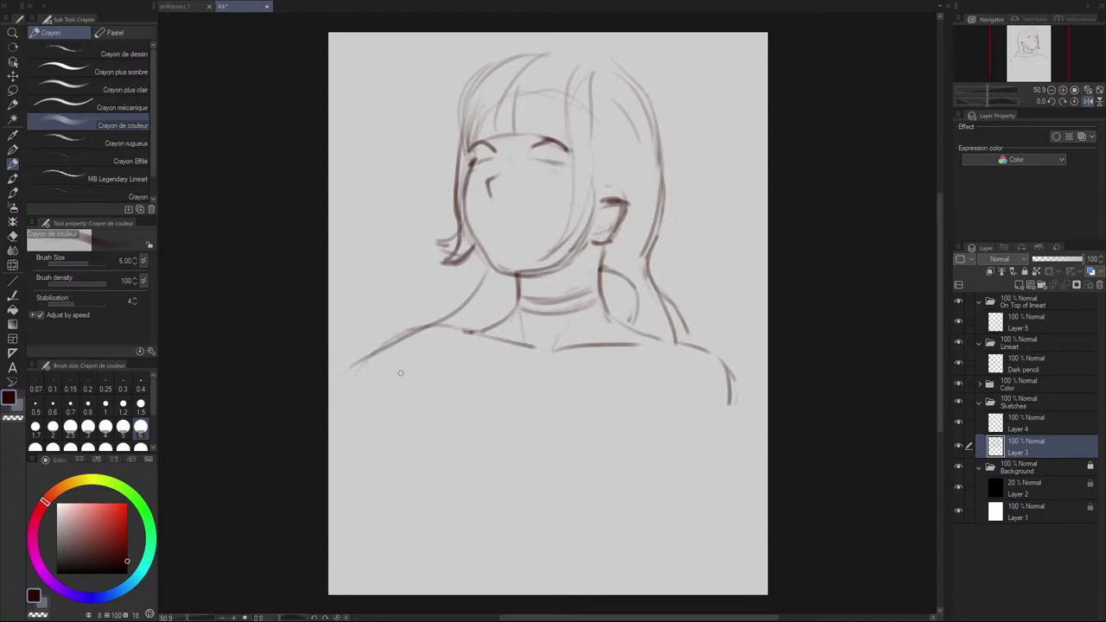
Step: Draw a slanted line from the far collarbone down across the chest and lighten the line behind the neck below the jaw
key("ctrl+z")
left_click_drag(488, 313, 451, 384)
key("ctrl+z")
left_click_drag(471, 330, 413, 416)
key("e")
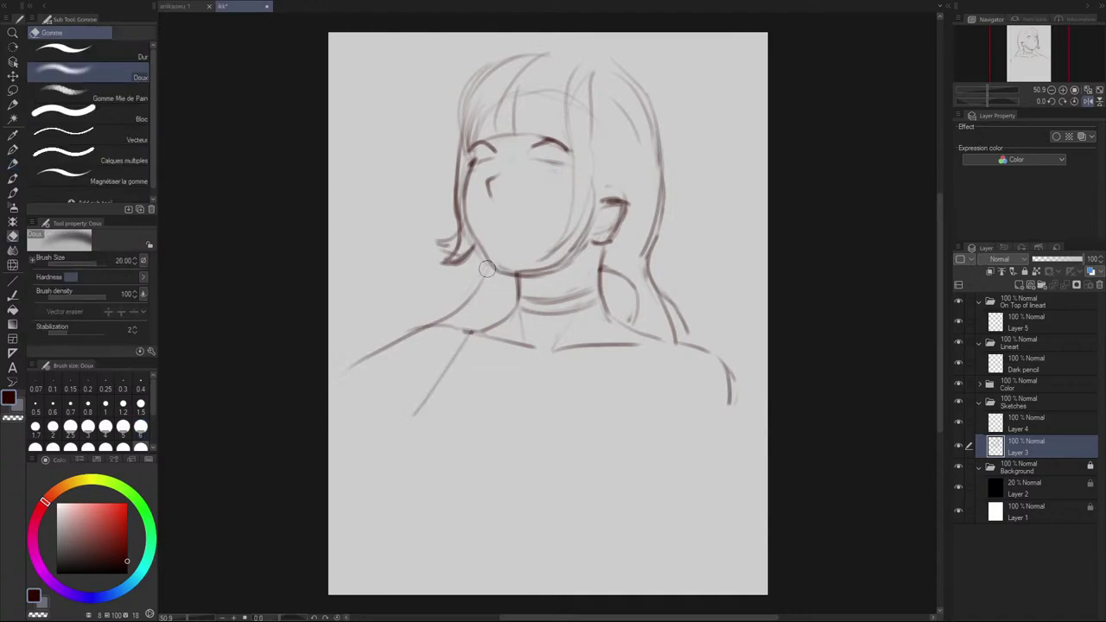
key("p")
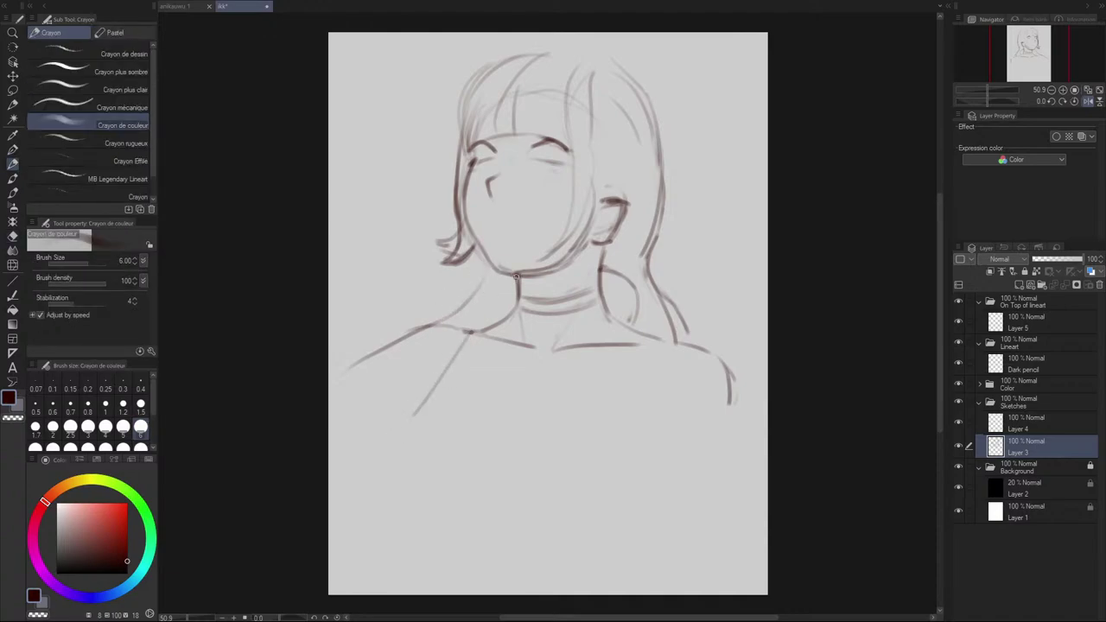
Step: Erase both collarbones and redraw them slightly lower, curving the far neck line down to meet them
mouse_move(478, 349)
left_mouse_down()
mouse_move(497, 339)
mouse_move(513, 298)
mouse_move(480, 349)
mouse_move(510, 305)
mouse_move(504, 346)
mouse_move(526, 343)
mouse_move(536, 373)
mouse_move(638, 345)
left_mouse_up()
key("ctrl+z")
key("e")
key("p")
key("e")
key("p")
key("e")
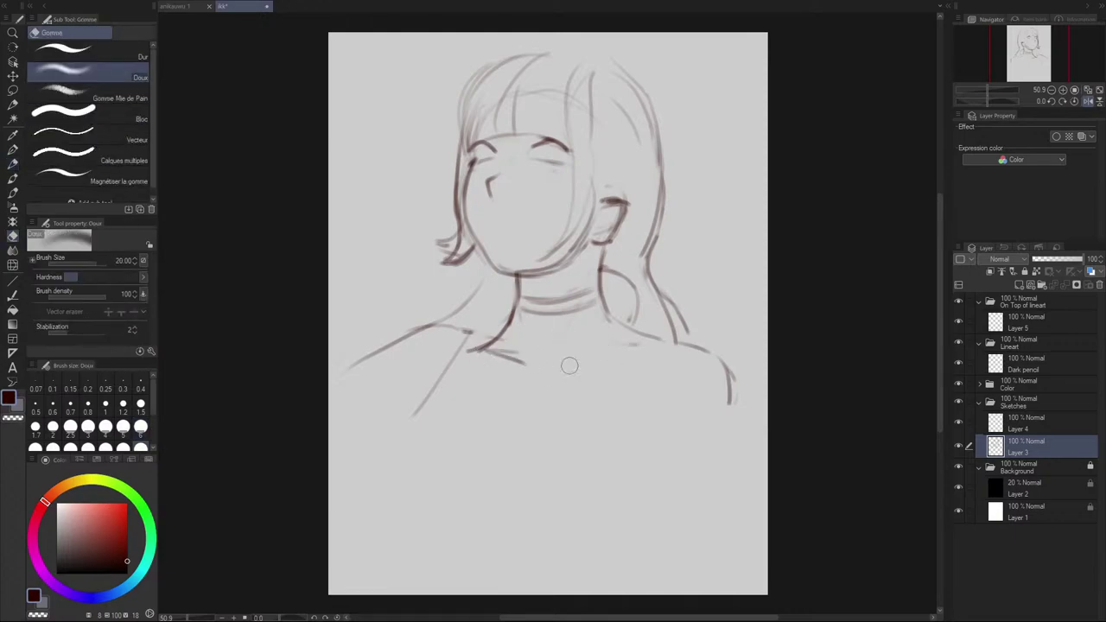
key("p")
left_click_drag(543, 363, 644, 356)
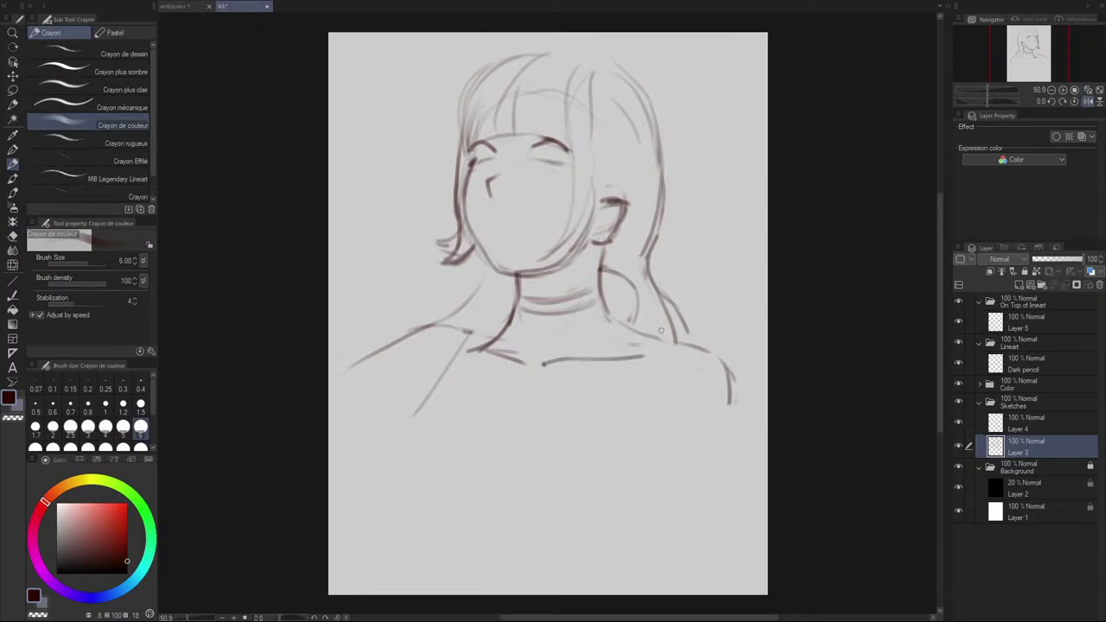
left_click_drag(608, 251, 609, 310)
Step: Flip the canvas view horizontally and redraw the line from behind the jaw to the far shoulder and the base of the neck
left_click(1089, 101)
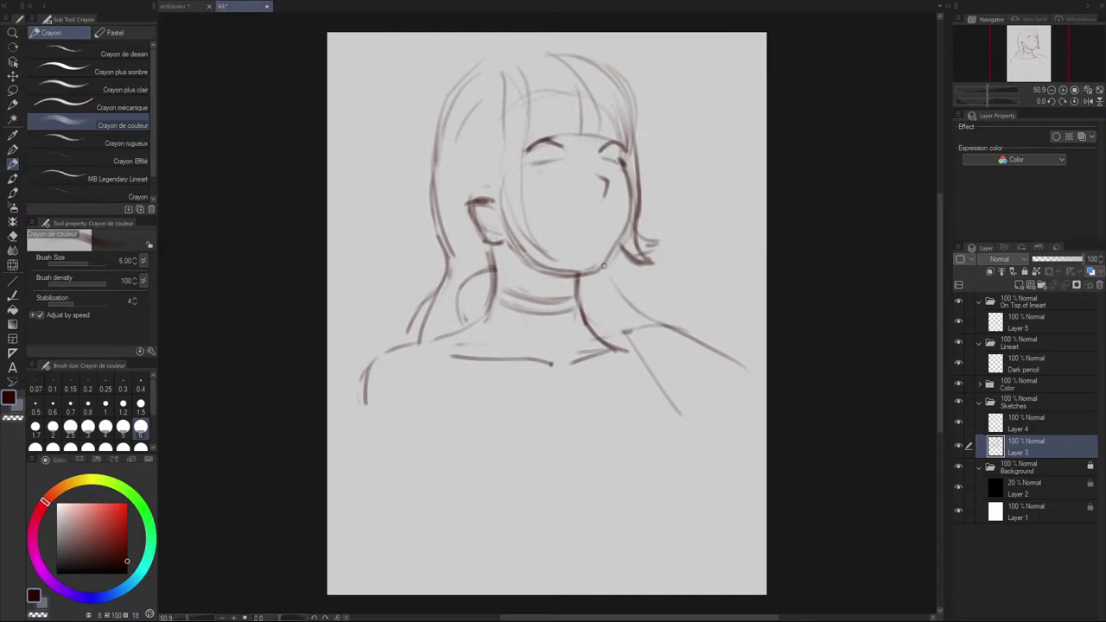
left_click_drag(605, 266, 645, 315)
key("ctrl+z")
key("ctrl+z")
left_click_drag(597, 337, 624, 348)
key("e")
key("p")
key("ctrl+z")
Step: Draw a second curved line beside the slanted far chest line, starting at the far collarbone
mouse_move(623, 351)
left_mouse_down()
mouse_move(648, 411)
mouse_move(665, 419)
left_mouse_up()
key("ctrl+z")
left_click_drag(628, 369, 669, 423)
left_click_drag(612, 350, 660, 417)
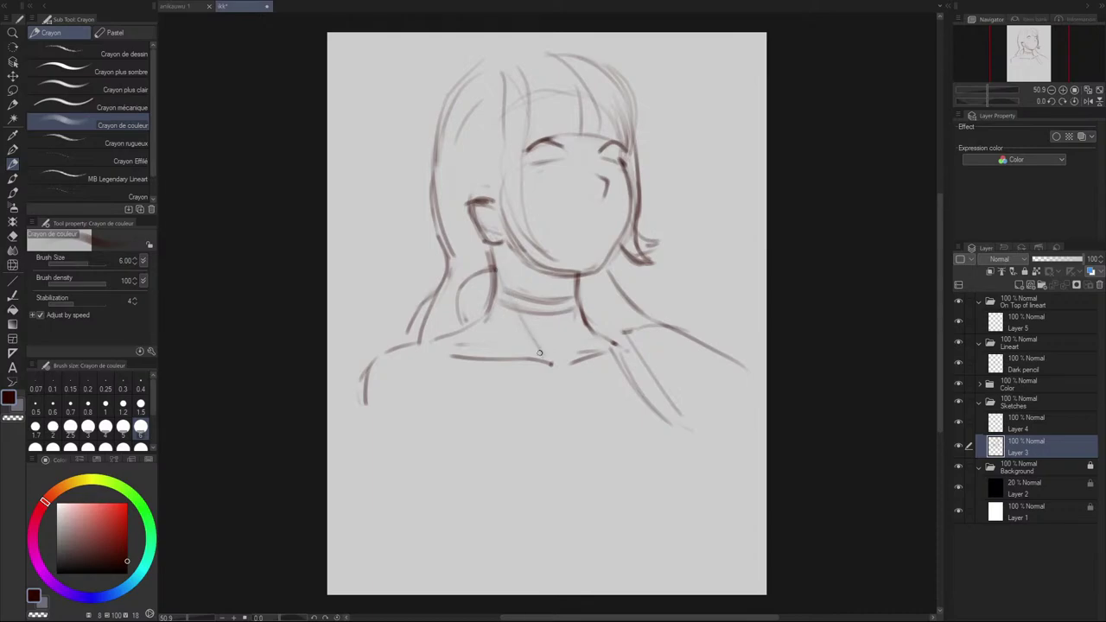
Step: Draw the near neck muscle as a diagonal line from the neckband to the inner end of the near collarbone
left_click_drag(541, 363, 512, 306)
key("ctrl+z")
left_click_drag(497, 265, 522, 328)
key("ctrl+z")
key("ctrl+z")
left_click_drag(501, 287, 522, 336)
key("ctrl+z")
left_click_drag(497, 258, 539, 347)
key("ctrl+z")
left_click_drag(503, 283, 545, 359)
Step: Draw the far neck muscle as a nearly vertical line from the neckband to the inner end of the far collarbone
left_click_drag(577, 316, 567, 362)
key("ctrl+z")
left_click_drag(577, 298, 562, 357)
left_click_drag(577, 299, 563, 360)
key("ctrl+z")
key("ctrl+z")
left_click_drag(575, 301, 574, 362)
key("ctrl+z")
Step: Erase the ear and redraw it narrower and more upright, with short hair strokes around it
key("e")
mouse_move(474, 204)
left_mouse_down()
mouse_move(494, 232)
mouse_move(482, 254)
mouse_move(475, 184)
left_mouse_up()
key("p")
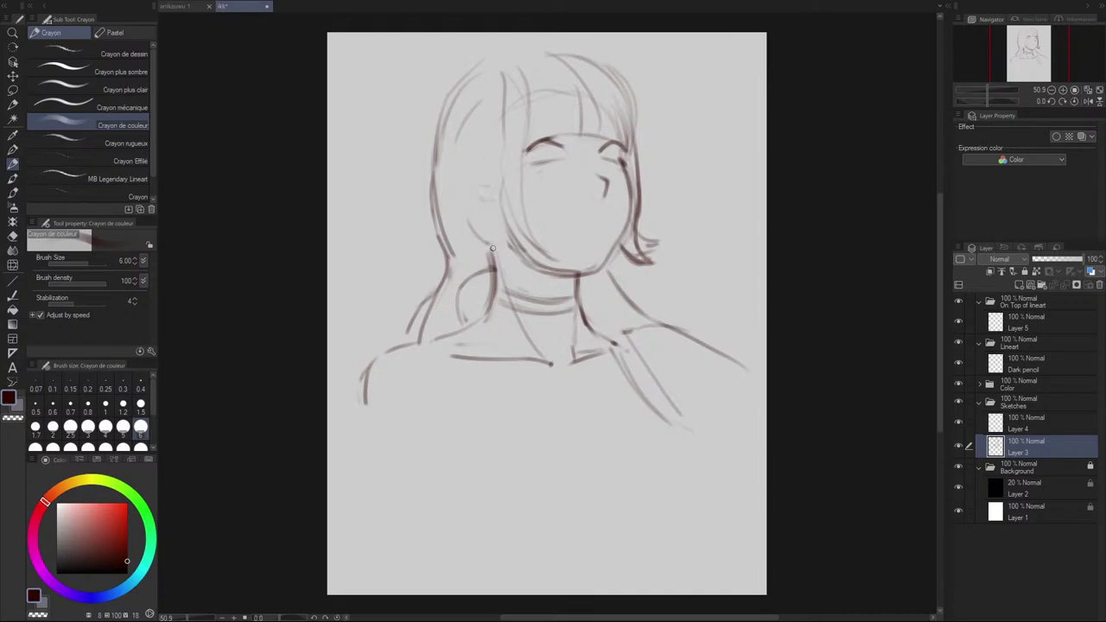
mouse_move(503, 250)
left_mouse_down()
mouse_move(532, 268)
mouse_move(468, 228)
mouse_move(475, 252)
left_mouse_up()
left_click_drag(476, 172, 475, 257)
left_click_drag(468, 200, 482, 259)
Step: Draw hair strands falling in front of the ear toward the back of the jaw
mouse_move(478, 171)
left_mouse_down()
mouse_move(495, 229)
mouse_move(466, 228)
mouse_move(472, 194)
mouse_move(488, 199)
mouse_move(470, 193)
mouse_move(514, 271)
left_mouse_up()
key("ctrl+z")
key("ctrl+z")
left_click_drag(480, 180, 510, 272)
left_click_drag(480, 200, 510, 271)
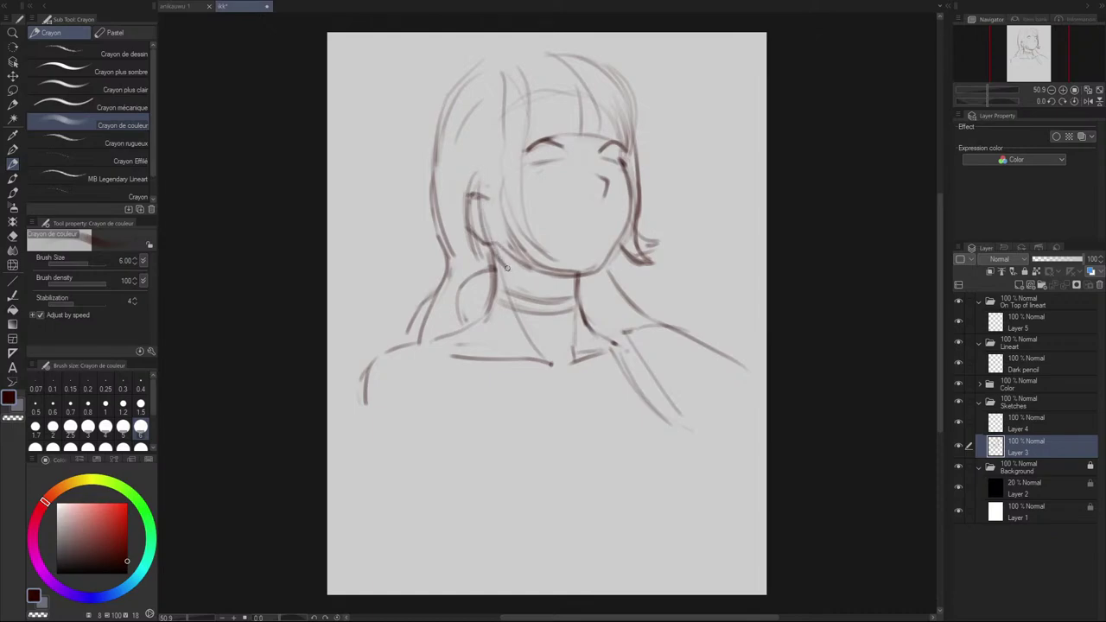
key("ctrl+z")
key("ctrl+z")
left_click_drag(479, 192, 517, 275)
key("ctrl+z")
left_click_drag(481, 184, 526, 277)
key("ctrl+z")
key("ctrl+z")
mouse_move(480, 184)
left_mouse_down()
mouse_move(498, 253)
mouse_move(519, 275)
left_mouse_up()
key("ctrl+z")
Step: Reinforce the upper back outline of the hair and the long front lock framing the near side of the face
left_click_drag(426, 169, 473, 72)
key("ctrl+z")
mouse_move(427, 200)
left_mouse_down()
mouse_move(465, 89)
mouse_move(505, 53)
mouse_move(527, 100)
mouse_move(503, 205)
left_mouse_up()
key("ctrl+z")
left_click_drag(525, 117, 529, 249)
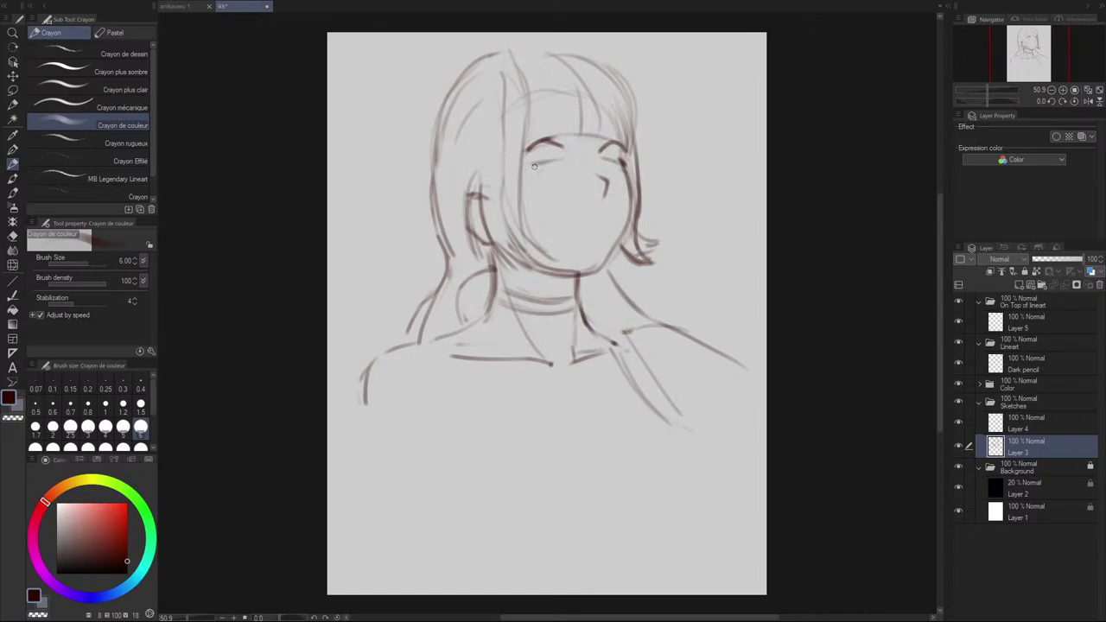
Step: Break the bangs into separate strands with short strokes across the forehead
mouse_move(526, 132)
left_mouse_down()
mouse_move(552, 113)
mouse_move(548, 127)
left_mouse_up()
mouse_move(554, 99)
left_mouse_down()
mouse_move(566, 118)
mouse_move(581, 116)
left_mouse_up()
mouse_move(574, 69)
left_mouse_down()
mouse_move(599, 127)
mouse_move(626, 134)
left_mouse_up()
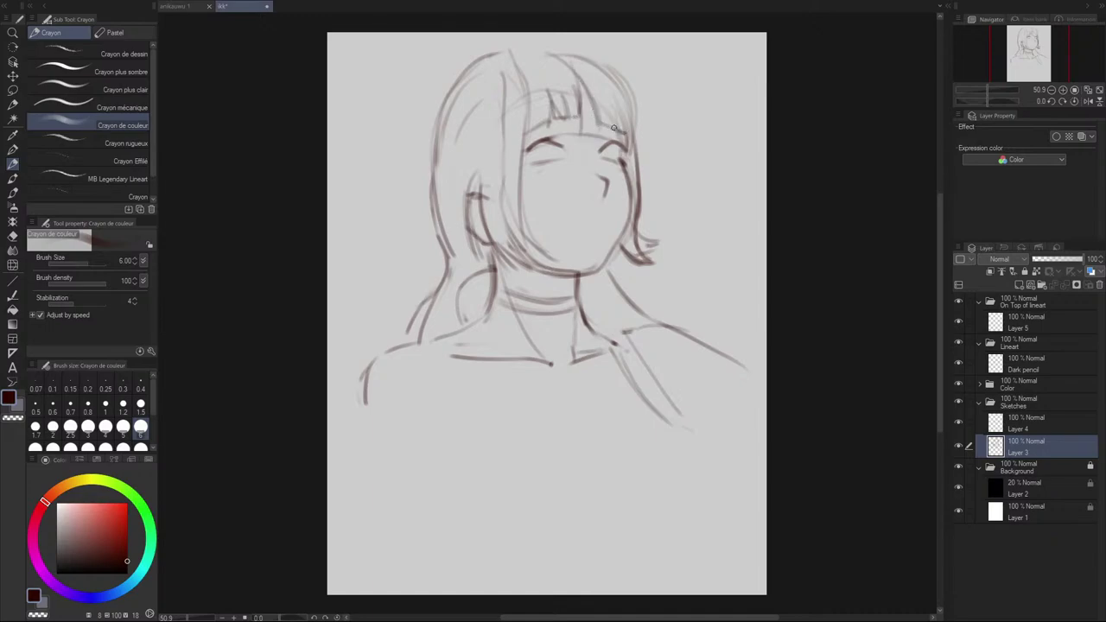
left_click_drag(607, 77, 626, 127)
Step: Redraw the top outline of the hair higher, curving from the parting over to the far side of the head
mouse_move(511, 44)
left_mouse_down()
mouse_move(576, 37)
mouse_move(604, 48)
mouse_move(631, 85)
left_mouse_up()
key("ctrl+z")
key("ctrl+z")
key("ctrl+z")
key("ctrl+z")
mouse_move(526, 47)
left_mouse_down()
mouse_move(622, 68)
mouse_move(598, 42)
mouse_move(600, 54)
left_mouse_up()
key("ctrl+z")
key("ctrl+z")
left_click_drag(605, 60, 633, 118)
key("ctrl+z")
key("ctrl+z")
mouse_move(515, 47)
left_mouse_down()
mouse_move(604, 59)
mouse_move(624, 85)
left_mouse_up()
key("ctrl+z")
key("ctrl+z")
mouse_move(551, 41)
left_mouse_down()
mouse_move(610, 61)
mouse_move(626, 84)
left_mouse_up()
left_click_drag(624, 78, 630, 104)
key("ctrl+z")
key("ctrl+z")
left_click_drag(608, 49, 632, 87)
key("ctrl+z")
left_click_drag(593, 47, 628, 77)
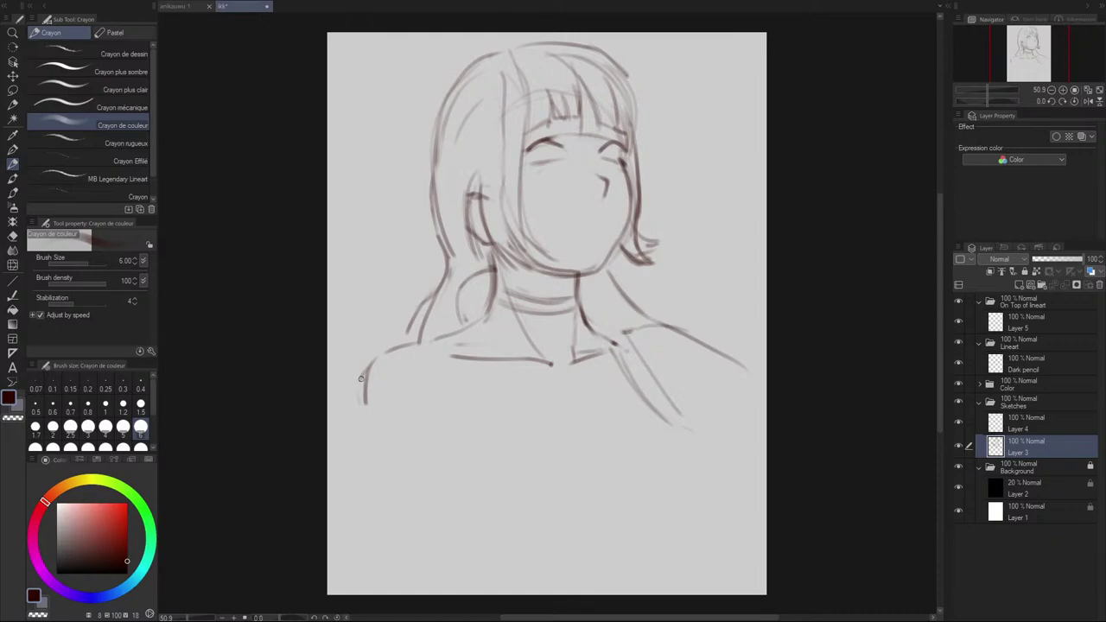
Step: Strengthen the far collarbone, and draw the near arm's long outer edge with a faint crease below the near collarbone
left_click_drag(361, 379, 364, 495)
left_click_drag(595, 331, 641, 341)
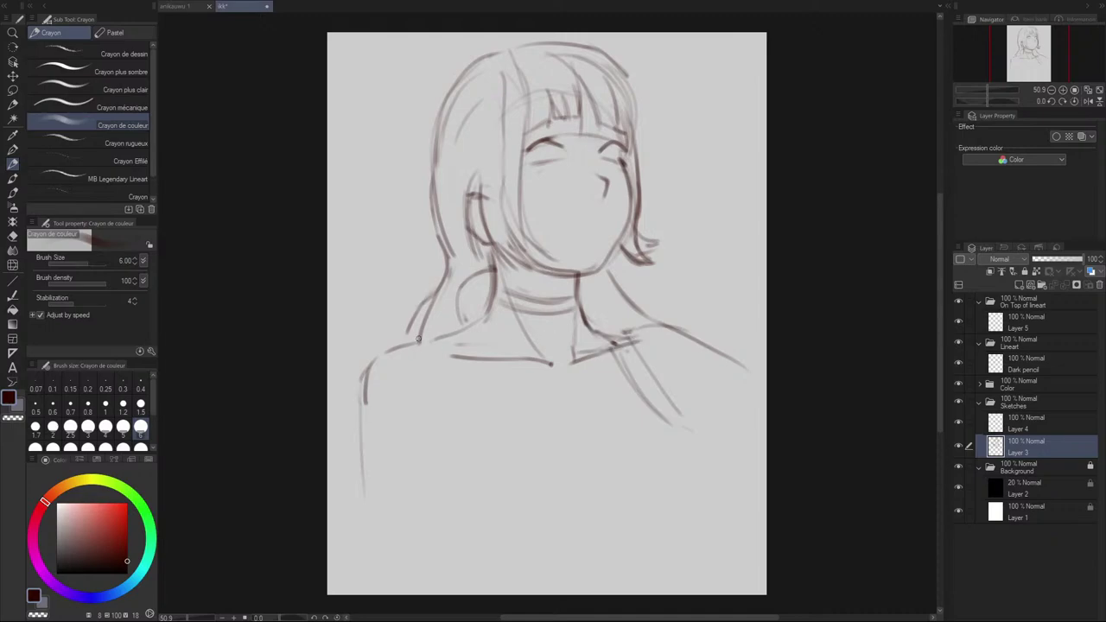
mouse_move(450, 353)
left_mouse_down()
mouse_move(425, 357)
mouse_move(433, 410)
left_mouse_up()
key("ctrl+z")
key("ctrl+z")
mouse_move(447, 364)
left_mouse_down()
mouse_move(428, 402)
mouse_move(448, 437)
left_mouse_up()
Step: Select the whole sketch with a rectangle, scale it down to about 82%, center it on the page and deselect
scroll(628, 294, "down", 1)
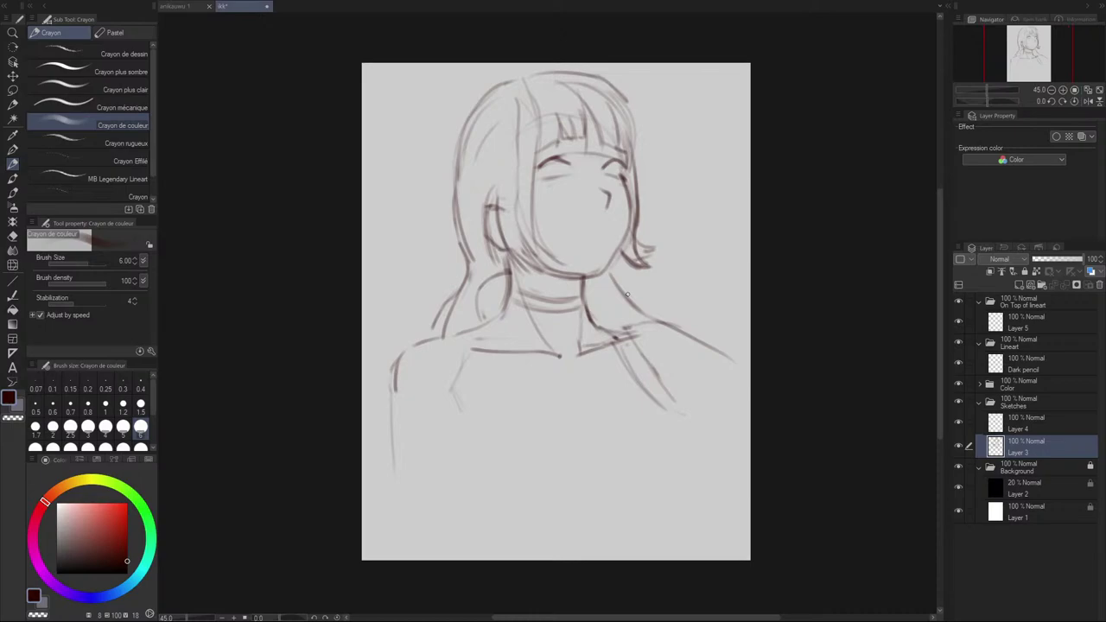
left_click(13, 91)
left_click(130, 59)
mouse_move(333, 57)
left_mouse_down()
mouse_move(562, 202)
mouse_move(779, 531)
mouse_move(778, 522)
left_mouse_up()
left_click(600, 540)
mouse_move(749, 66)
left_mouse_down()
mouse_move(718, 101)
mouse_move(672, 226)
left_mouse_up()
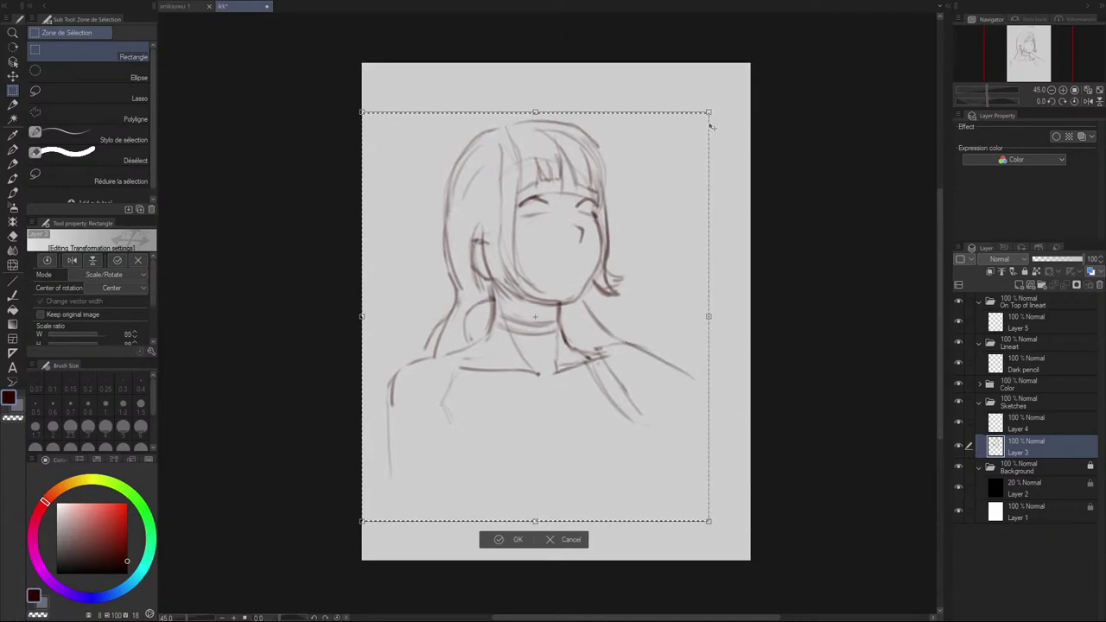
left_click_drag(709, 112, 697, 126)
left_click_drag(668, 200, 692, 179)
mouse_move(721, 107)
left_mouse_down()
mouse_move(667, 202)
mouse_move(669, 193)
left_mouse_up()
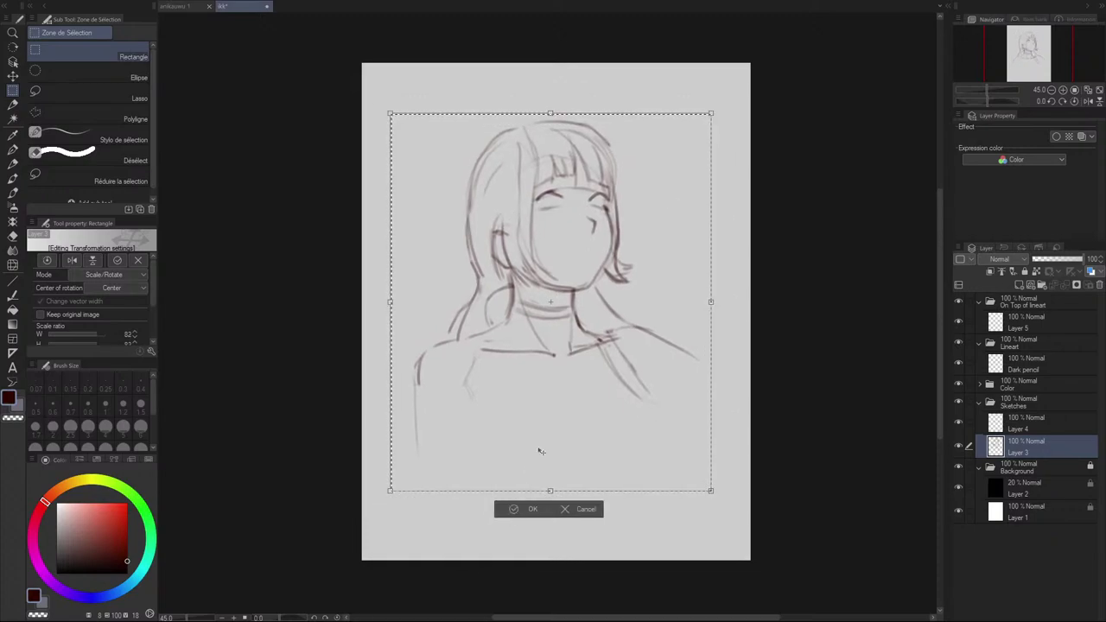
left_click_drag(581, 377, 584, 366)
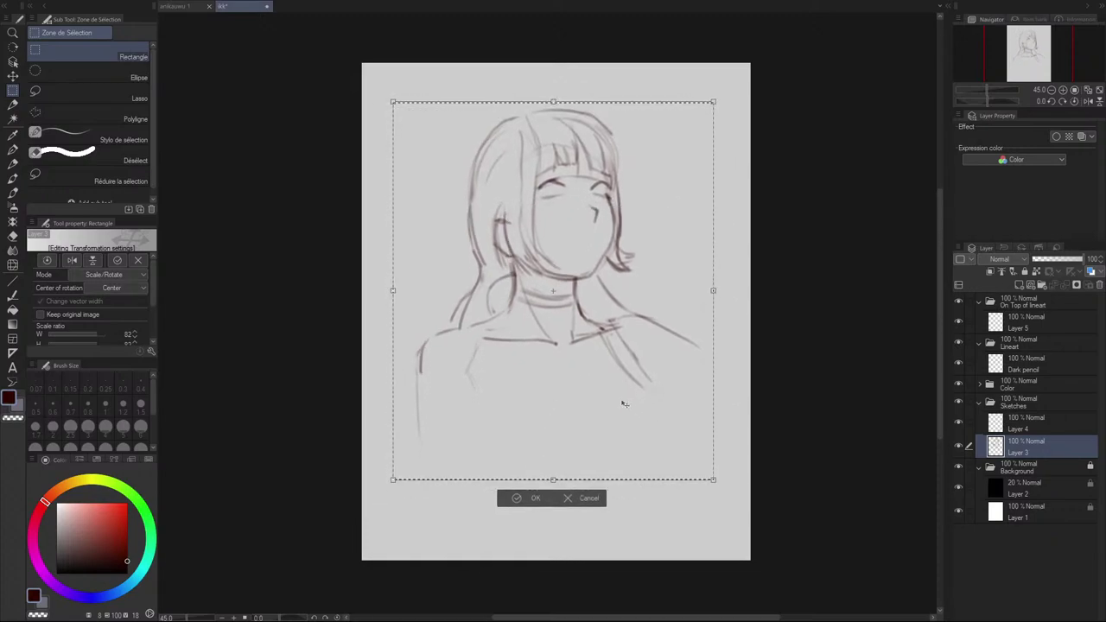
left_click(507, 502)
left_click(455, 499)
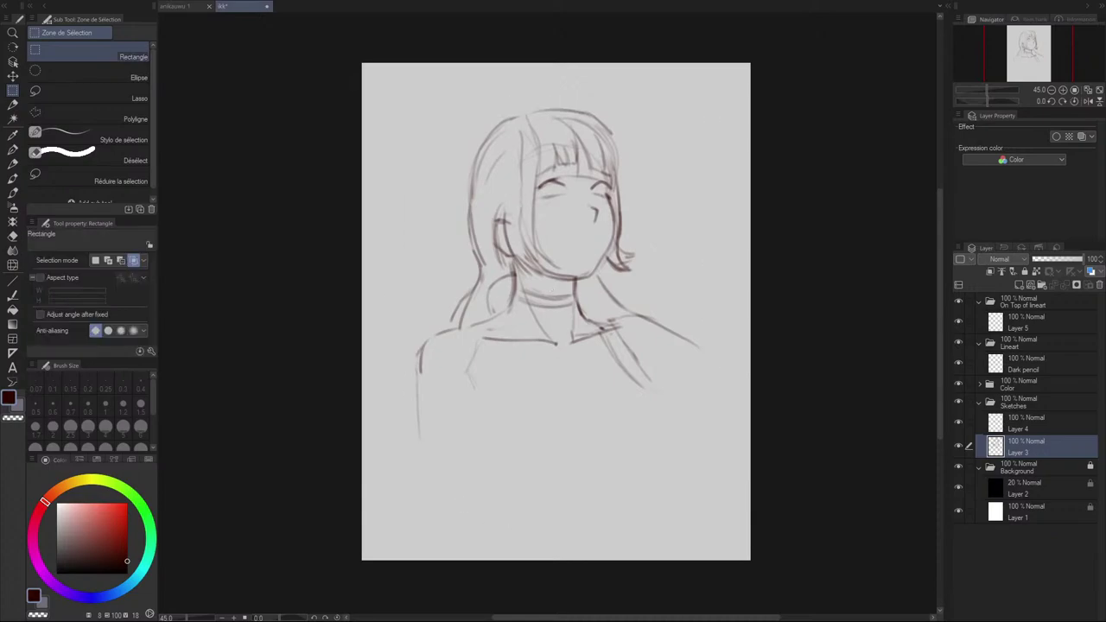
Step: Redraw the near shoulder as a wider, rounder curve extending down into the outer arm
key("p")
left_click_drag(419, 408, 431, 340)
key("ctrl+z")
mouse_move(416, 412)
left_mouse_down()
mouse_move(434, 337)
mouse_move(408, 377)
left_mouse_up()
key("ctrl+z")
key("ctrl+z")
key("ctrl+z")
mouse_move(469, 329)
left_mouse_down()
mouse_move(419, 349)
mouse_move(408, 398)
left_mouse_up()
key("ctrl+z")
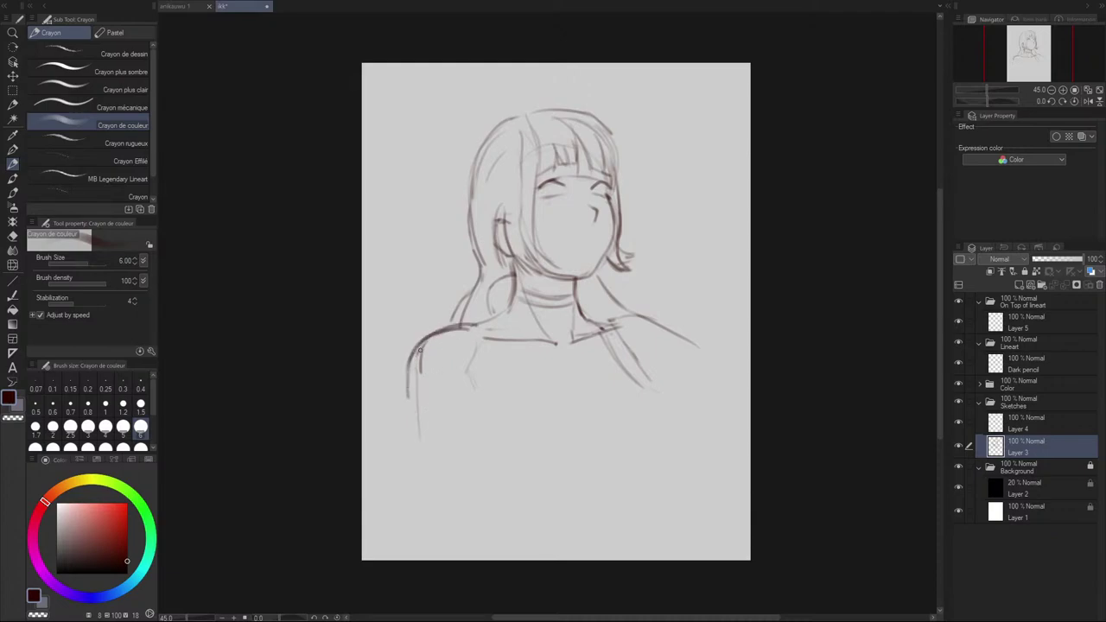
key("ctrl+z")
left_click_drag(413, 353, 411, 409)
Step: Draw a diagonal line from the near chest crease down to the arm and strengthen the arm's lower outer edge
left_click_drag(478, 341, 418, 457)
key("ctrl+z")
key("ctrl+z")
mouse_move(468, 372)
left_mouse_down()
mouse_move(417, 421)
mouse_move(416, 450)
left_mouse_up()
left_click_drag(410, 404, 414, 440)
left_click_drag(418, 387, 409, 406)
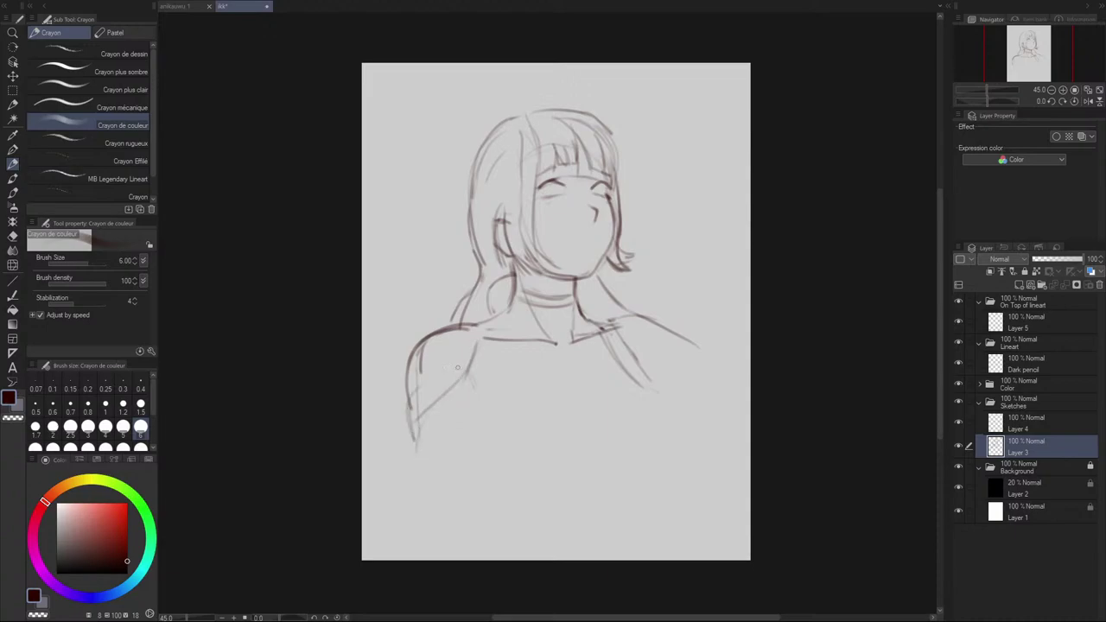
mouse_move(607, 330)
left_mouse_down()
mouse_move(634, 315)
mouse_move(605, 328)
mouse_move(689, 373)
left_mouse_up()
key("ctrl+z")
left_click_drag(633, 350, 679, 356)
key("ctrl+z")
key("ctrl+z")
Step: Erase the far shoulder slope, redraw it as a shorter rounded shoulder, and flip the canvas view horizontally
key("e")
left_click_drag(598, 329, 691, 344)
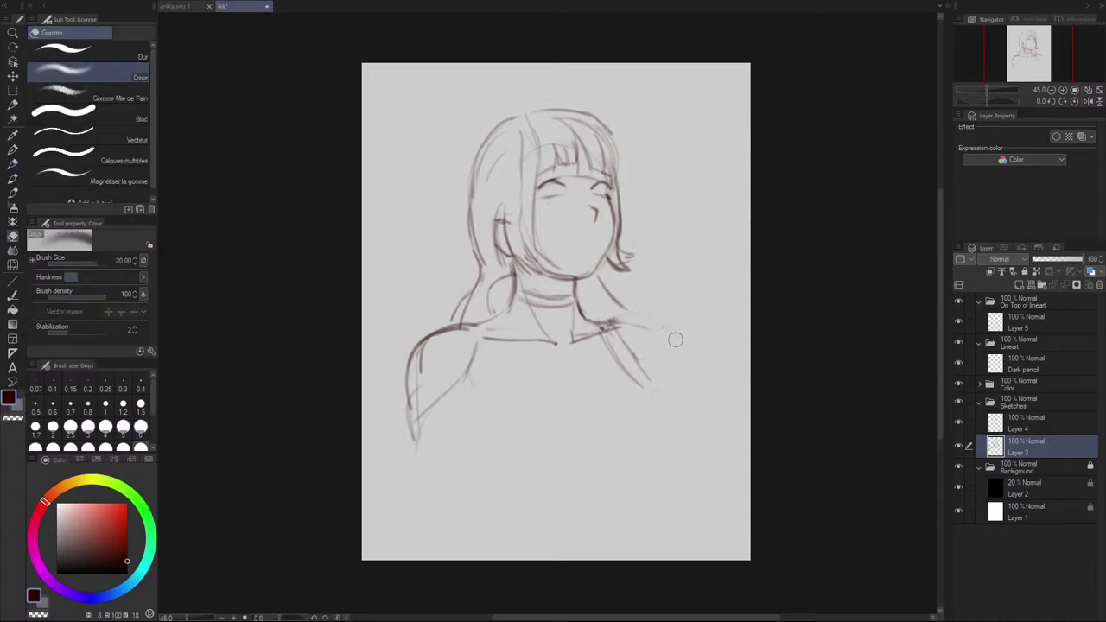
key("p")
left_click_drag(595, 319, 660, 323)
left_click_drag(635, 321, 671, 331)
key("ctrl+z")
key("ctrl+z")
mouse_move(600, 322)
left_mouse_down()
mouse_move(642, 321)
mouse_move(613, 324)
mouse_move(657, 326)
mouse_move(631, 323)
mouse_move(678, 352)
left_mouse_up()
key("ctrl+z")
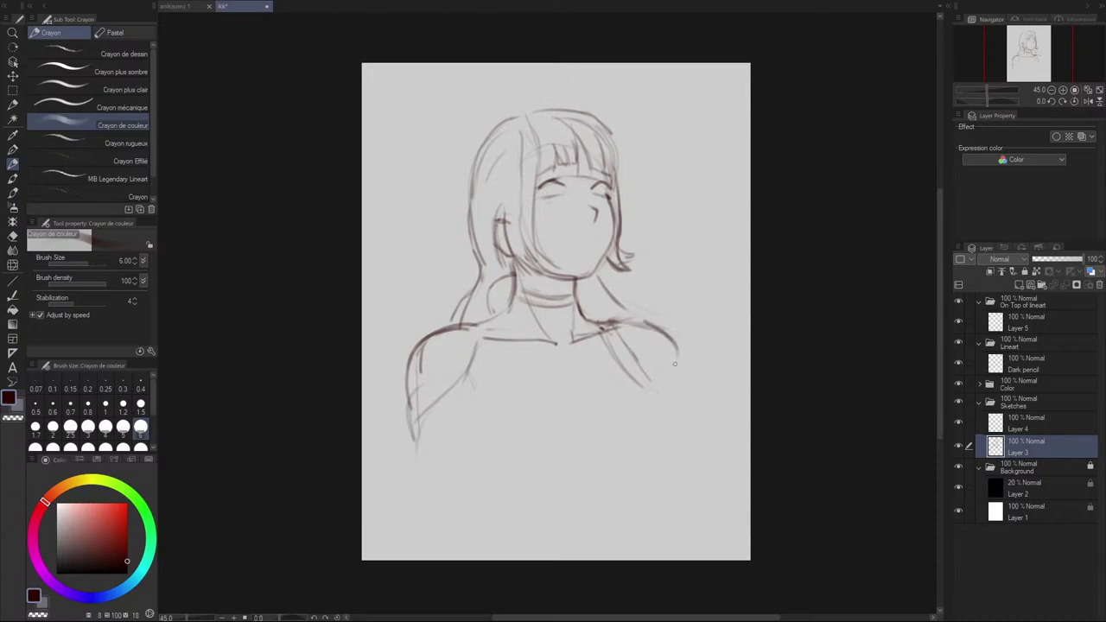
left_click(1089, 102)
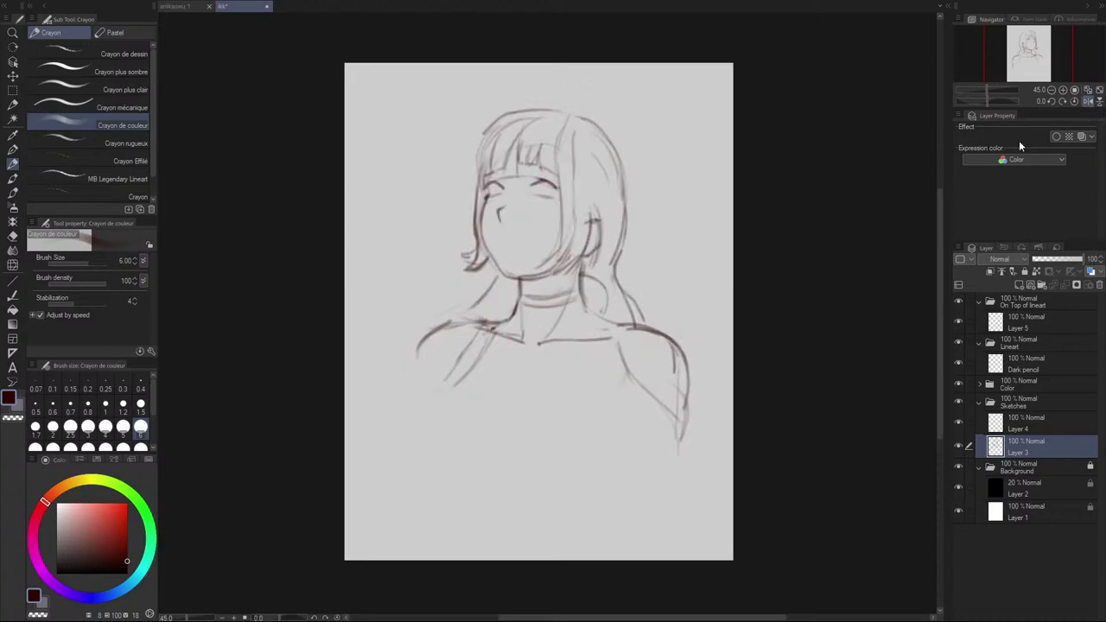
Step: Soften the near shoulder with the eraser, redraw its rounded outline and strengthen the line from the chest crease down the arm
key("e")
mouse_move(617, 323)
left_mouse_down()
mouse_move(688, 353)
mouse_move(672, 357)
mouse_move(681, 384)
left_mouse_up()
key("p")
left_click_drag(589, 309, 682, 355)
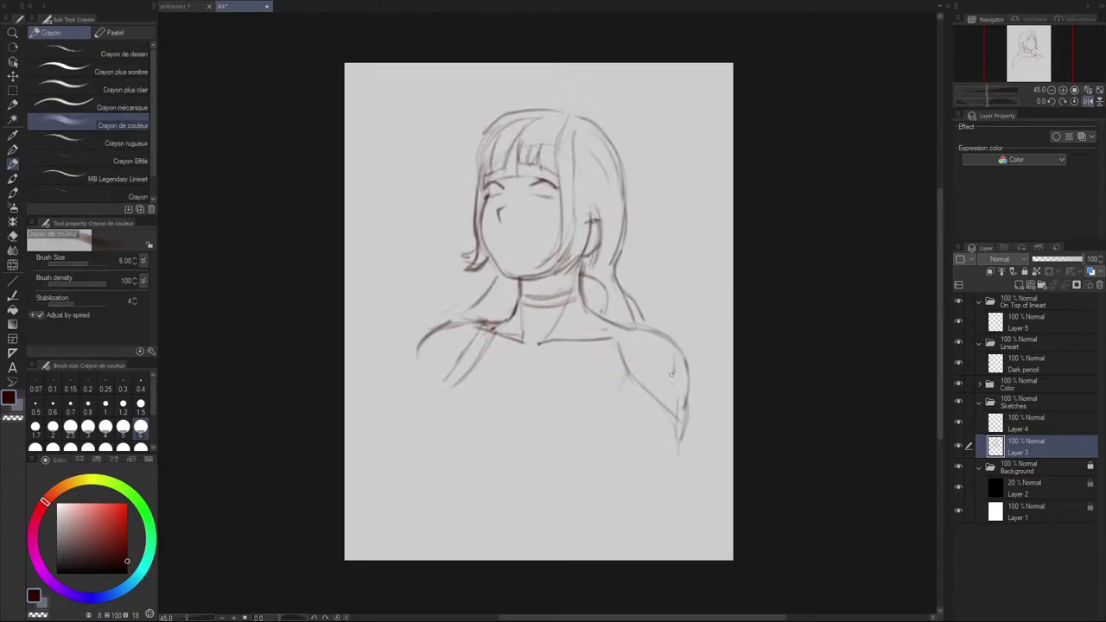
key("ctrl+z")
mouse_move(629, 328)
left_mouse_down()
mouse_move(674, 348)
mouse_move(688, 385)
mouse_move(681, 428)
mouse_move(673, 413)
left_mouse_up()
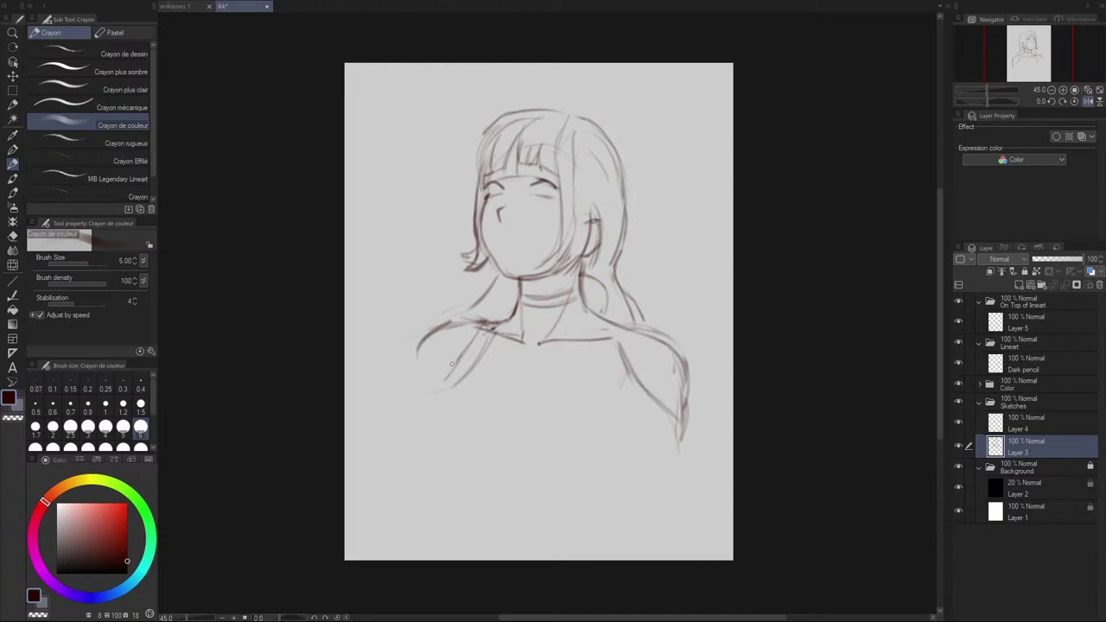
Step: Darken the far chest crease, rework the far shoulder strokes and flip the canvas view back horizontally
mouse_move(452, 363)
left_mouse_down()
mouse_move(482, 333)
mouse_move(440, 384)
mouse_move(478, 329)
mouse_move(446, 379)
mouse_move(473, 338)
mouse_move(417, 362)
mouse_move(413, 385)
left_mouse_up()
key("ctrl+z")
key("ctrl+z")
key("ctrl+z")
left_click_drag(481, 322, 424, 368)
key("ctrl+z")
mouse_move(496, 321)
left_mouse_down()
mouse_move(460, 332)
mouse_move(450, 360)
mouse_move(497, 324)
mouse_move(451, 325)
mouse_move(411, 372)
left_mouse_up()
key("ctrl+z")
scroll(591, 222, "up", 2)
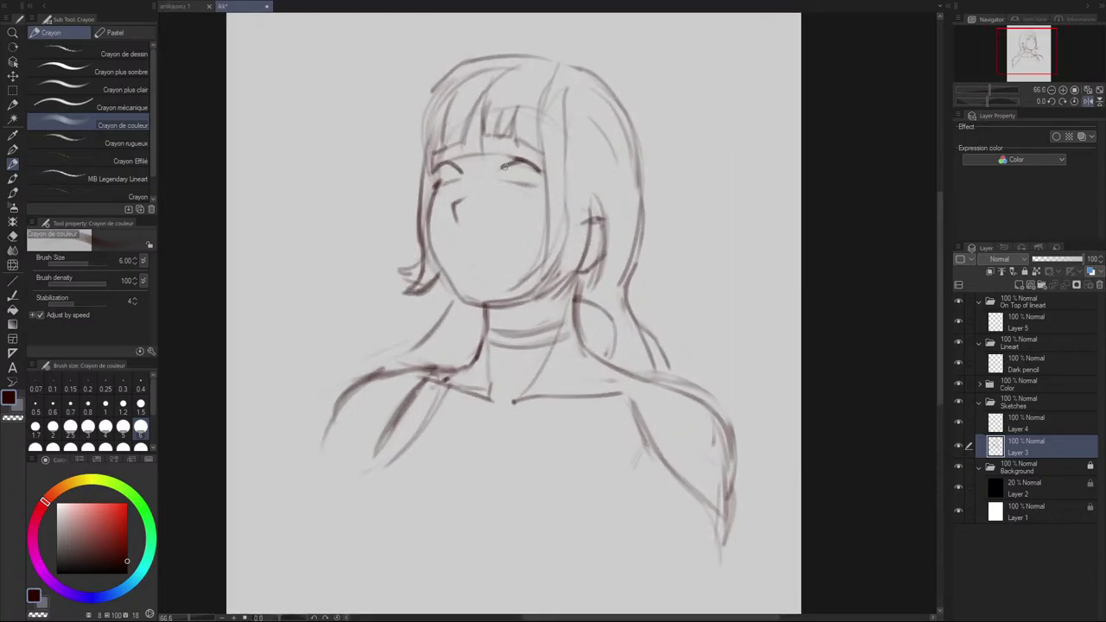
left_click(1086, 102)
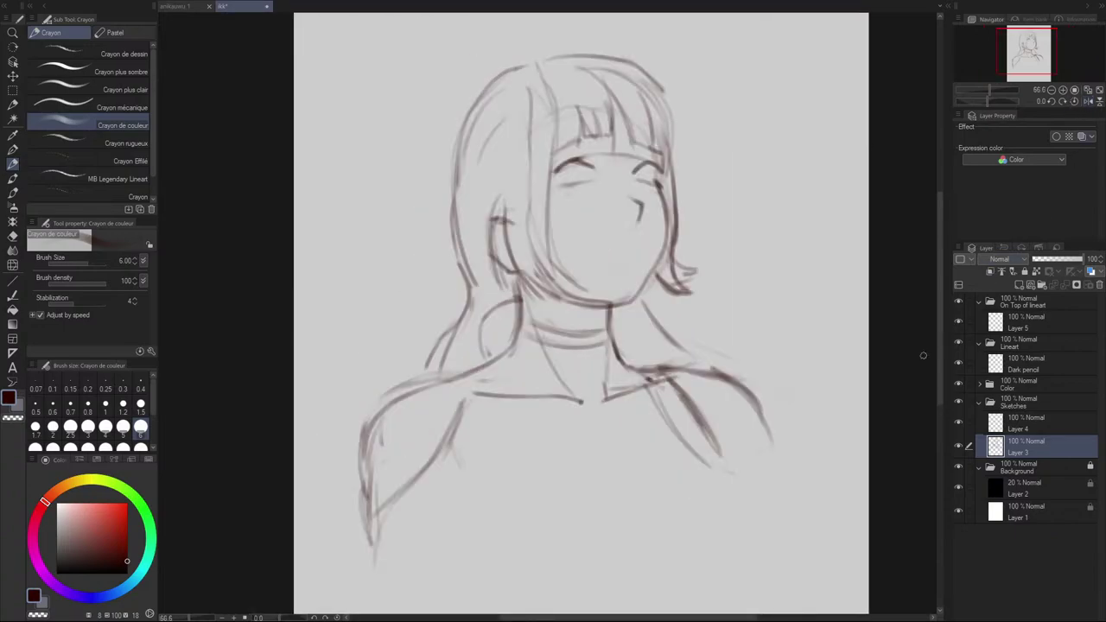
Step: Set the pencil brush size to 3, turn on the blue layer color for Layer 3 and make Layer 4 active
left_click(88, 427)
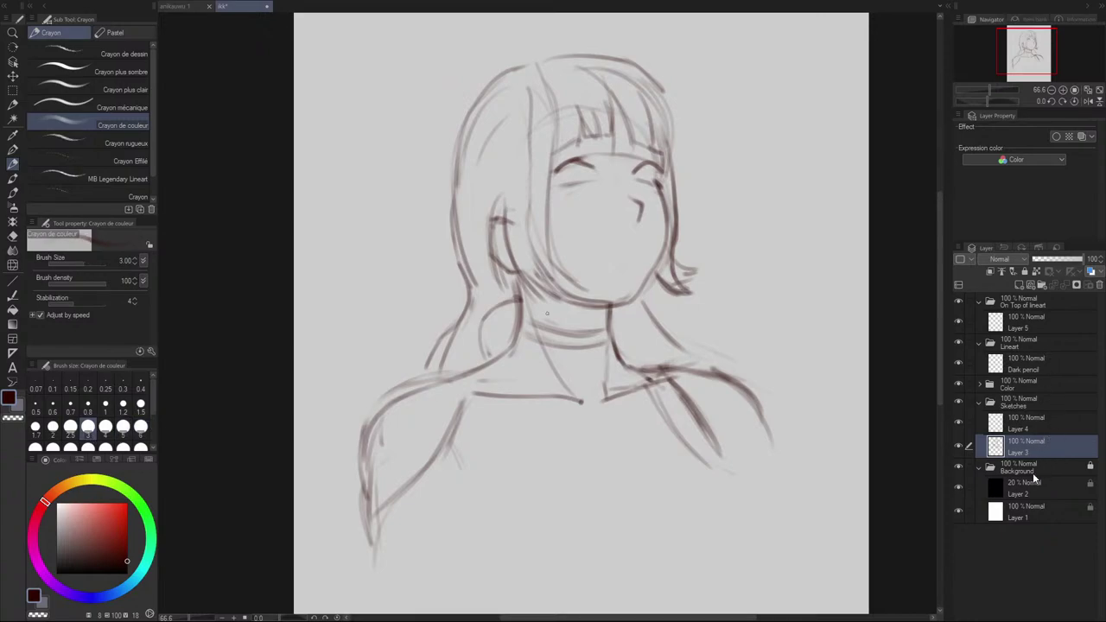
left_click(1090, 272)
left_click(1049, 431)
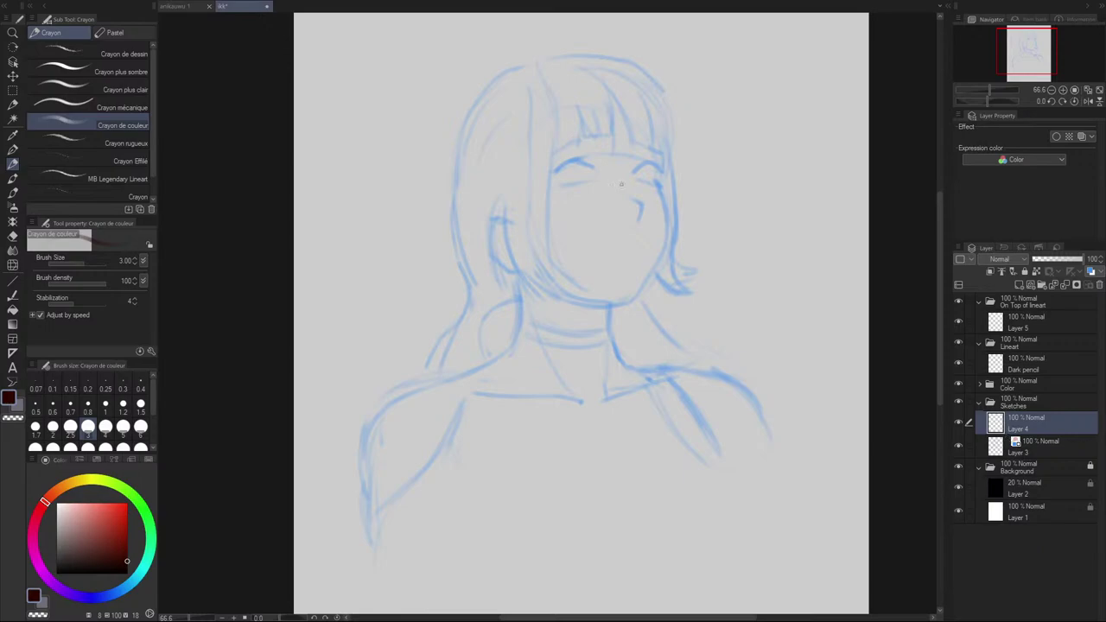
Step: Draw the upper and lower eyelid lines of both eyes over the blue sketch on Layer 4
left_click_drag(559, 186, 598, 182)
mouse_move(593, 172)
left_mouse_down()
mouse_move(571, 164)
mouse_move(554, 183)
left_mouse_up()
key("ctrl+z")
key("ctrl+z")
key("ctrl+z")
key("ctrl+z")
key("ctrl+z")
key("ctrl+z")
key("ctrl+z")
key("ctrl+z")
left_click_drag(586, 163, 555, 181)
mouse_move(632, 179)
left_mouse_down()
mouse_move(651, 161)
mouse_move(646, 184)
left_mouse_up()
key("ctrl+z")
key("ctrl+z")
key("ctrl+z")
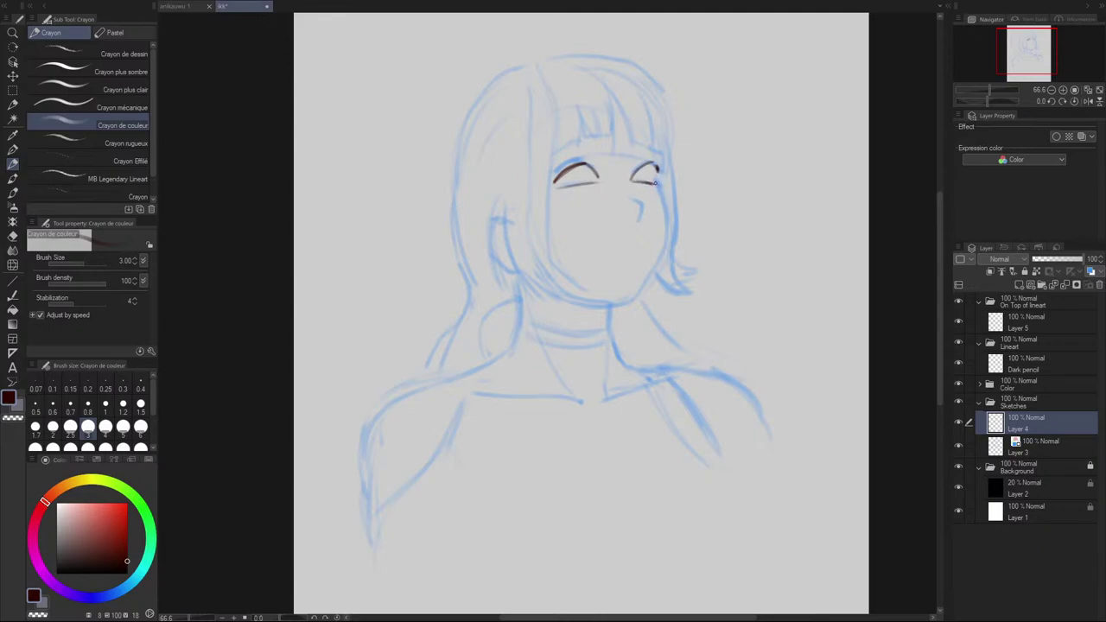
Step: Draw the far cheek contour from the outer eye corner down the side of the face
mouse_move(659, 192)
left_mouse_down()
mouse_move(669, 225)
mouse_move(662, 256)
left_mouse_up()
key("ctrl+z")
key("ctrl+z")
key("ctrl+z")
left_click_drag(660, 190, 668, 246)
Step: Draw two curved fringe strands from the parting to the forehead and the near end of the fringe's lower edge
left_click_drag(554, 156, 583, 145)
key("ctrl+z")
left_click_drag(552, 65, 580, 145)
mouse_move(546, 62)
left_mouse_down()
mouse_move(571, 89)
mouse_move(537, 52)
mouse_move(596, 55)
mouse_move(627, 97)
mouse_move(637, 138)
left_mouse_up()
key("ctrl+z")
mouse_move(573, 49)
left_mouse_down()
mouse_move(659, 101)
mouse_move(650, 97)
mouse_move(670, 160)
left_mouse_up()
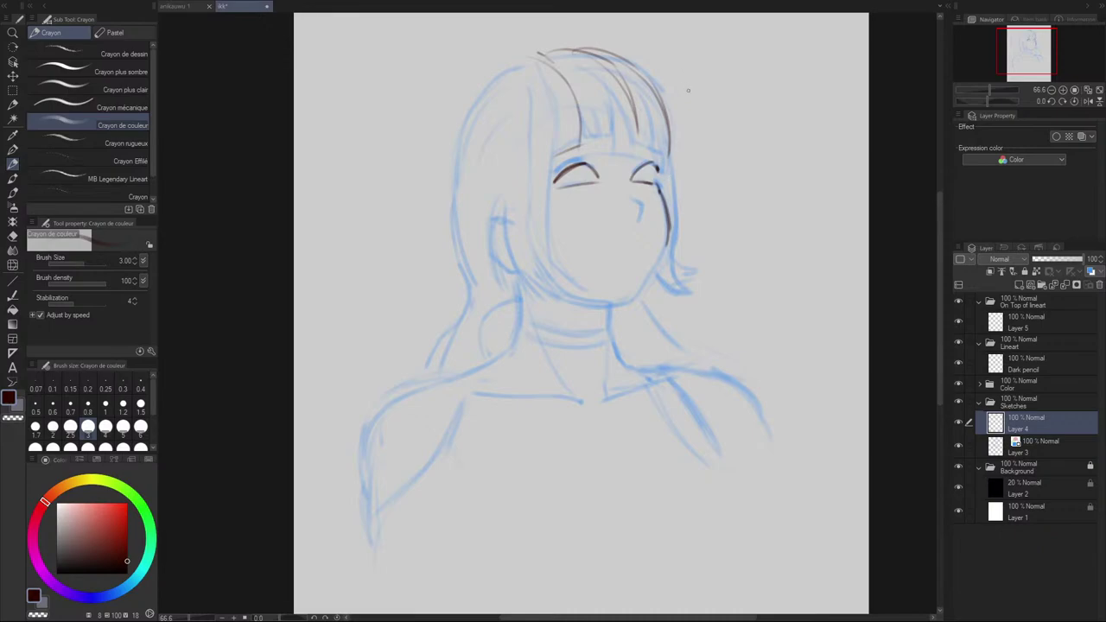
key("ctrl+z")
key("ctrl+z")
key("ctrl+z")
key("ctrl+z")
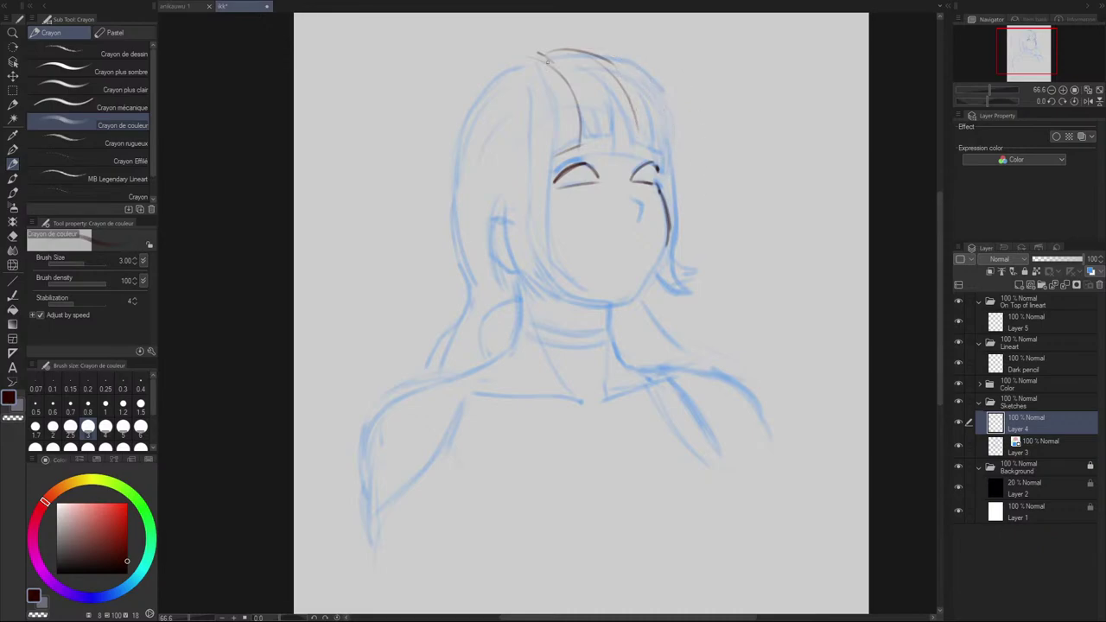
Step: Draw a short crown stroke behind the parting and try out the outer curve of the back hair
mouse_move(537, 58)
left_mouse_down()
mouse_move(474, 83)
mouse_move(445, 163)
left_mouse_up()
key("ctrl+z")
key("ctrl+z")
key("ctrl+z")
mouse_move(493, 63)
left_mouse_down()
mouse_move(448, 182)
mouse_move(479, 82)
mouse_move(441, 143)
left_mouse_up()
key("ctrl+z")
key("ctrl+z")
mouse_move(510, 59)
left_mouse_down()
mouse_move(444, 195)
mouse_move(456, 259)
mouse_move(474, 281)
left_mouse_up()
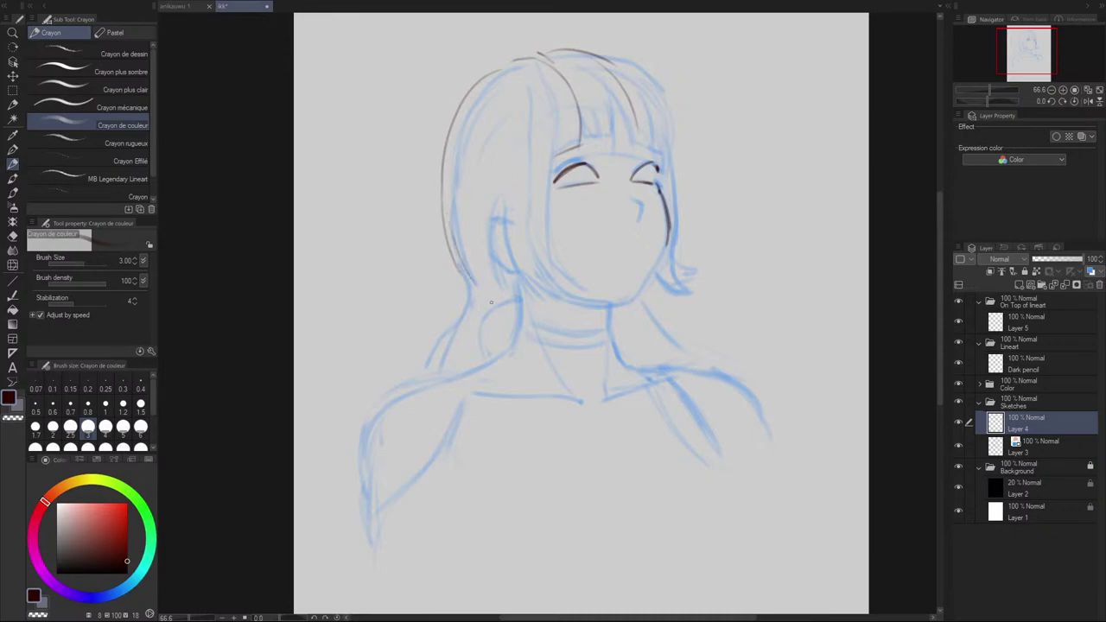
key("ctrl+z")
key("ctrl+z")
key("ctrl+z")
mouse_move(511, 58)
left_mouse_down()
mouse_move(453, 90)
mouse_move(442, 143)
left_mouse_up()
key("ctrl+z")
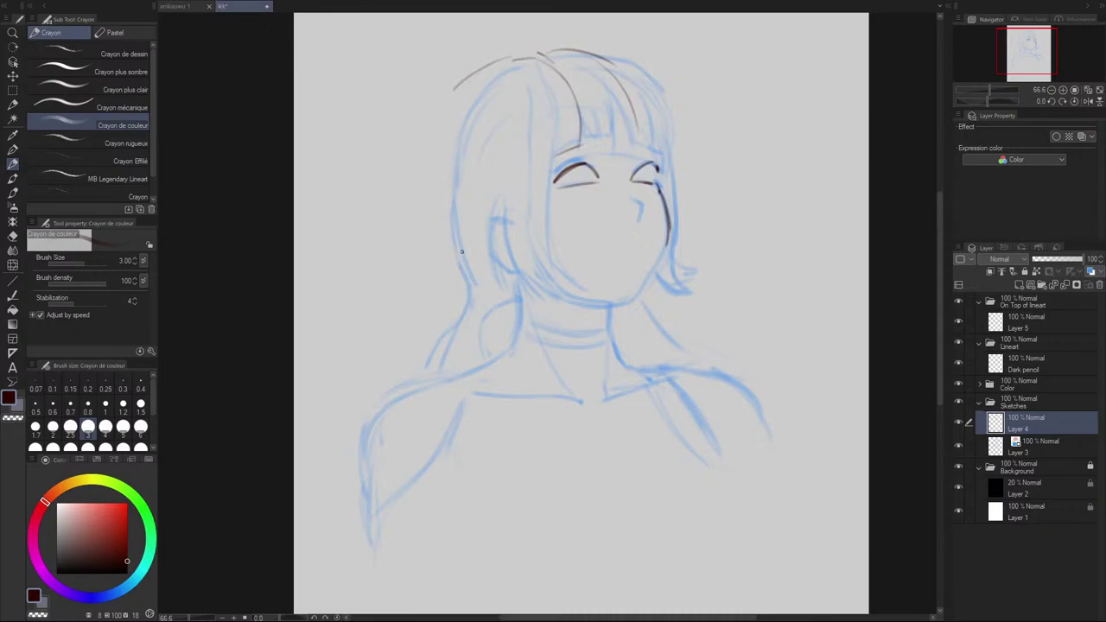
key("ctrl+z")
key("ctrl+z")
Step: Draw the long edge of the near side lock from the parting down past the near eye
mouse_move(551, 120)
left_mouse_down()
mouse_move(539, 205)
mouse_move(548, 200)
left_mouse_up()
key("ctrl+z")
left_click_drag(550, 116, 543, 169)
key("ctrl+z")
mouse_move(557, 100)
left_mouse_down()
mouse_move(541, 221)
mouse_move(566, 277)
left_mouse_up()
key("ctrl+z")
key("ctrl+z")
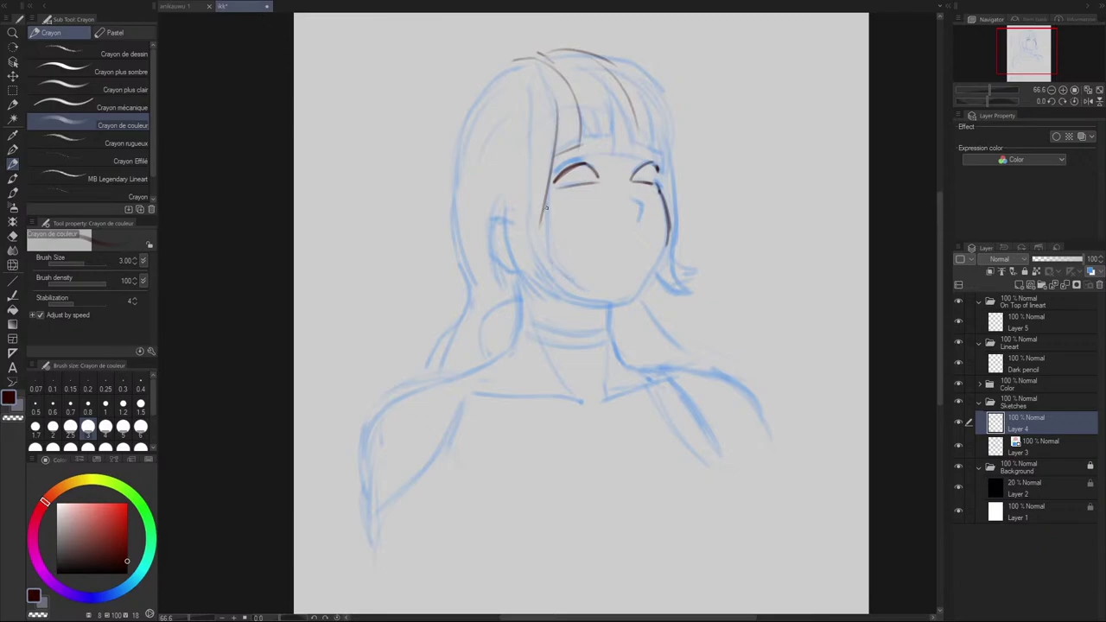
Step: Draw the near cheek line and the curved side lock sweeping under the jaw
left_click_drag(548, 206, 564, 276)
key("ctrl+z")
left_click_drag(548, 204, 581, 288)
left_click_drag(521, 215, 572, 287)
mouse_move(522, 177)
left_mouse_down()
mouse_move(531, 234)
mouse_move(579, 287)
left_mouse_up()
key("ctrl+z")
left_click_drag(518, 221, 567, 284)
Step: Darken the upper eyelids, add a crease above the far eye and extend the fringe's lower edge
left_click_drag(632, 176, 657, 168)
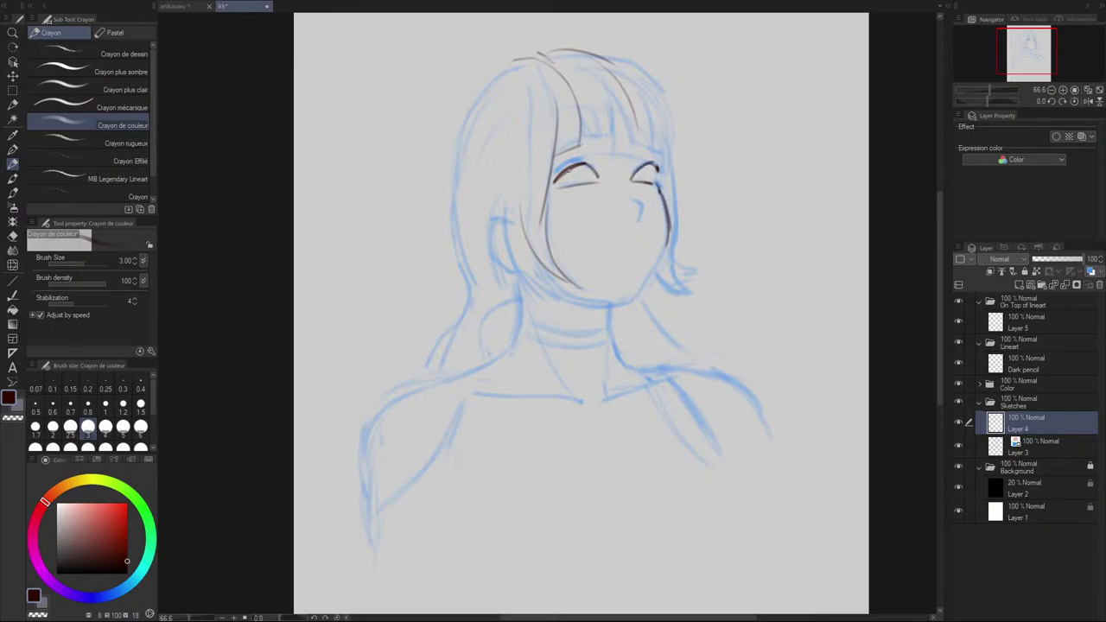
left_click_drag(568, 171, 581, 164)
key("ctrl+z")
left_click_drag(558, 168, 655, 159)
Step: Draw the nose bridge as a curve from the inner corner of the far eye down to the nose
left_click_drag(631, 167, 635, 203)
key("ctrl+z")
left_click_drag(626, 164, 633, 200)
key("ctrl+z")
key("ctrl+z")
key("ctrl+z")
left_click_drag(626, 161, 641, 205)
key("ctrl+z")
key("ctrl+z")
key("ctrl+z")
left_click_drag(626, 162, 634, 197)
key("ctrl+z")
key("ctrl+z")
key("ctrl+z")
left_click_drag(623, 158, 638, 206)
key("ctrl+z")
key("ctrl+z")
left_click_drag(624, 161, 641, 203)
key("ctrl+z")
key("ctrl+z")
Step: Draw the nose tip and its short underside stroke at the end of the bridge line
left_click_drag(638, 201, 638, 218)
key("ctrl+z")
key("ctrl+z")
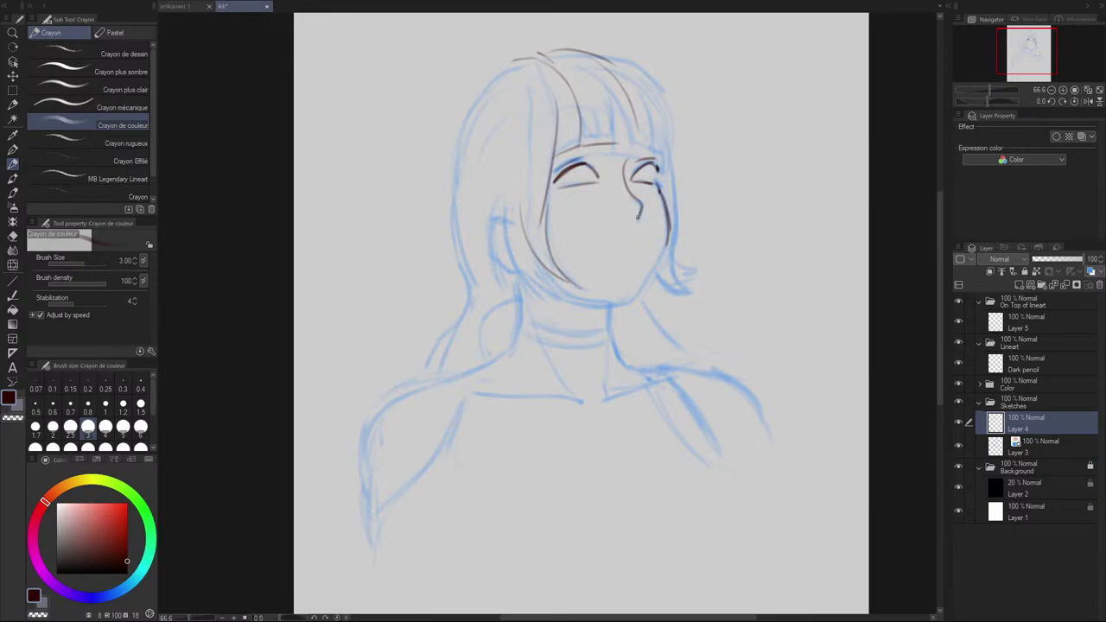
key("ctrl+z")
key("ctrl+z")
left_click_drag(641, 205, 640, 221)
Step: Refine the outer corner of the far eye and flip the canvas view horizontally
left_click_drag(658, 169, 655, 181)
key("ctrl+z")
left_click_drag(665, 152, 659, 180)
key("ctrl+z")
left_click(1088, 101)
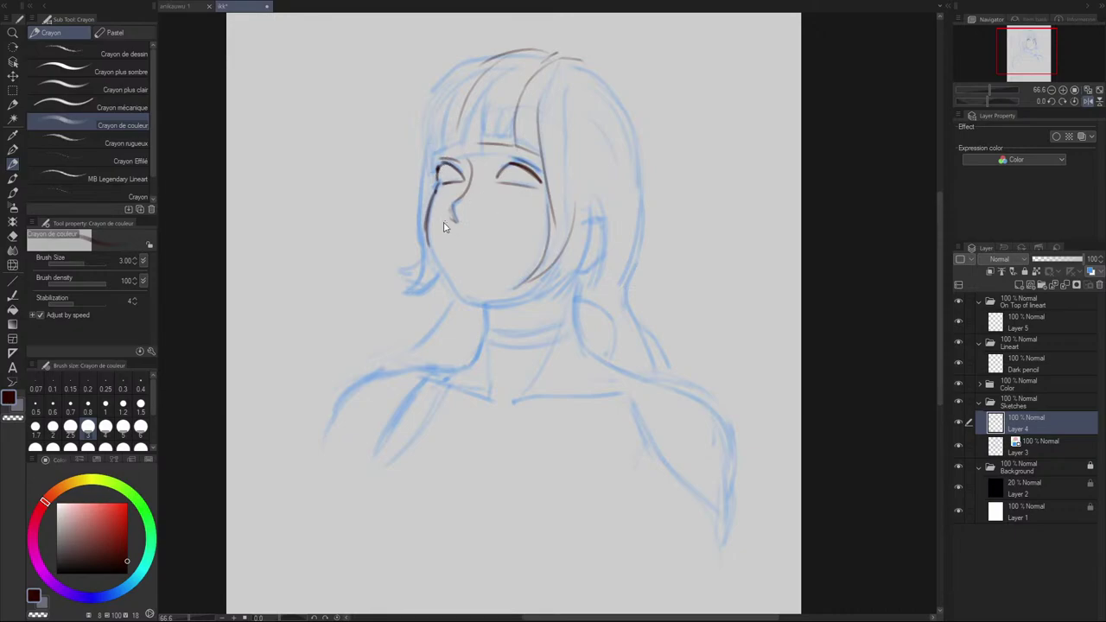
Step: Lighten the dark far cheek line with the soft eraser and try new pencil strokes along it
left_click_drag(433, 202, 427, 225)
key("ctrl+z")
key("e")
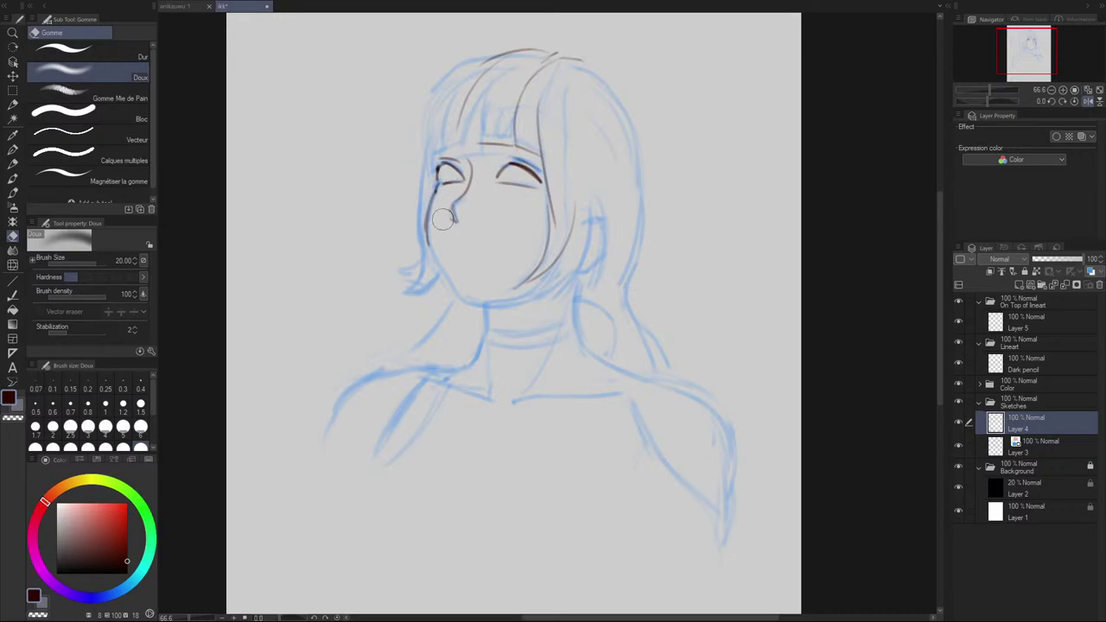
left_click_drag(440, 193, 427, 246)
key("p")
left_click_drag(434, 191, 427, 228)
key("ctrl+z")
left_click_drag(433, 199, 429, 254)
key("ctrl+z")
key("ctrl+z")
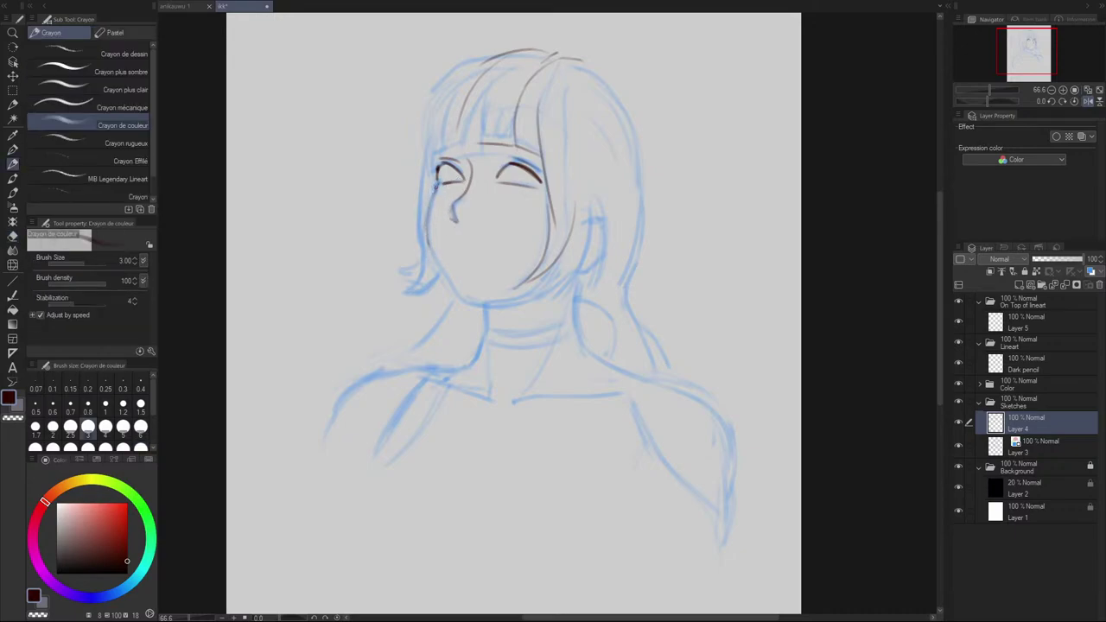
Step: Redraw the far side of the face as one contour from the eye along the cheek to the chin
mouse_move(436, 187)
left_mouse_down()
mouse_move(436, 261)
mouse_move(430, 247)
mouse_move(428, 232)
mouse_move(459, 295)
left_mouse_up()
key("ctrl+z")
left_click_drag(431, 251, 467, 307)
key("ctrl+z")
key("ctrl+z")
key("ctrl+z")
left_click_drag(428, 245, 463, 301)
key("ctrl+z")
key("ctrl+z")
key("ctrl+z")
left_click_drag(429, 250, 459, 301)
Step: Draw the irises in both eyes and add upper eyelashes to the near eye
mouse_move(443, 178)
left_mouse_down()
mouse_move(444, 166)
mouse_move(461, 177)
mouse_move(442, 181)
mouse_move(444, 166)
mouse_move(462, 176)
mouse_move(440, 181)
mouse_move(439, 169)
mouse_move(452, 181)
mouse_move(517, 185)
left_mouse_up()
key("ctrl+z")
key("ctrl+z")
key("ctrl+z")
key("ctrl+z")
key("ctrl+z")
mouse_move(523, 168)
left_mouse_down()
mouse_move(520, 185)
mouse_move(505, 184)
mouse_move(500, 155)
mouse_move(535, 173)
mouse_move(522, 157)
left_mouse_up()
key("ctrl+z")
key("ctrl+z")
key("ctrl+z")
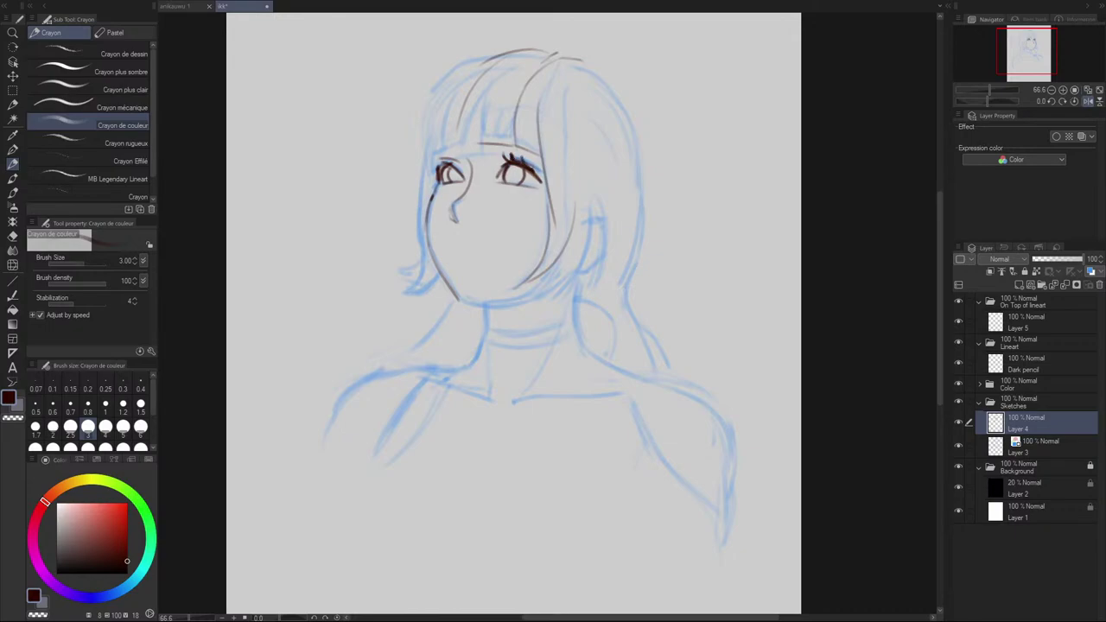
Step: Add upper lashes to the far eye and short lower-lid strokes beneath both eyes
mouse_move(439, 164)
left_mouse_down()
mouse_move(433, 156)
mouse_move(523, 193)
left_mouse_up()
key("ctrl+z")
key("ctrl+z")
mouse_move(437, 191)
left_mouse_down()
mouse_move(468, 187)
mouse_move(434, 192)
left_mouse_up()
key("ctrl+z")
Step: Draw a short slanted line from beside the near eye toward the ear and mark the ear's upper and lower edges
left_click_drag(582, 274, 578, 328)
key("ctrl+z")
left_click_drag(585, 264, 594, 268)
key("ctrl+z")
mouse_move(552, 184)
left_mouse_down()
mouse_move(583, 202)
mouse_move(574, 195)
left_mouse_up()
key("ctrl+z")
key("ctrl+z")
key("ctrl+z")
key("ctrl+z")
key("ctrl+z")
key("ctrl+z")
key("ctrl+z")
key("ctrl+z")
key("ctrl+z")
key("ctrl+z")
key("ctrl+z")
key("ctrl+z")
key("ctrl+z")
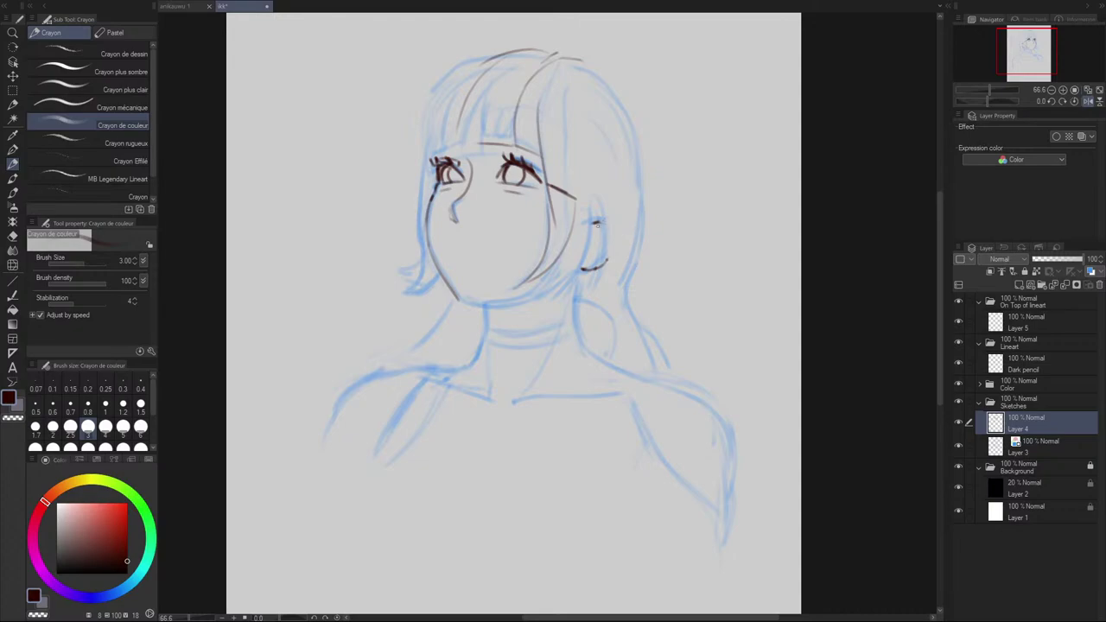
Step: Outline the ear with a rounded outer curve and an inner line, reworking the strokes until they fit the sketch
mouse_move(595, 222)
left_mouse_down()
mouse_move(615, 231)
mouse_move(609, 256)
left_mouse_up()
key("ctrl+z")
key("ctrl+z")
mouse_move(608, 210)
left_mouse_down()
mouse_move(608, 272)
mouse_move(609, 229)
mouse_move(593, 291)
left_mouse_up()
key("ctrl+z")
key("ctrl+z")
key("ctrl+z")
key("ctrl+z")
left_click_drag(599, 203, 605, 274)
key("ctrl+z")
left_click_drag(600, 225, 602, 314)
key("ctrl+z")
key("ctrl+z")
Step: Draw the back of the neck from below the ear, curving down into the top of the near shoulder
left_click_drag(582, 280, 576, 322)
key("ctrl+z")
key("ctrl+z")
left_click_drag(584, 273, 581, 331)
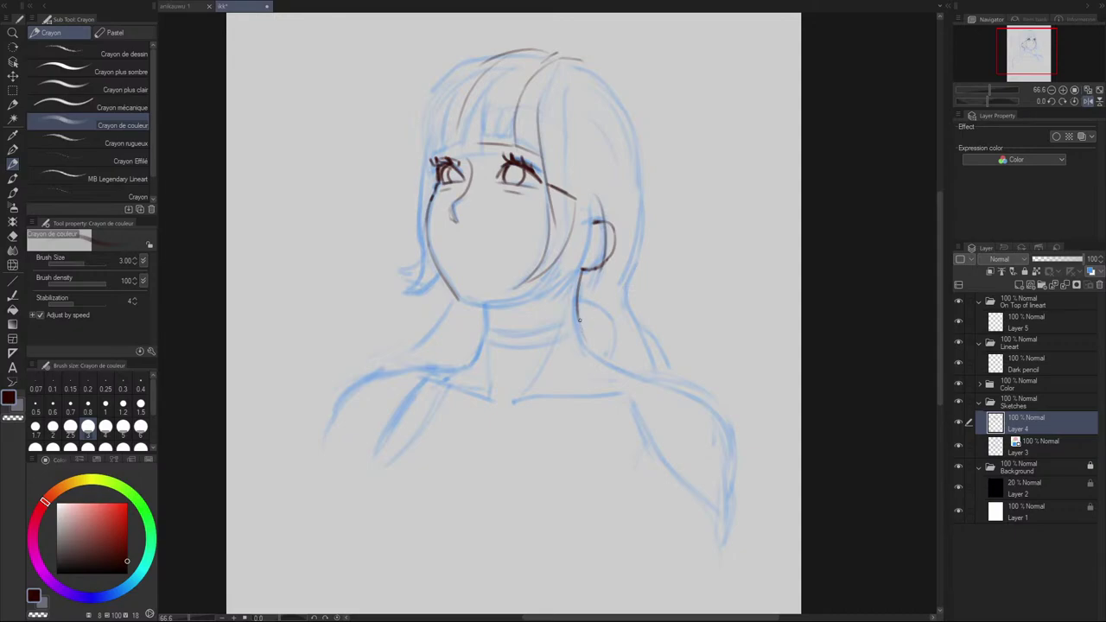
mouse_move(579, 321)
left_mouse_down()
mouse_move(599, 356)
mouse_move(583, 335)
mouse_move(626, 366)
mouse_move(715, 399)
left_mouse_up()
key("ctrl+z")
key("ctrl+z")
key("ctrl+z")
key("ctrl+z")
key("ctrl+z")
left_click_drag(631, 370, 669, 377)
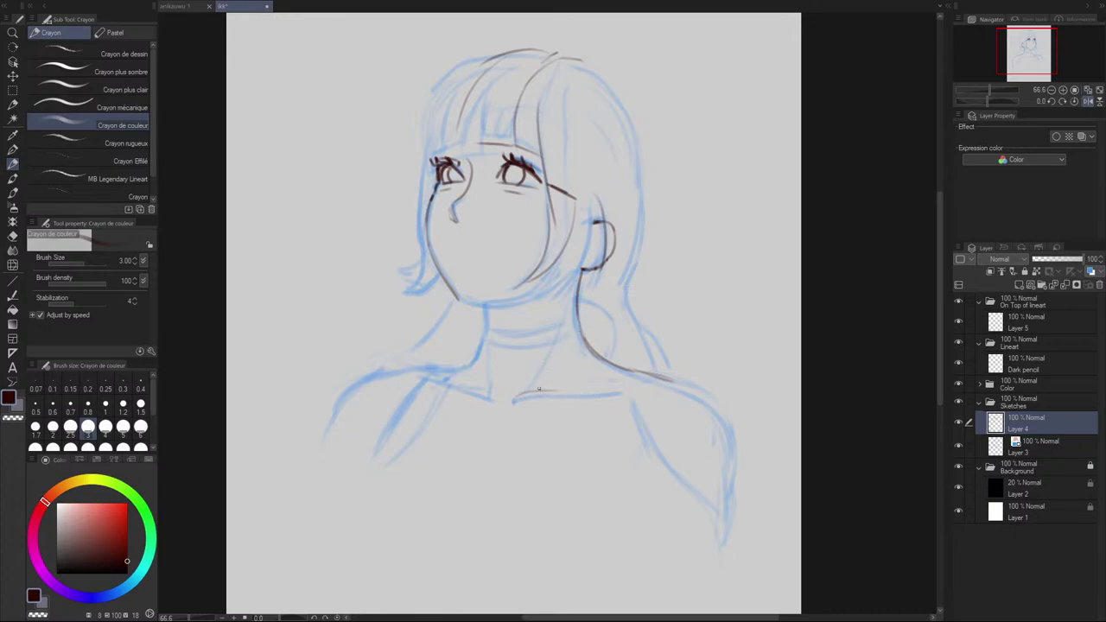
Step: Draw the near collarbone as a long, nearly horizontal line above the blue sketch line
mouse_move(522, 396)
left_mouse_down()
mouse_move(656, 377)
mouse_move(582, 385)
mouse_move(652, 392)
left_mouse_up()
key("ctrl+z")
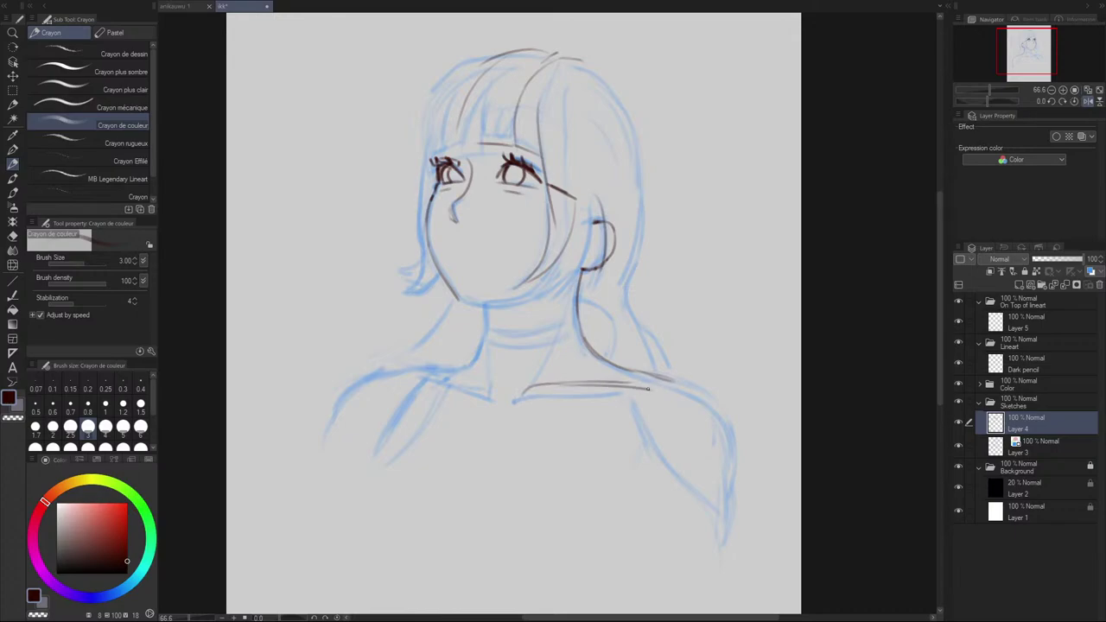
key("ctrl+z")
left_click_drag(572, 383, 638, 388)
key("ctrl+z")
key("ctrl+z")
mouse_move(558, 384)
left_mouse_down()
mouse_move(632, 391)
mouse_move(536, 388)
mouse_move(620, 387)
left_mouse_up()
key("ctrl+z")
key("ctrl+z")
key("ctrl+z")
key("ctrl+z")
key("ctrl+z")
Step: Draw the far collarbone sloping down toward the pit of the neck
mouse_move(447, 374)
left_mouse_down()
mouse_move(438, 370)
mouse_move(467, 383)
left_mouse_up()
key("ctrl+z")
key("ctrl+z")
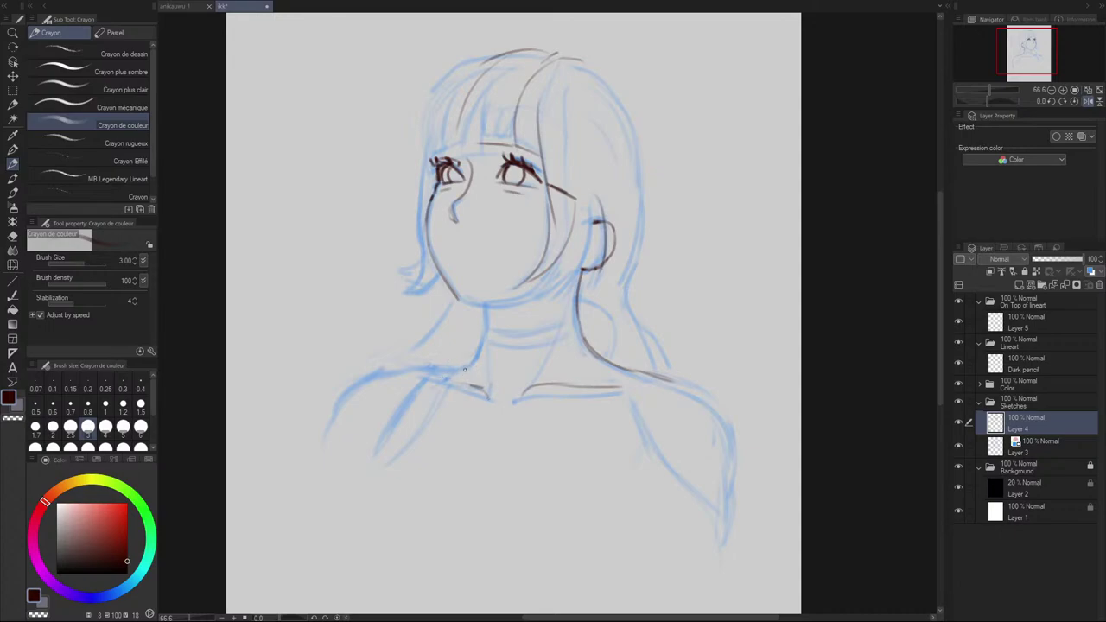
key("ctrl+z")
left_click_drag(459, 300, 483, 305)
key("ctrl+z")
mouse_move(467, 390)
left_mouse_down()
mouse_move(437, 389)
mouse_move(465, 385)
mouse_move(433, 379)
mouse_move(491, 404)
left_mouse_up()
key("ctrl+z")
Step: Draw the front line of the neck downward from below the chin
left_click_drag(484, 307, 482, 342)
key("ctrl+z")
key("ctrl+z")
key("ctrl+z")
left_click_drag(484, 309, 481, 347)
key("ctrl+z")
mouse_move(432, 252)
left_mouse_down()
mouse_move(425, 223)
mouse_move(437, 202)
mouse_move(432, 252)
left_mouse_up()
key("ctrl+z")
Step: Strengthen both lower-lid strokes, lighten the nose bridge line with the soft eraser, and redraw the nose contour
left_click_drag(437, 188, 447, 192)
left_click_drag(516, 192, 533, 194)
key("e")
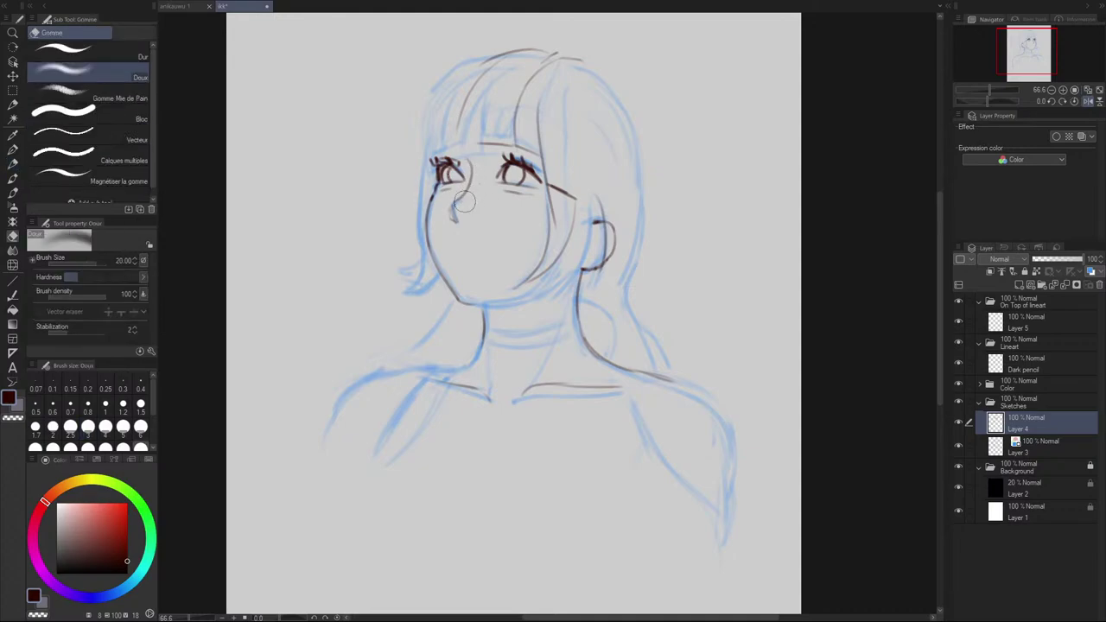
key("p")
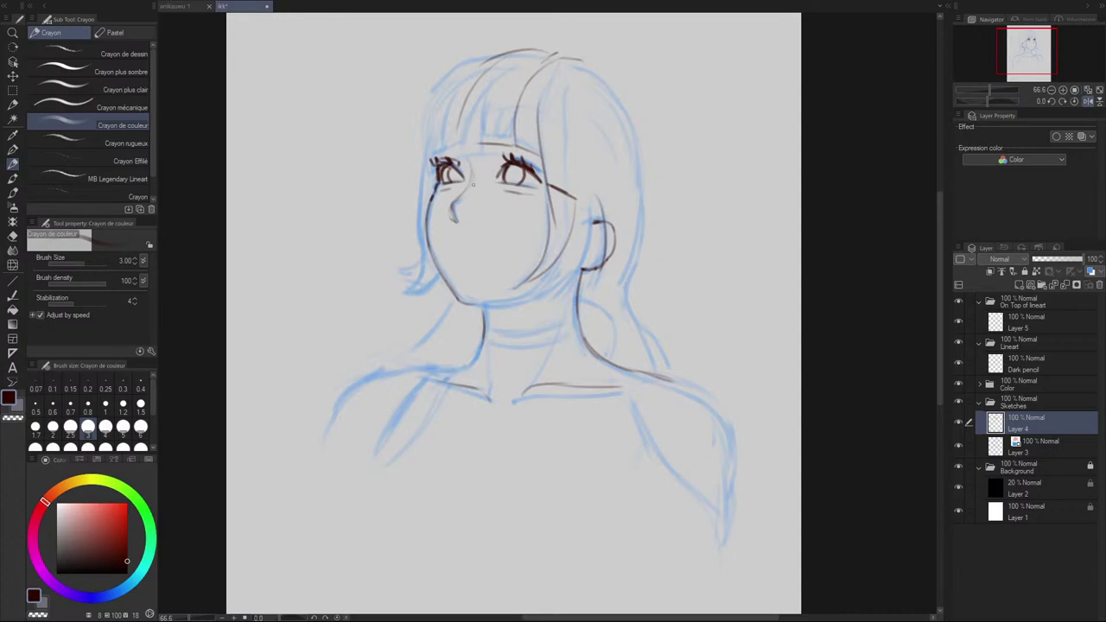
left_click_drag(453, 198, 459, 221)
Step: Draw the far side lock of hair as a long line from the fringe down past the cheek
mouse_move(438, 159)
left_mouse_down()
mouse_move(486, 143)
mouse_move(438, 157)
mouse_move(420, 202)
mouse_move(427, 227)
left_mouse_up()
key("ctrl+z")
key("ctrl+z")
mouse_move(428, 148)
left_mouse_down()
mouse_move(419, 252)
mouse_move(415, 211)
left_mouse_up()
key("ctrl+z")
key("ctrl+z")
mouse_move(422, 164)
left_mouse_down()
mouse_move(434, 134)
mouse_move(419, 200)
left_mouse_up()
key("ctrl+z")
key("ctrl+z")
key("ctrl+z")
left_click_drag(429, 142, 420, 219)
left_click_drag(425, 158, 440, 102)
key("ctrl+z")
key("ctrl+z")
left_click_drag(418, 211, 430, 131)
key("ctrl+z")
left_click_drag(418, 182, 419, 238)
Step: Finish the far side lock with outward-flicked, darkened tips beside the jaw
mouse_move(419, 219)
left_mouse_down()
mouse_move(410, 272)
mouse_move(393, 272)
mouse_move(411, 278)
mouse_move(410, 290)
mouse_move(423, 276)
mouse_move(412, 280)
left_mouse_up()
key("ctrl+z")
key("ctrl+z")
key("ctrl+z")
key("ctrl+z")
mouse_move(404, 280)
left_mouse_down()
mouse_move(388, 271)
mouse_move(411, 290)
mouse_move(434, 268)
mouse_move(427, 280)
left_mouse_up()
key("ctrl+z")
key("ctrl+z")
left_click_drag(416, 291, 429, 280)
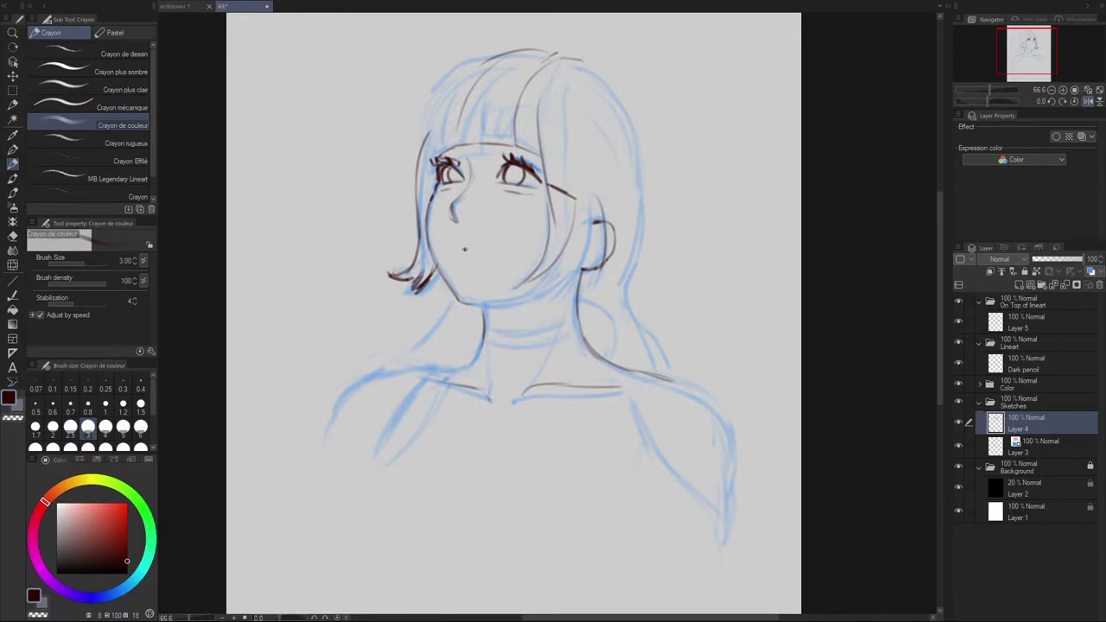
Step: Draw the slightly parted lips and a short shading stroke beneath the lower lip
left_click_drag(461, 249, 487, 262)
key("ctrl+z")
key("ctrl+z")
key("ctrl+z")
key("ctrl+z")
mouse_move(461, 274)
left_mouse_down()
mouse_move(481, 274)
mouse_move(463, 274)
left_mouse_up()
key("ctrl+z")
left_click_drag(474, 274, 481, 273)
mouse_move(510, 166)
left_mouse_down()
mouse_move(506, 182)
mouse_move(527, 171)
mouse_move(537, 182)
left_mouse_up()
key("ctrl+z")
key("ctrl+z")
Step: Lasso the near eye, scale it to 95%, shift it slightly toward the nose, and clear the selection
left_click(13, 93)
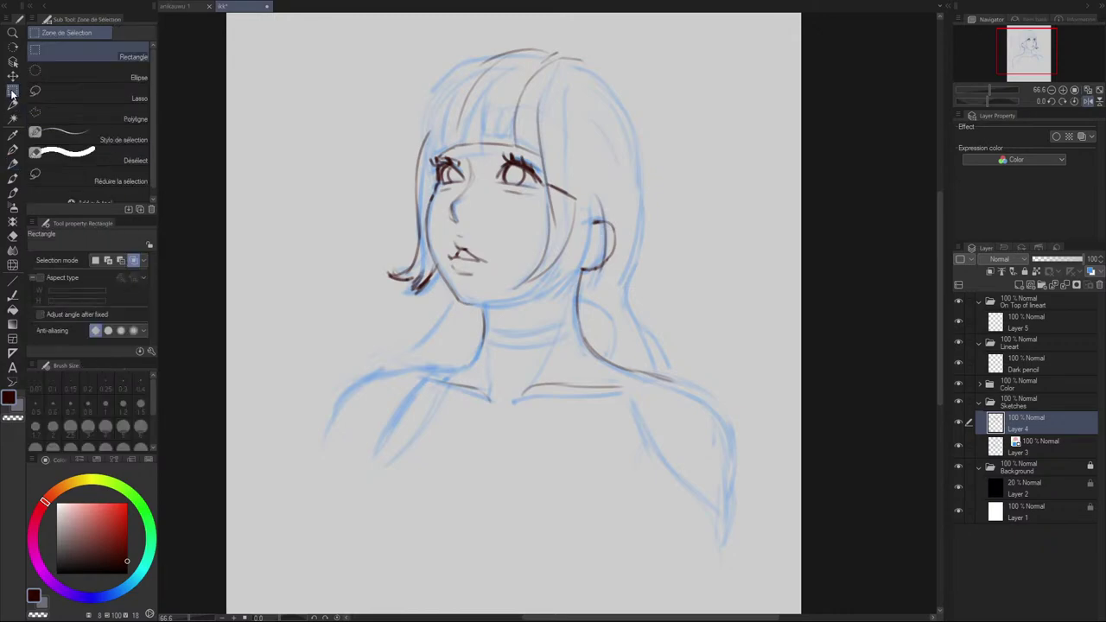
left_click(95, 94)
mouse_move(495, 181)
left_mouse_down()
mouse_move(547, 185)
mouse_move(532, 152)
mouse_move(506, 147)
mouse_move(494, 181)
mouse_move(480, 144)
left_mouse_up()
left_click(562, 214)
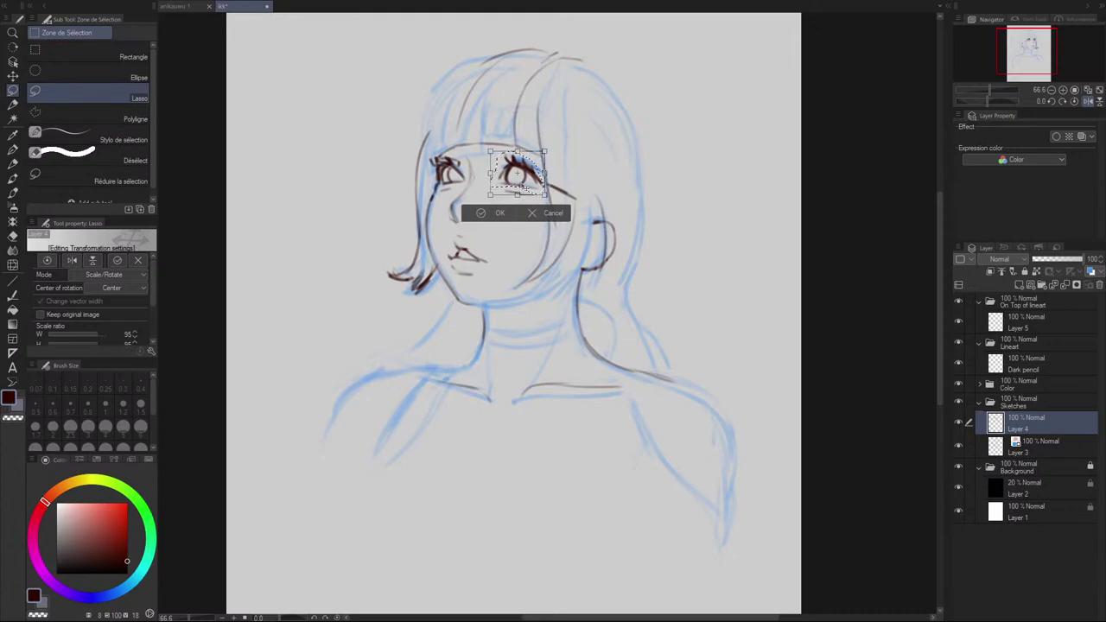
left_click_drag(527, 188, 524, 188)
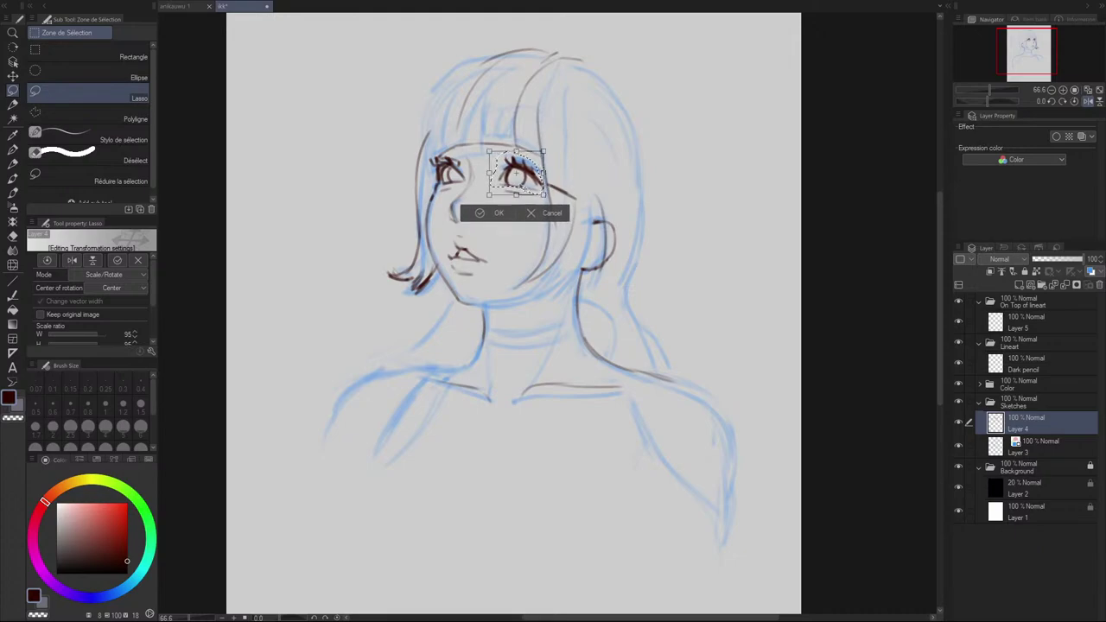
left_click(481, 214)
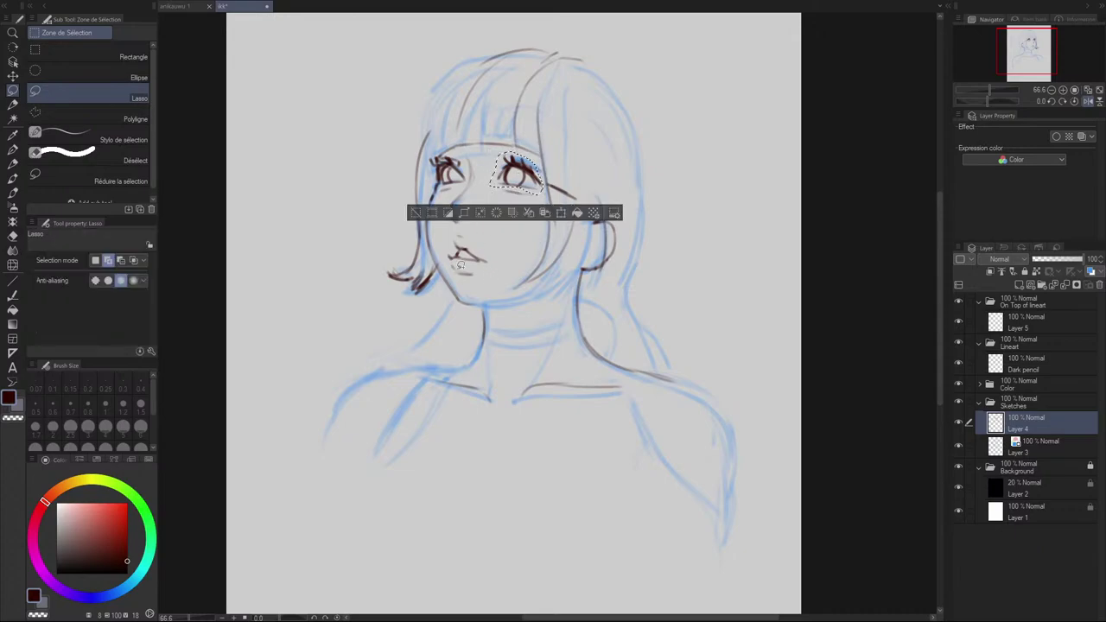
left_click(414, 214)
Step: Draw the hair's outer contour with the coloured pencil from the far temple up to the crown, retrying until the curve is smooth
key("p")
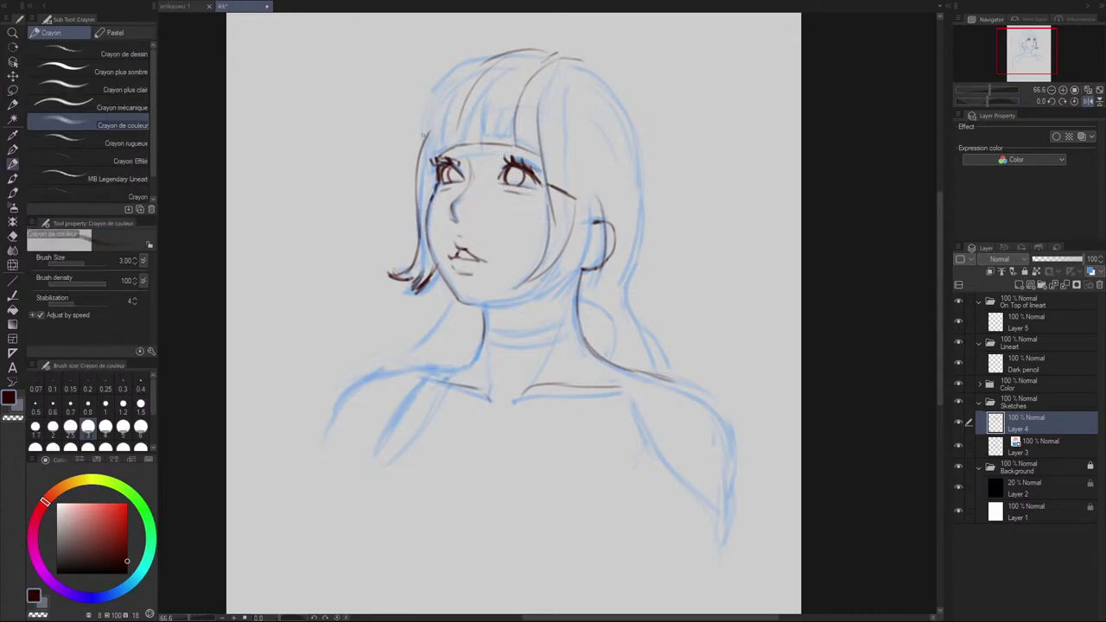
left_click_drag(424, 135, 463, 70)
key("ctrl+z")
left_click_drag(427, 134, 496, 57)
key("ctrl+z")
left_click_drag(429, 133, 507, 54)
key("ctrl+z")
key("ctrl+z")
mouse_move(428, 135)
left_mouse_down()
mouse_move(470, 70)
mouse_move(464, 98)
mouse_move(424, 149)
mouse_move(513, 52)
left_mouse_up()
key("ctrl+z")
key("ctrl+z")
mouse_move(421, 149)
left_mouse_down()
mouse_move(444, 94)
mouse_move(493, 72)
mouse_move(431, 128)
mouse_move(510, 56)
left_mouse_up()
key("ctrl+z")
left_click_drag(427, 136, 501, 58)
key("ctrl+z")
key("ctrl+z")
key("ctrl+z")
left_click_drag(424, 141, 505, 55)
Step: Draw the underside of the jaw from the chin toward the ear and continue the front neck line into the far shoulder
left_click_drag(463, 307, 555, 288)
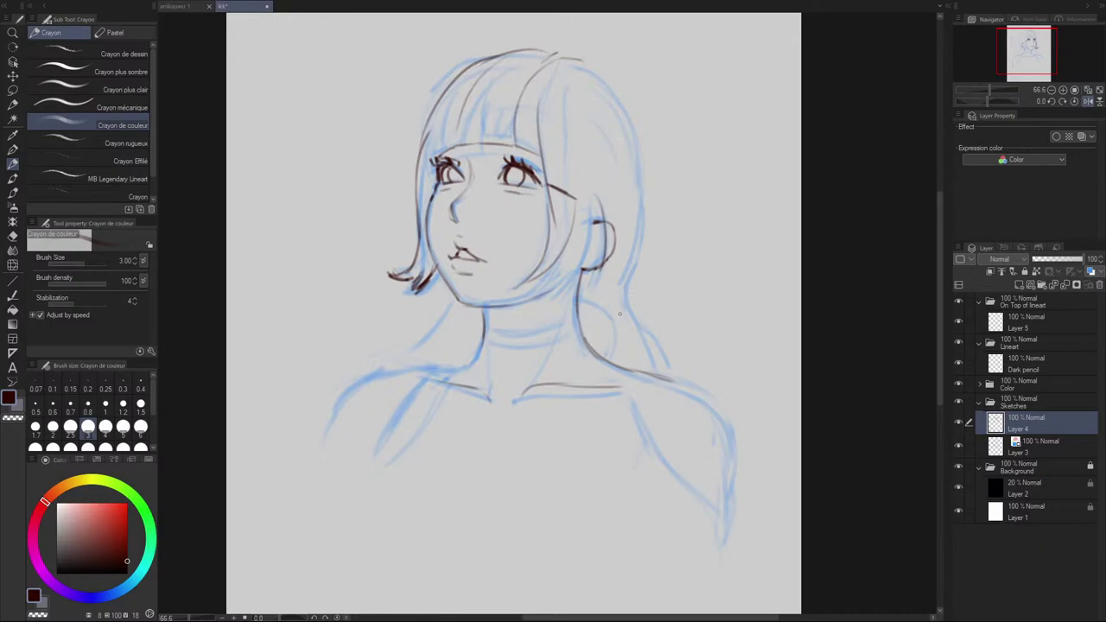
mouse_move(485, 308)
left_mouse_down()
mouse_move(474, 361)
mouse_move(432, 378)
mouse_move(488, 399)
left_mouse_up()
left_click_drag(484, 316, 477, 366)
key("ctrl+z")
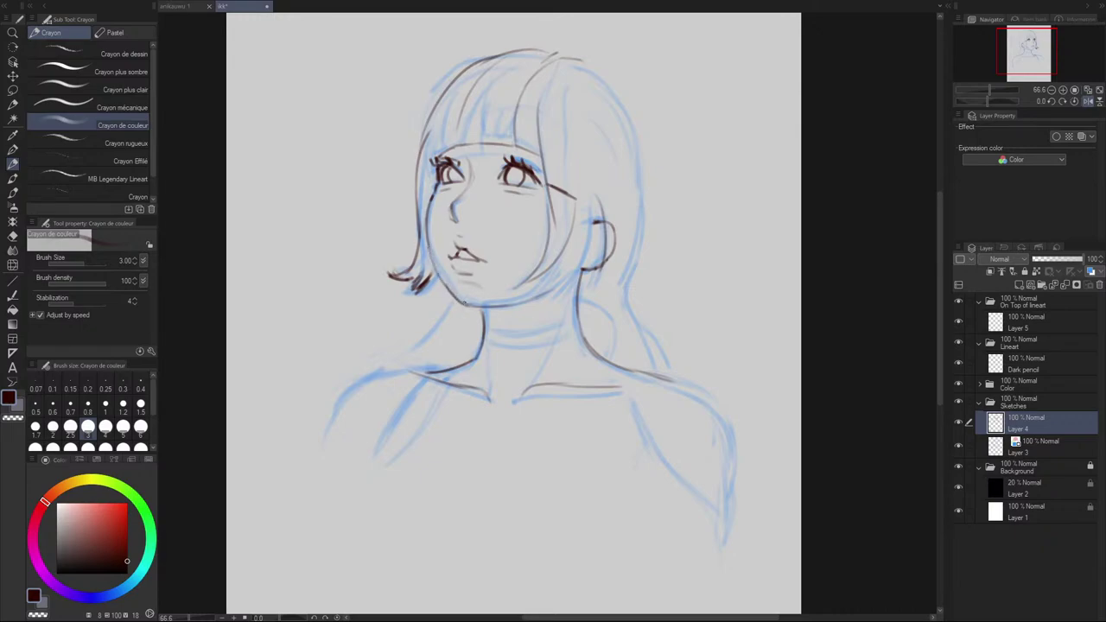
Step: Rotate the canvas, redraw the chin and jaw as a slightly lower, rounder curve, and reset the rotation
key("r")
mouse_move(650, 175)
left_mouse_down()
mouse_move(659, 348)
mouse_move(648, 370)
left_mouse_up()
key("e")
left_click_drag(521, 248, 519, 237)
key("p")
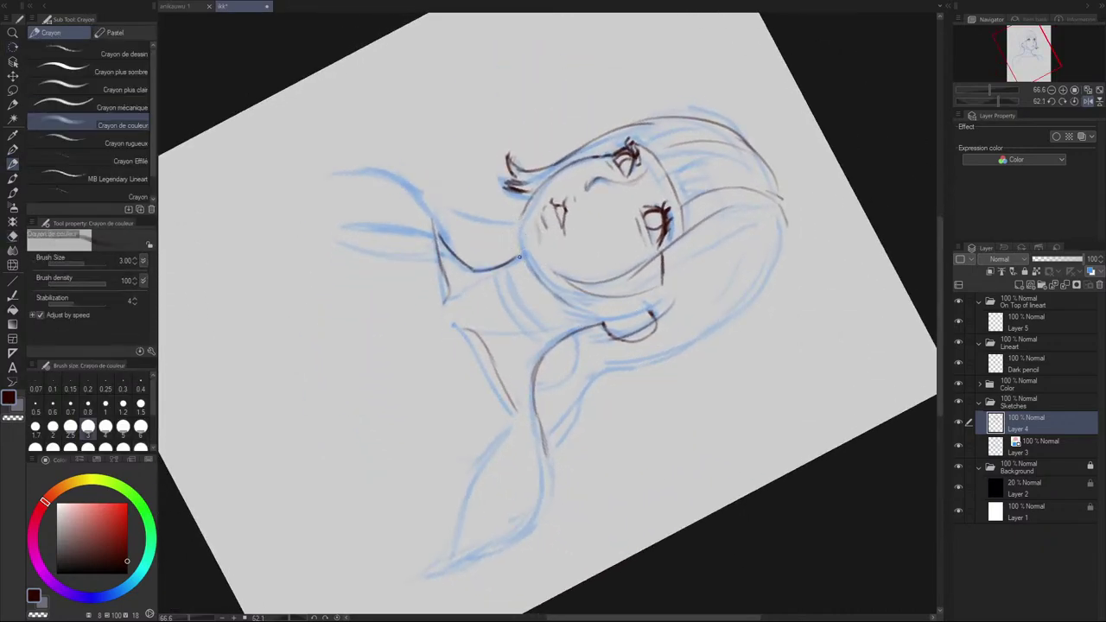
left_click_drag(540, 281, 520, 224)
key("ctrl+z")
left_click_drag(530, 272, 527, 205)
mouse_move(519, 222)
left_mouse_down()
mouse_move(519, 251)
mouse_move(565, 306)
left_mouse_up()
key("ctrl+z")
key("ctrl+z")
left_click(1074, 102)
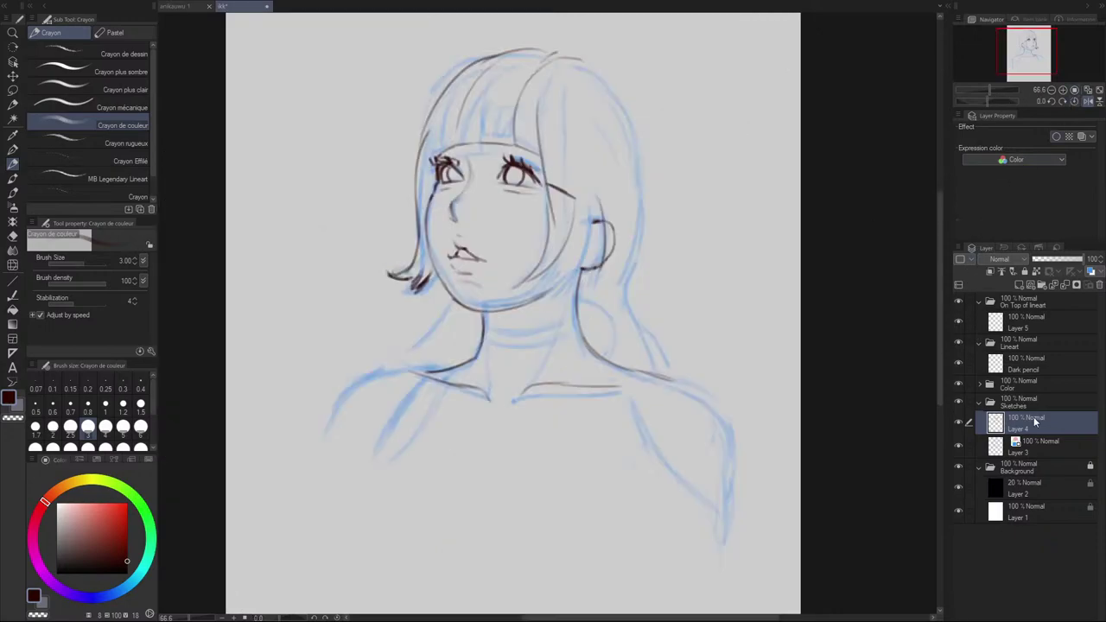
Step: Undo the last jaw redraw and erase the rough blue lines around the chin on Layer 3
left_click(1031, 444)
key("e")
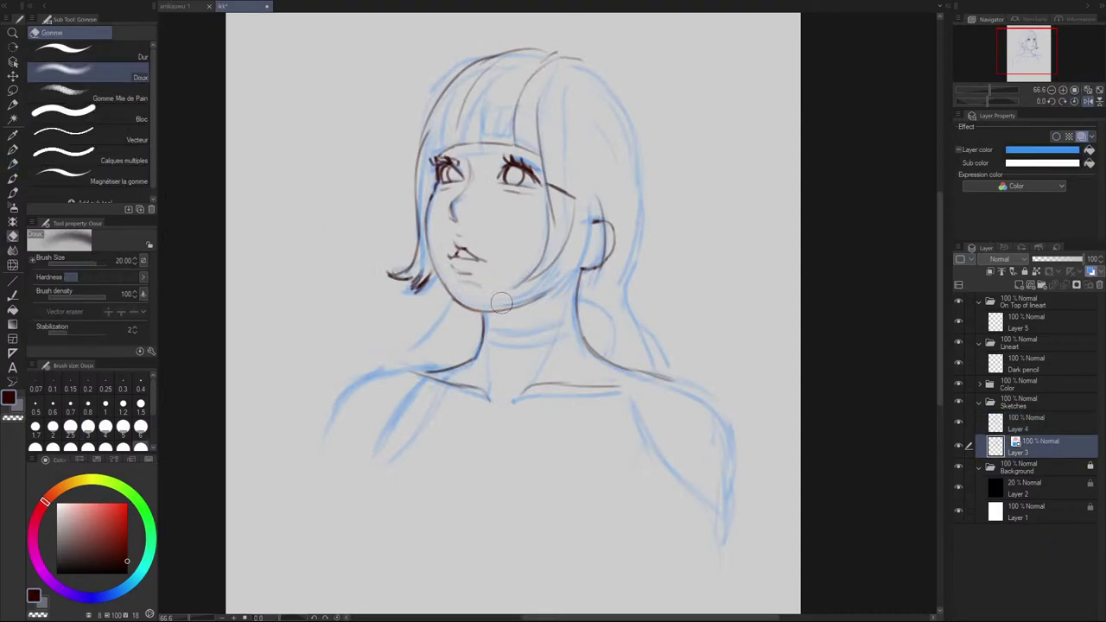
key("p")
key("ctrl+z")
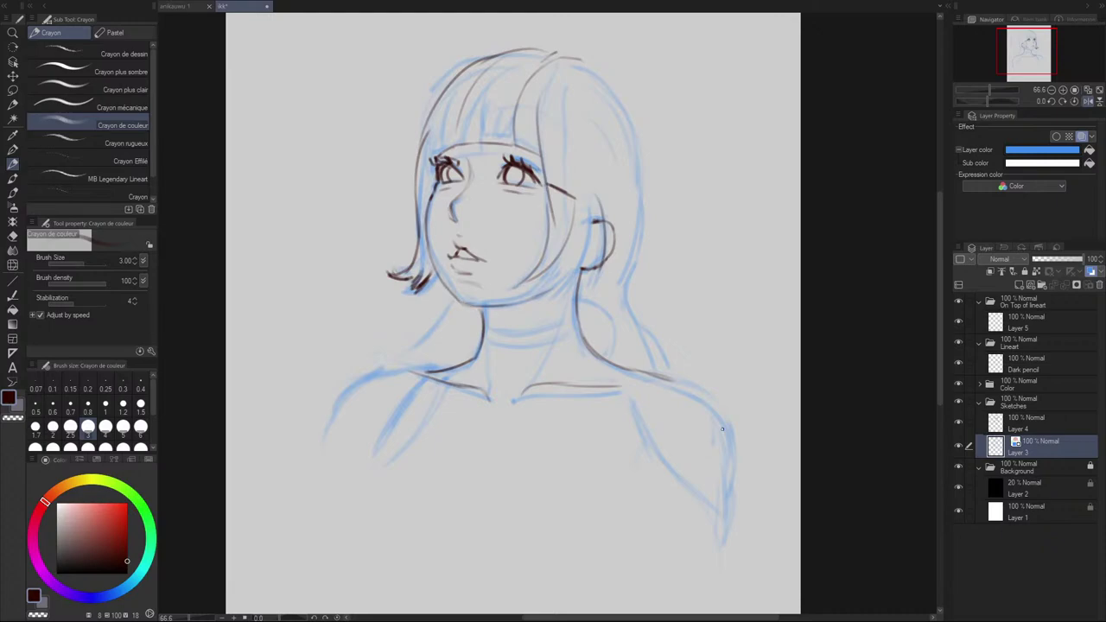
key("e")
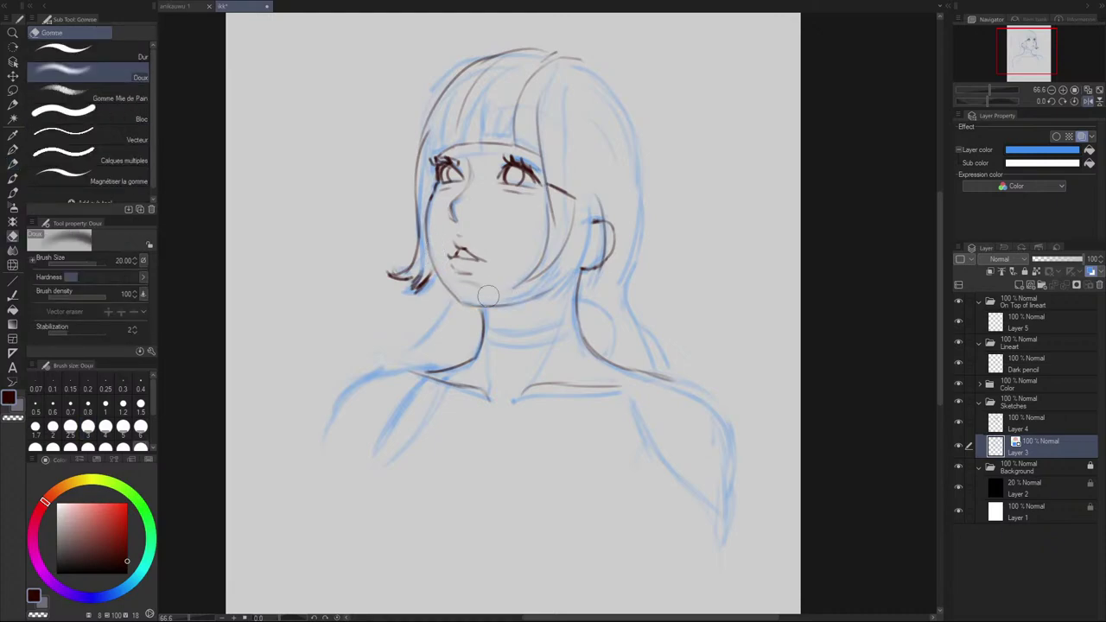
key("p")
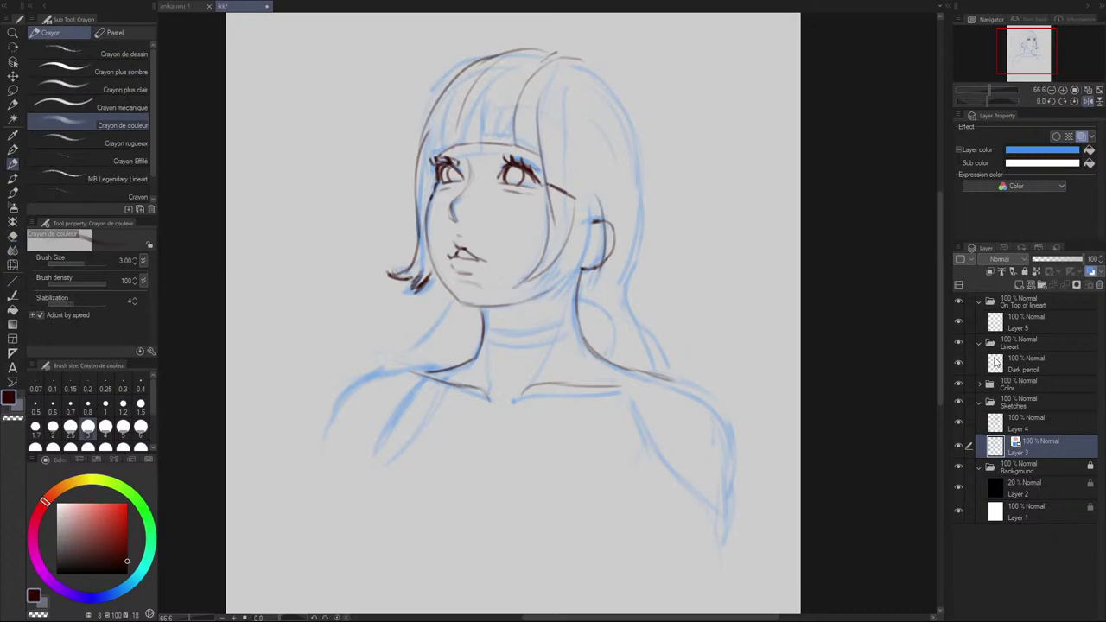
Step: Redraw the far cheek contour on Layer 4 with the coloured pencil, from below the far eye down to the chin
left_click(1004, 423)
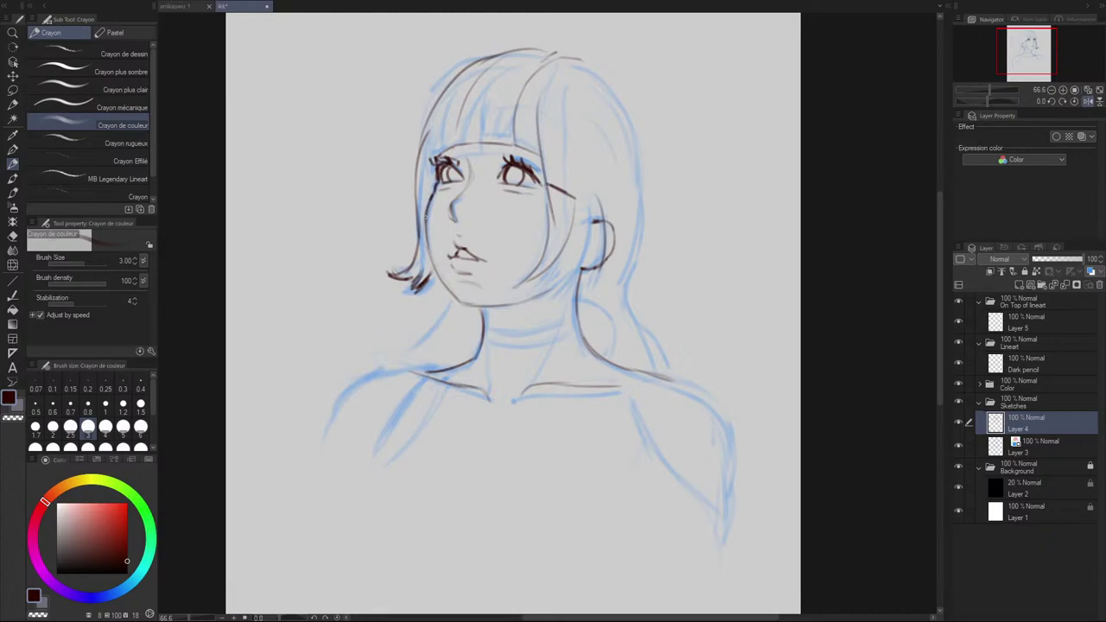
mouse_move(426, 216)
left_mouse_down()
mouse_move(432, 260)
mouse_move(458, 297)
left_mouse_up()
mouse_move(426, 219)
left_mouse_down()
mouse_move(459, 301)
mouse_move(429, 237)
left_mouse_up()
Step: Lasso the far eye and cheek contour, shift them slightly outward, clear the selection, and touch up the far iris
left_click(13, 90)
mouse_move(422, 204)
left_mouse_down()
mouse_move(423, 247)
mouse_move(461, 304)
mouse_move(441, 203)
mouse_move(469, 179)
mouse_move(468, 157)
mouse_move(425, 164)
mouse_move(425, 201)
mouse_move(445, 191)
mouse_move(461, 164)
left_mouse_up()
left_click(489, 326)
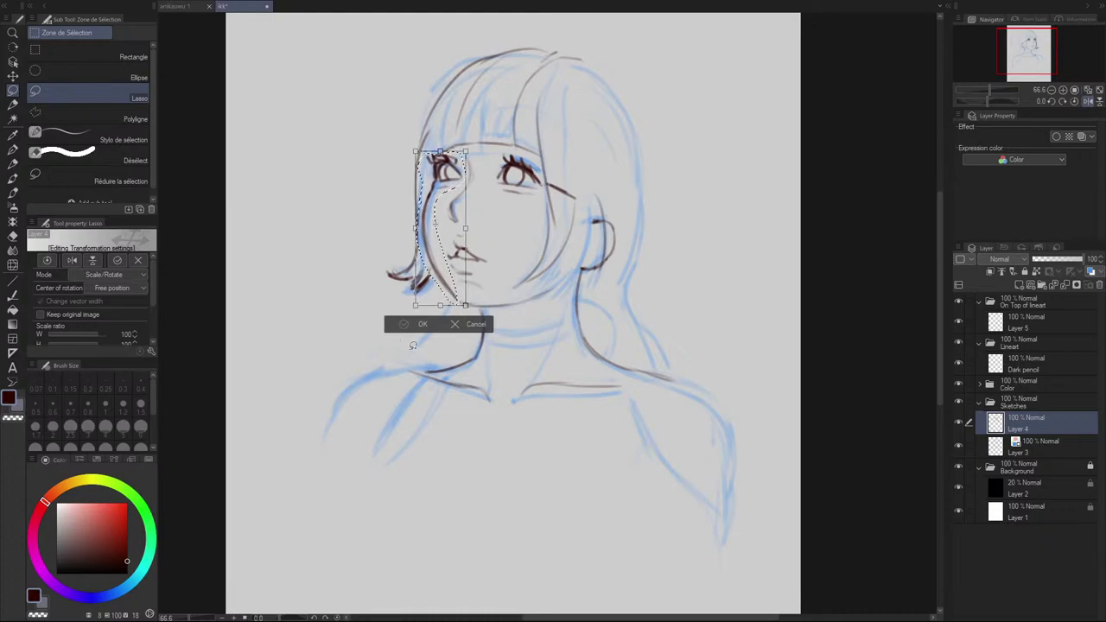
left_click(403, 325)
left_click(340, 325)
key("p")
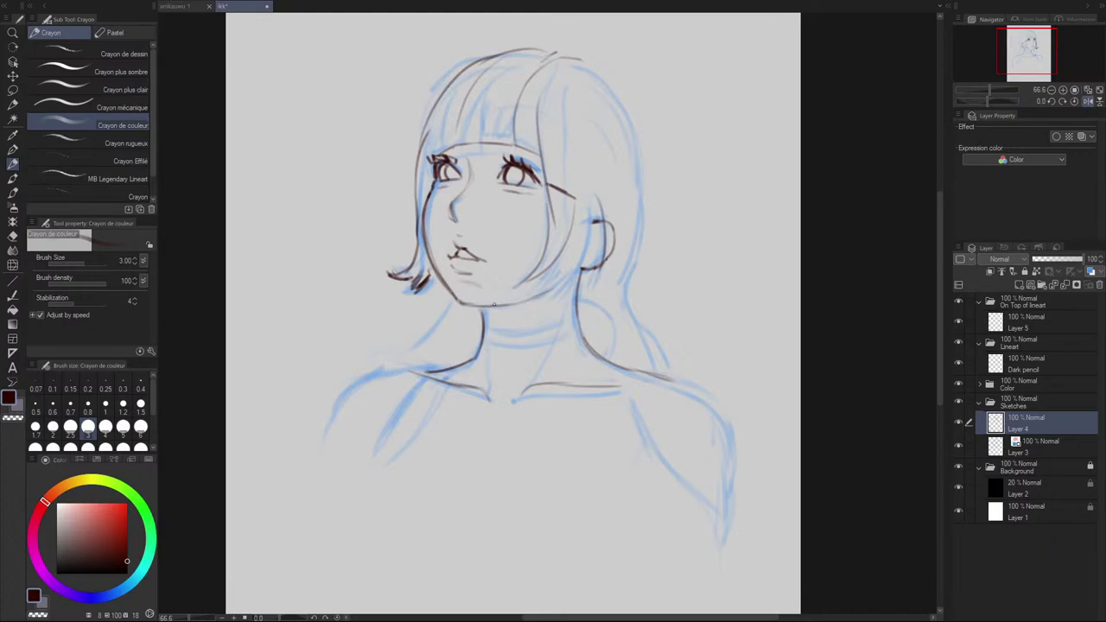
left_click_drag(440, 174, 447, 180)
left_click(1088, 101)
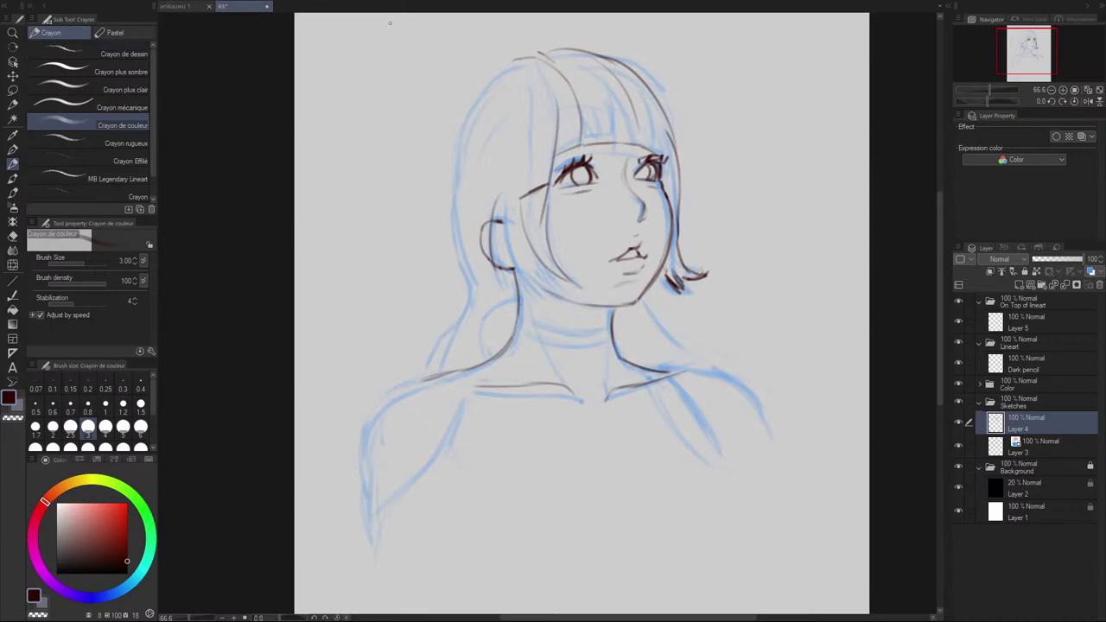
Step: Check the timelapse options of the document
key("shift+Tab")
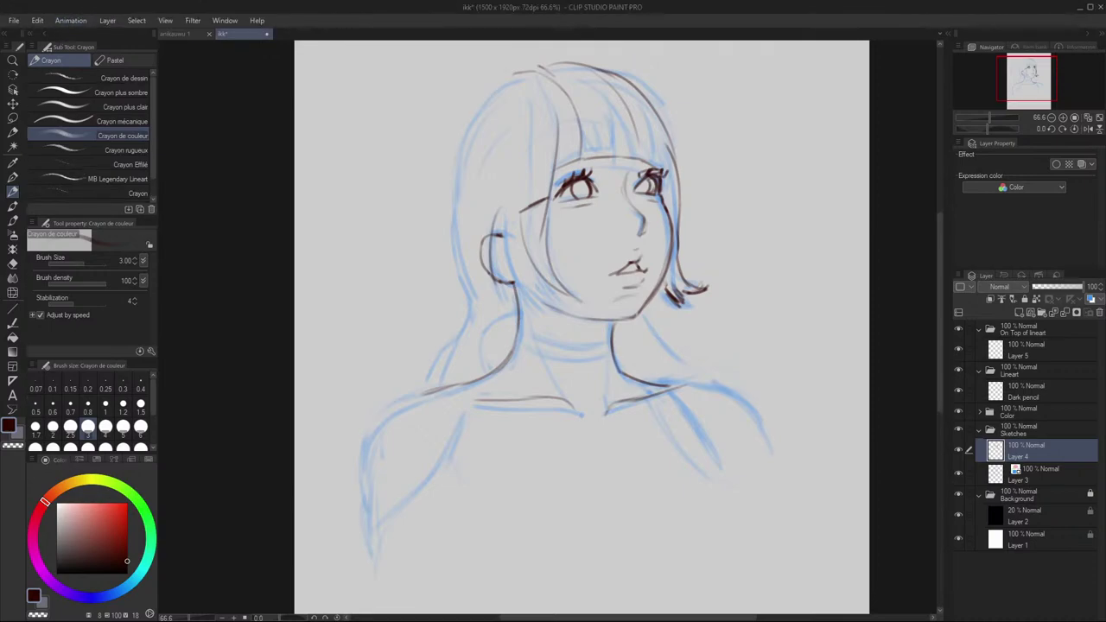
left_click(15, 20)
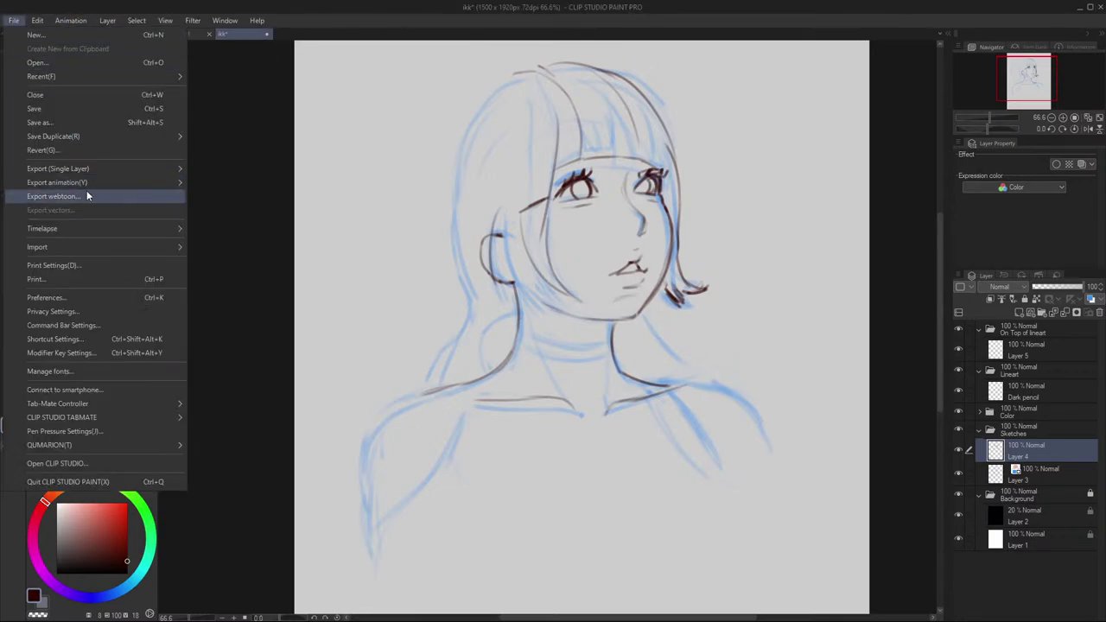
mouse_move(95, 231)
left_click(229, 234)
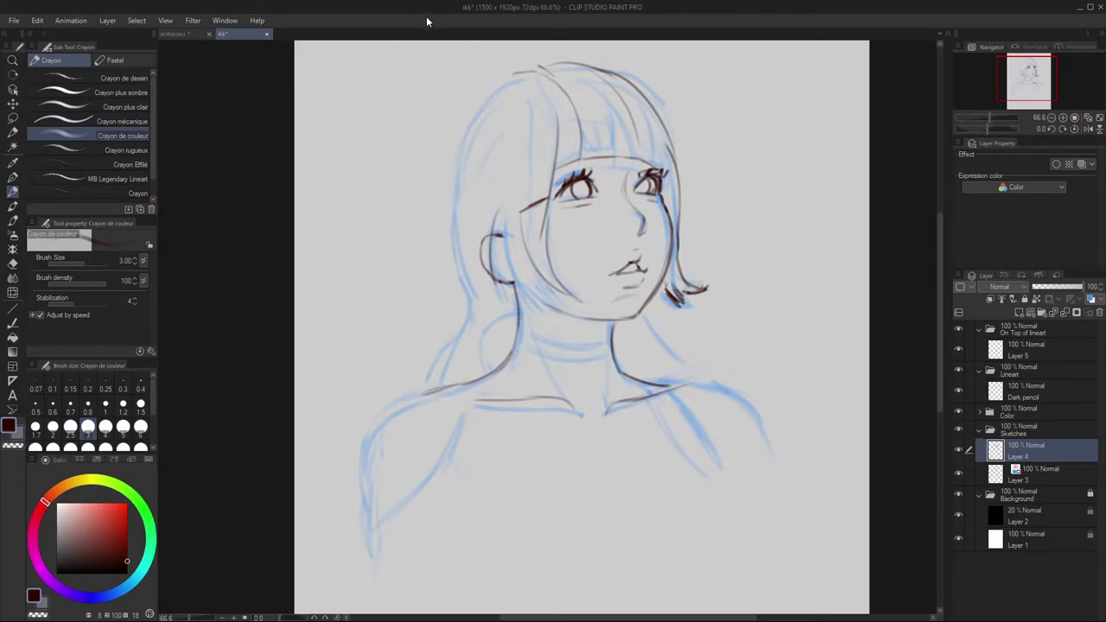
key("w")
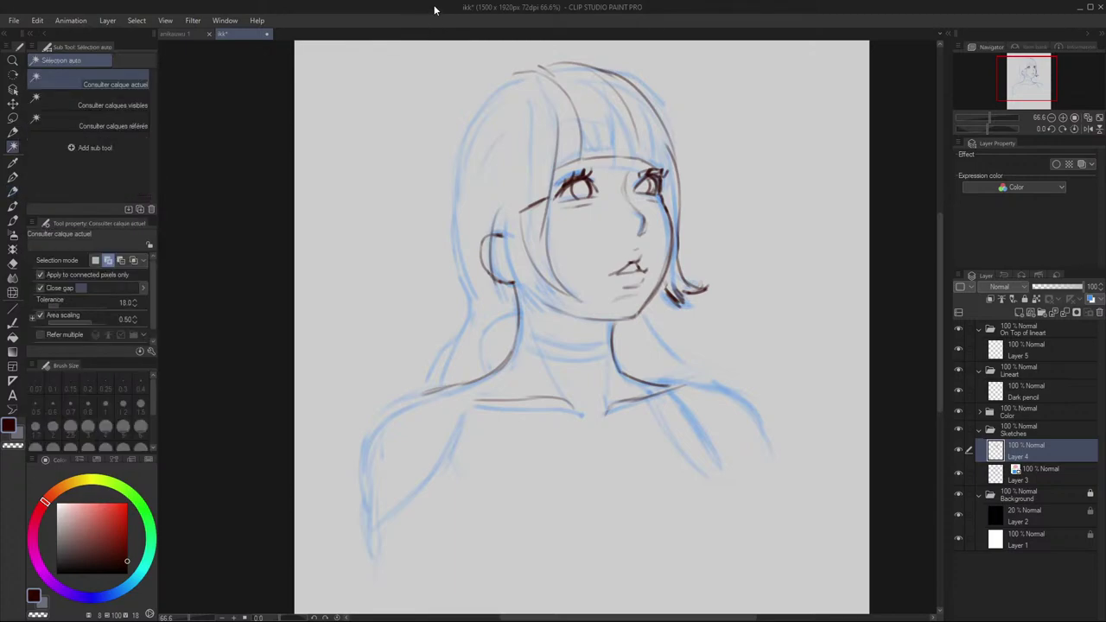
key("shift+Tab")
key("shift+Tab")
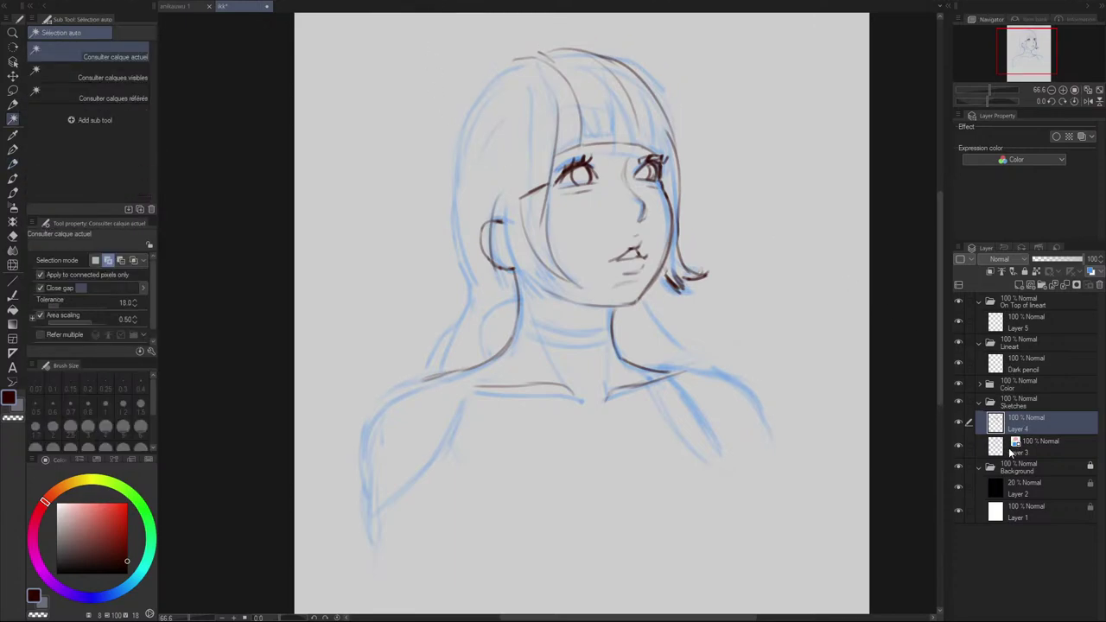
Step: Try to draw the hair's outer contour at the back of the head with the coloured pencil on Layer 4
left_click(1011, 451)
left_click(1051, 428)
key("p")
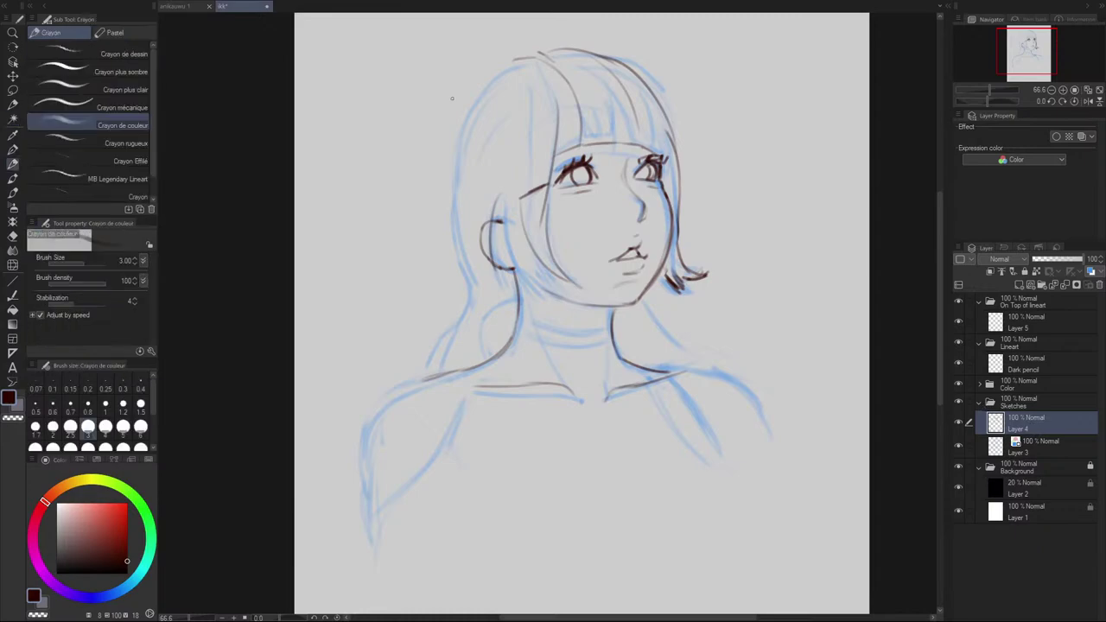
left_click_drag(474, 64, 438, 177)
key("ctrl+z")
left_click_drag(463, 98, 448, 198)
left_click_drag(475, 78, 450, 206)
key("ctrl+z")
key("ctrl+z")
Step: On Layer 3, set the coloured pencil's size to 6 and softly erase the old blue contour at the back of the head
left_click(1031, 453)
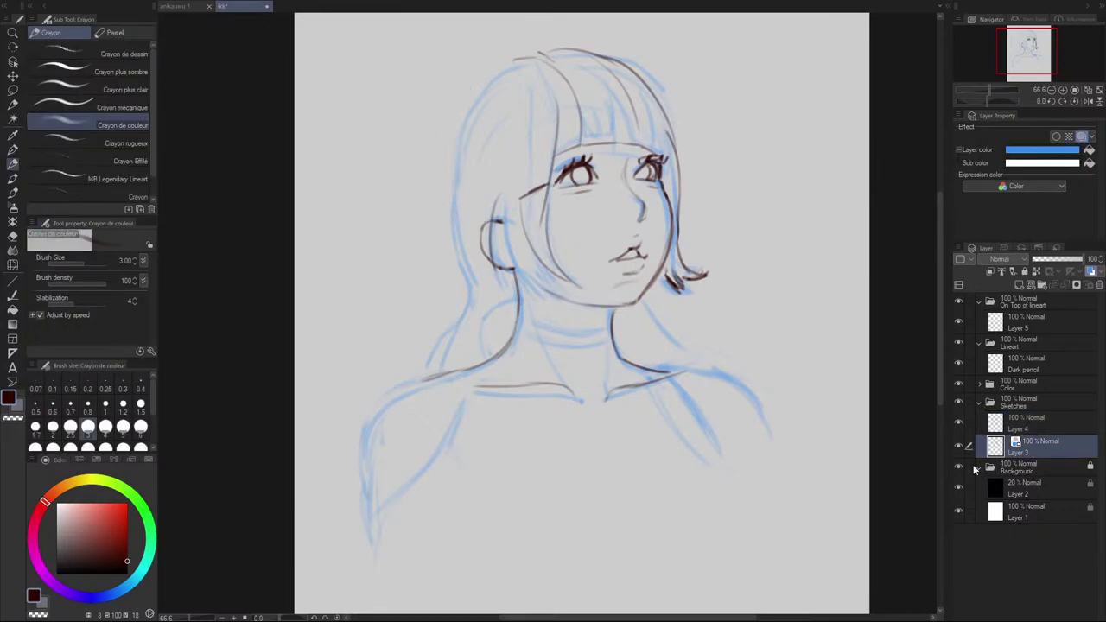
left_click_drag(153, 397, 153, 407)
left_click(144, 404)
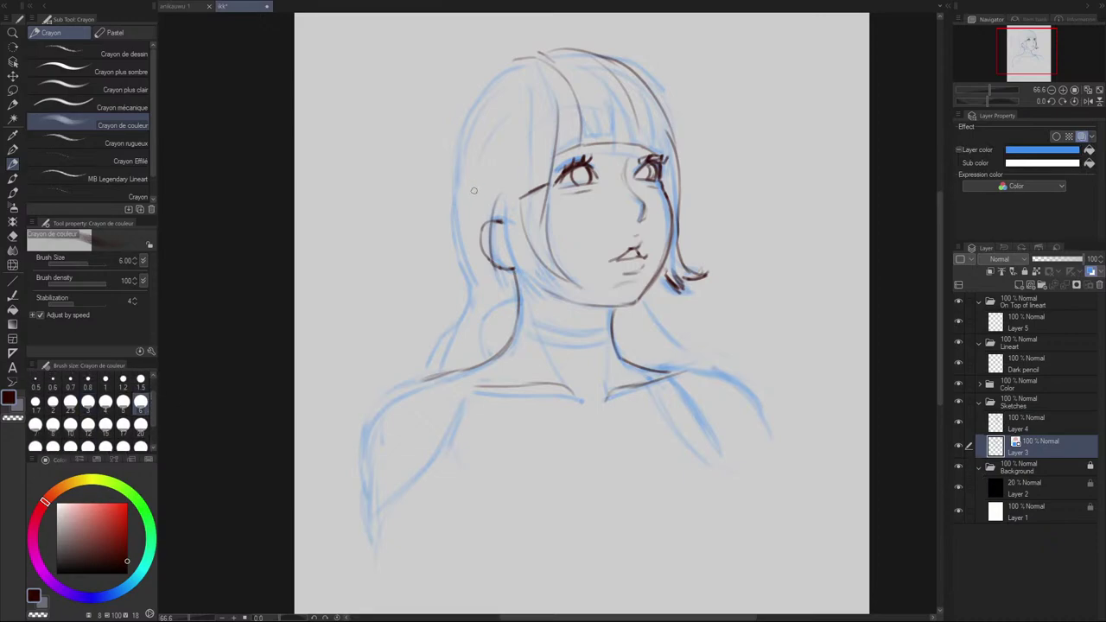
key("e")
mouse_move(454, 175)
left_mouse_down()
mouse_move(498, 80)
mouse_move(513, 70)
mouse_move(449, 195)
mouse_move(491, 116)
mouse_move(453, 229)
mouse_move(471, 125)
mouse_move(523, 68)
left_mouse_up()
Step: Draw a wider blue contour for the back of the head from the nape up to the crown, retrying until the curve is smooth
key("p")
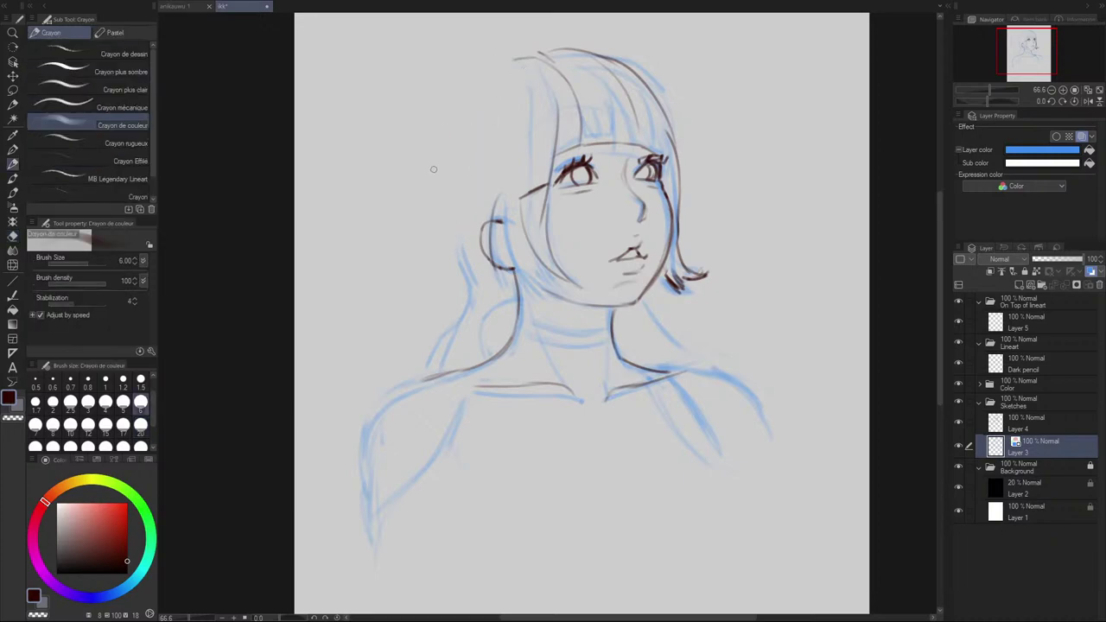
left_click_drag(436, 229, 495, 59)
key("ctrl+z")
left_click_drag(437, 239, 516, 43)
key("ctrl+z")
mouse_move(435, 236)
left_mouse_down()
mouse_move(463, 76)
mouse_move(496, 54)
mouse_move(437, 218)
mouse_move(467, 81)
mouse_move(438, 232)
mouse_move(459, 80)
mouse_move(509, 55)
mouse_move(438, 232)
mouse_move(426, 159)
mouse_move(438, 222)
mouse_move(462, 80)
left_mouse_up()
key("ctrl+z")
key("ctrl+z")
key("ctrl+z")
key("ctrl+z")
key("ctrl+z")
key("ctrl+z")
left_click_drag(458, 260, 467, 84)
key("ctrl+z")
left_click_drag(436, 219, 508, 47)
key("ctrl+z")
mouse_move(451, 249)
left_mouse_down()
mouse_move(481, 70)
mouse_move(521, 49)
mouse_move(443, 107)
mouse_move(428, 179)
left_mouse_up()
key("ctrl+z")
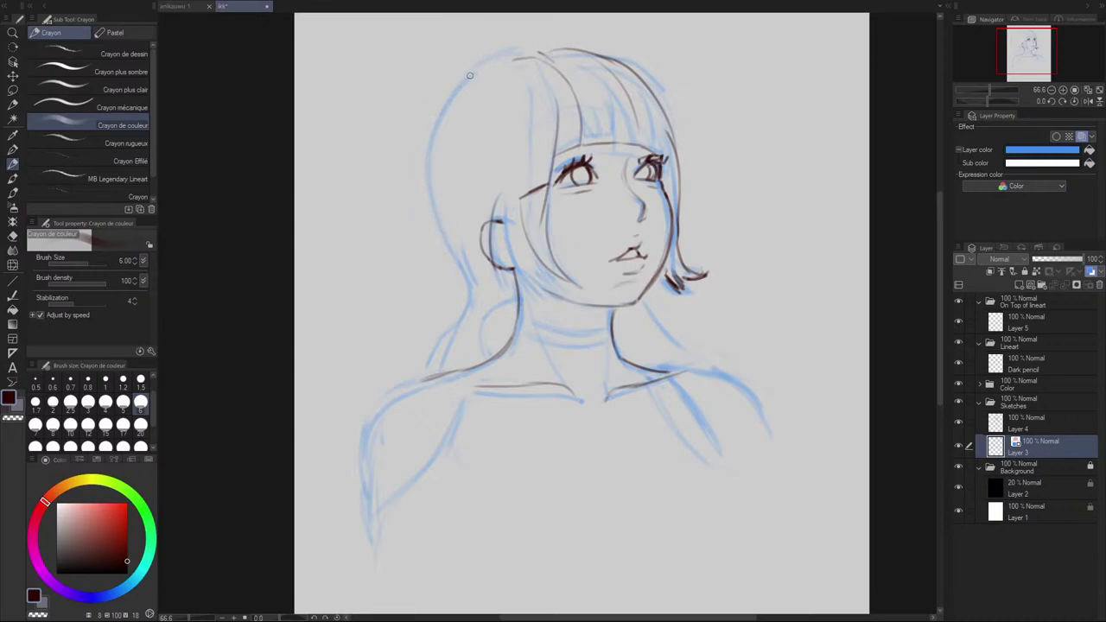
Step: Extend the blue hair contour over the crown to the parting and reinforce the upper back curve
mouse_move(470, 76)
left_mouse_down()
mouse_move(597, 51)
mouse_move(525, 43)
mouse_move(595, 47)
mouse_move(618, 67)
left_mouse_up()
key("ctrl+z")
left_click_drag(549, 42, 634, 83)
left_click_drag(547, 41, 448, 124)
left_click_drag(495, 57, 429, 189)
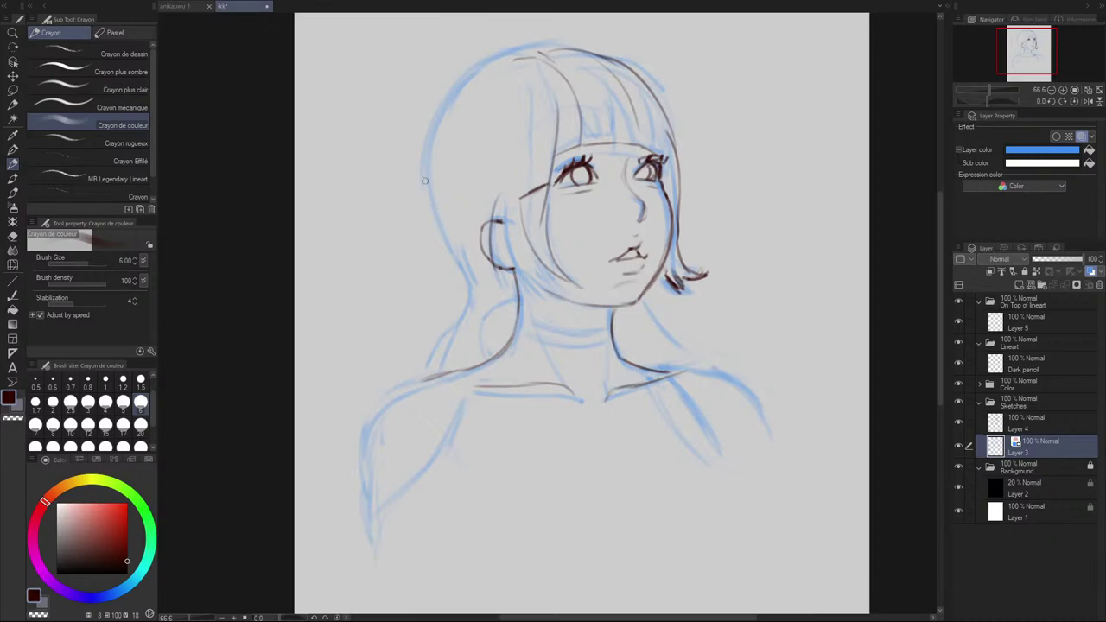
Step: Redraw the hair's blue back edge from the widest point down to the nape and add the ponytail's outer edge to the shoulder
key("ctrl+z")
left_click_drag(425, 181, 447, 312)
key("ctrl+z")
left_click_drag(431, 200, 452, 286)
key("ctrl+z")
key("ctrl+z")
key("ctrl+z")
left_click_drag(429, 197, 446, 303)
key("ctrl+z")
left_click_drag(390, 395, 468, 273)
Step: Erase the old strand lines at the nape and draw the gathered hair's tie and the ponytail's inner edge in blue
key("e")
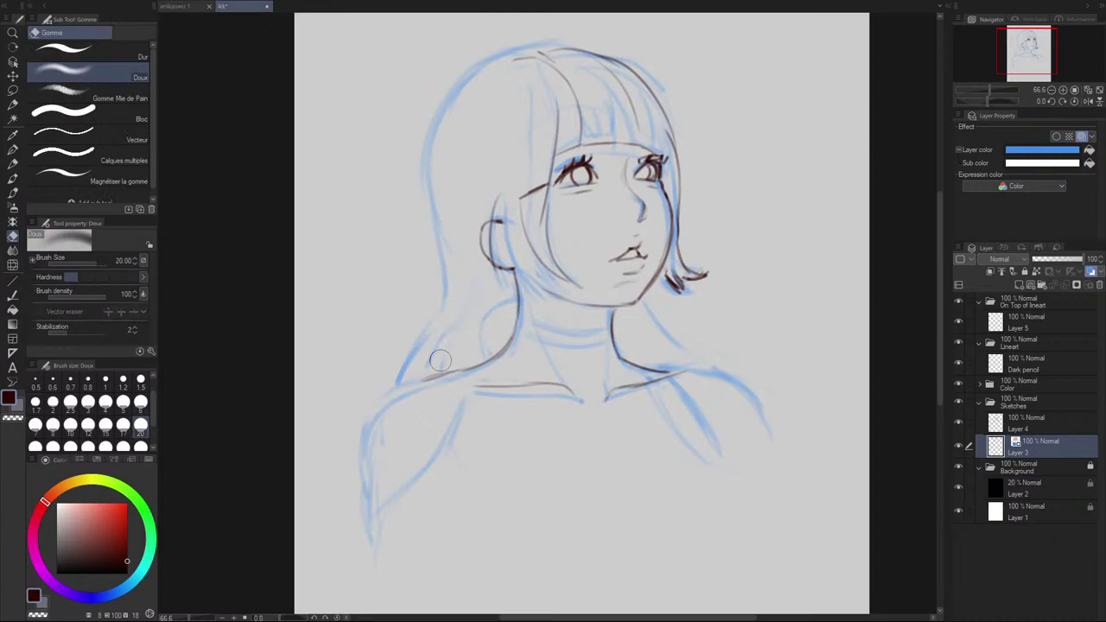
key("p")
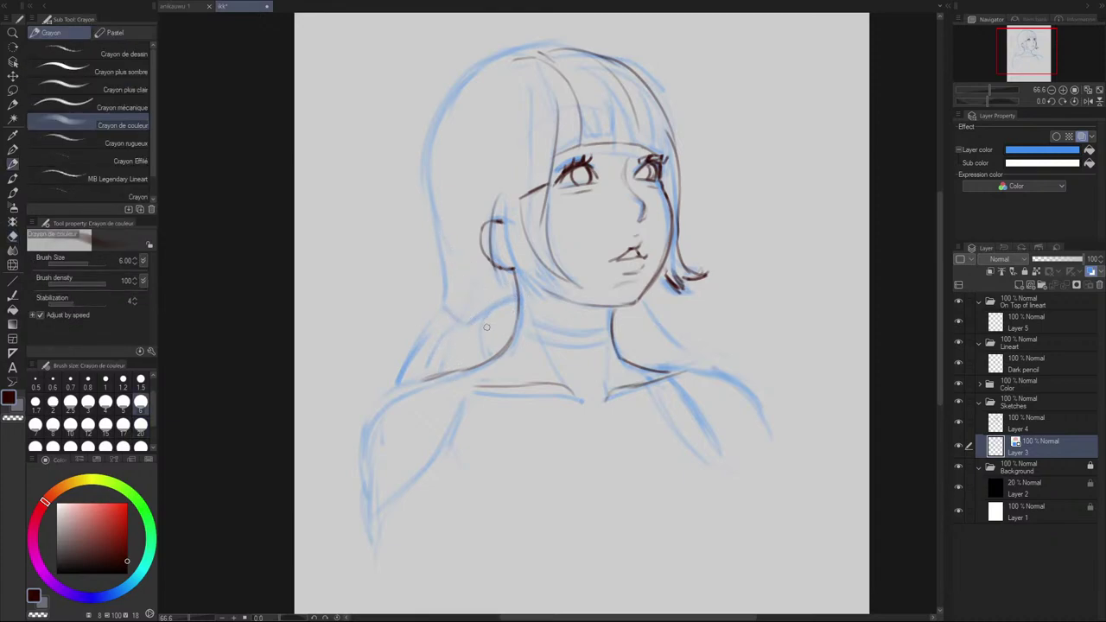
key("ctrl+z")
mouse_move(443, 314)
left_mouse_down()
mouse_move(479, 320)
mouse_move(473, 327)
left_mouse_up()
left_click_drag(480, 360, 473, 331)
Step: On Layer 4, set the coloured pencil's size to 3 and draw the near shoulder and the outer edge of the upper arm
left_click(1046, 427)
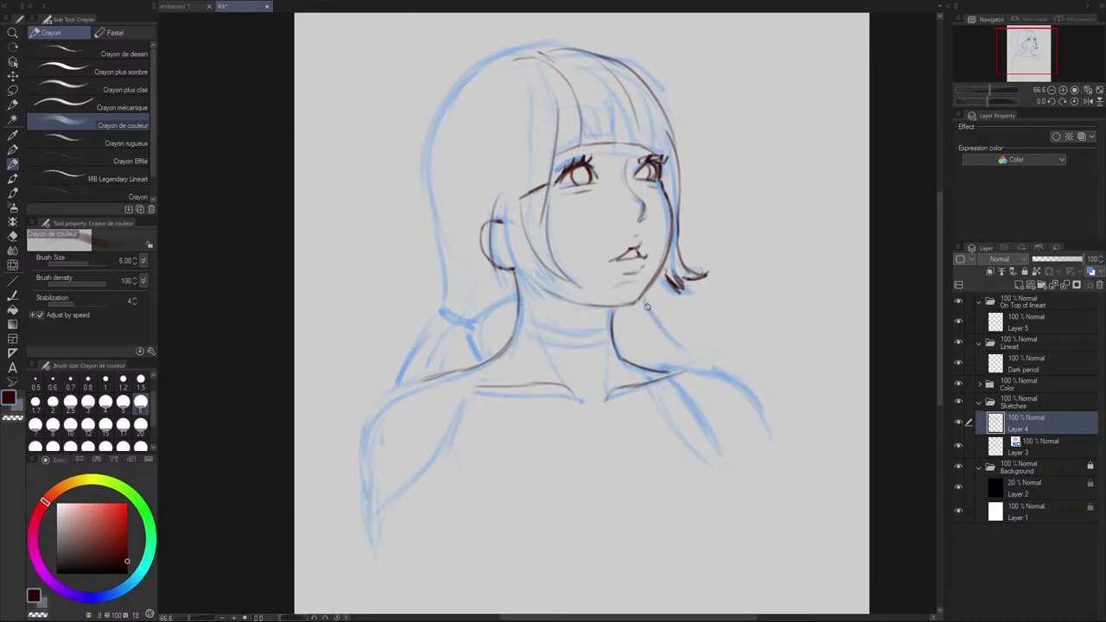
left_click_drag(643, 298, 709, 364)
key("ctrl+z")
left_click(88, 401)
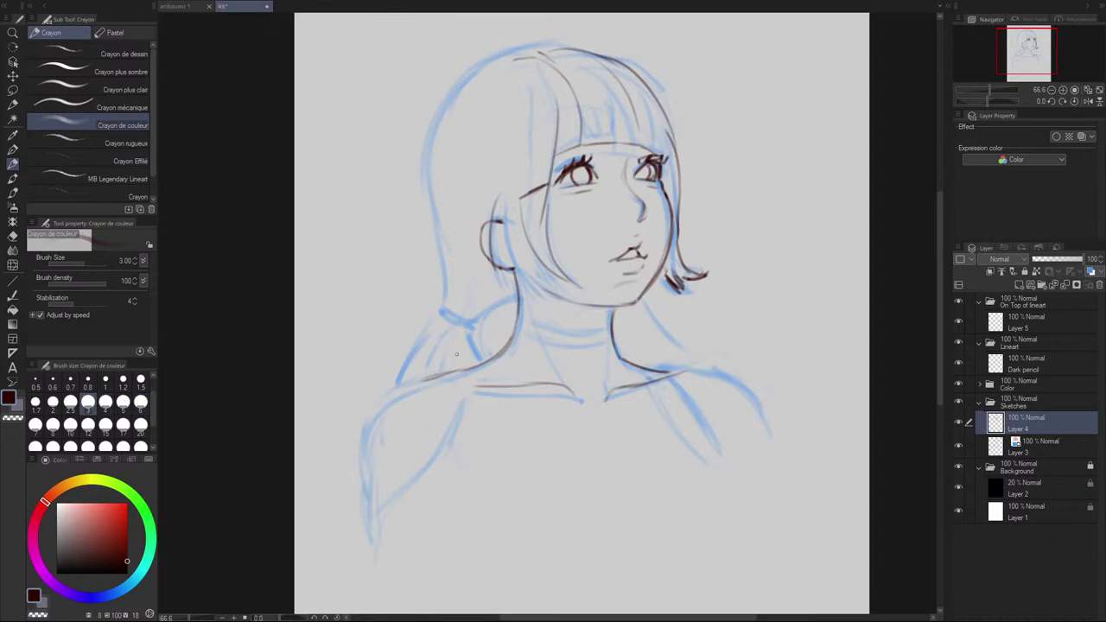
left_click_drag(443, 379, 364, 410)
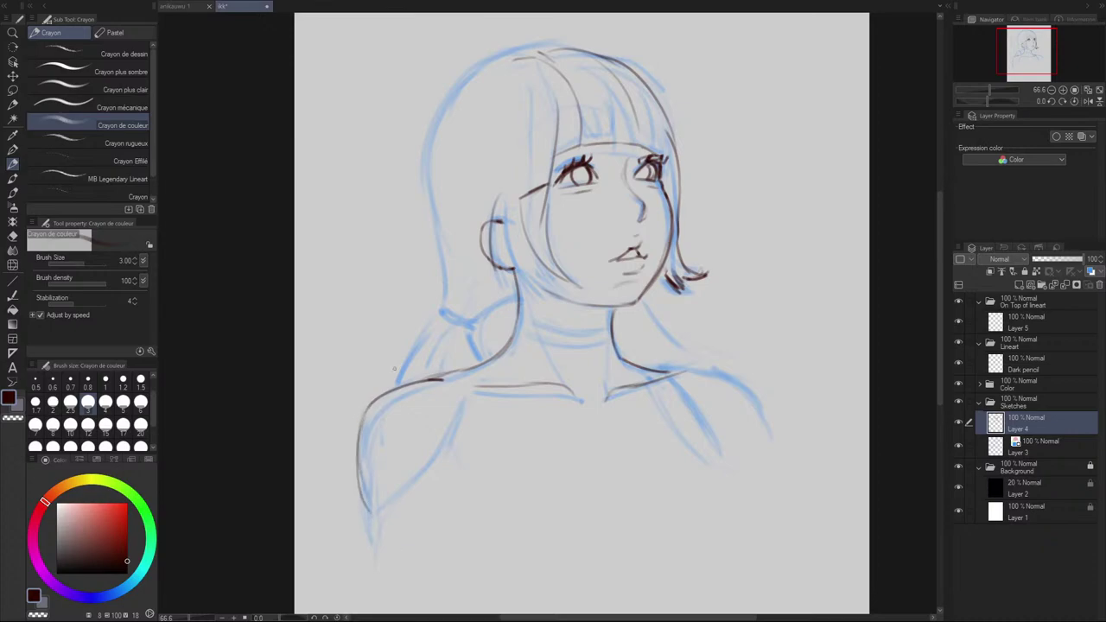
left_click_drag(367, 411, 357, 475)
left_click_drag(361, 415, 379, 555)
Step: Draw the inner edge of the near arm from the collarbone's end down past the armpit
left_click_drag(458, 411, 435, 493)
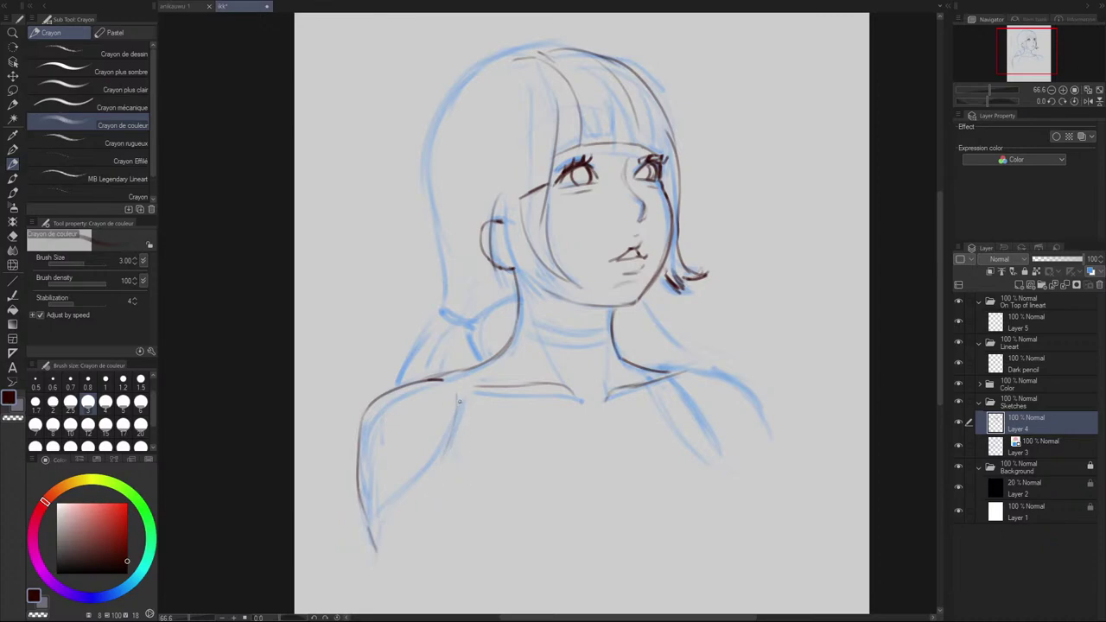
left_click_drag(467, 393, 445, 459)
mouse_move(393, 527)
left_mouse_down()
mouse_move(431, 455)
mouse_move(385, 560)
left_mouse_up()
Step: Draw the far shoulder's outer curve and the inner line from the collarbone down the far arm
left_click_drag(629, 356, 681, 411)
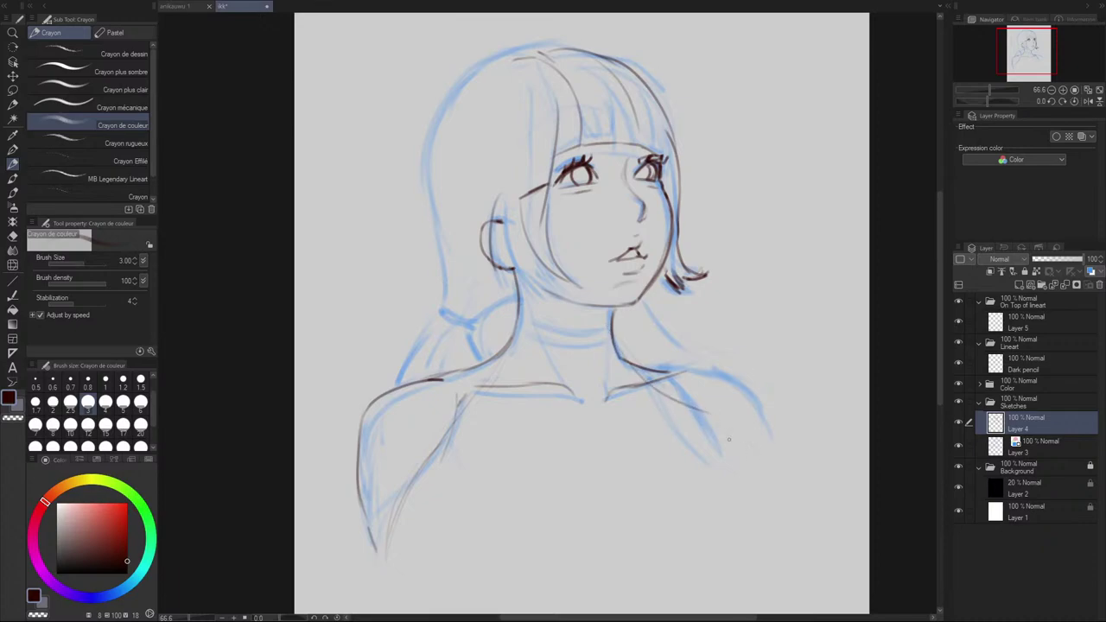
left_click_drag(669, 380, 766, 467)
left_click_drag(683, 370, 766, 474)
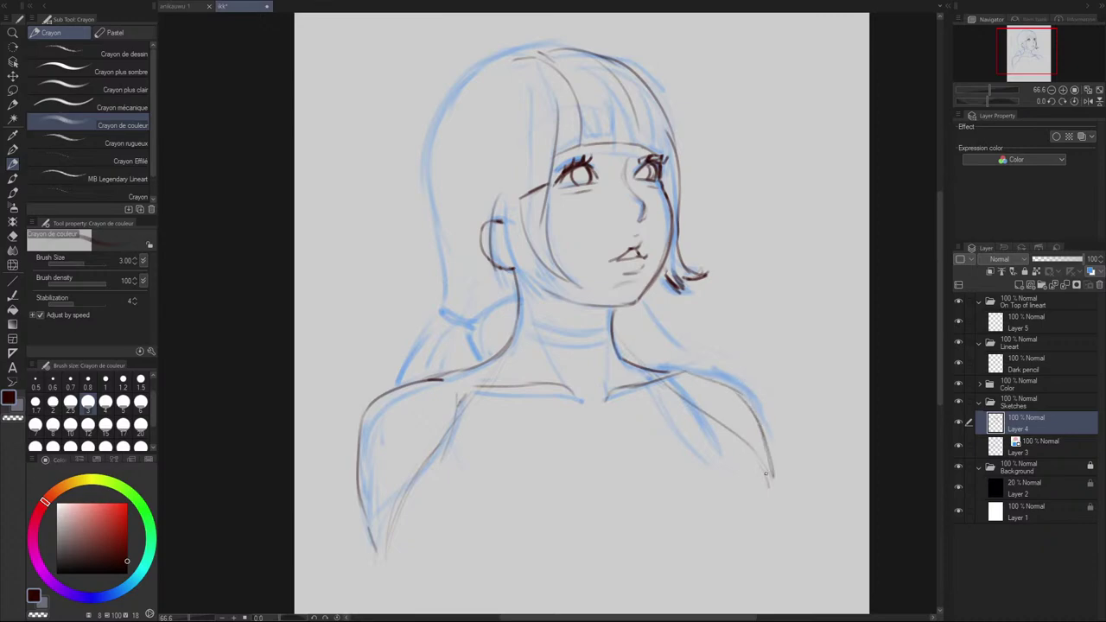
left_click_drag(666, 369, 736, 384)
Step: Outline the top of the hair on Layer 4 with a raised curve over the crown, retrying the stroke
scroll(787, 279, "down", 2)
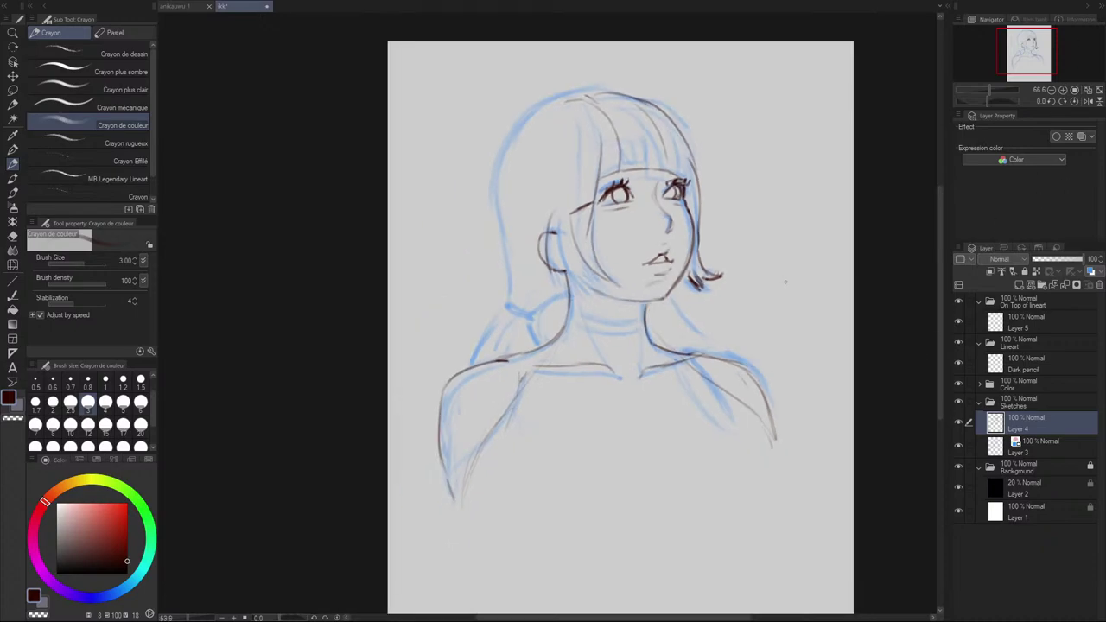
left_click_drag(691, 292, 613, 291)
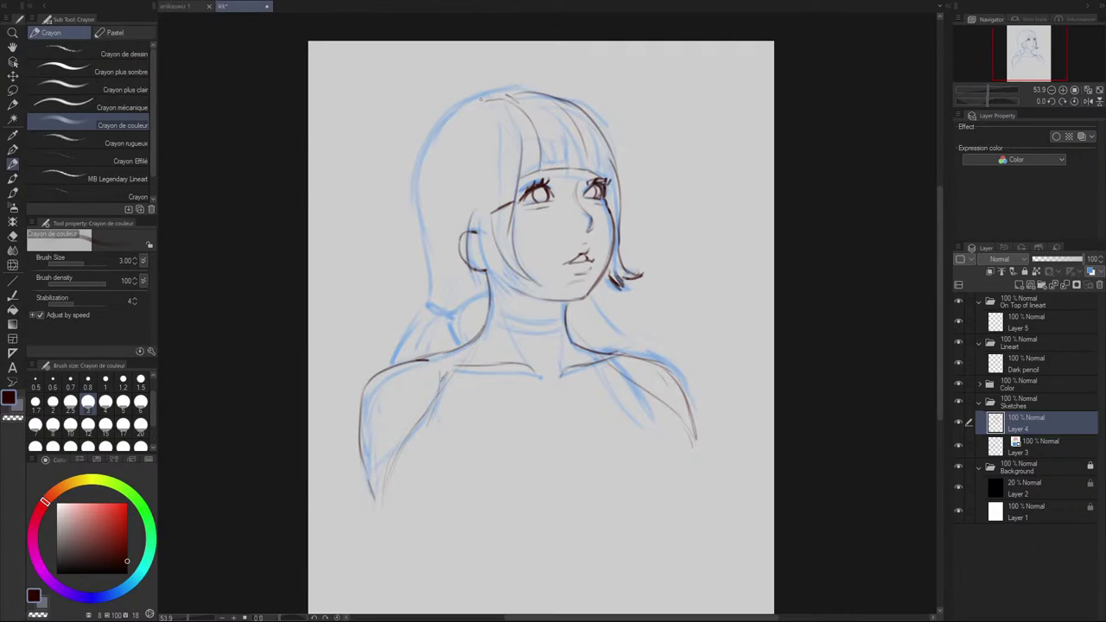
mouse_move(480, 100)
left_mouse_down()
mouse_move(597, 93)
mouse_move(517, 87)
mouse_move(582, 93)
mouse_move(480, 99)
mouse_move(600, 101)
mouse_move(601, 127)
mouse_move(595, 112)
mouse_move(518, 86)
mouse_move(590, 92)
left_mouse_up()
key("ctrl+z")
key("ctrl+z")
key("ctrl+z")
key("ctrl+z")
key("ctrl+z")
left_click_drag(593, 94, 618, 176)
key("ctrl+z")
key("ctrl+z")
mouse_move(491, 89)
left_mouse_down()
mouse_move(605, 98)
mouse_move(541, 86)
mouse_move(575, 95)
mouse_move(603, 128)
left_mouse_up()
key("ctrl+z")
Step: Draw the hair's upper back curve from the crown toward the widest point of the head, redoing strokes until it fits
left_click_drag(464, 92, 408, 172)
mouse_move(422, 234)
left_mouse_down()
mouse_move(416, 158)
mouse_move(466, 102)
left_mouse_up()
key("ctrl+z")
left_click_drag(419, 197, 473, 94)
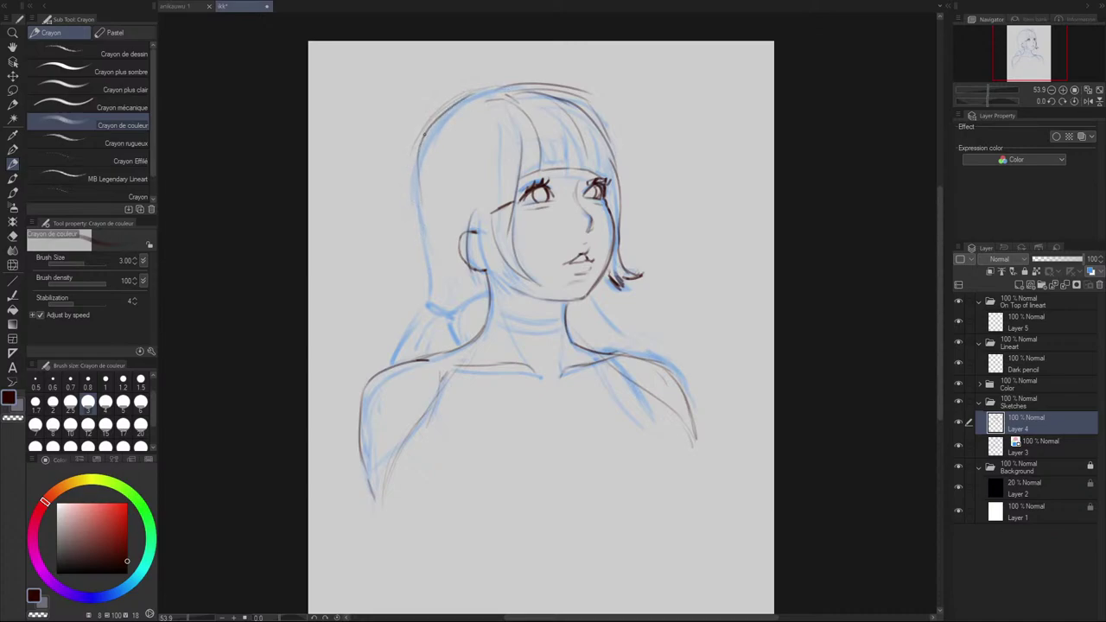
left_click_drag(425, 134, 429, 242)
left_click_drag(411, 160, 435, 119)
key("ctrl+z")
key("ctrl+z")
mouse_move(422, 224)
left_mouse_down()
mouse_move(415, 149)
mouse_move(452, 111)
left_mouse_up()
key("ctrl+z")
mouse_move(503, 82)
left_mouse_down()
mouse_move(441, 105)
mouse_move(415, 150)
mouse_move(407, 204)
left_mouse_up()
key("ctrl+z")
key("ctrl+z")
mouse_move(414, 167)
left_mouse_down()
mouse_move(427, 248)
mouse_move(435, 125)
left_mouse_up()
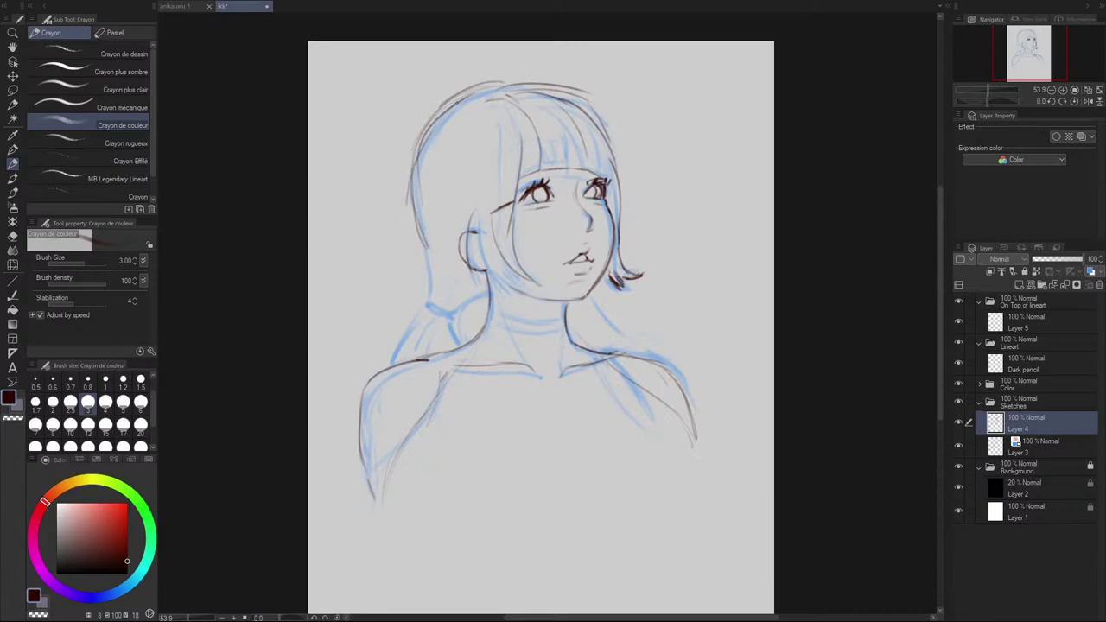
key("ctrl+z")
key("ctrl+z")
key("ctrl+z")
left_click_drag(503, 84, 424, 130)
key("ctrl+z")
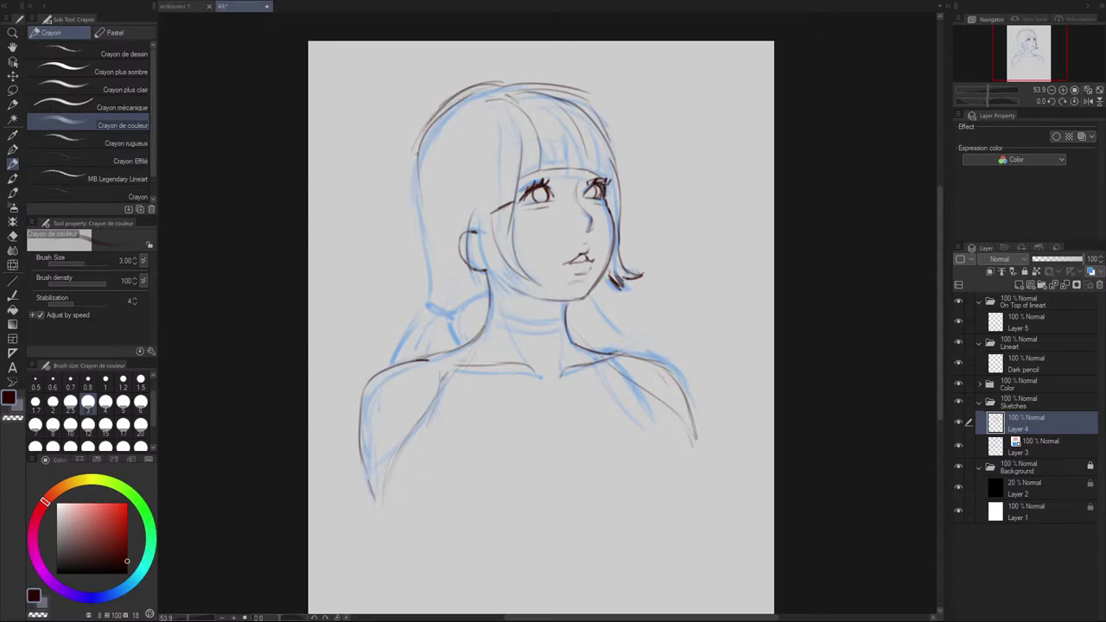
Step: Continue the back hair contour down to the hair tie at the nape and clean up its edge
left_click_drag(419, 134, 425, 251)
left_click_drag(413, 155, 421, 294)
left_click_drag(452, 314, 477, 298)
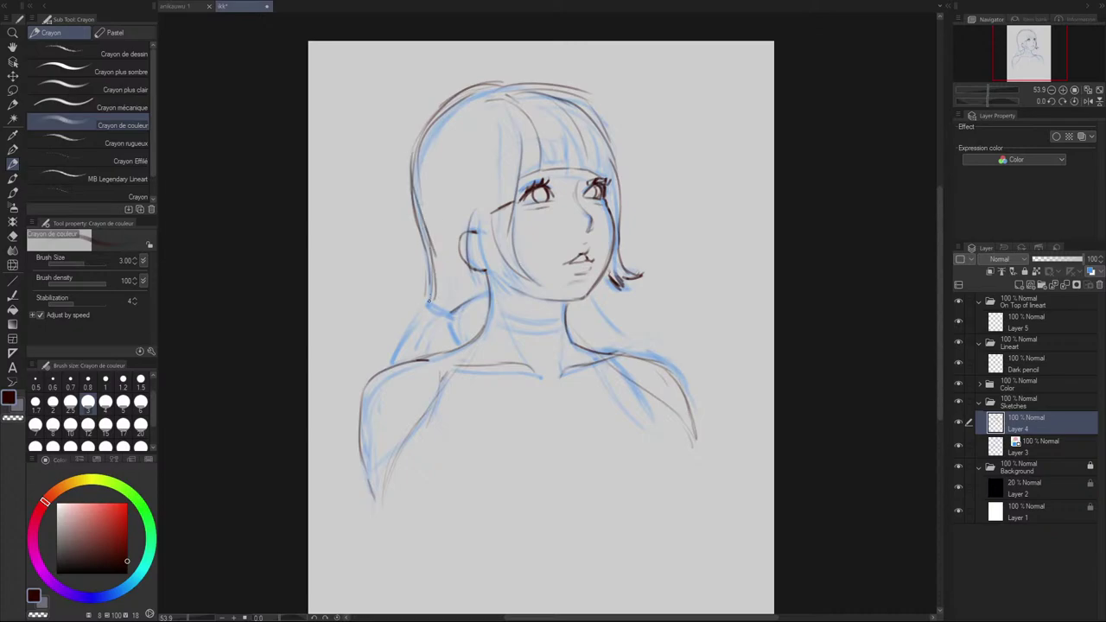
key("e")
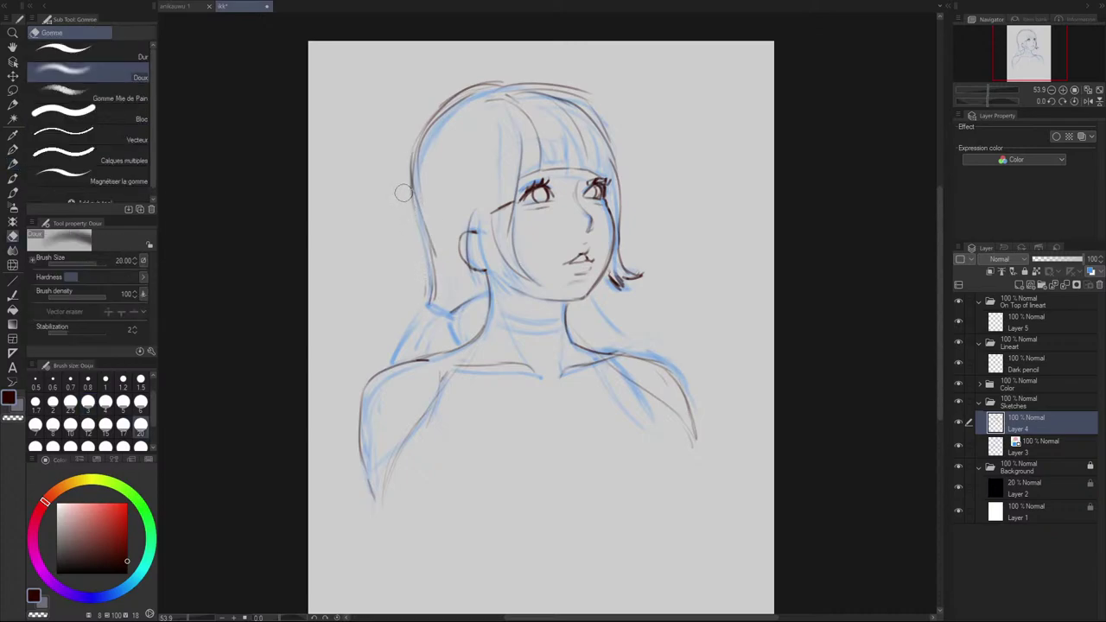
key("p")
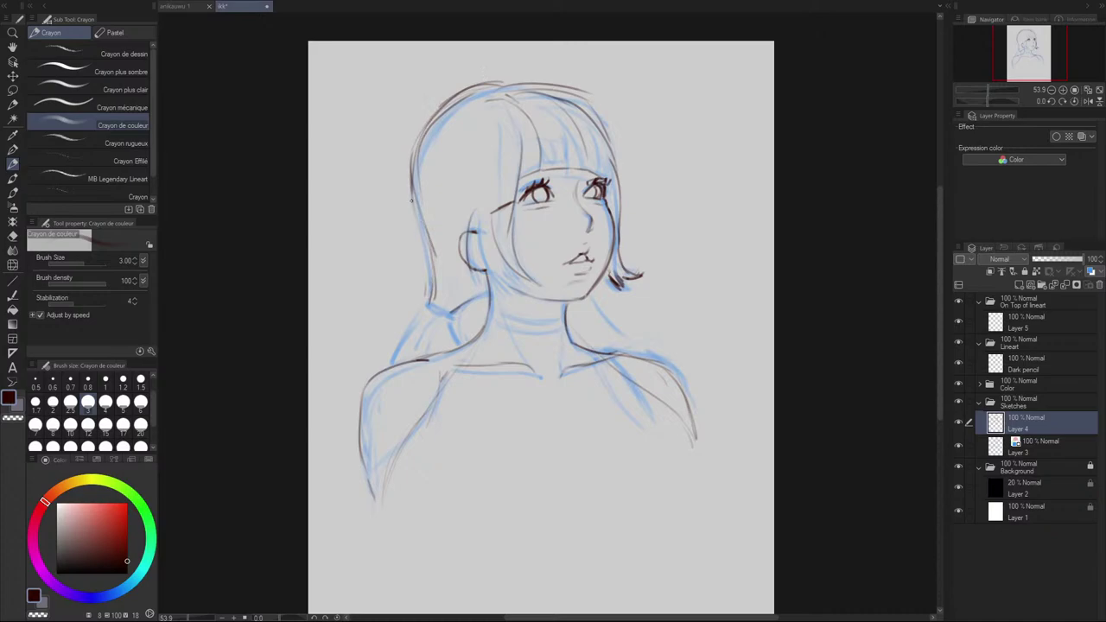
Step: Refine the back hair edge down to the hair tie and draw both sides of the ponytail falling over the near shoulder
left_click_drag(411, 201, 441, 309)
left_click_drag(441, 309, 450, 319)
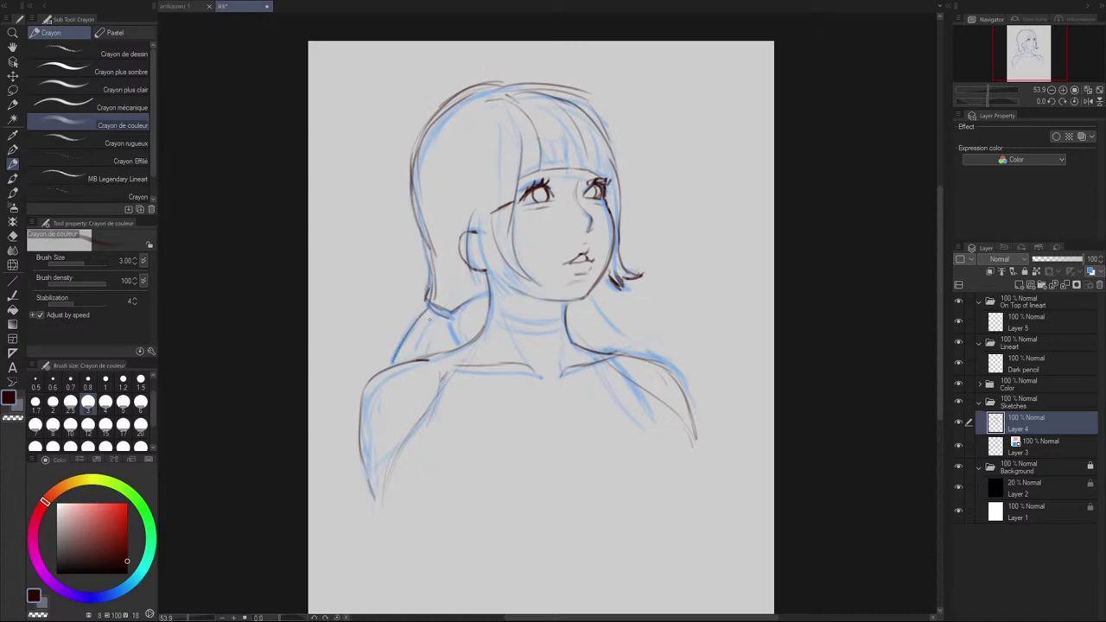
left_click_drag(423, 317, 401, 380)
left_click_drag(400, 373, 383, 486)
left_click_drag(450, 356, 446, 403)
left_click_drag(446, 402, 431, 504)
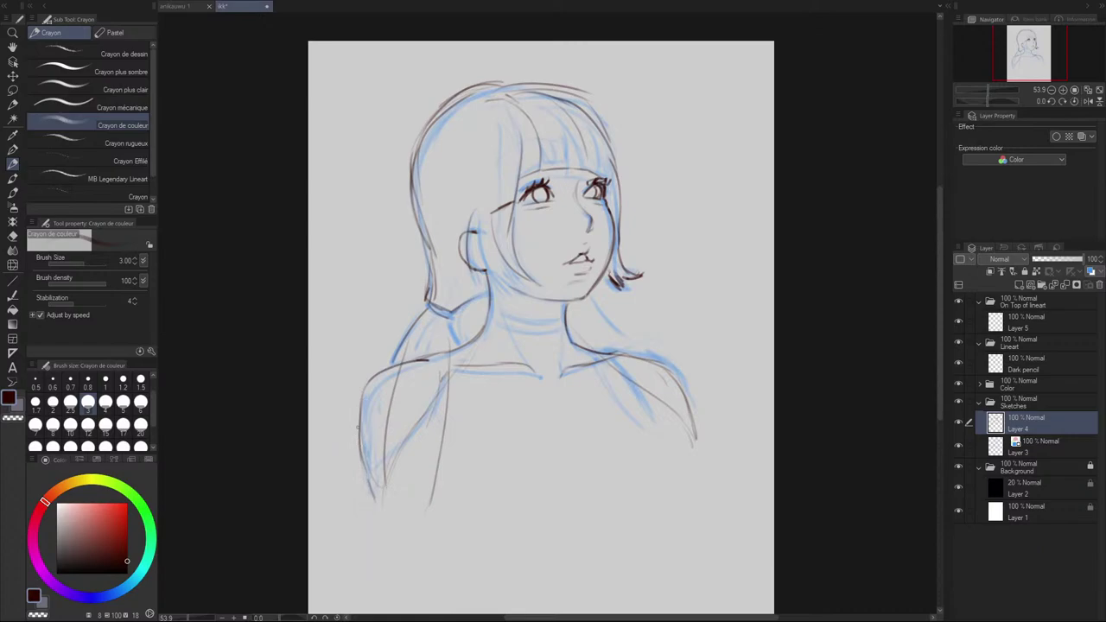
Step: Draw the near arm's outer contour down from the shoulder with a size 5 brush, undoing the thinner attempts
left_click_drag(365, 471, 358, 587)
left_click_drag(371, 484, 362, 612)
left_click_drag(363, 603, 365, 482)
left_click_drag(363, 469, 361, 609)
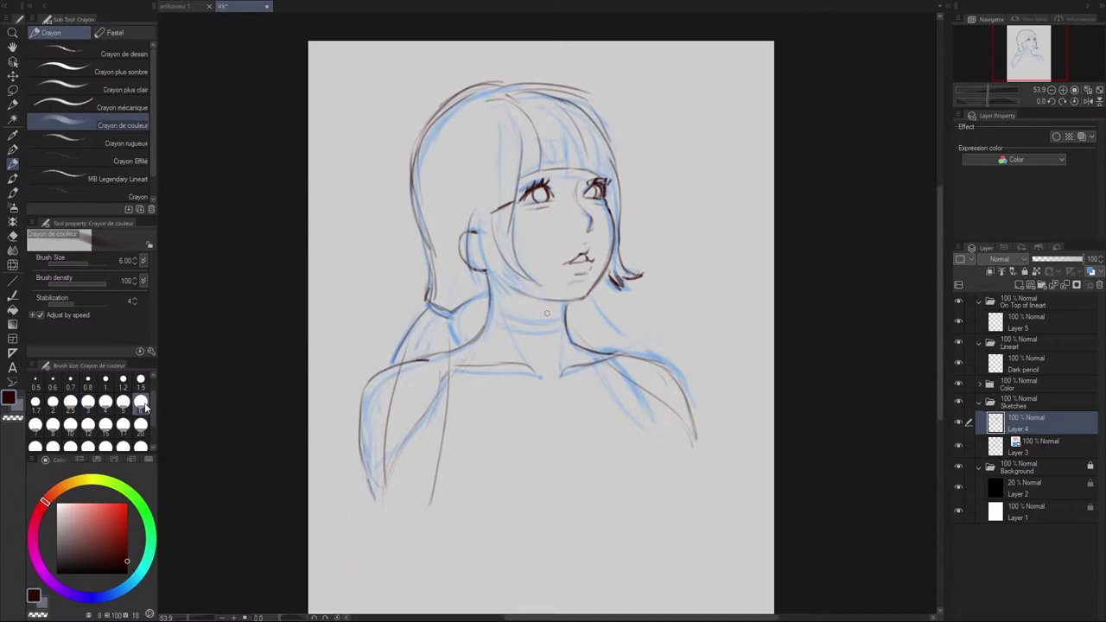
key("ctrl+z")
key("bracketright")
key("bracketright")
key("bracketright")
left_click(124, 402)
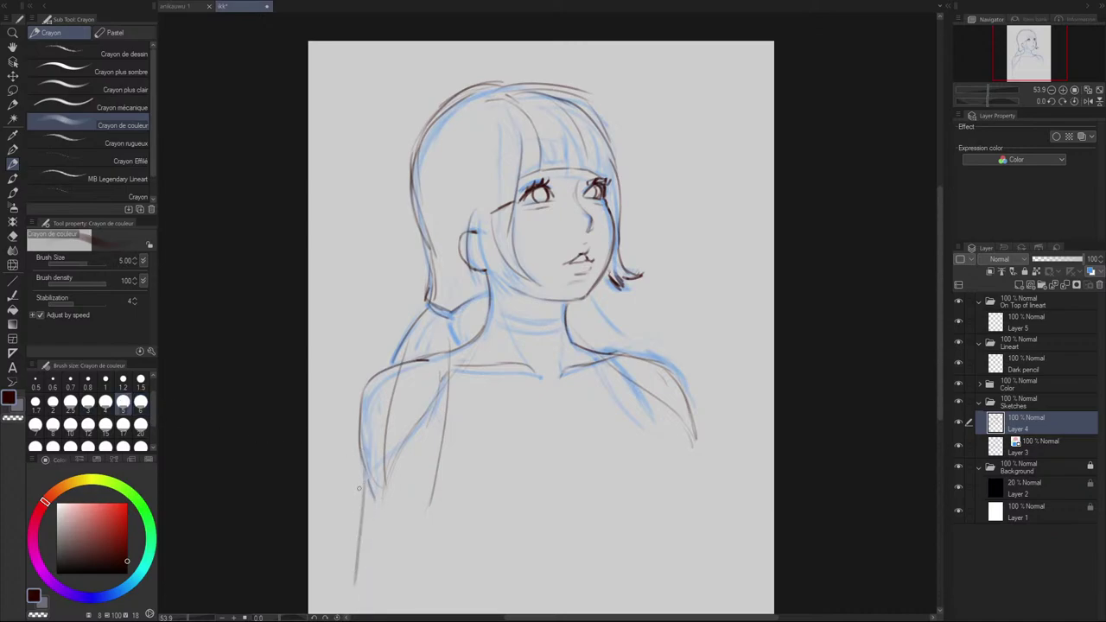
left_click_drag(366, 495, 361, 581)
left_click_drag(355, 600, 363, 393)
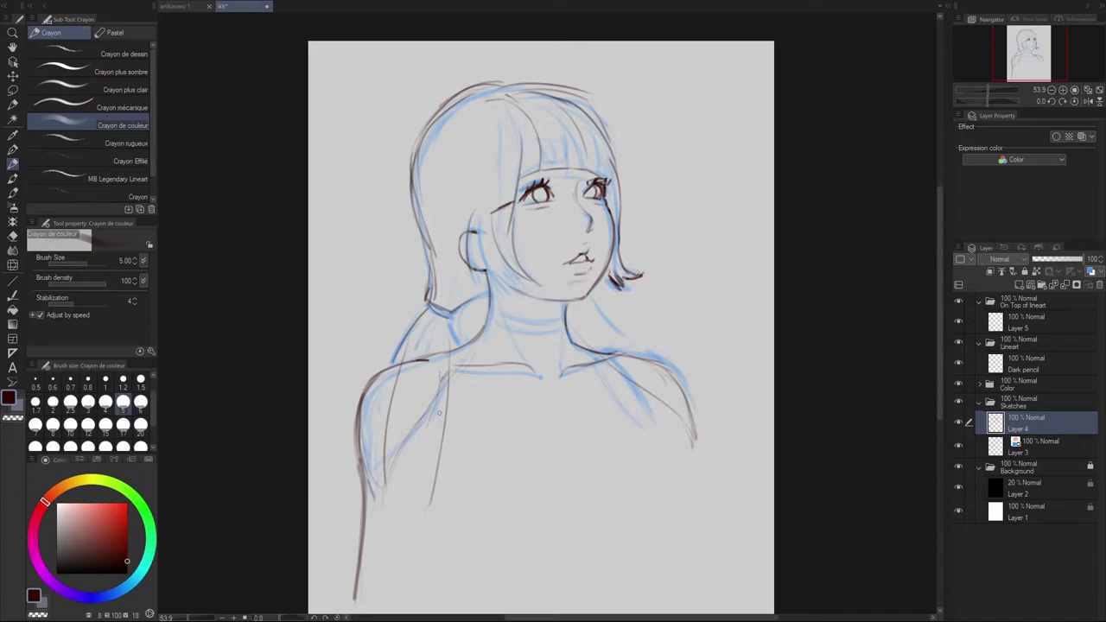
Step: Extend the inner arm-side line below the ponytail and thicken the hair outline from the crown to the forehead side
left_click_drag(425, 515, 404, 560)
left_click_drag(502, 80, 610, 140)
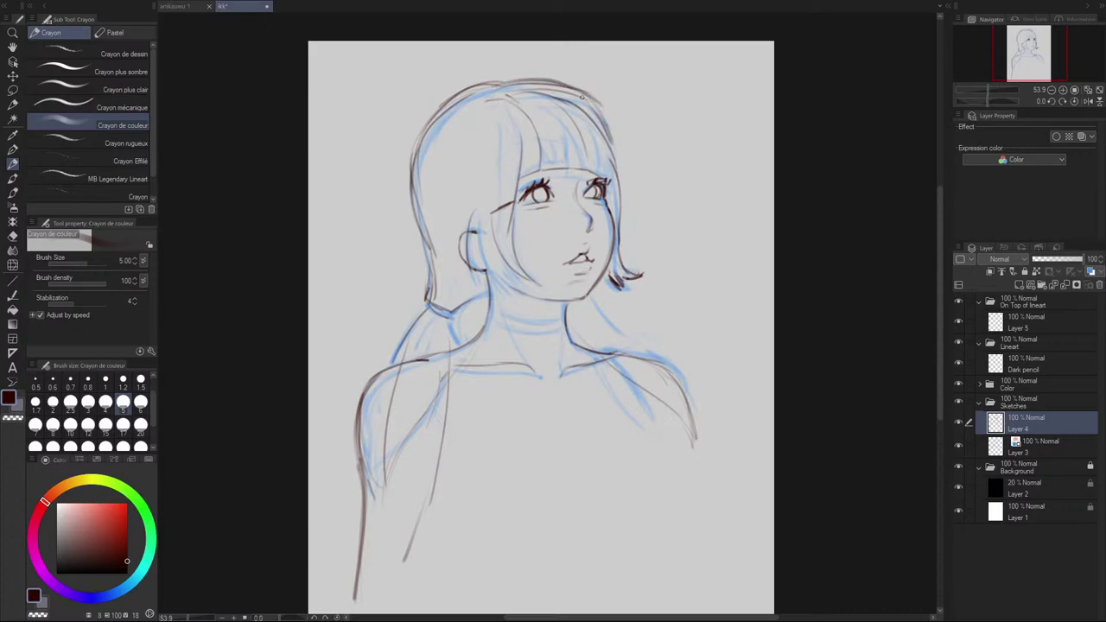
left_click_drag(583, 98, 615, 148)
Step: Redraw the near side of the neck slightly farther back with brush size 3 and erase the old neck line
left_click(87, 402)
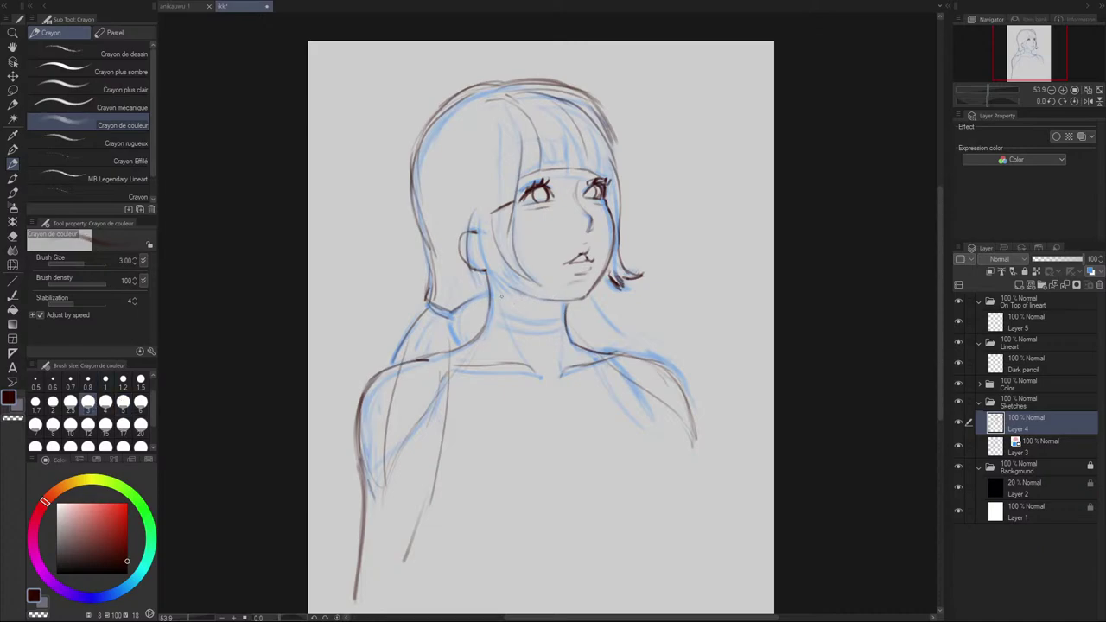
left_click_drag(484, 274, 474, 346)
key("e")
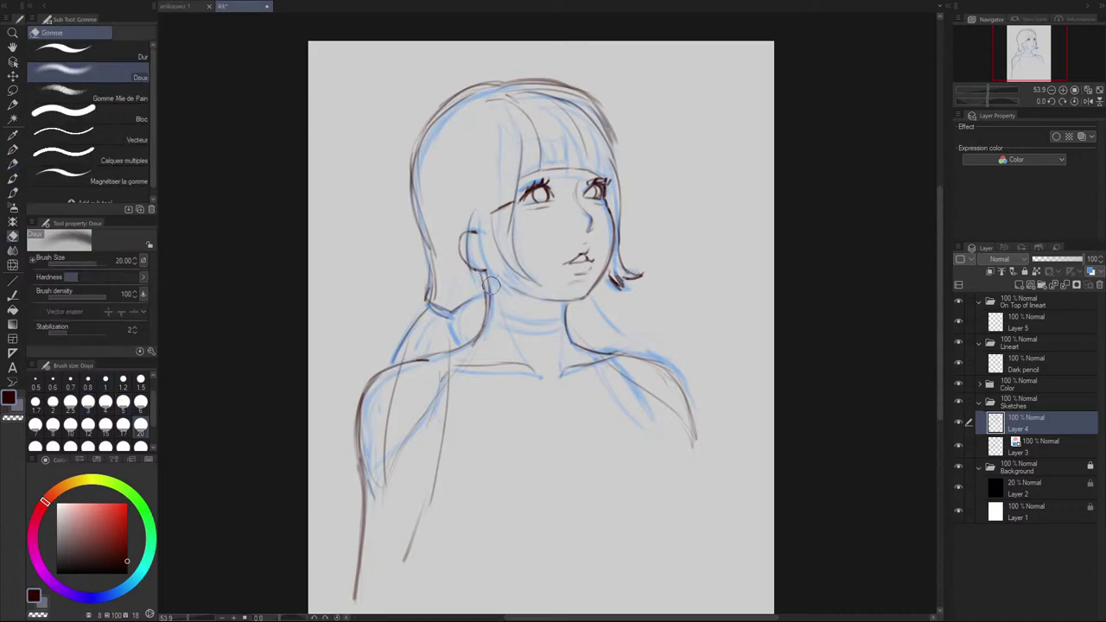
left_click_drag(492, 280, 491, 321)
key("p")
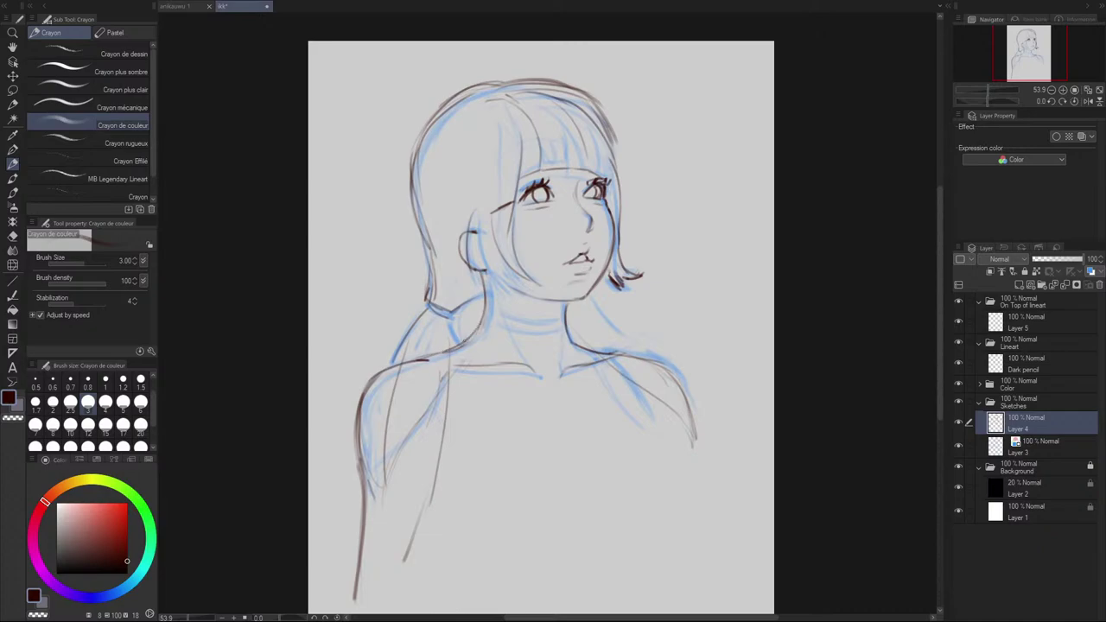
Step: Strengthen the near shoulder's slope and the near collarbone line, undoing a stray stroke
left_click_drag(446, 352, 413, 360)
left_click_drag(422, 358, 379, 377)
key("ctrl+z")
left_click_drag(442, 360, 517, 362)
Step: Draw two curved choker lines around the neck with the canvas rotated and return the canvas to upright
key("r")
left_click_drag(751, 292, 508, 513)
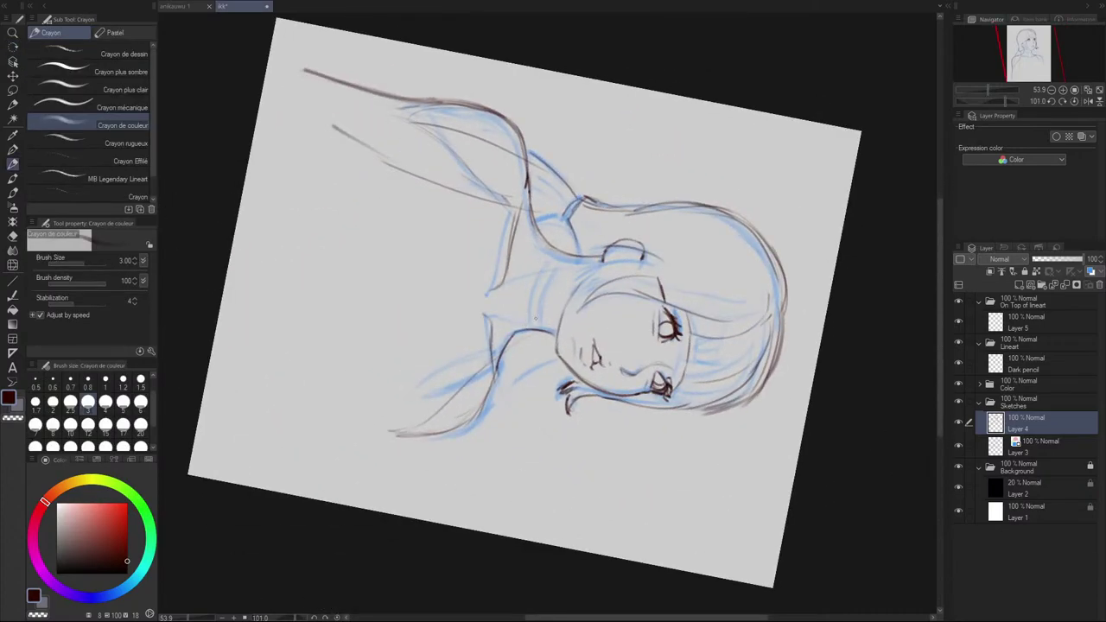
left_click_drag(525, 330, 548, 253)
key("ctrl+z")
mouse_move(524, 326)
left_mouse_down()
mouse_move(542, 260)
mouse_move(550, 248)
mouse_move(542, 317)
mouse_move(563, 258)
left_mouse_up()
left_click(1074, 102)
key("space")
left_click_drag(665, 300, 669, 306)
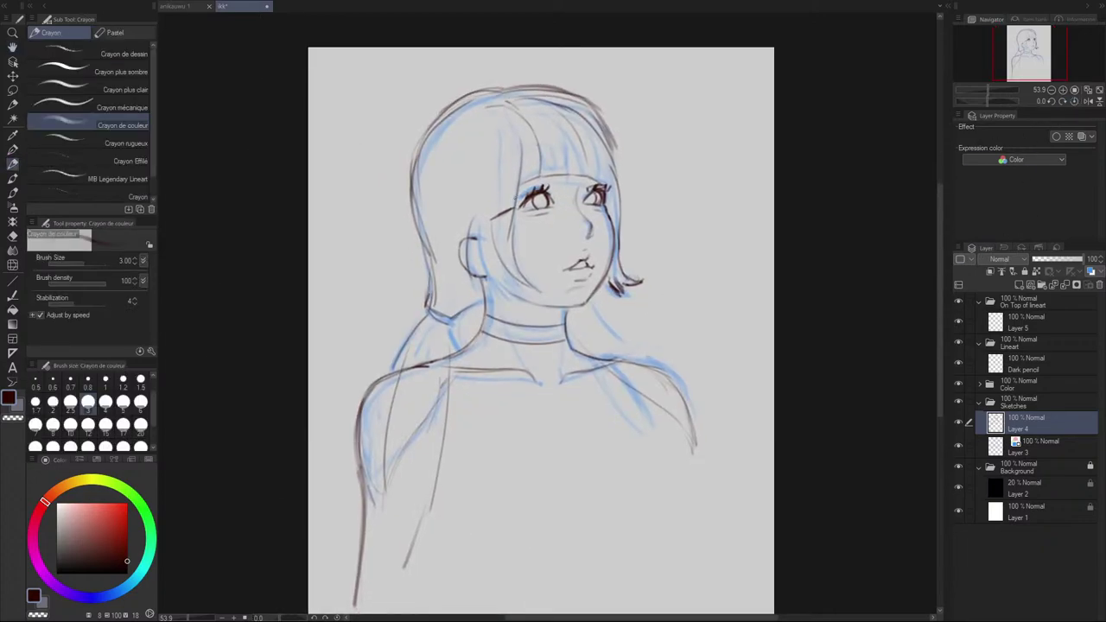
Step: Sketch thin strand lines for the side lock between the face and the ear, retrying strokes that miss
left_click_drag(492, 199, 515, 278)
key("ctrl+z")
key("ctrl+z")
mouse_move(489, 197)
left_mouse_down()
mouse_move(514, 280)
mouse_move(509, 269)
left_mouse_up()
left_click_drag(472, 237, 484, 267)
key("ctrl+z")
left_click_drag(473, 219, 488, 282)
key("ctrl+z")
left_click_drag(471, 218, 500, 301)
key("ctrl+z")
key("ctrl+z")
key("ctrl+z")
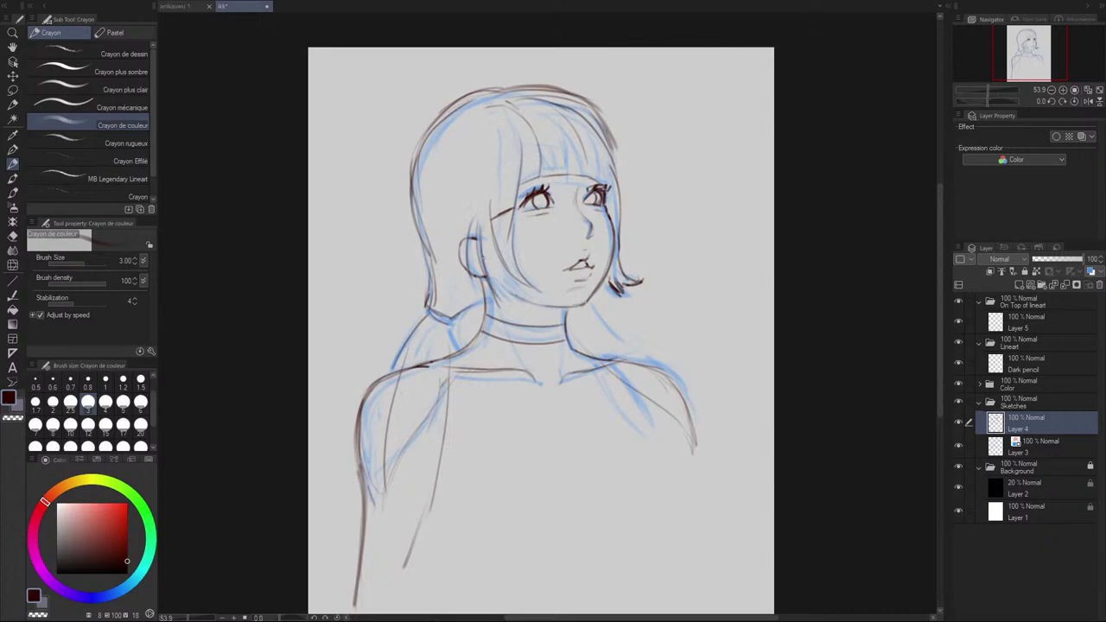
Step: Build up the side lock beside the cheek with dark strands tapering toward the jaw
left_click_drag(478, 227, 497, 292)
left_click_drag(491, 237, 523, 293)
left_click_drag(491, 240, 517, 287)
left_click_drag(481, 240, 512, 286)
Step: Redraw the side lock's front edge along the cheek up to the bangs, undoing misplaced strokes
mouse_move(491, 229)
left_mouse_down()
mouse_move(536, 293)
mouse_move(520, 279)
mouse_move(513, 216)
left_mouse_up()
key("ctrl+z")
left_click_drag(512, 226, 524, 177)
key("ctrl+z")
key("ctrl+z")
left_click_drag(521, 279, 513, 213)
left_click_drag(512, 255, 520, 178)
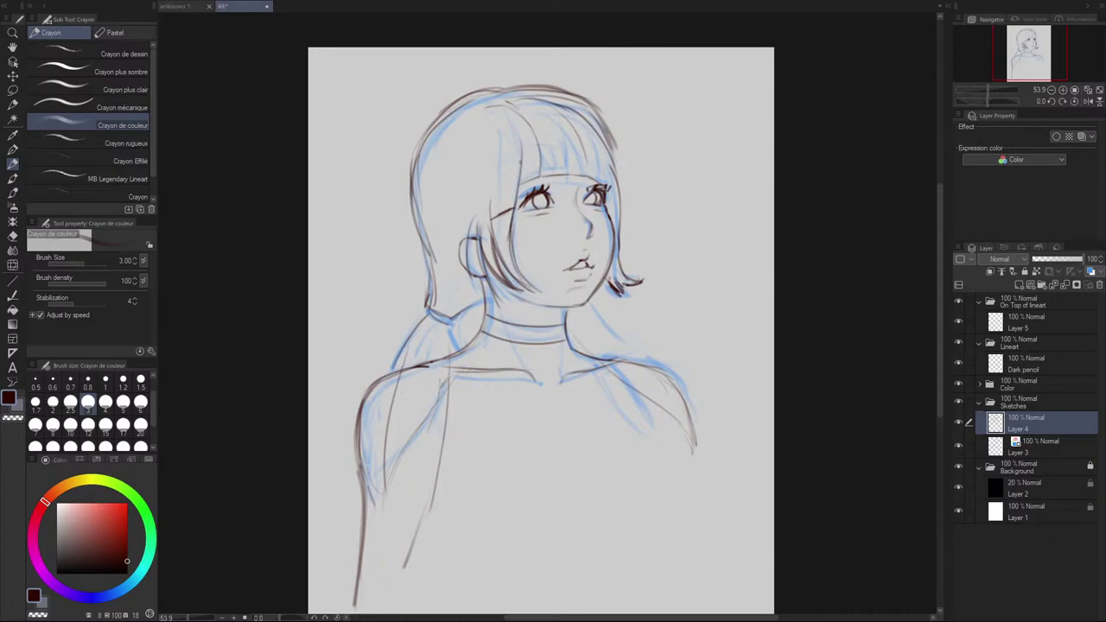
Step: Add a short strand at the top of the ear and erase the ear outline
left_click_drag(477, 221, 468, 247)
key("e")
mouse_move(468, 241)
left_mouse_down()
mouse_move(461, 265)
mouse_move(474, 281)
mouse_move(482, 267)
left_mouse_up()
key("p")
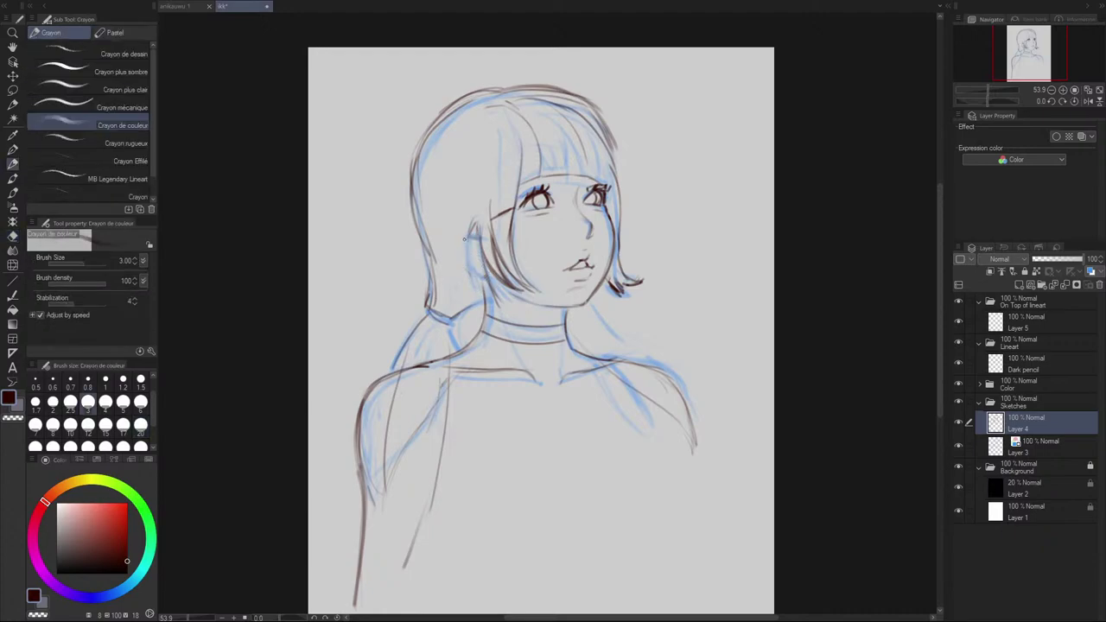
Step: Sketch a new rear edge for the hair around the erased ear, undoing strokes that do not fit
left_click_drag(469, 232, 475, 276)
key("ctrl+z")
mouse_move(456, 237)
left_mouse_down()
mouse_move(478, 275)
mouse_move(453, 247)
mouse_move(458, 233)
mouse_move(462, 278)
left_mouse_up()
key("ctrl+z")
key("ctrl+z")
left_click_drag(466, 223, 462, 266)
mouse_move(469, 222)
left_mouse_down()
mouse_move(461, 259)
mouse_move(460, 220)
mouse_move(461, 274)
mouse_move(477, 221)
left_mouse_up()
key("e")
key("p")
Step: Draw the strand curving behind the ear and the thin hair lines in front of it, discarding extra strokes
left_click_drag(462, 280, 471, 218)
left_click_drag(472, 219, 470, 258)
key("ctrl+z")
left_click_drag(472, 220, 483, 278)
left_click_drag(471, 232, 489, 290)
mouse_move(476, 234)
left_mouse_down()
mouse_move(494, 294)
mouse_move(461, 245)
mouse_move(469, 218)
left_mouse_up()
left_click_drag(463, 229, 468, 301)
key("ctrl+z")
key("ctrl+z")
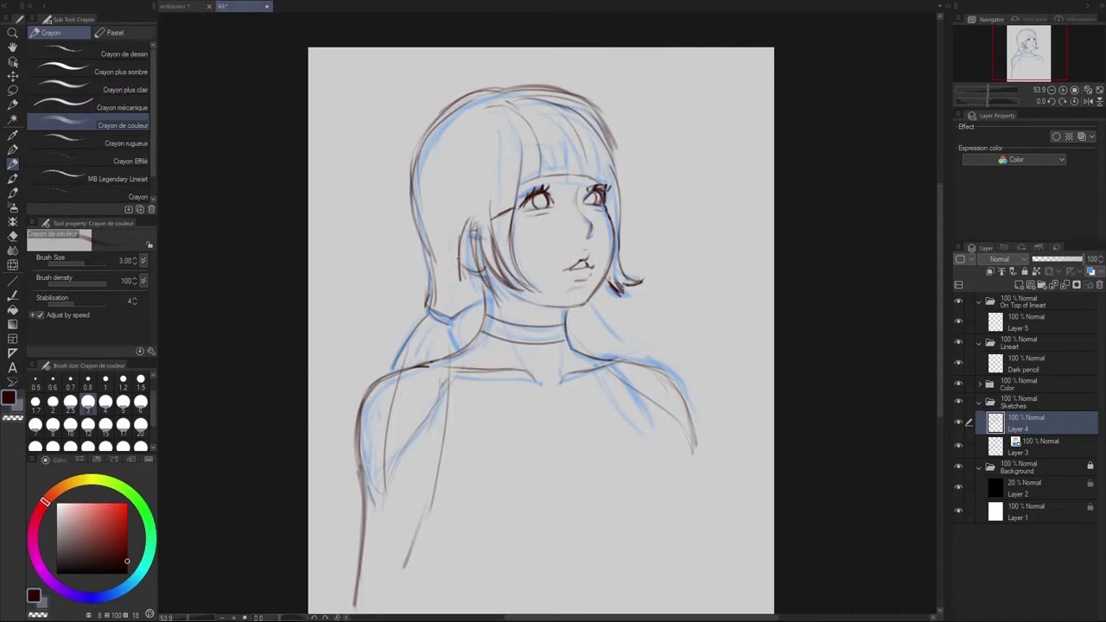
Step: Strengthen the nose bridge, mark the nostril and touch up the far side of the neck below the jaw
scroll(486, 263, "up", 1)
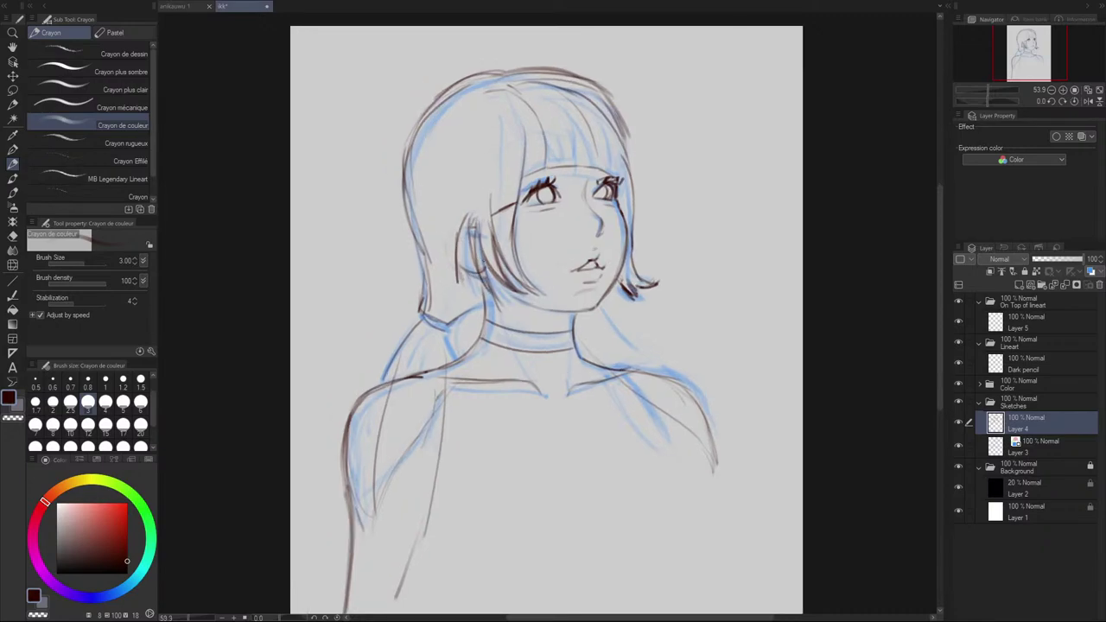
scroll(515, 262, "down", 1)
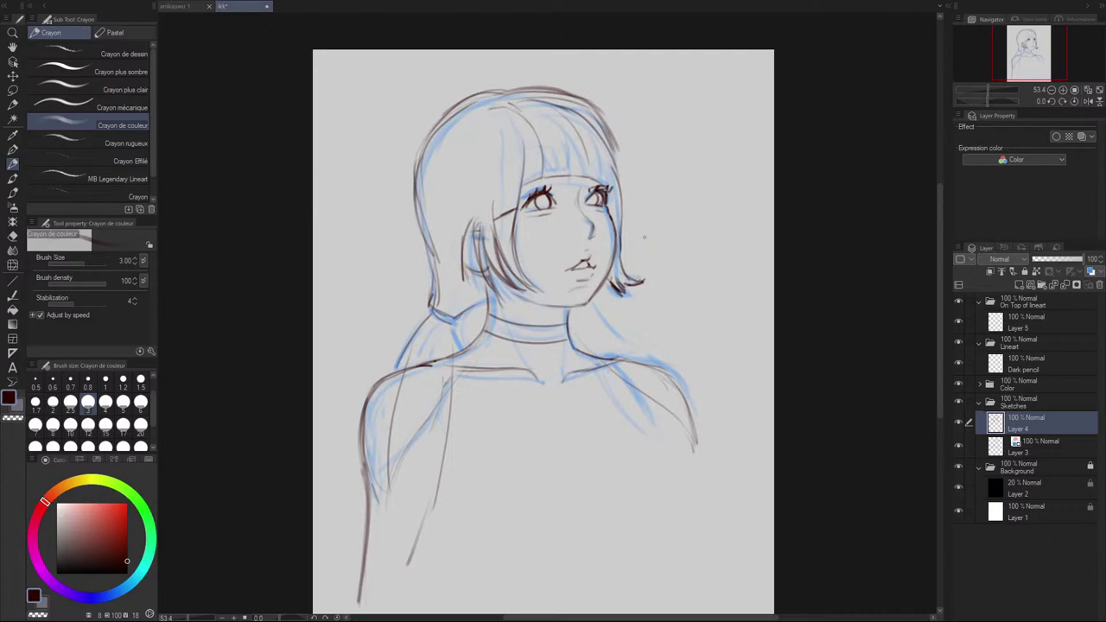
scroll(632, 128, "up", 1)
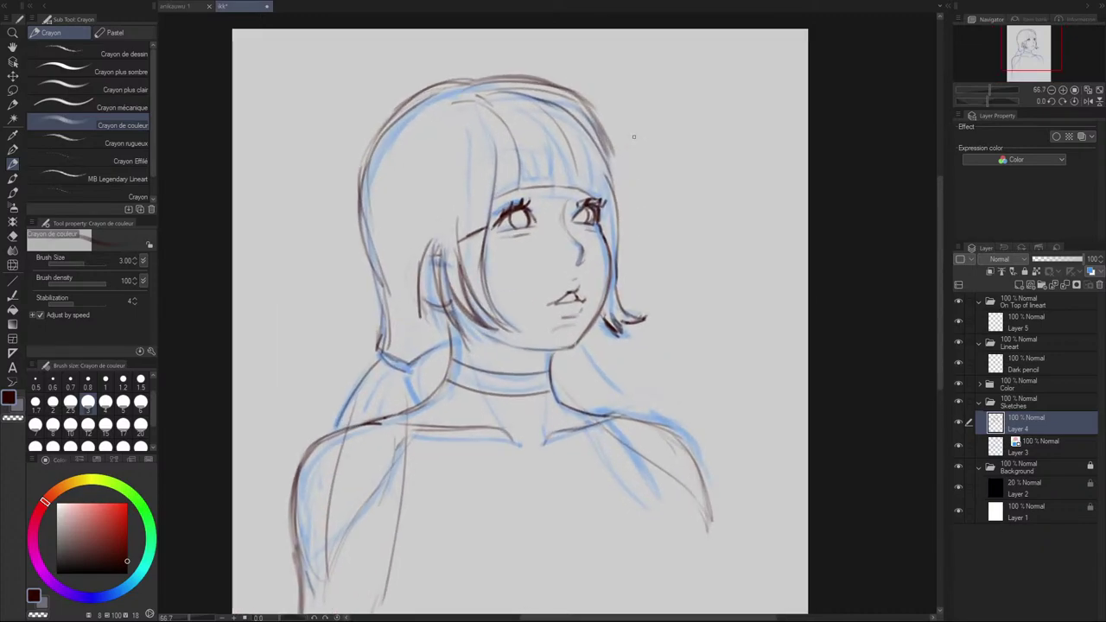
mouse_move(566, 205)
left_mouse_down()
mouse_move(582, 258)
mouse_move(566, 259)
left_mouse_up()
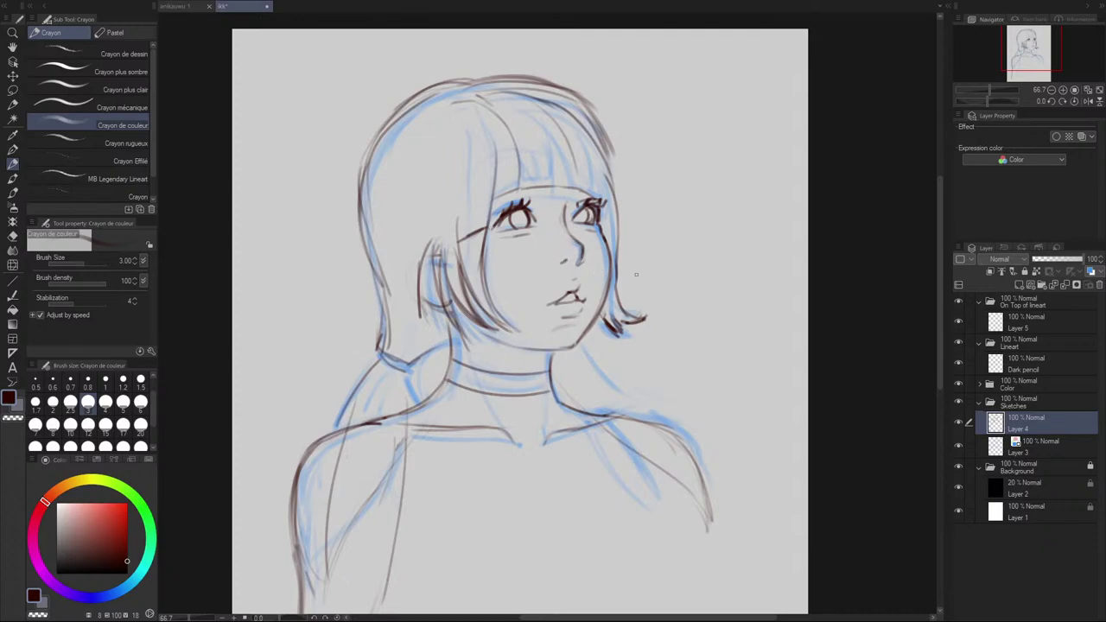
left_click_drag(554, 351, 551, 366)
Step: Try to redraw the far shoulder's outer contour
mouse_move(613, 416)
left_mouse_down()
mouse_move(669, 421)
mouse_move(706, 470)
left_mouse_up()
key("ctrl+z")
key("ctrl+z")
key("ctrl+z")
mouse_move(645, 421)
left_mouse_down()
mouse_move(688, 434)
mouse_move(694, 457)
left_mouse_up()
key("ctrl+z")
Step: Draw the curved line from the far collarbone down toward the far armpit, redoing the stroke until it fits
scroll(529, 391, "down", 1)
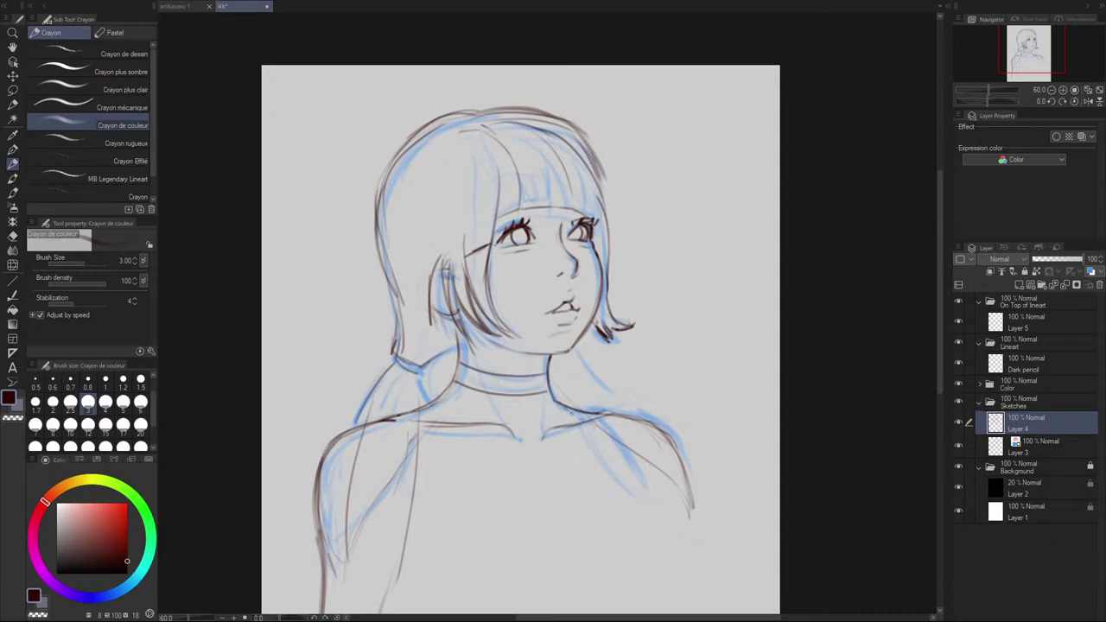
left_click_drag(572, 420, 617, 503)
key("ctrl+z")
left_click_drag(581, 434, 633, 506)
left_click_drag(604, 462, 657, 525)
key("ctrl+z")
key("ctrl+z")
key("ctrl+z")
left_click_drag(589, 442, 655, 530)
key("ctrl+z")
mouse_move(591, 445)
left_mouse_down()
mouse_move(619, 494)
mouse_move(649, 520)
mouse_move(592, 451)
mouse_move(663, 529)
left_mouse_up()
Step: Sketch the upper curve across the chest between the near ponytail and the far arm
scroll(722, 427, "down", 1)
key("space")
left_click_drag(550, 404, 495, 296)
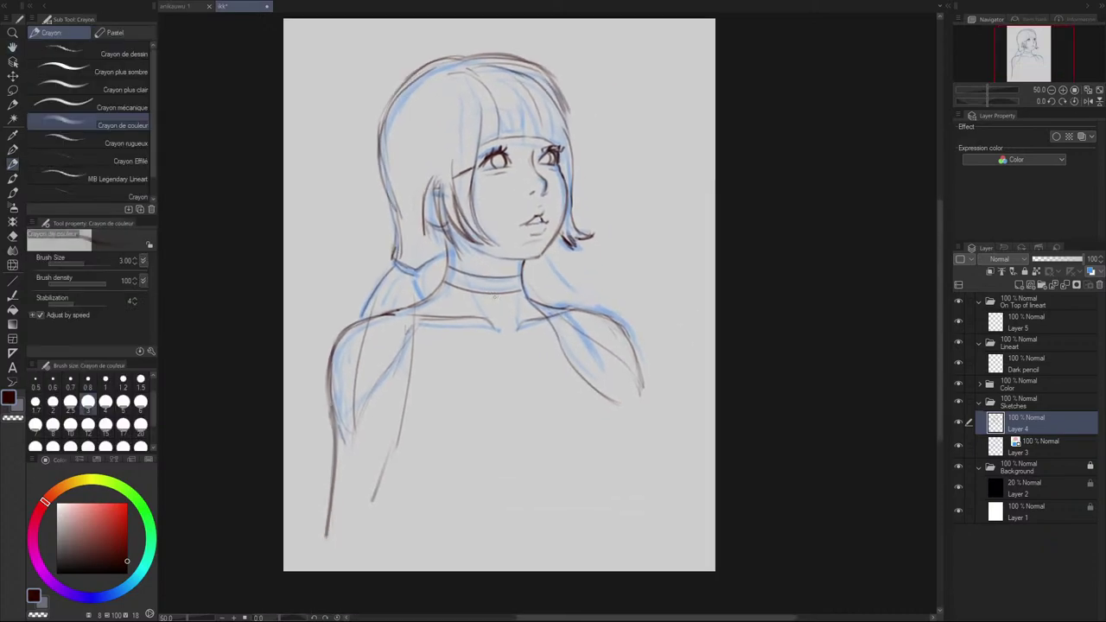
mouse_move(422, 419)
left_mouse_down()
mouse_move(483, 384)
mouse_move(519, 404)
mouse_move(648, 415)
mouse_move(543, 394)
mouse_move(624, 422)
left_mouse_up()
mouse_move(402, 422)
left_mouse_down()
mouse_move(479, 399)
mouse_move(590, 390)
left_mouse_up()
key("ctrl+z")
key("ctrl+z")
Step: Sketch a lower curve across the chest beneath the first one, undoing and retrying strokes
mouse_move(387, 463)
left_mouse_down()
mouse_move(485, 435)
mouse_move(538, 460)
left_mouse_up()
key("ctrl+z")
key("ctrl+z")
mouse_move(397, 459)
left_mouse_down()
mouse_move(510, 464)
mouse_move(605, 439)
left_mouse_up()
key("ctrl+z")
left_click_drag(481, 454, 560, 454)
key("ctrl+z")
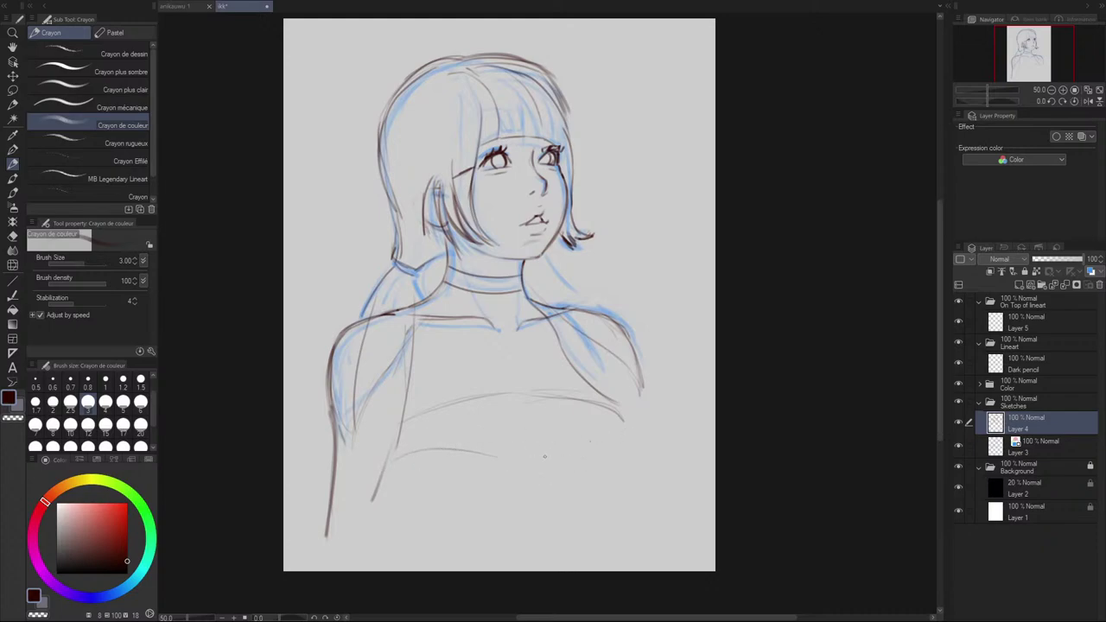
key("ctrl+z")
left_click_drag(402, 458, 513, 437)
key("ctrl+z")
mouse_move(519, 433)
left_mouse_down()
mouse_move(428, 451)
mouse_move(537, 447)
mouse_move(556, 463)
mouse_move(505, 446)
mouse_move(400, 461)
mouse_move(446, 446)
left_mouse_up()
key("ctrl+z")
key("ctrl+z")
Step: Extend the ponytail's outer edge down alongside the near arm, retrying the stroke
mouse_move(369, 320)
left_mouse_down()
mouse_move(348, 420)
mouse_move(367, 324)
left_mouse_up()
key("ctrl+z")
left_click_drag(343, 438, 342, 477)
left_click_drag(361, 354, 352, 498)
key("ctrl+z")
key("ctrl+z")
left_click_drag(354, 439, 359, 535)
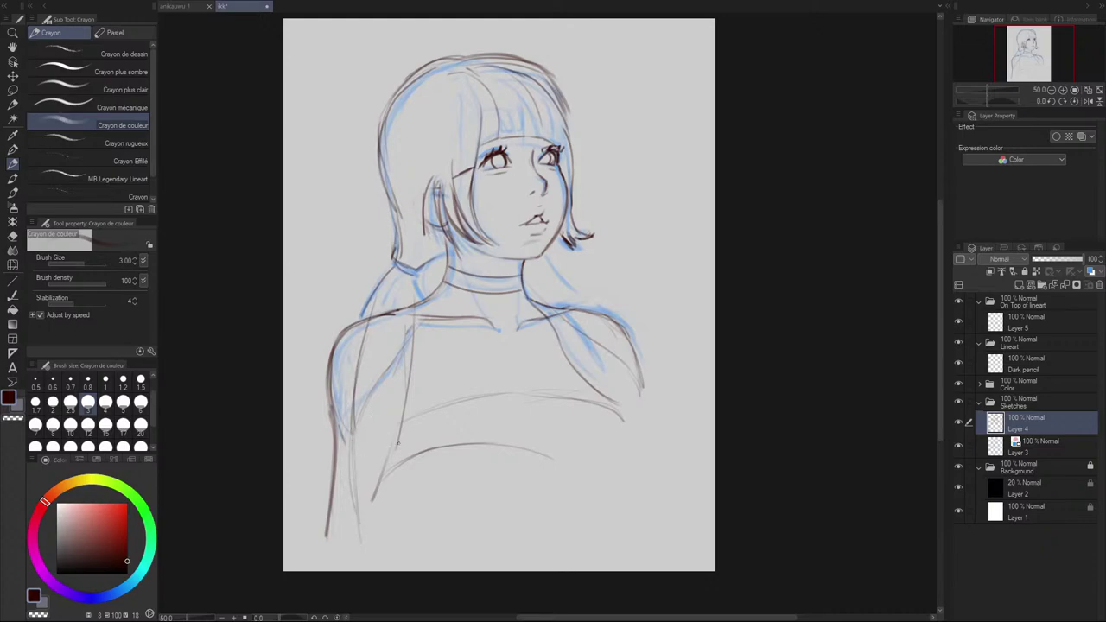
Step: Redraw the ponytail's inner edge down past the lower chest curve, tapering toward the tip
key("ctrl+z")
left_click_drag(403, 444, 381, 537)
left_click_drag(413, 359, 398, 464)
key("ctrl+z")
key("ctrl+z")
key("ctrl+z")
left_click_drag(409, 388, 377, 539)
left_click_drag(400, 435, 386, 511)
Step: Erase the stray lines where the lower chest curve meets the ponytail
key("e")
mouse_move(379, 459)
left_mouse_down()
mouse_move(374, 506)
mouse_move(407, 471)
mouse_move(487, 434)
left_mouse_up()
key("p")
key("ctrl+z")
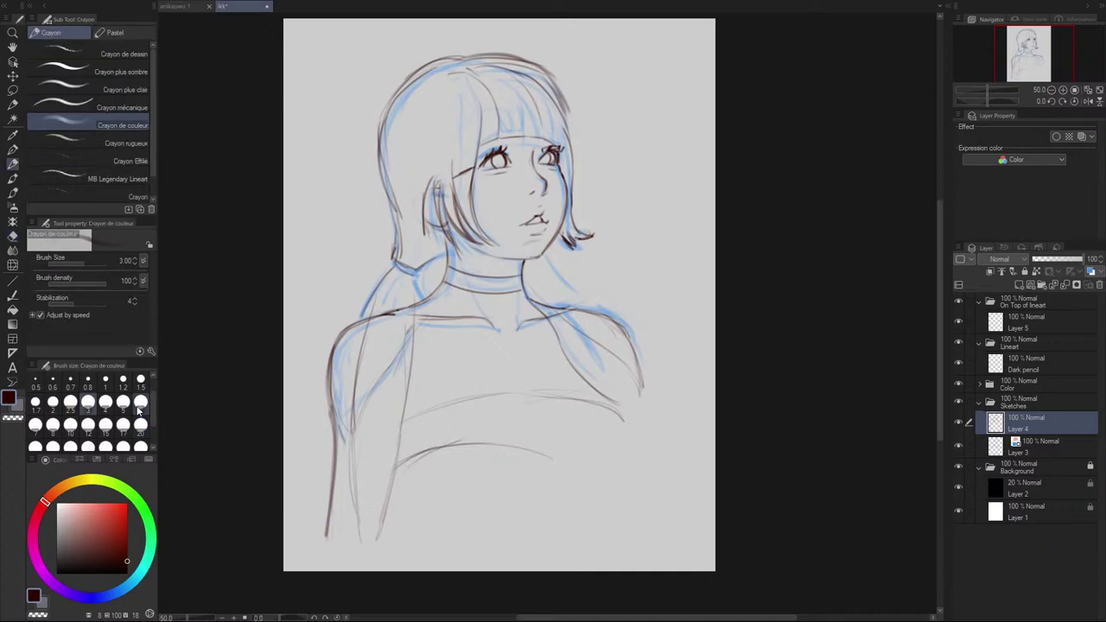
Step: Set the brush size to 5 and redraw the lower chest curve with a dip at the centre, undoing and retrying strokes
left_click(123, 401)
key("ctrl+z")
mouse_move(399, 469)
left_mouse_down()
mouse_move(521, 446)
mouse_move(481, 442)
mouse_move(548, 458)
mouse_move(582, 450)
mouse_move(603, 442)
mouse_move(542, 455)
mouse_move(607, 421)
left_mouse_up()
key("ctrl+z")
key("ctrl+z")
mouse_move(554, 449)
left_mouse_down()
mouse_move(607, 420)
mouse_move(577, 444)
mouse_move(595, 435)
left_mouse_up()
key("ctrl+z")
key("ctrl+z")
key("ctrl+z")
key("ctrl+z")
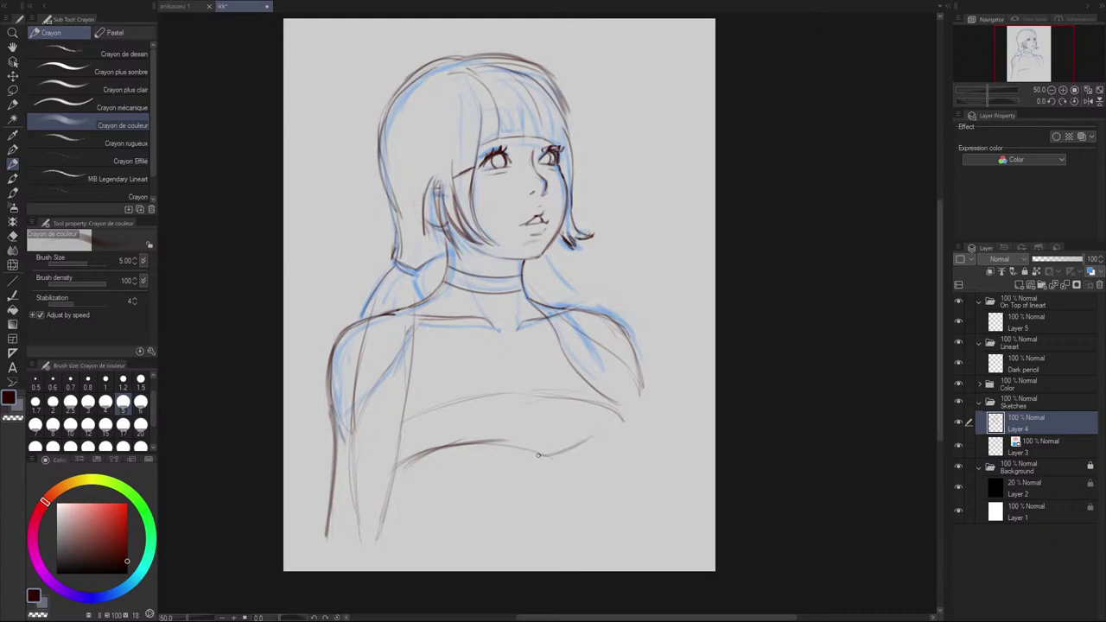
Step: Extend the lower chest curve up to meet the upper curve at the far side of the chest, retrying the stroke
key("ctrl+z")
left_click_drag(538, 454, 612, 414)
key("ctrl+z")
key("ctrl+z")
mouse_move(548, 457)
left_mouse_down()
mouse_move(624, 412)
mouse_move(544, 452)
mouse_move(624, 418)
left_mouse_up()
key("ctrl+z")
key("ctrl+z")
left_click(1088, 101)
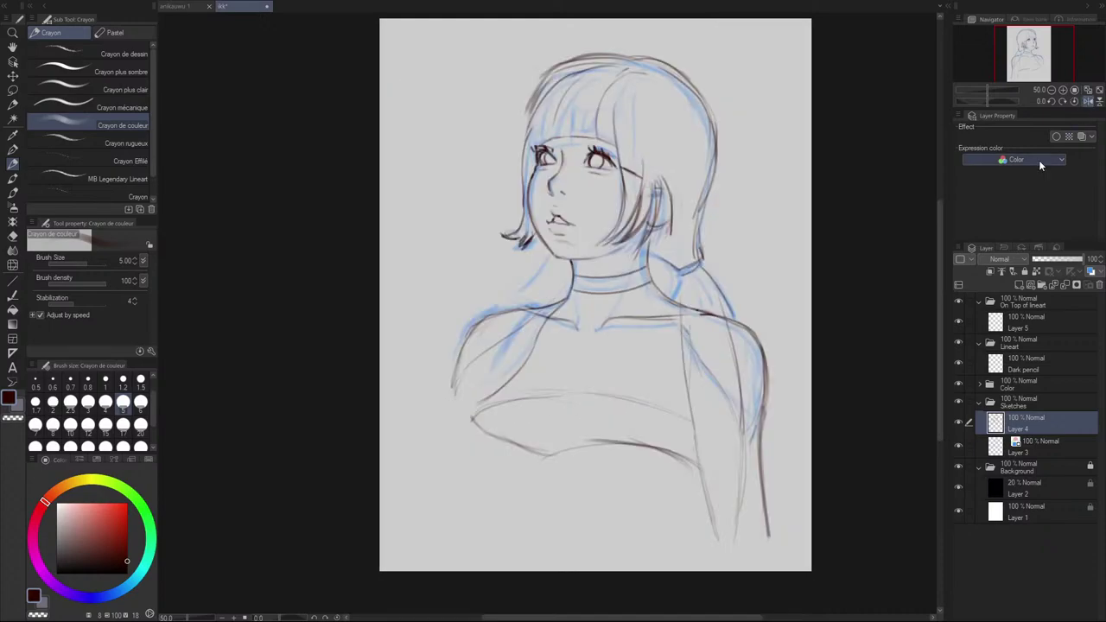
mouse_move(475, 417)
left_mouse_down()
mouse_move(504, 448)
mouse_move(481, 426)
mouse_move(494, 413)
mouse_move(511, 425)
mouse_move(468, 416)
mouse_move(524, 454)
mouse_move(482, 426)
mouse_move(519, 452)
left_mouse_up()
key("ctrl+z")
key("ctrl+z")
key("ctrl+z")
Step: Erase the stray lines at the front top of the head and redraw the hair outline closer to the skull
key("e")
mouse_move(564, 61)
left_mouse_down()
mouse_move(523, 113)
mouse_move(576, 63)
left_mouse_up()
key("p")
key("ctrl+z")
mouse_move(531, 110)
left_mouse_down()
mouse_move(582, 70)
mouse_move(631, 57)
mouse_move(537, 106)
mouse_move(618, 60)
mouse_move(583, 62)
mouse_move(627, 58)
left_mouse_up()
key("e")
key("p")
key("ctrl+z")
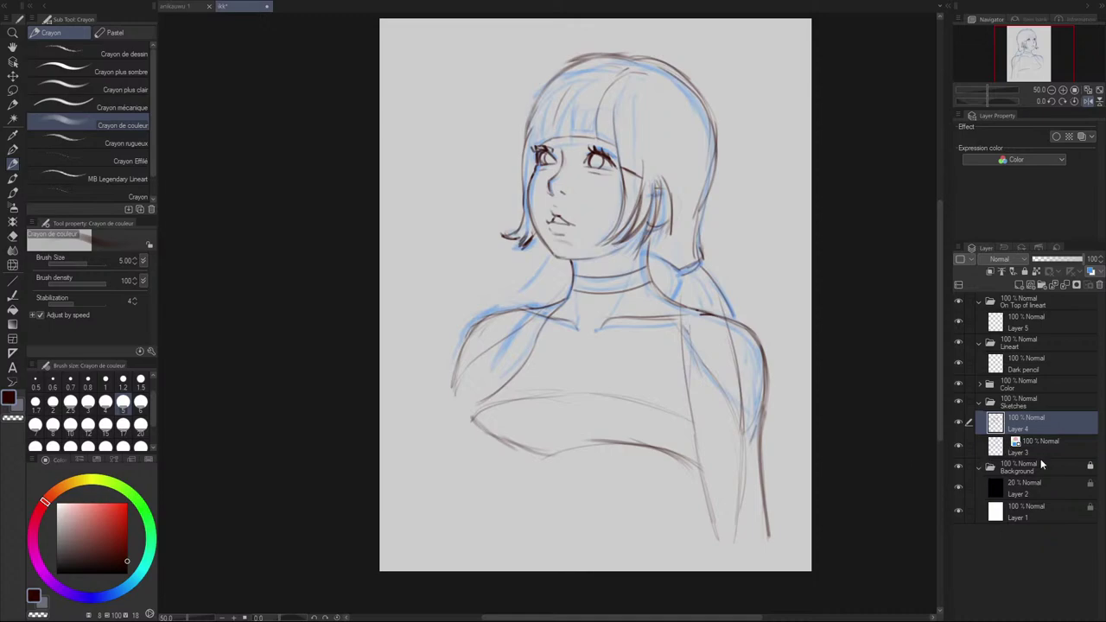
Step: Hide Layer 3 and sketch a line sweeping outward and down from behind the near arm, retrying the stroke
left_click(958, 446)
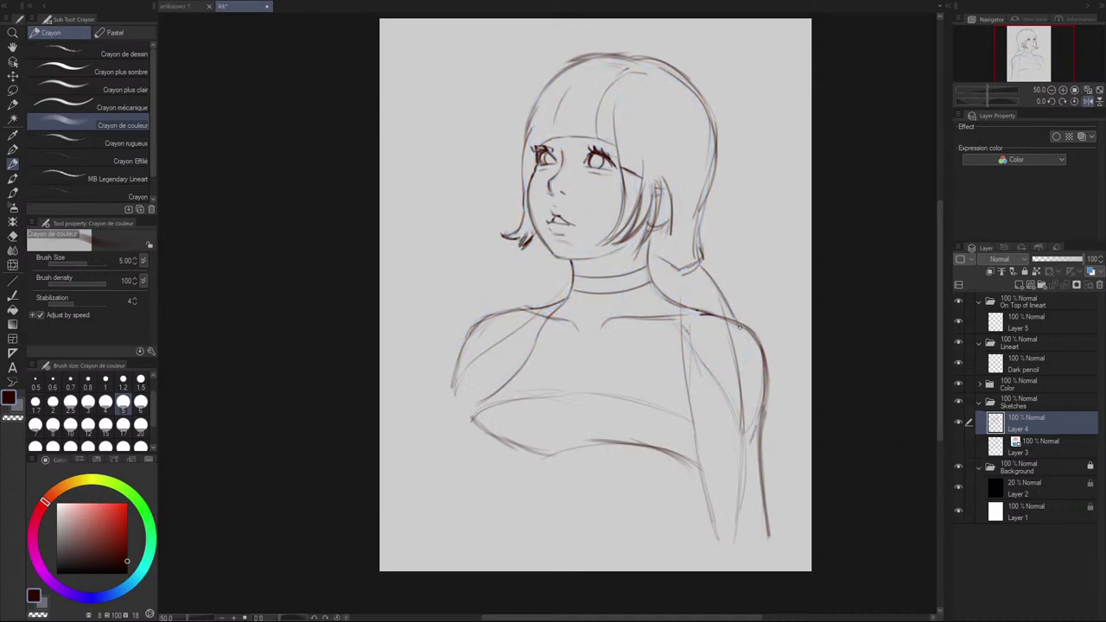
mouse_move(765, 395)
left_mouse_down()
mouse_move(769, 444)
mouse_move(763, 426)
mouse_move(800, 513)
left_mouse_up()
key("ctrl+z")
key("ctrl+z")
left_click_drag(765, 417, 825, 523)
Step: Darken both edges of the ponytail down to its tip and touch up the hair near the tie, retrying strokes
left_click_drag(732, 335, 742, 479)
key("ctrl+z")
mouse_move(719, 313)
left_mouse_down()
mouse_move(746, 430)
mouse_move(743, 491)
left_mouse_up()
key("ctrl+z")
left_click_drag(739, 364, 718, 541)
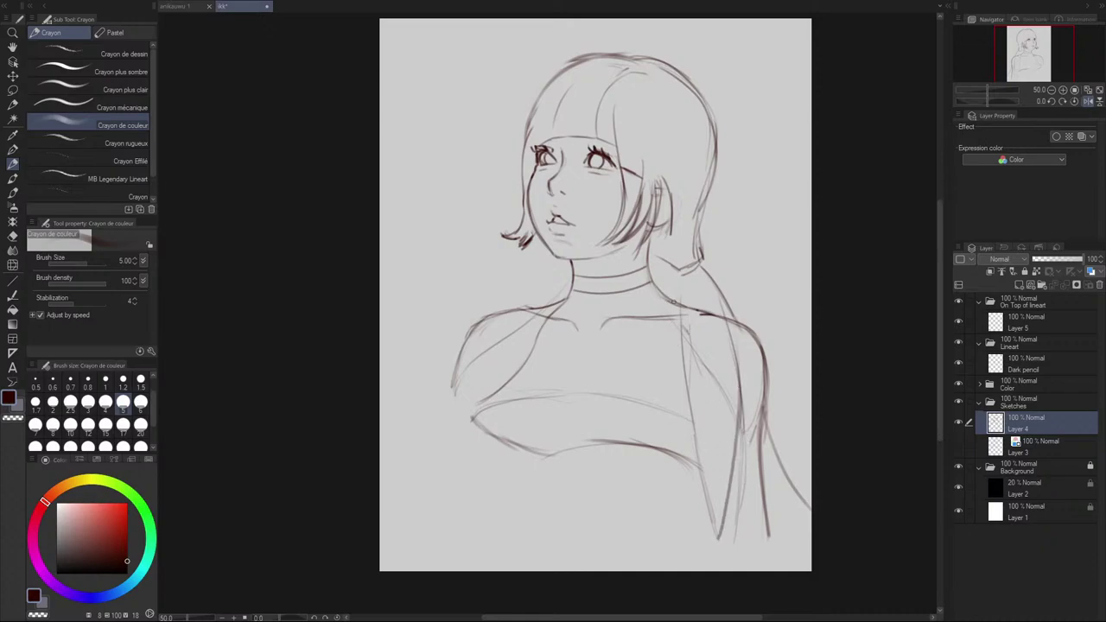
left_click_drag(680, 310, 688, 396)
key("ctrl+z")
left_click_drag(675, 276, 670, 292)
key("ctrl+z")
Step: Sketch a sloping line from behind the neck over the far shoulder and down the outer arm, retrying the stroke
left_click_drag(534, 291, 452, 391)
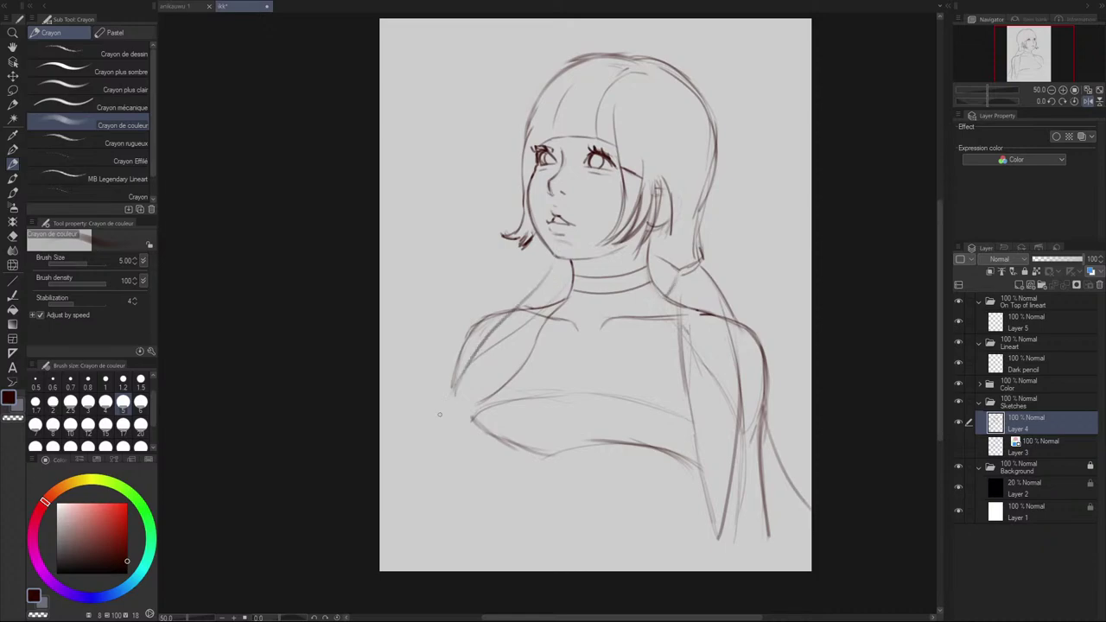
key("ctrl+z")
mouse_move(542, 266)
left_mouse_down()
mouse_move(444, 348)
mouse_move(435, 359)
mouse_move(528, 283)
mouse_move(439, 377)
left_mouse_up()
key("ctrl+z")
key("ctrl+z")
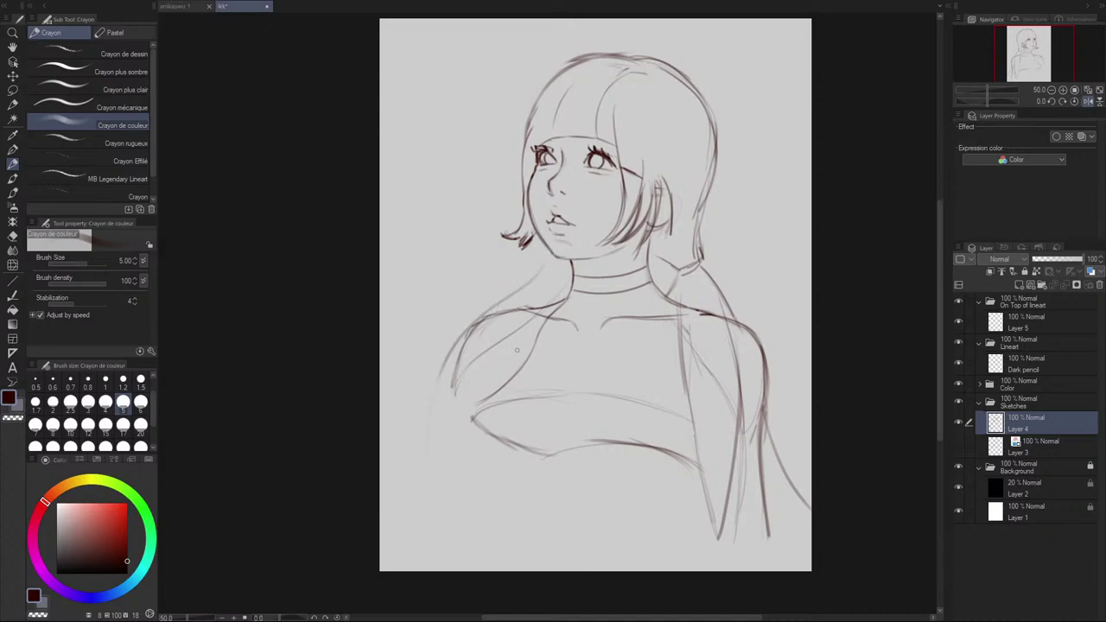
Step: Redraw both collarbone lines darker across the upper chest, undoing and retrying strokes
left_click_drag(533, 308, 498, 314)
key("ctrl+z")
mouse_move(602, 325)
left_mouse_down()
mouse_move(697, 309)
mouse_move(564, 320)
mouse_move(525, 310)
mouse_move(586, 333)
mouse_move(673, 316)
left_mouse_up()
key("ctrl+z")
key("ctrl+z")
key("ctrl+z")
key("ctrl+z")
key("e")
key("p")
left_click_drag(527, 312, 579, 325)
left_click_drag(651, 318, 691, 316)
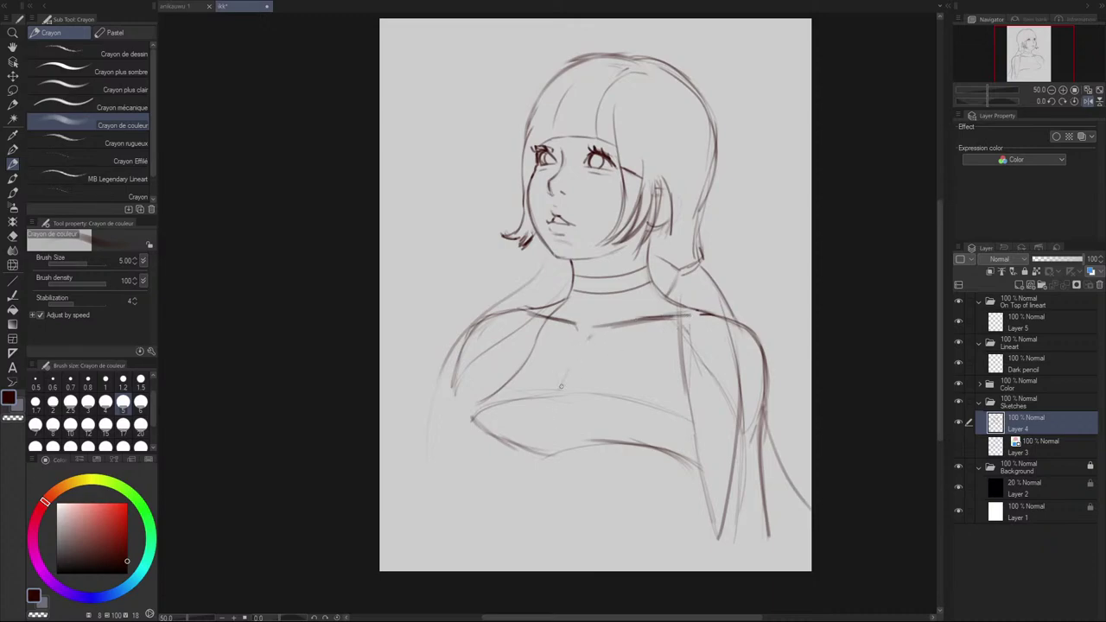
Step: Sketch a slanted centre line from below the collarbones down between the two chest curves
left_click_drag(570, 362, 555, 398)
key("ctrl+z")
left_click_drag(578, 349, 542, 427)
left_click_drag(702, 419, 705, 449)
key("ctrl+z")
Step: Sketch short curved marks on the far shoulder where the arm meets the armpit, undoing and retrying strokes
left_click_drag(491, 353, 455, 392)
key("ctrl+z")
mouse_move(500, 342)
left_mouse_down()
mouse_move(456, 389)
mouse_move(491, 364)
mouse_move(481, 388)
left_mouse_up()
key("ctrl+z")
key("ctrl+z")
key("ctrl+z")
key("ctrl+z")
left_click_drag(489, 349, 491, 366)
Step: Try a raised far arm reaching outward to the canvas edge, sketching and erasing its upper contour
left_click_drag(459, 353, 405, 435)
key("e")
mouse_move(462, 353)
left_mouse_down()
mouse_move(451, 385)
mouse_move(461, 342)
mouse_move(482, 376)
mouse_move(441, 372)
mouse_move(384, 440)
left_mouse_up()
key("p")
key("e")
left_click_drag(443, 372, 386, 439)
mouse_move(385, 439)
left_mouse_down()
mouse_move(430, 378)
mouse_move(380, 427)
left_mouse_up()
key("p")
key("ctrl+z")
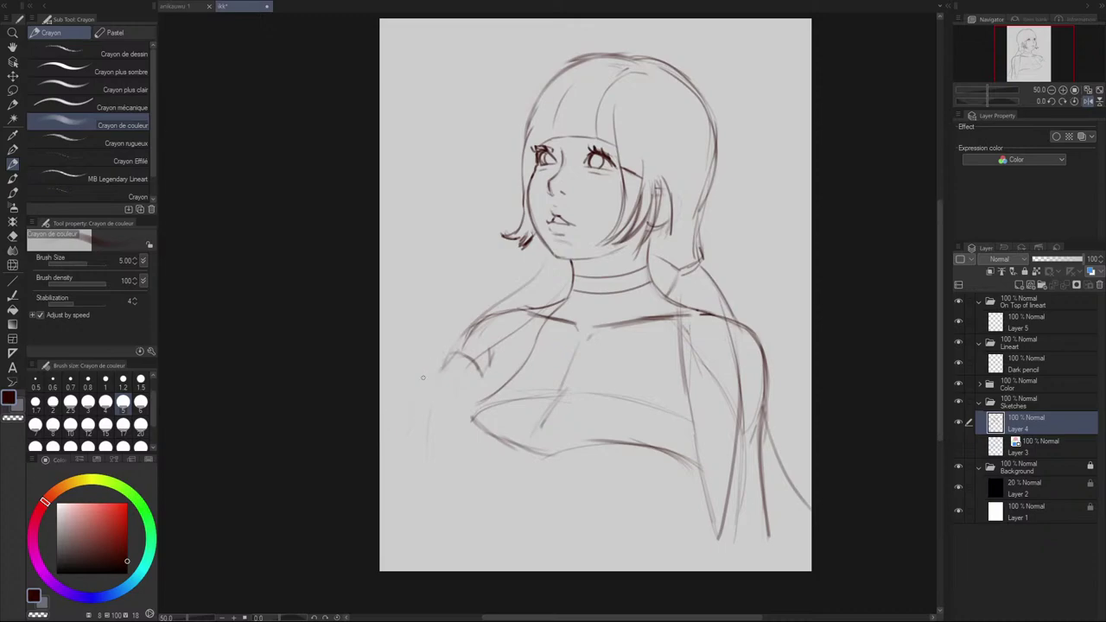
Step: Sketch the upper and lower contours of the far arm reaching outward to the canvas edge, retrying strokes
left_click_drag(448, 360, 380, 426)
left_click_drag(433, 380, 380, 426)
key("ctrl+z")
key("ctrl+z")
key("ctrl+z")
mouse_move(454, 348)
left_mouse_down()
mouse_move(380, 414)
mouse_move(447, 361)
mouse_move(400, 445)
left_mouse_up()
key("e")
key("p")
left_click_drag(473, 327, 380, 410)
key("ctrl+z")
mouse_move(472, 328)
left_mouse_down()
mouse_move(436, 360)
mouse_move(478, 382)
mouse_move(428, 441)
mouse_move(435, 455)
mouse_move(380, 496)
left_mouse_up()
key("ctrl+z")
key("ctrl+z")
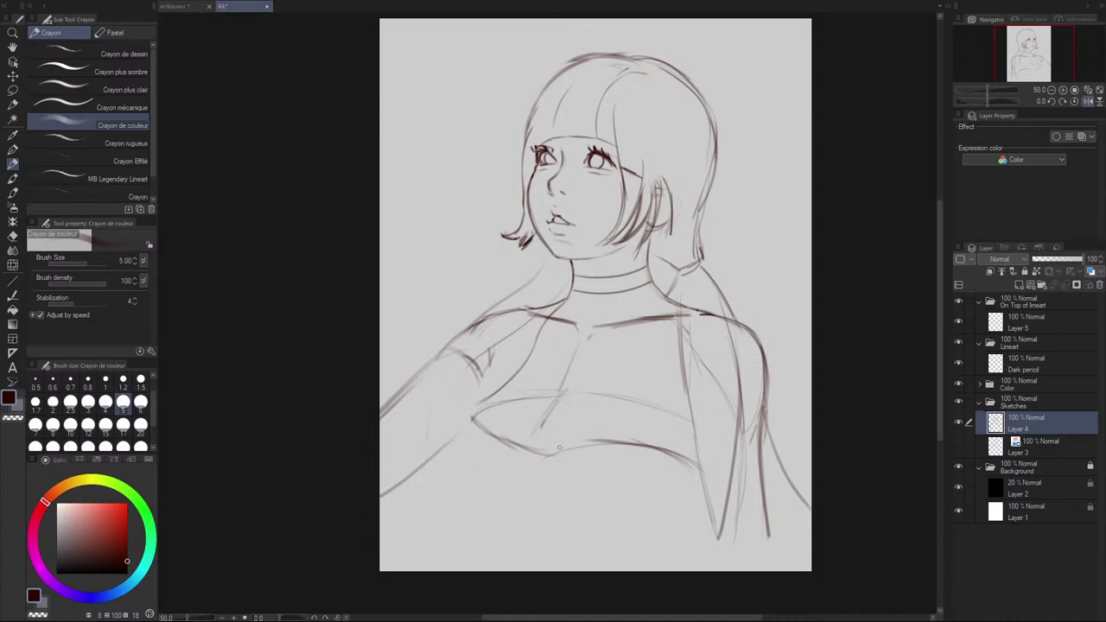
key("ctrl+z")
Step: Redraw the far arm's lower contour to the canvas edge and add crease strokes at the armpit
left_click(1087, 102)
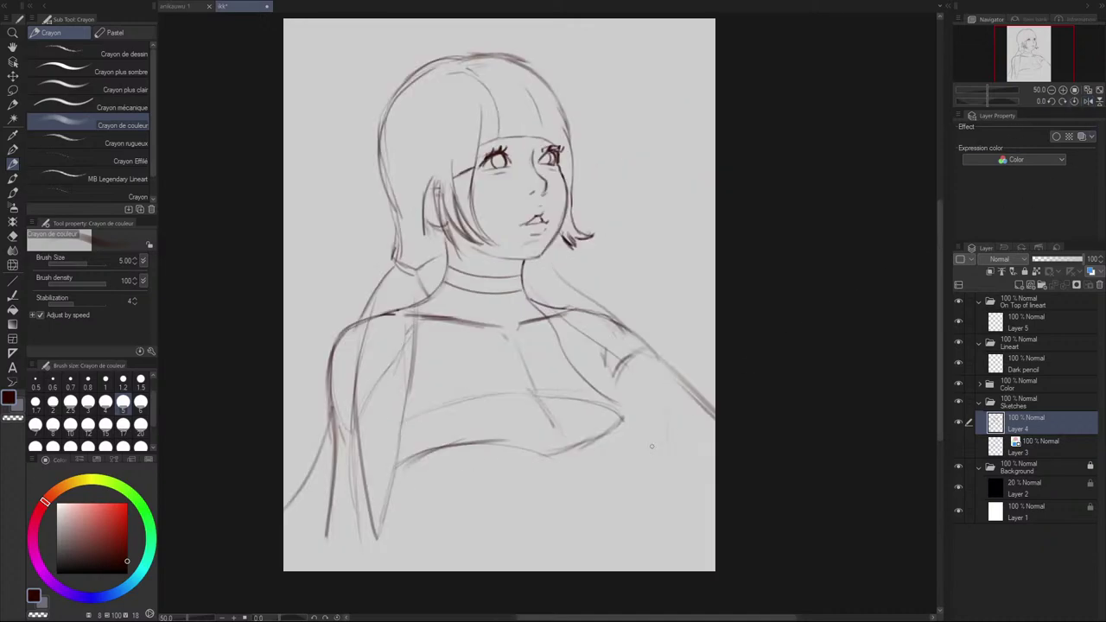
left_click_drag(638, 425, 718, 466)
scroll(694, 264, "down", 1)
key("space")
left_click_drag(741, 260, 721, 286)
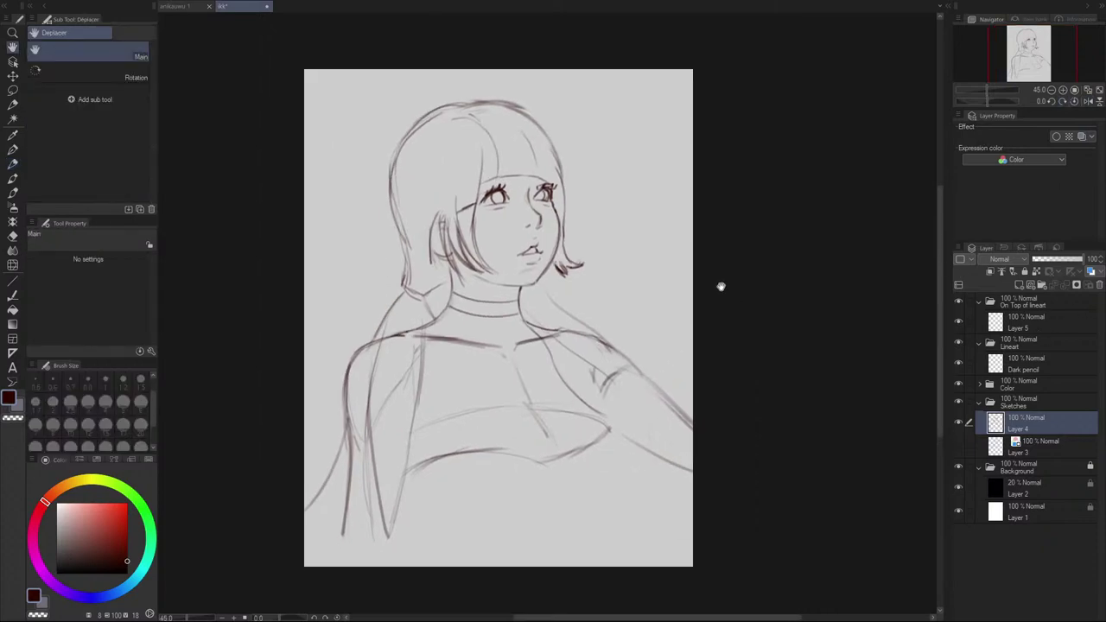
key("space")
mouse_move(585, 354)
left_mouse_down()
mouse_move(608, 417)
mouse_move(587, 355)
mouse_move(596, 414)
left_mouse_up()
key("ctrl+z")
left_click_drag(588, 367, 590, 377)
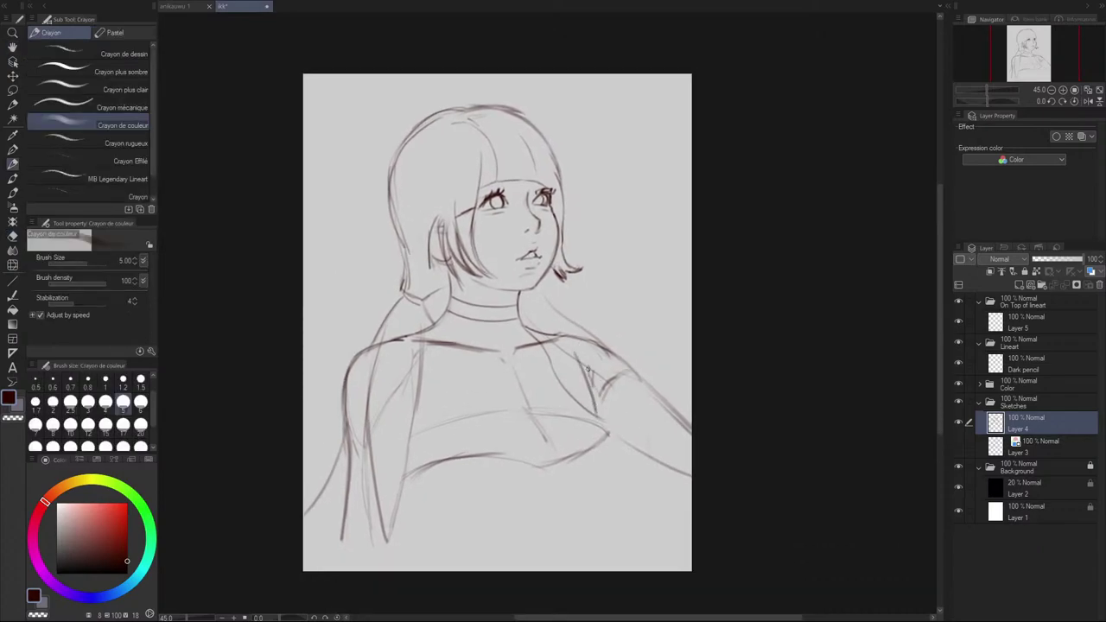
Step: Erase the rough far shoulder contour and redraw it as a smoother curve into the arm
key("shift+space")
left_click_drag(721, 276, 488, 199)
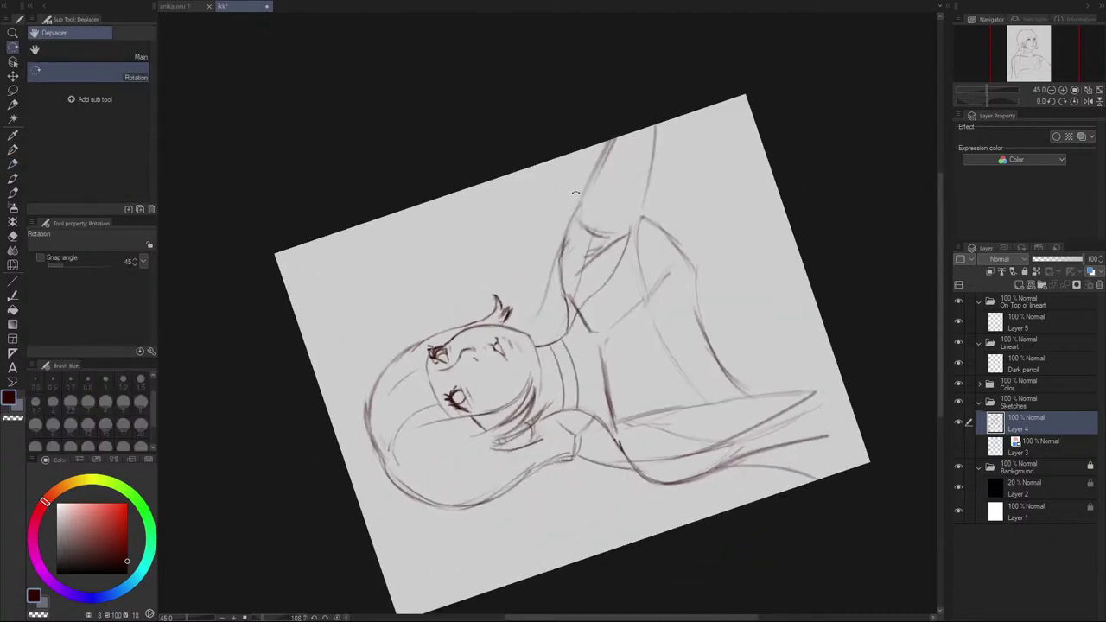
key("e")
mouse_move(560, 286)
left_mouse_down()
mouse_move(565, 240)
mouse_move(553, 270)
mouse_move(577, 211)
left_mouse_up()
key("p")
key("ctrl+z")
left_click_drag(555, 257, 568, 217)
key("ctrl+z")
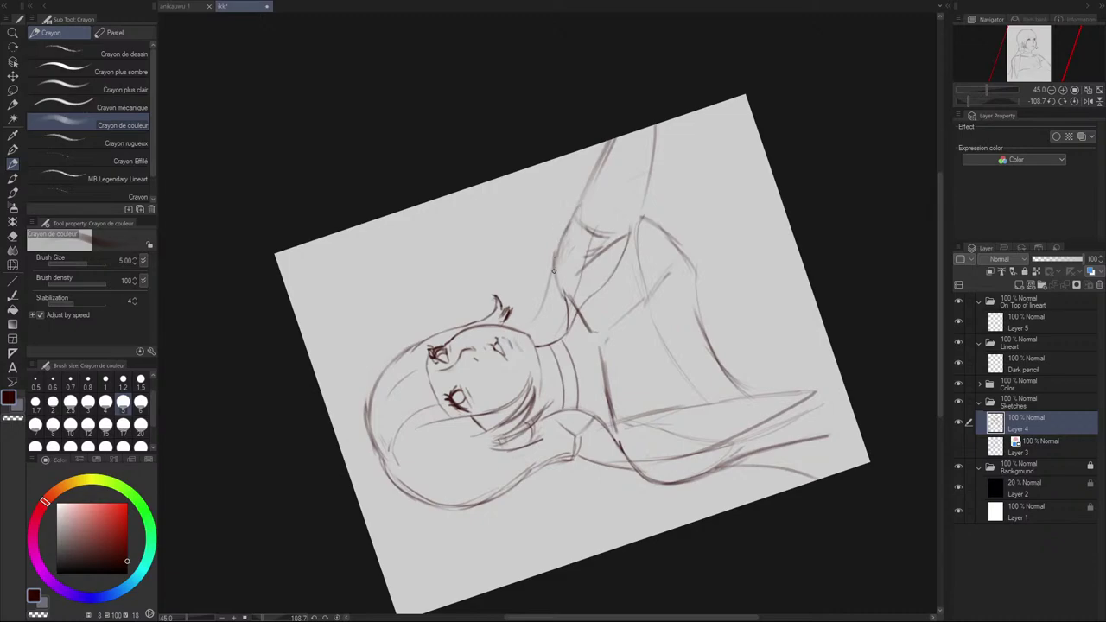
Step: Redraw the upper contour of the far arm from the shoulder outward, erasing the excess near the canvas edge
left_click_drag(554, 273, 601, 153)
key("ctrl+z")
key("ctrl+z")
key("ctrl+z")
left_click_drag(576, 203, 607, 141)
key("e")
left_click_drag(588, 185, 607, 145)
key("p")
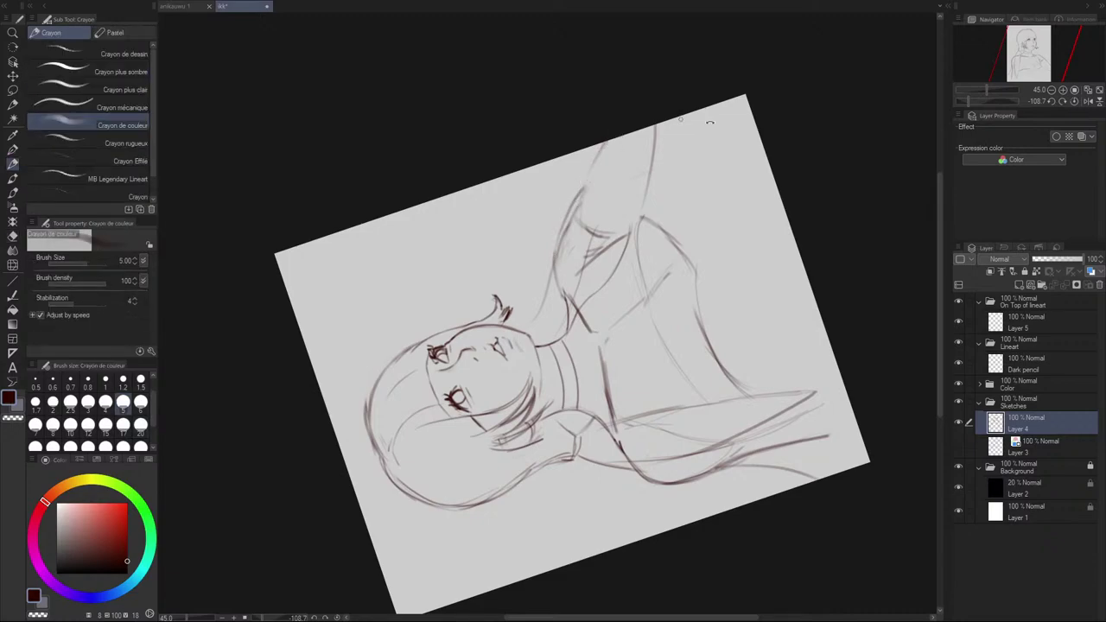
Step: Darken the far arm's upper and lower contours to the canvas edge and strengthen the line below the armpit
key("r")
left_click_drag(712, 121, 662, 539)
left_click_drag(643, 380, 695, 433)
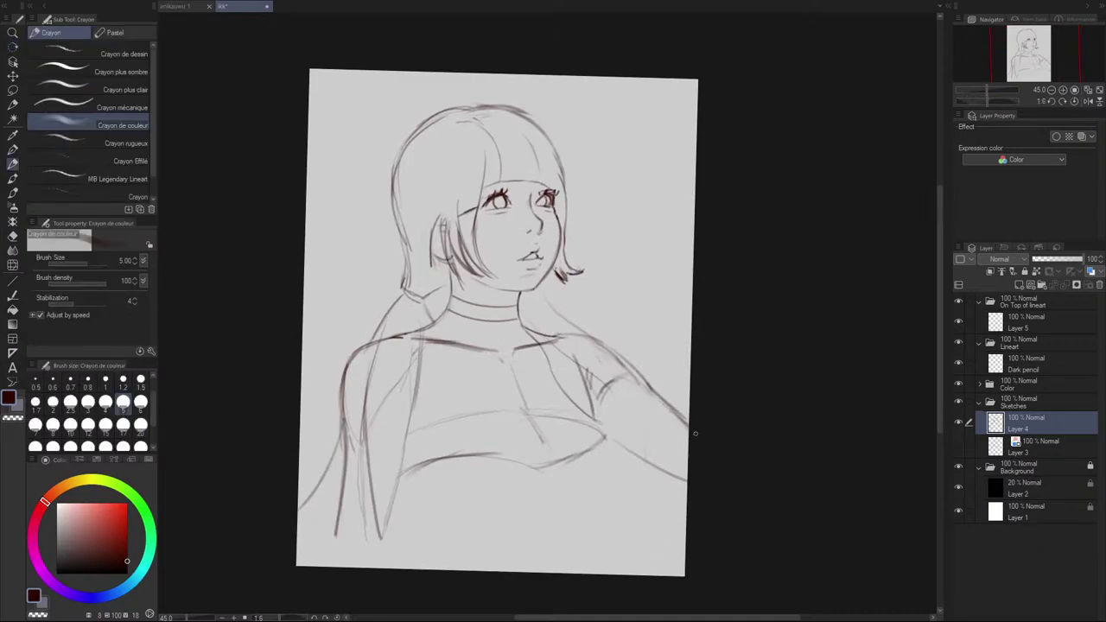
left_click_drag(604, 426, 686, 481)
left_click_drag(589, 396, 633, 448)
key("ctrl+z")
left_click_drag(589, 387, 610, 433)
key("ctrl+z")
key("ctrl+z")
Step: Try strokes for the far side of the torso and the ponytail, and strengthen the chest centre line
left_click_drag(639, 469, 614, 523)
key("ctrl+z")
key("ctrl+z")
left_click_drag(367, 408, 392, 504)
key("ctrl+z")
left_click_drag(516, 377, 546, 461)
key("ctrl+z")
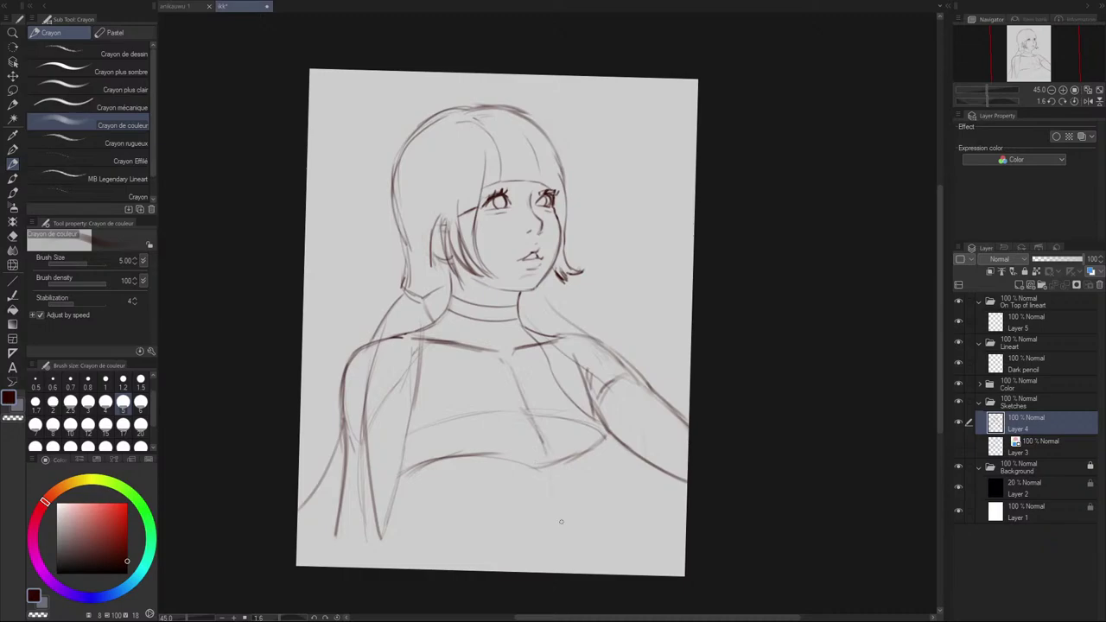
Step: Darken the chest centre line from the collarbone notch down to the lower chest curve, retrying the stroke
left_click(1089, 102)
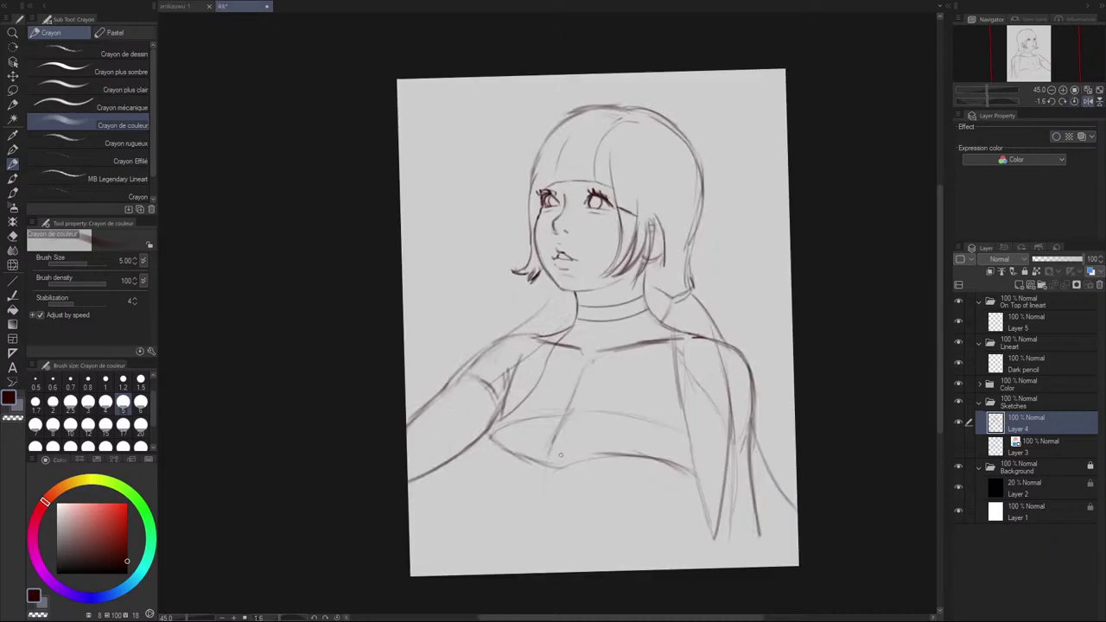
left_click_drag(601, 352, 595, 352)
left_click_drag(589, 355, 565, 406)
key("ctrl+z")
left_click_drag(579, 378, 546, 450)
left_click_drag(560, 415, 545, 460)
Step: Strengthen the line from the far armpit to the chest corner and lightly start the torso side, retrying strokes
mouse_move(494, 414)
left_mouse_down()
mouse_move(505, 383)
mouse_move(489, 427)
left_mouse_up()
key("ctrl+z")
mouse_move(520, 360)
left_mouse_down()
mouse_move(489, 432)
mouse_move(504, 536)
left_mouse_up()
mouse_move(489, 466)
left_mouse_down()
mouse_move(489, 446)
mouse_move(516, 550)
left_mouse_up()
key("ctrl+z")
key("ctrl+z")
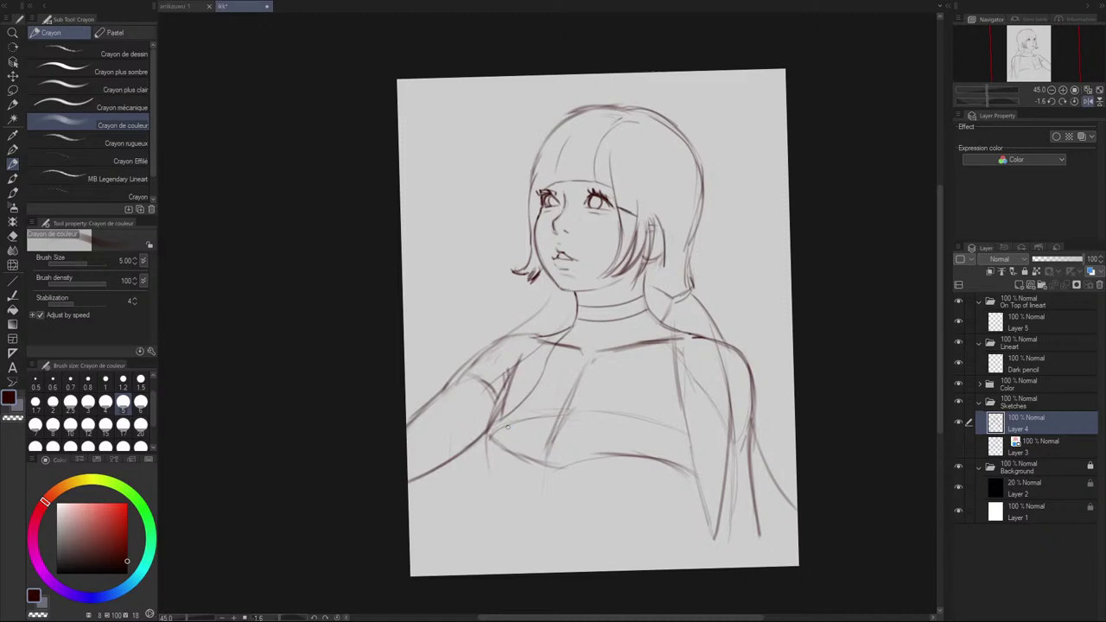
Step: Lightly extend the far torso side from below the armpit down to the canvas bottom
left_click(1075, 102)
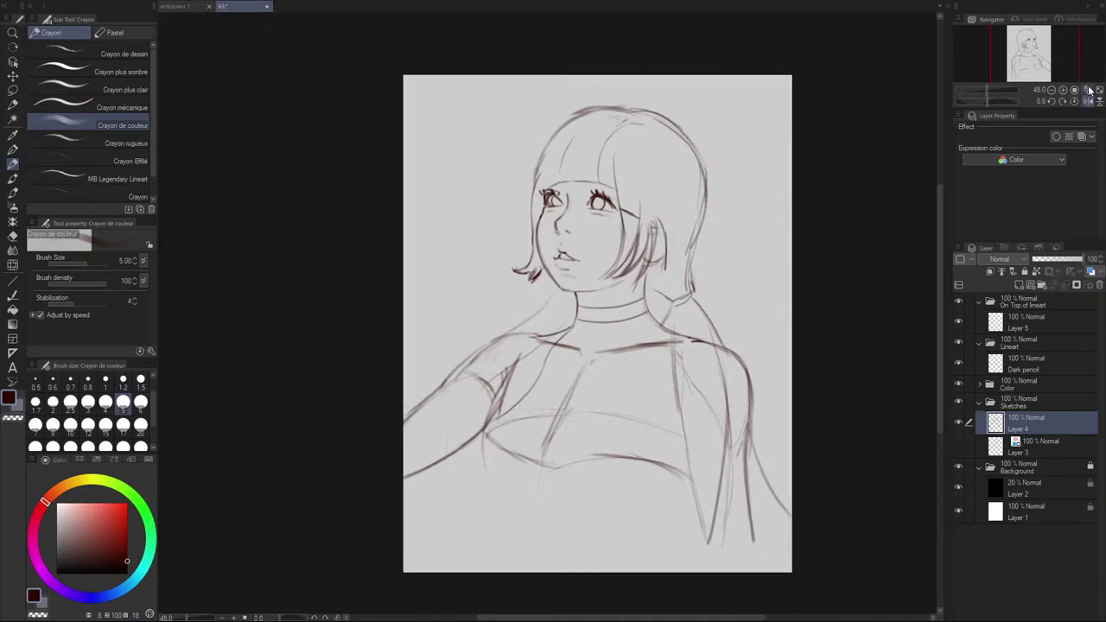
left_click(1089, 90)
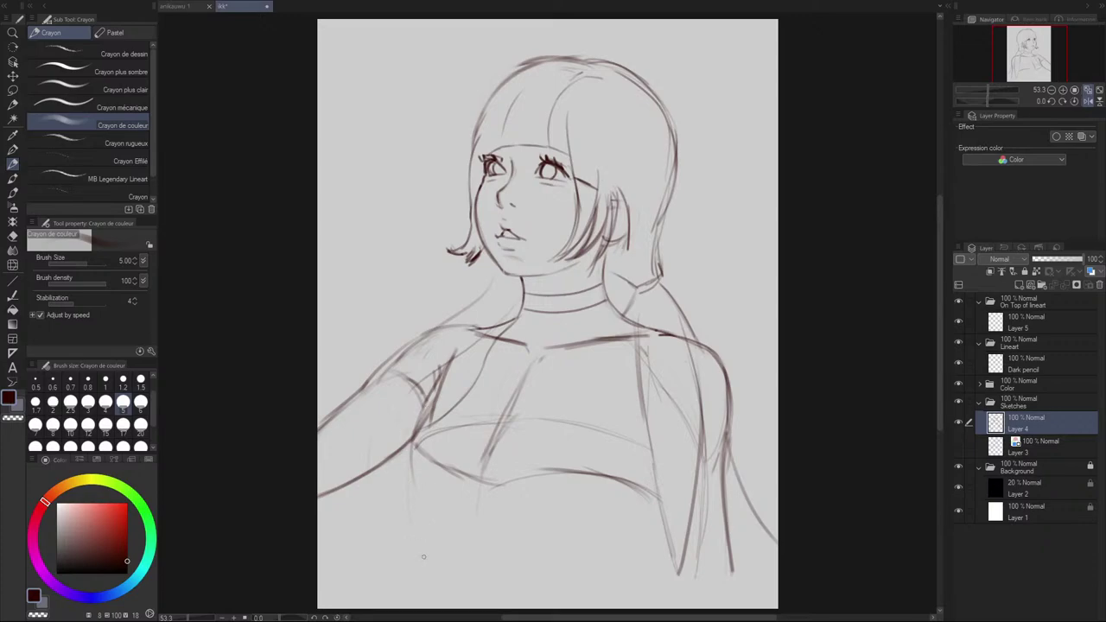
mouse_move(413, 444)
left_mouse_down()
mouse_move(402, 470)
mouse_move(415, 539)
mouse_move(453, 604)
left_mouse_up()
left_click_drag(679, 517, 631, 609)
left_click_drag(627, 618, 643, 618)
key("ctrl+z")
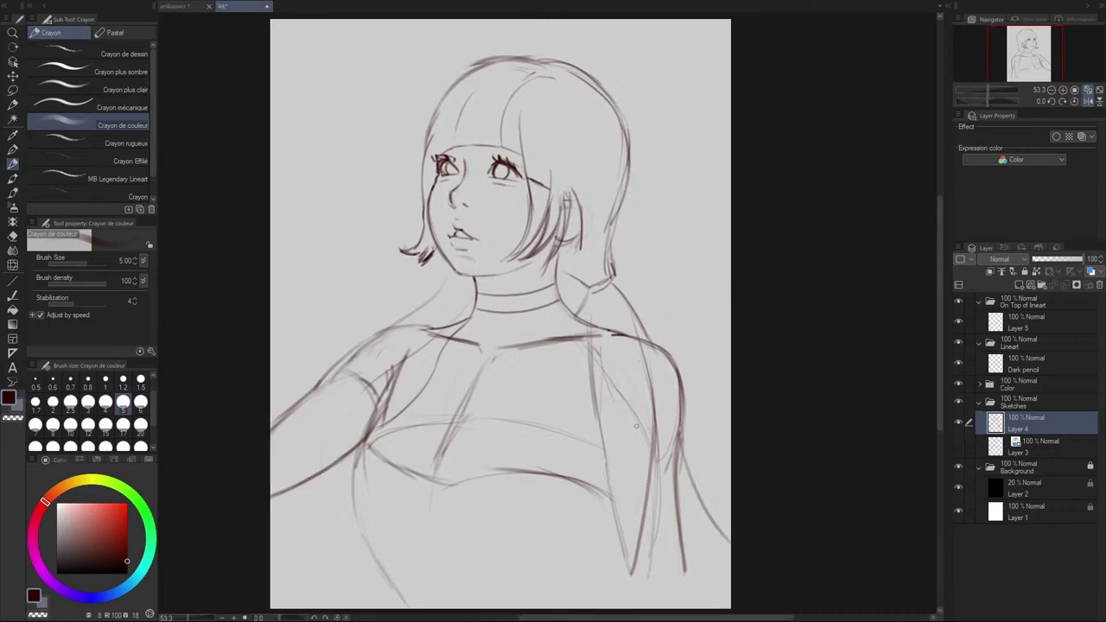
Step: Sketch the near arm's inner contour from the shoulder down along the chest, retrying the stroke
mouse_move(640, 388)
left_mouse_down()
mouse_move(634, 418)
mouse_move(634, 360)
mouse_move(619, 417)
mouse_move(630, 382)
mouse_move(621, 389)
mouse_move(605, 477)
mouse_move(611, 435)
mouse_move(611, 508)
mouse_move(612, 425)
mouse_move(632, 567)
left_mouse_up()
key("ctrl+z")
key("ctrl+z")
left_click_drag(608, 463, 632, 574)
left_click_drag(615, 516, 585, 612)
key("ctrl+z")
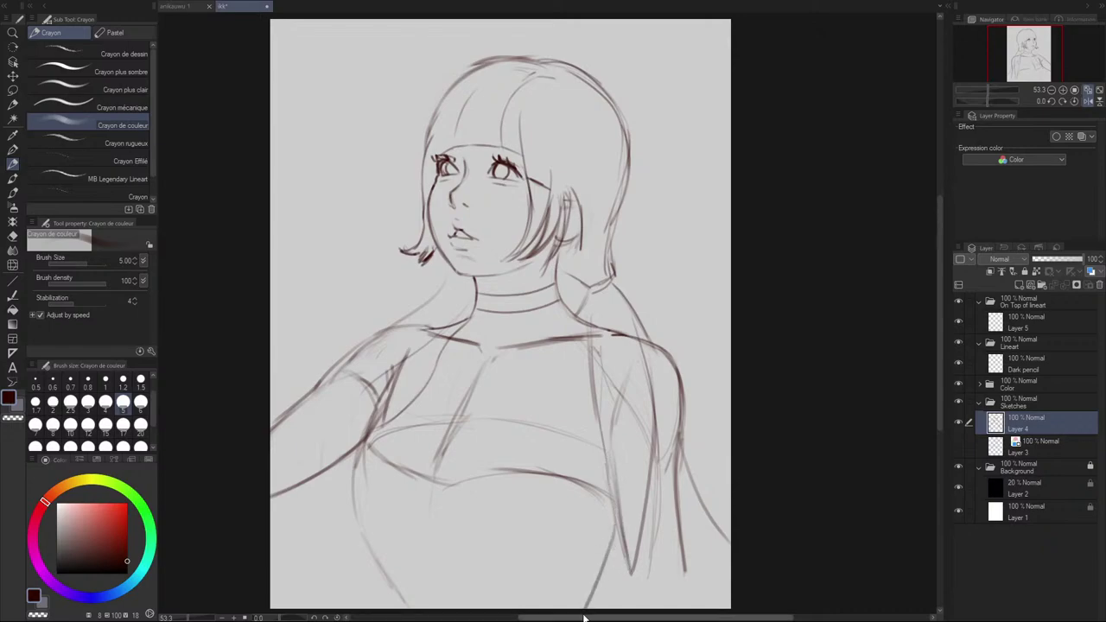
key("ctrl+z")
left_click_drag(619, 545, 585, 612)
left_click_drag(585, 617, 613, 617)
key("ctrl+z")
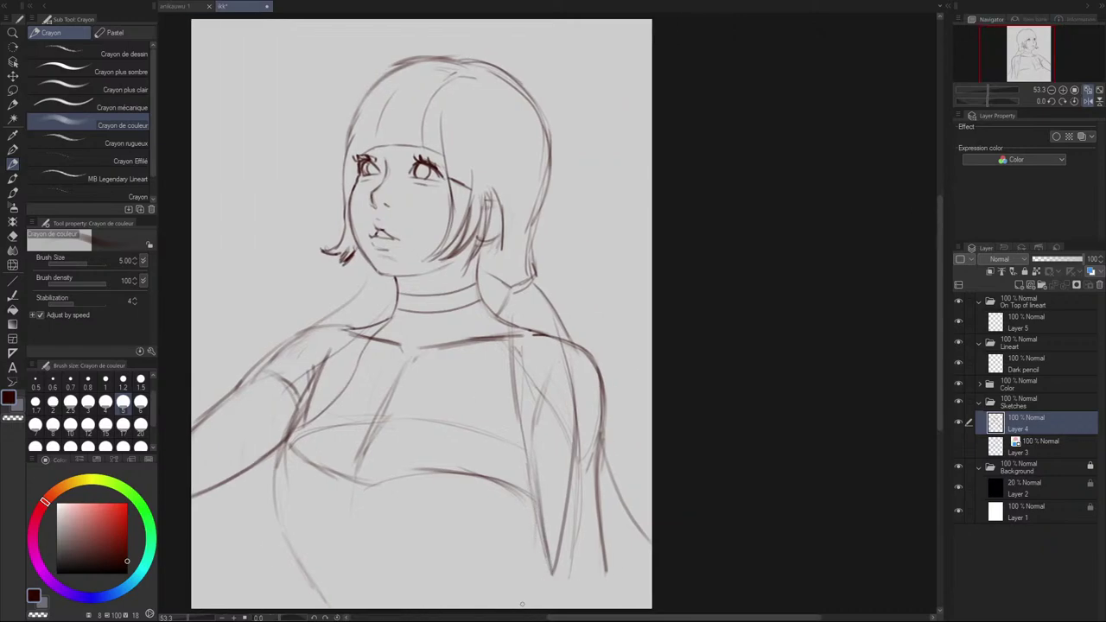
left_click_drag(542, 545, 513, 610)
key("ctrl+z")
Step: Erase the near arm's outer lower contour and redraw it straighter down towards the canvas bottom
key("e")
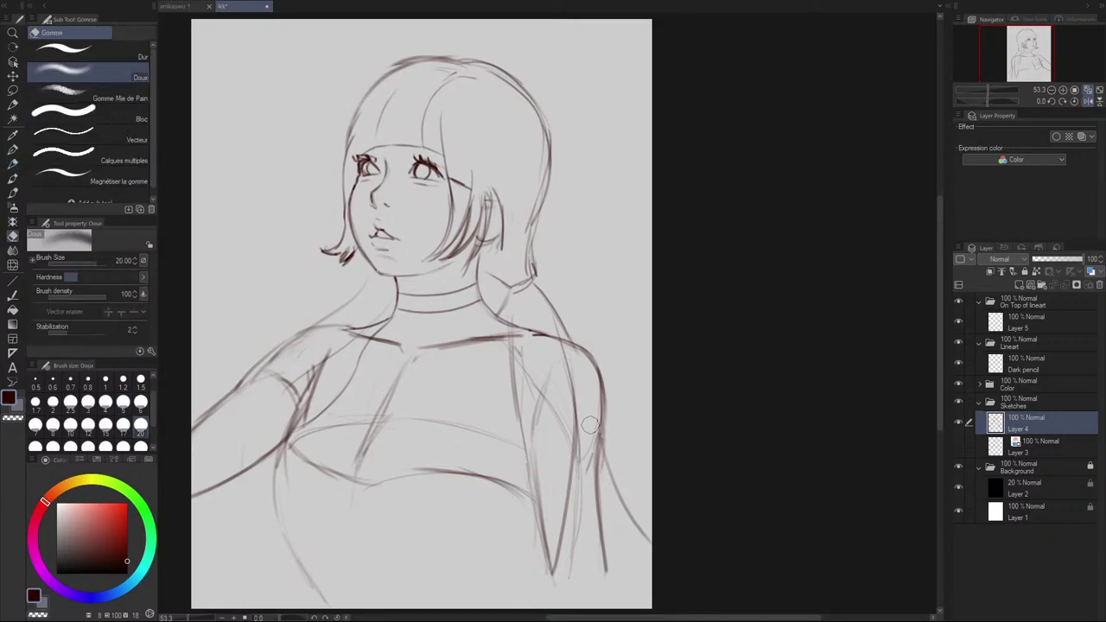
left_click_drag(594, 436, 606, 577)
mouse_move(607, 572)
left_mouse_down()
mouse_move(596, 430)
mouse_move(607, 542)
left_mouse_up()
key("p")
left_click_drag(603, 438, 608, 542)
left_click_drag(607, 480, 617, 580)
key("ctrl+z")
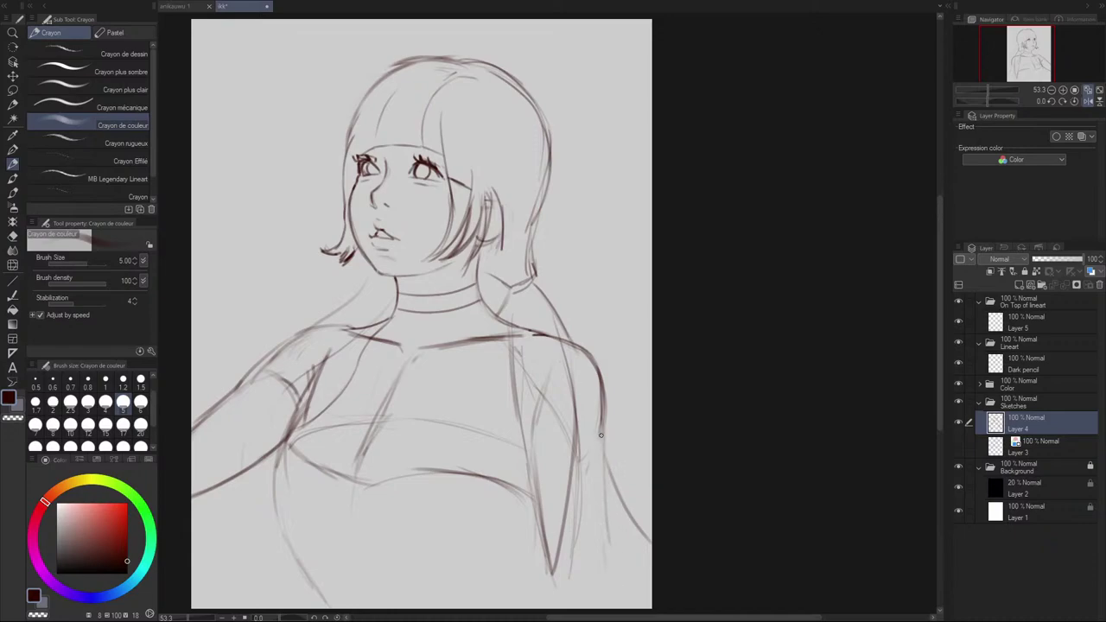
mouse_move(602, 435)
left_mouse_down()
mouse_move(617, 597)
mouse_move(612, 566)
mouse_move(608, 595)
left_mouse_up()
key("ctrl+z")
key("ctrl+z")
left_click_drag(531, 462, 556, 607)
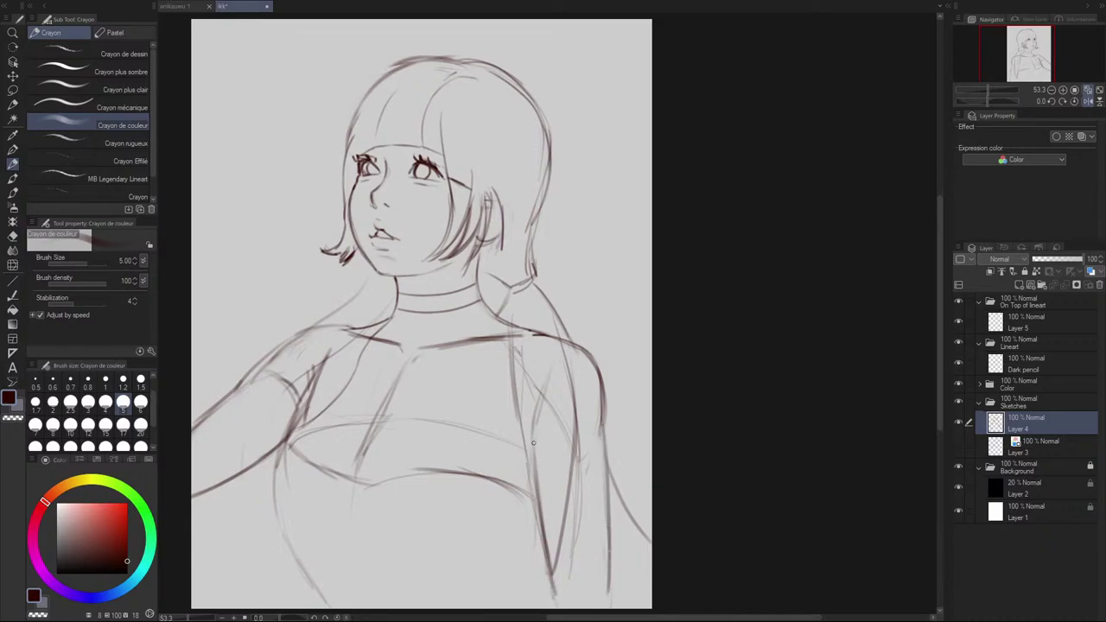
left_click_drag(534, 443, 558, 609)
key("ctrl+z")
left_click_drag(539, 526, 530, 608)
key("ctrl+z")
Step: Erase the near arm's converging lower lines and start a straighter inner contour beside the chest
key("e")
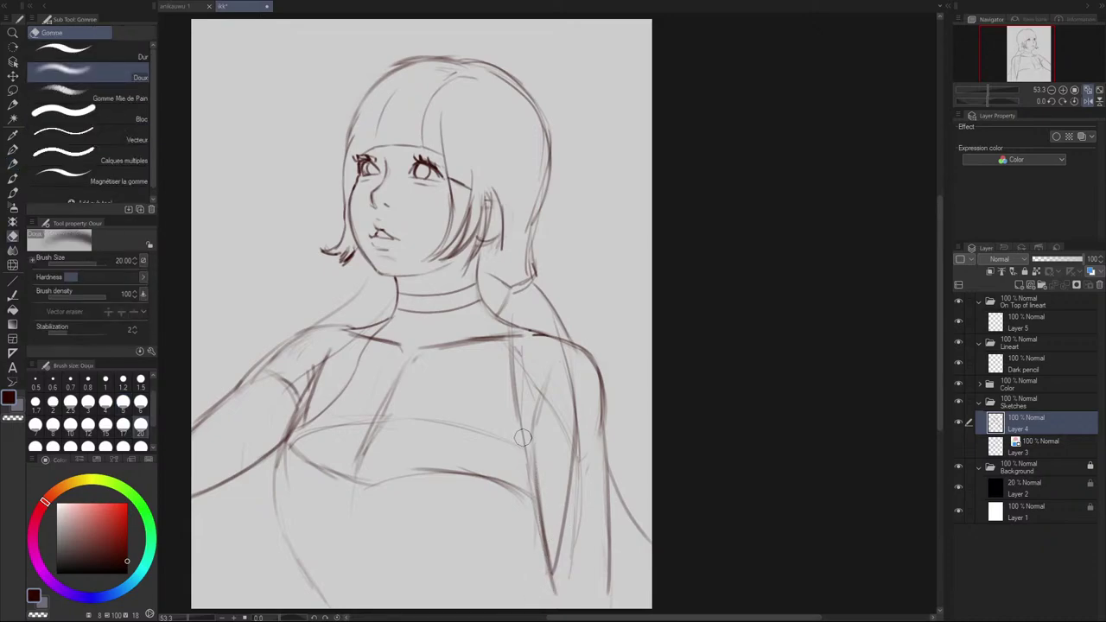
left_click_drag(523, 438, 554, 592)
mouse_move(564, 439)
left_mouse_down()
mouse_move(575, 564)
mouse_move(580, 478)
mouse_move(553, 571)
left_mouse_up()
key("p")
left_click_drag(534, 458, 544, 540)
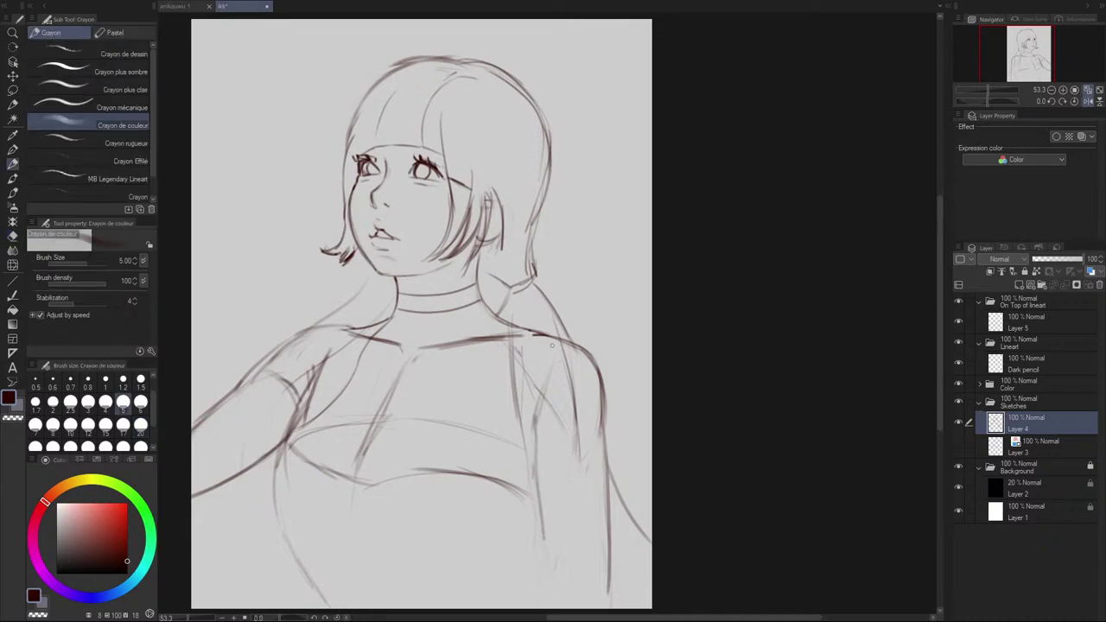
Step: Extend the near arm's inner contour to the canvas bottom and round the upper arm with curves at its top and lower end
mouse_move(553, 345)
left_mouse_down()
mouse_move(533, 434)
mouse_move(540, 380)
mouse_move(582, 343)
left_mouse_up()
mouse_move(599, 429)
left_mouse_down()
mouse_move(549, 437)
mouse_move(534, 411)
mouse_move(572, 580)
mouse_move(534, 494)
mouse_move(540, 408)
mouse_move(551, 591)
left_mouse_up()
key("ctrl+z")
left_click_drag(545, 526, 550, 608)
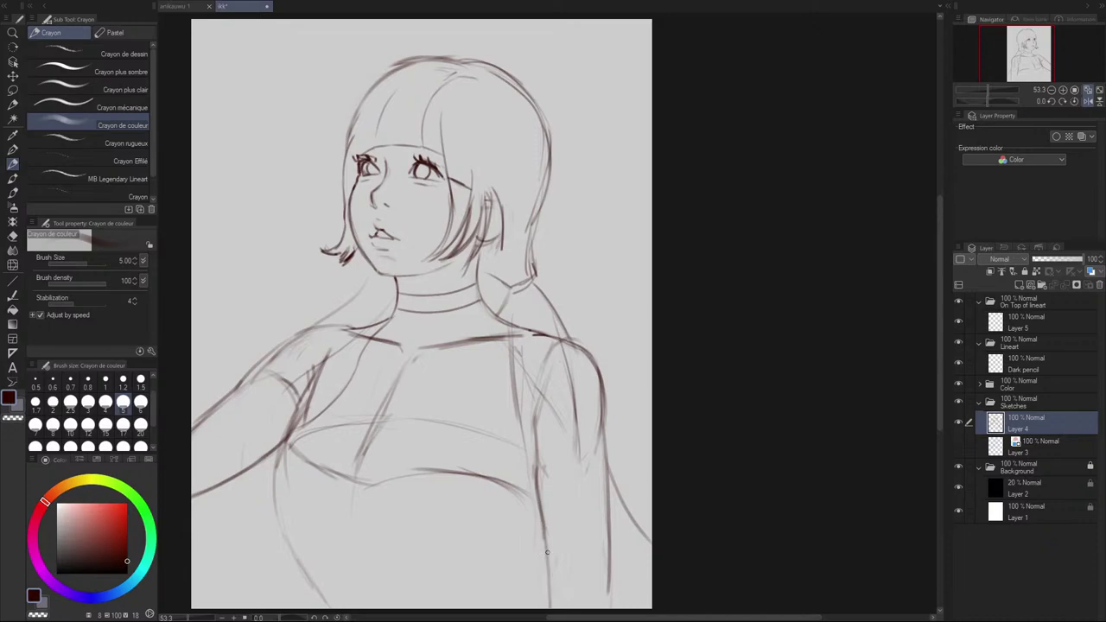
left_click_drag(548, 566, 550, 607)
key("ctrl+z")
left_click_drag(543, 516, 547, 609)
mouse_move(546, 468)
left_mouse_down()
mouse_move(595, 455)
mouse_move(587, 462)
left_mouse_up()
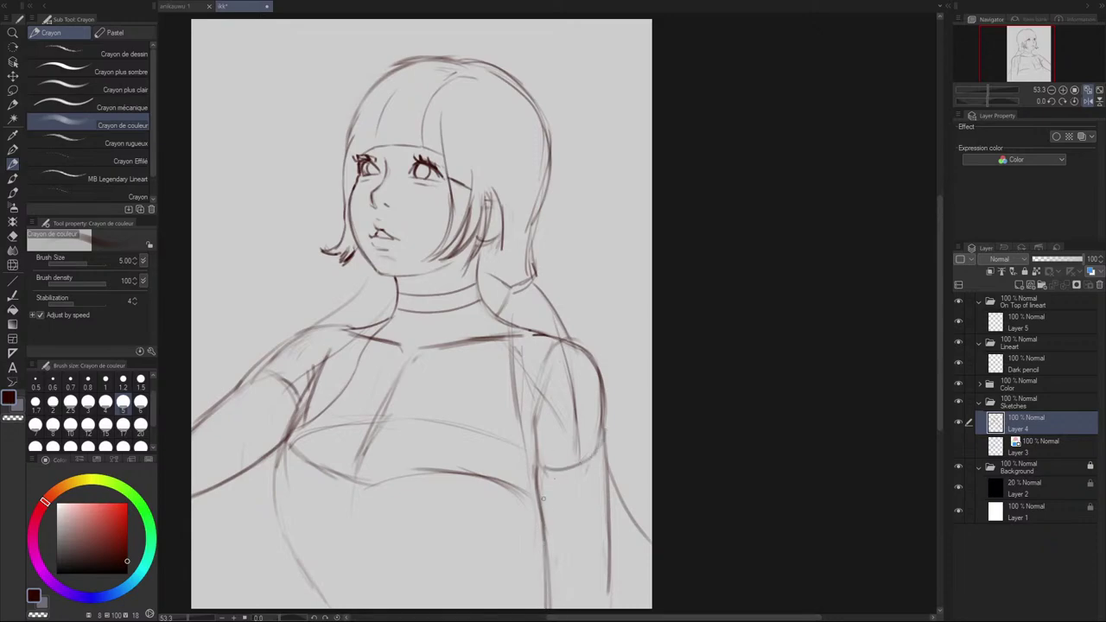
Step: Curve a contour across the far upper arm and clean up the line at the far armpit
left_click_drag(268, 369, 302, 403)
left_click_drag(260, 365, 273, 371)
left_click_drag(250, 468, 297, 417)
key("e")
mouse_move(314, 360)
left_mouse_down()
mouse_move(280, 377)
mouse_move(257, 366)
mouse_move(313, 336)
mouse_move(306, 401)
mouse_move(307, 388)
mouse_move(291, 425)
left_mouse_up()
key("p")
key("e")
key("p")
key("ctrl+z")
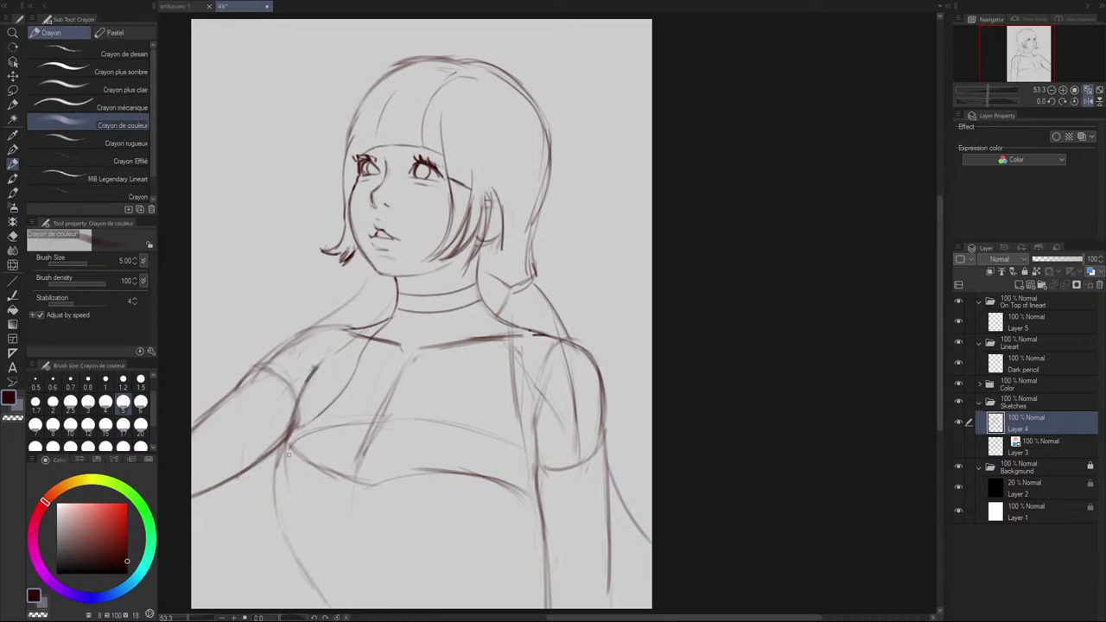
Step: Darken the far armpit and redraw the far torso side as a fuller curve down to the canvas bottom
key("ctrl+z")
mouse_move(321, 372)
left_mouse_down()
mouse_move(274, 466)
mouse_move(271, 513)
mouse_move(288, 566)
mouse_move(320, 609)
left_mouse_up()
key("ctrl+z")
key("ctrl+z")
key("ctrl+z")
key("ctrl+z")
mouse_move(304, 405)
left_mouse_down()
mouse_move(282, 440)
mouse_move(266, 515)
mouse_move(325, 606)
left_mouse_up()
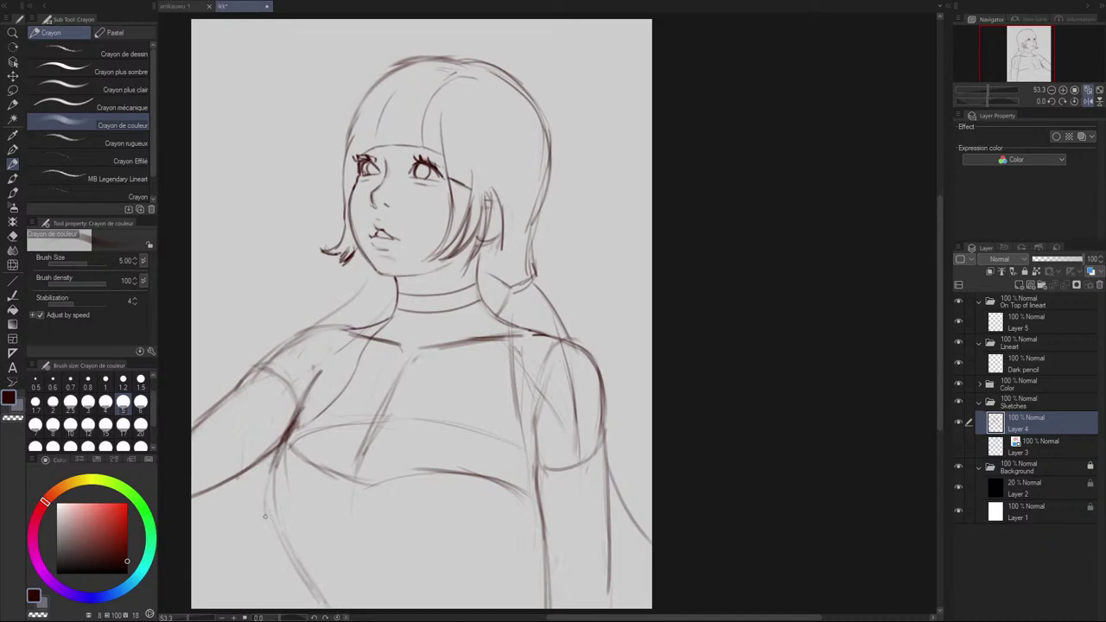
left_click_drag(266, 517, 346, 614)
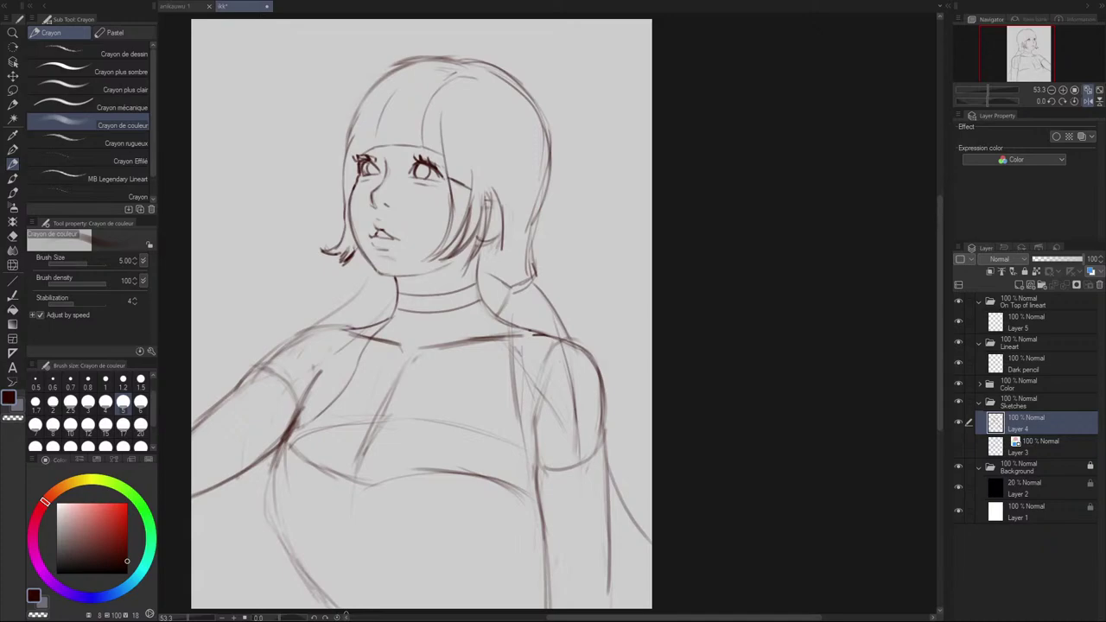
Step: Mirror the canvas view horizontally and centre the figure for work on the torso
left_click(1091, 101)
key("space")
left_click_drag(861, 462, 753, 480)
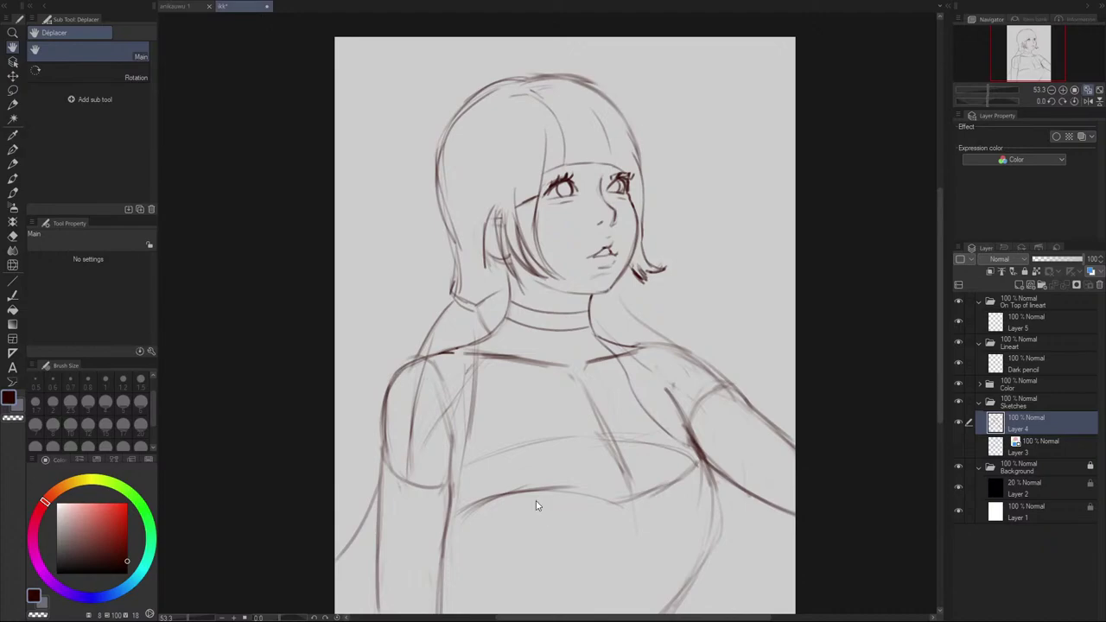
left_click_drag(453, 515, 471, 550)
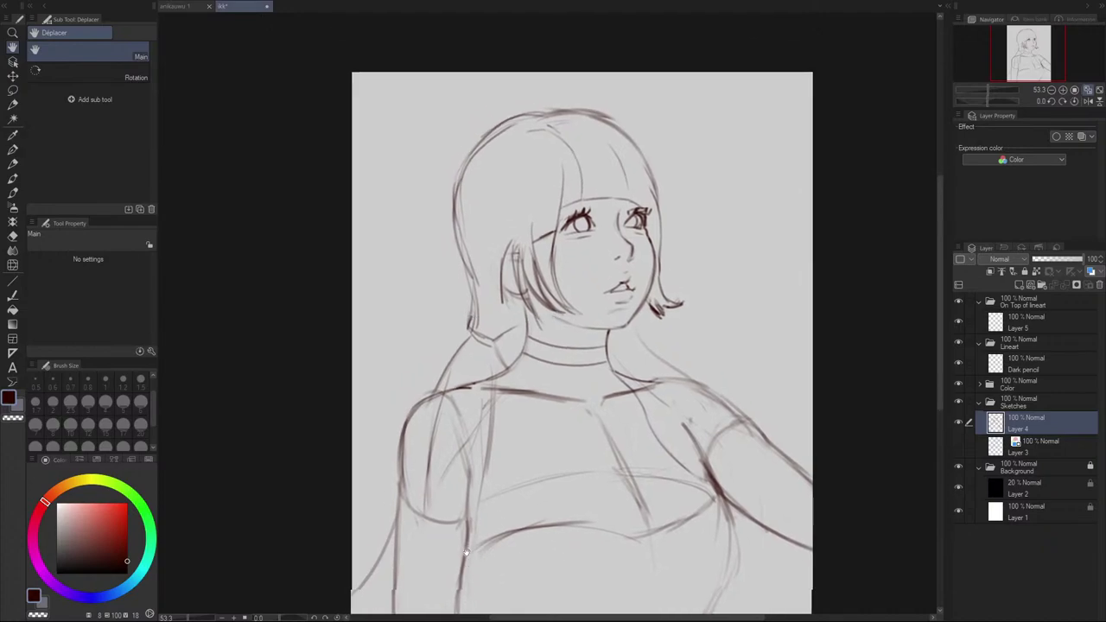
left_click_drag(682, 465, 613, 405)
left_click_drag(402, 450, 429, 511)
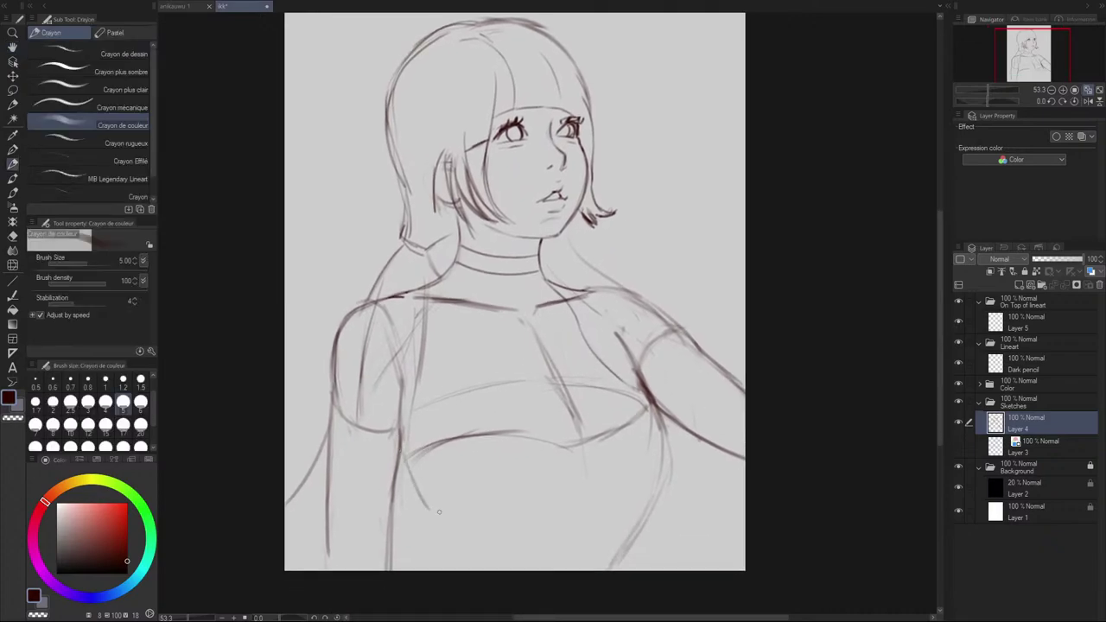
key("ctrl+z")
key("ctrl+z")
left_click_drag(397, 448, 433, 528)
key("ctrl+z")
left_click_drag(397, 472, 424, 526)
left_click_drag(414, 506, 437, 570)
key("ctrl+z")
left_click_drag(419, 517, 462, 586)
key("ctrl+z")
left_click_drag(421, 522, 428, 571)
key("ctrl+z")
key("ctrl+z")
Step: Draw the near torso side slanting from the inner arm down to the canvas bottom with overlapping strokes
left_click_drag(400, 476, 421, 543)
left_click_drag(408, 501, 431, 574)
left_click_drag(412, 512, 429, 573)
left_click_drag(400, 473, 418, 534)
Step: Sketch short lines for the underside of the chest near the canvas bottom, retrying the strokes
left_click_drag(487, 565, 559, 524)
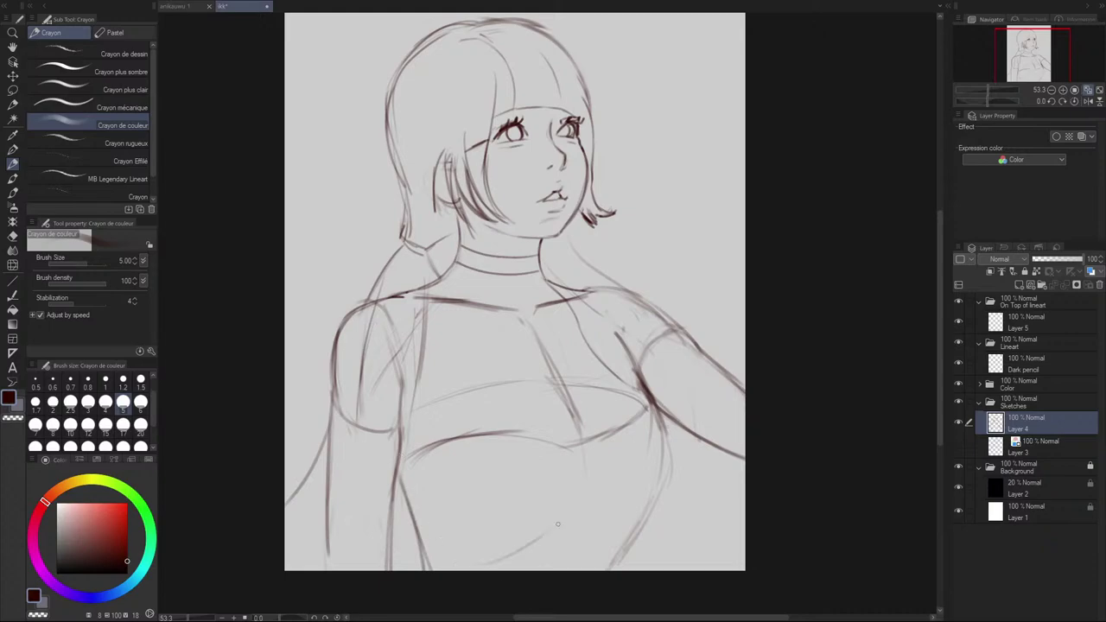
key("ctrl+z")
mouse_move(494, 570)
left_mouse_down()
mouse_move(566, 542)
mouse_move(542, 571)
left_mouse_up()
key("ctrl+z")
mouse_move(582, 539)
left_mouse_down()
mouse_move(550, 569)
mouse_move(611, 568)
left_mouse_up()
Step: Strengthen the far torso side's curve from below the armpit to the canvas bottom, retrying the stroke
left_click_drag(664, 491, 634, 563)
key("ctrl+z")
mouse_move(658, 500)
left_mouse_down()
mouse_move(627, 568)
mouse_move(621, 558)
mouse_move(612, 569)
mouse_move(624, 571)
left_mouse_up()
key("ctrl+z")
key("ctrl+z")
left_click_drag(653, 505, 619, 571)
key("ctrl+z")
key("ctrl+z")
mouse_move(663, 444)
left_mouse_down()
mouse_move(645, 514)
mouse_move(613, 565)
left_mouse_up()
key("space")
left_click_drag(626, 510, 634, 589)
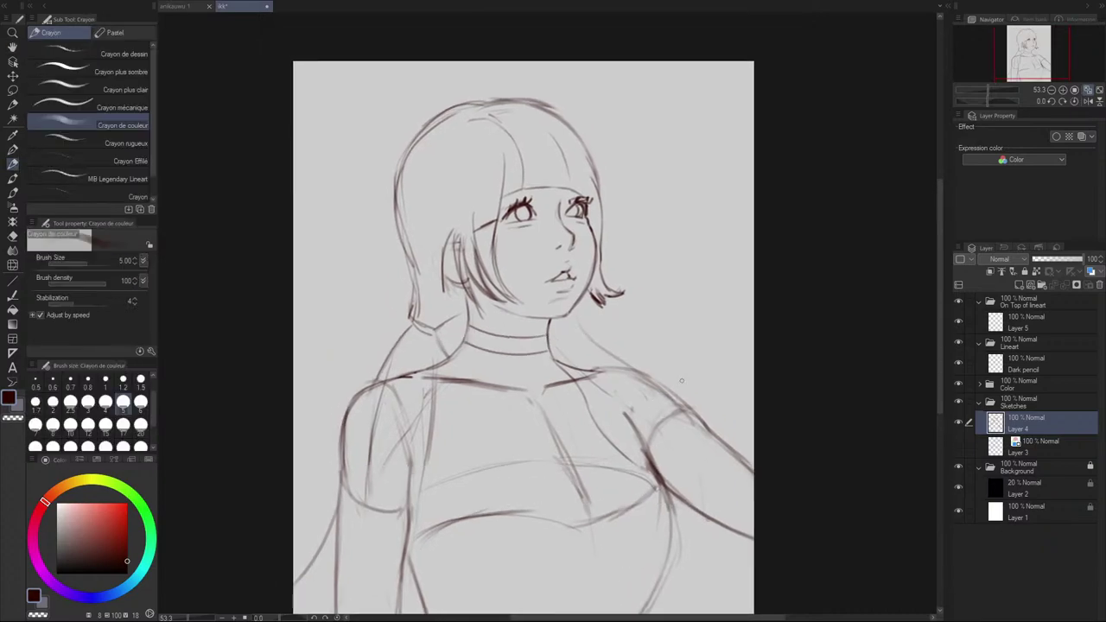
Step: Erase the near arm's inner contour where it runs beside the torso
key("space")
left_click_drag(483, 469, 491, 391)
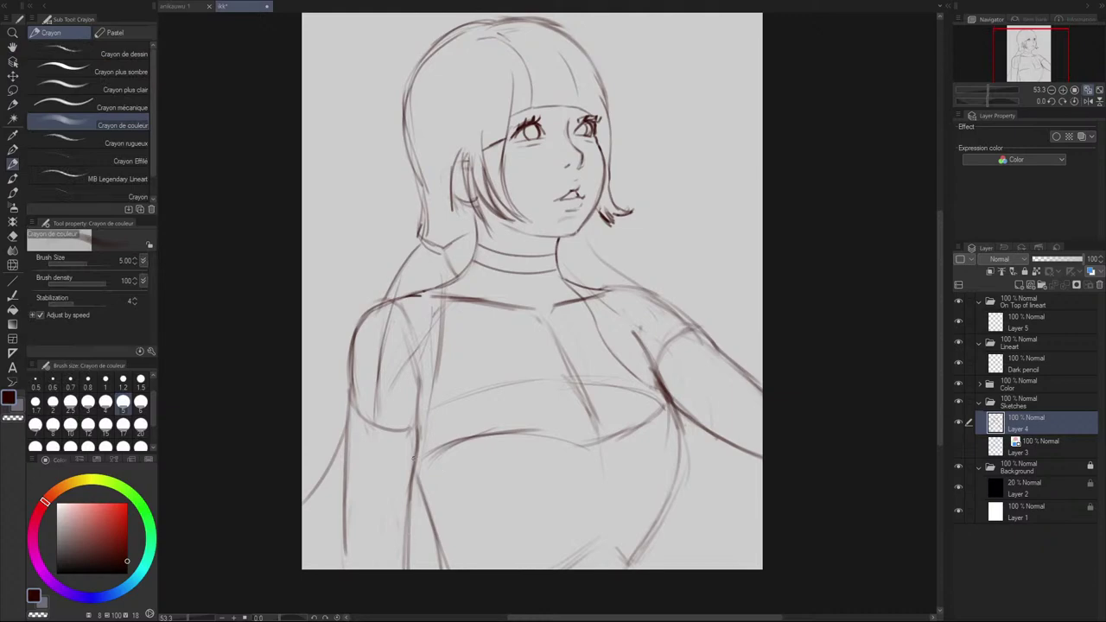
key("e")
left_click_drag(412, 455, 408, 537)
mouse_move(416, 423)
left_mouse_down()
mouse_move(408, 567)
mouse_move(408, 434)
mouse_move(410, 511)
left_mouse_up()
key("p")
left_click_drag(418, 471, 408, 568)
left_click_drag(418, 432, 408, 566)
key("ctrl+z")
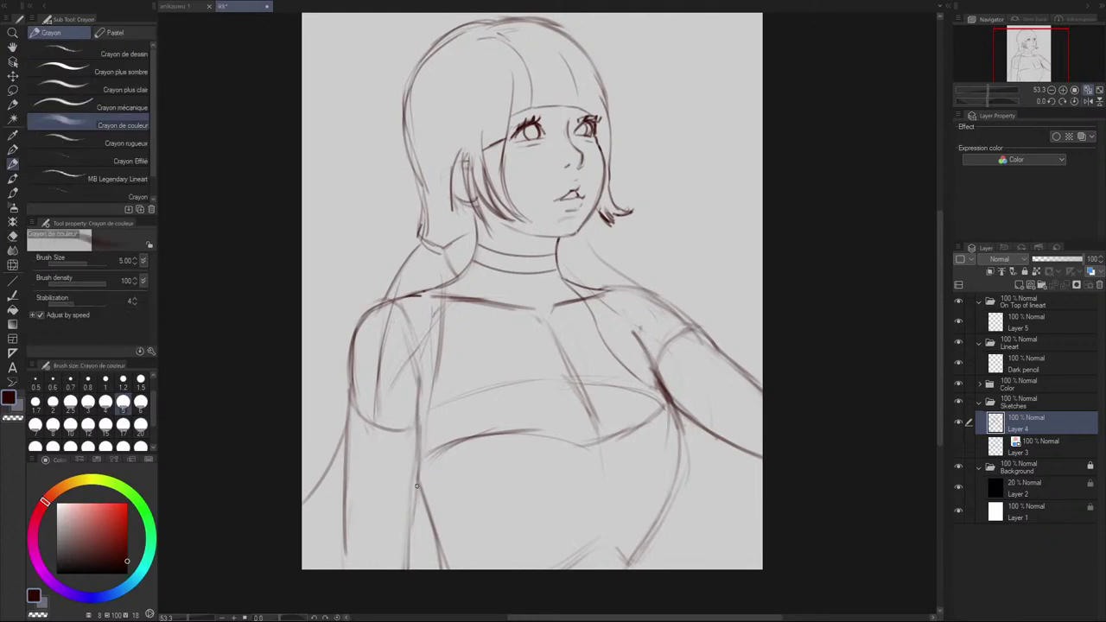
left_click_drag(420, 480, 408, 563)
left_click_drag(420, 444, 412, 523)
key("ctrl+z")
key("ctrl+z")
key("ctrl+z")
Step: Redraw the near arm's inner contour with darker strokes from the armpit to the canvas bottom
mouse_move(423, 380)
left_mouse_down()
mouse_move(421, 431)
mouse_move(419, 365)
mouse_move(419, 443)
left_mouse_up()
key("e")
key("p")
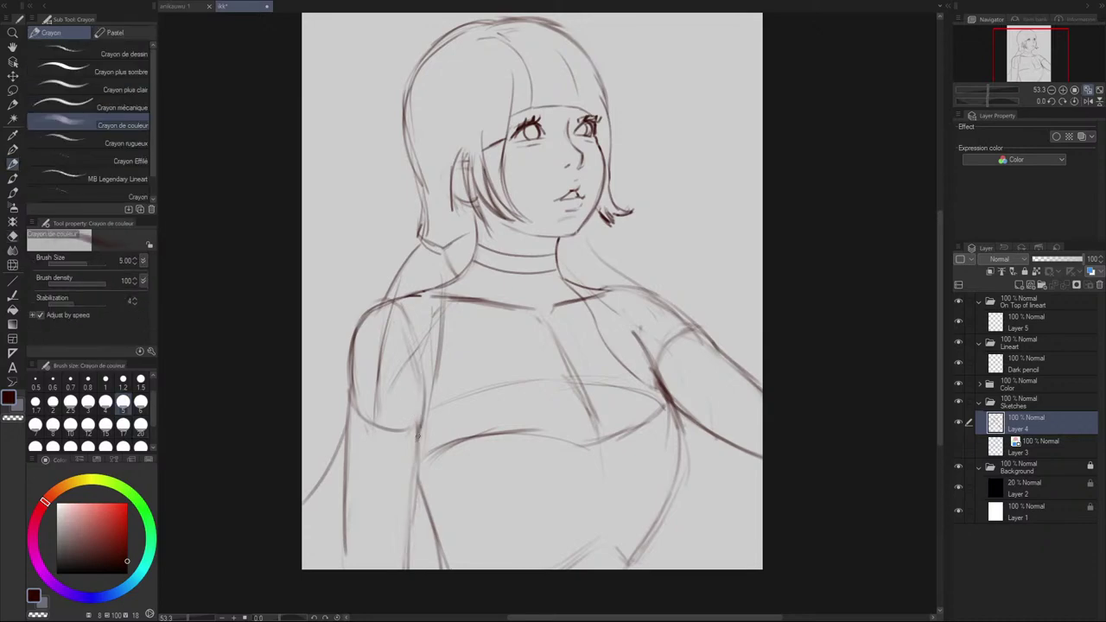
key("ctrl+z")
mouse_move(420, 339)
left_mouse_down()
mouse_move(430, 389)
mouse_move(413, 516)
left_mouse_up()
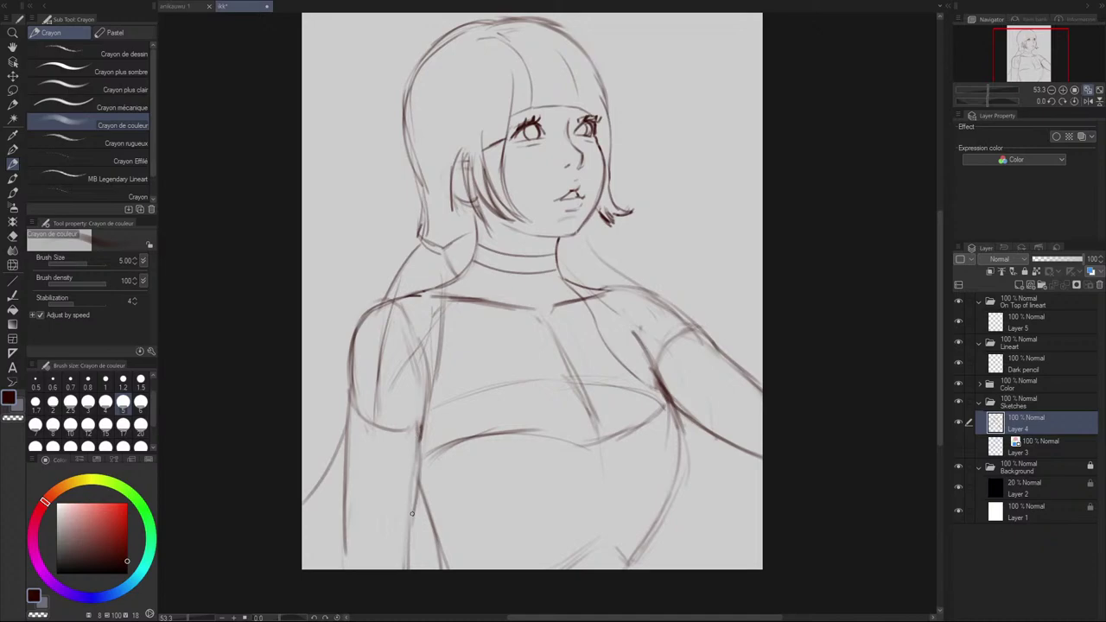
key("ctrl+z")
left_click_drag(422, 427, 405, 571)
left_click_drag(417, 505, 406, 570)
Step: Redraw the near arm's outer contour below the shoulder down to the canvas bottom, erasing the old line end
left_click_drag(350, 398, 347, 540)
key("ctrl+z")
left_click_drag(349, 430, 352, 571)
key("e")
mouse_move(343, 508)
left_mouse_down()
mouse_move(352, 570)
mouse_move(353, 554)
left_mouse_up()
key("p")
key("ctrl+z")
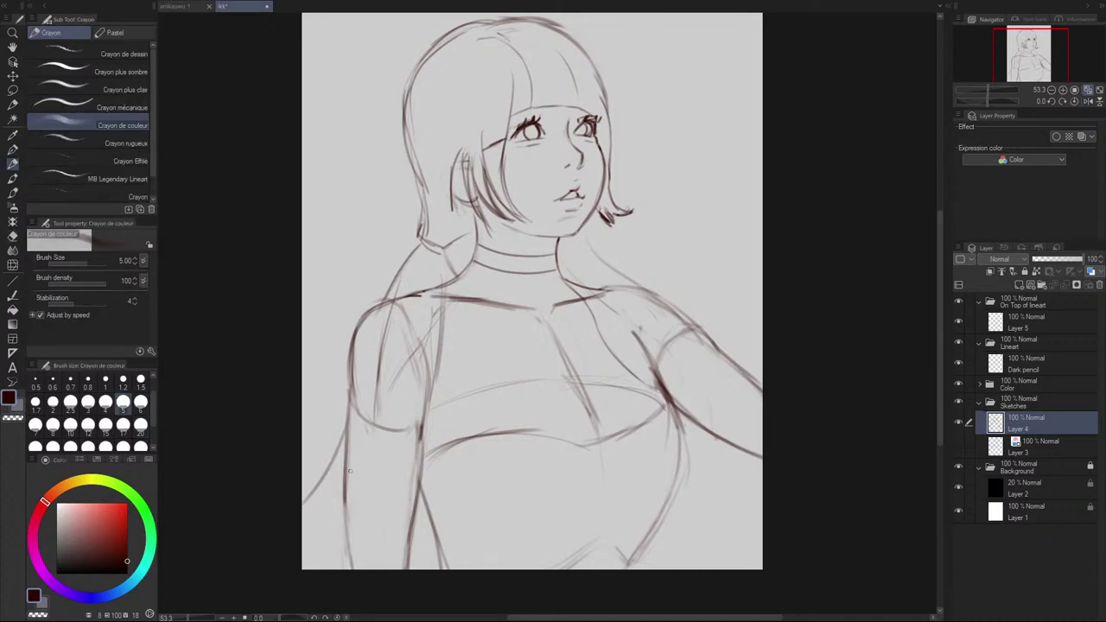
left_click_drag(348, 423, 353, 561)
key("ctrl+z")
left_click_drag(347, 504, 353, 570)
left_click_drag(349, 530, 354, 570)
left_click_drag(345, 452, 348, 537)
Step: Redraw the near shoulder's outer contour as a smoother curve joining the upper arm, erasing the old line
left_click_drag(350, 389, 357, 331)
key("e")
mouse_move(352, 386)
left_mouse_down()
mouse_move(352, 332)
mouse_move(347, 382)
left_mouse_up()
key("p")
key("ctrl+z")
key("ctrl+z")
left_click_drag(359, 320, 351, 409)
left_click_drag(359, 321, 350, 409)
left_click_drag(348, 346, 353, 414)
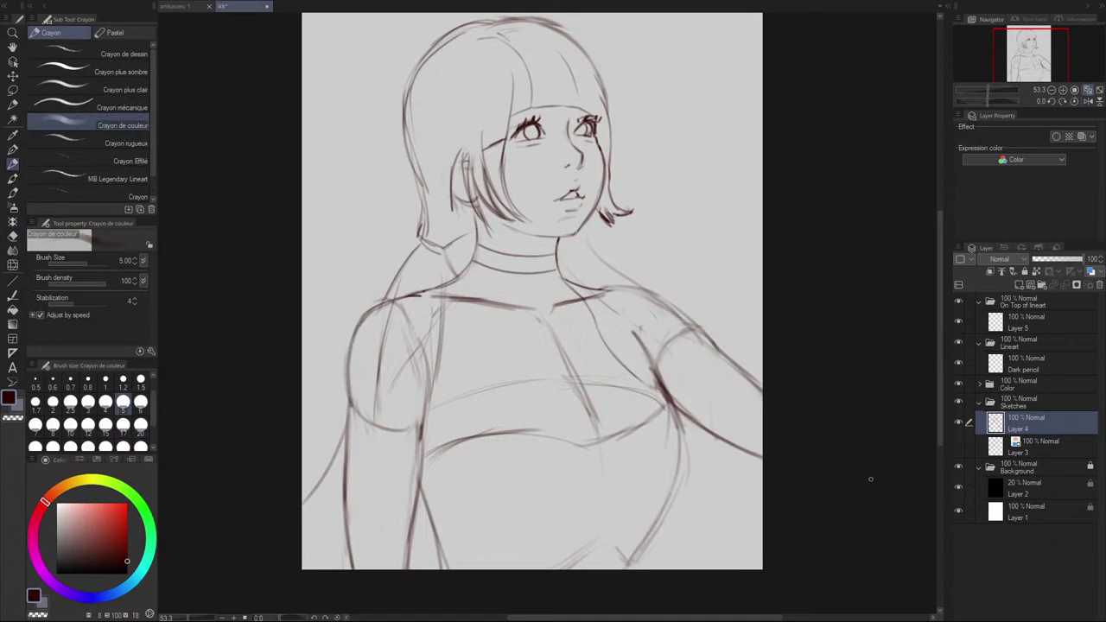
left_click_drag(346, 406, 348, 373)
Step: Erase part of the near shoulder's outline and rework the outer upper arm into a fuller, darker curve
key("r")
mouse_move(659, 268)
left_mouse_down()
mouse_move(665, 343)
mouse_move(652, 376)
left_mouse_up()
key("e")
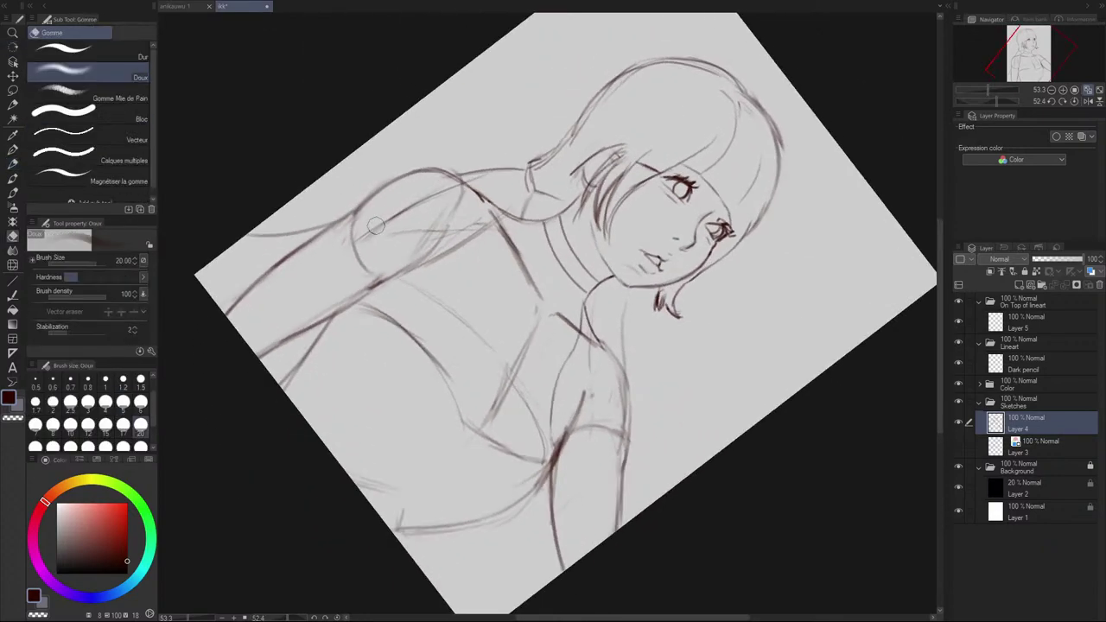
mouse_move(391, 183)
left_mouse_down()
mouse_move(341, 225)
mouse_move(410, 171)
left_mouse_up()
key("p")
mouse_move(336, 220)
left_mouse_down()
mouse_move(427, 174)
mouse_move(323, 233)
mouse_move(356, 201)
mouse_move(428, 172)
mouse_move(312, 259)
left_mouse_up()
key("ctrl+z")
key("ctrl+z")
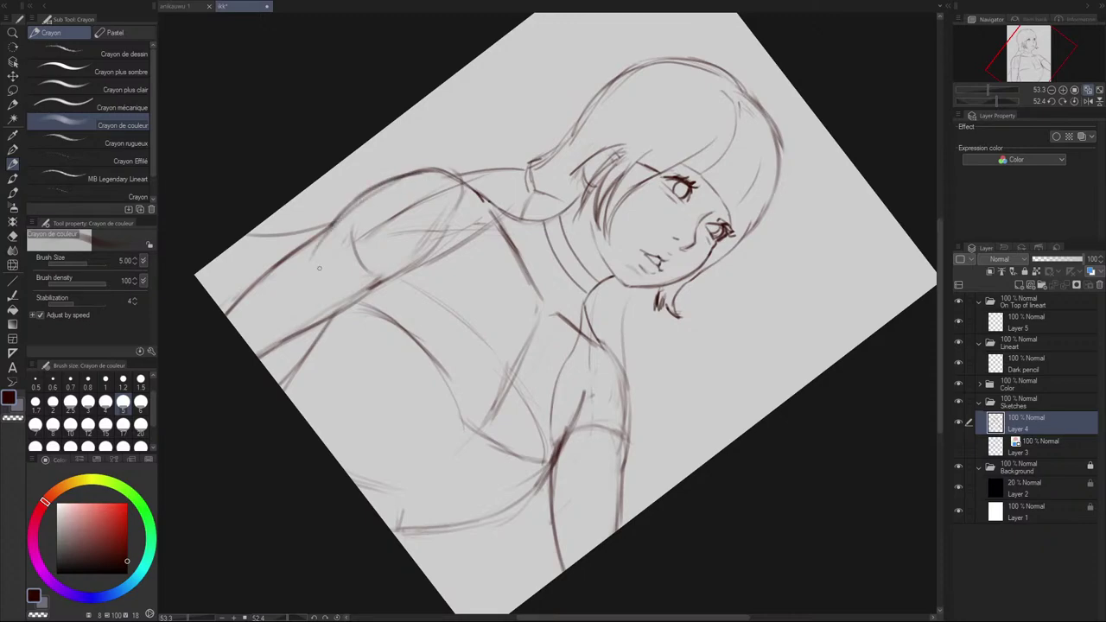
left_click(1075, 102)
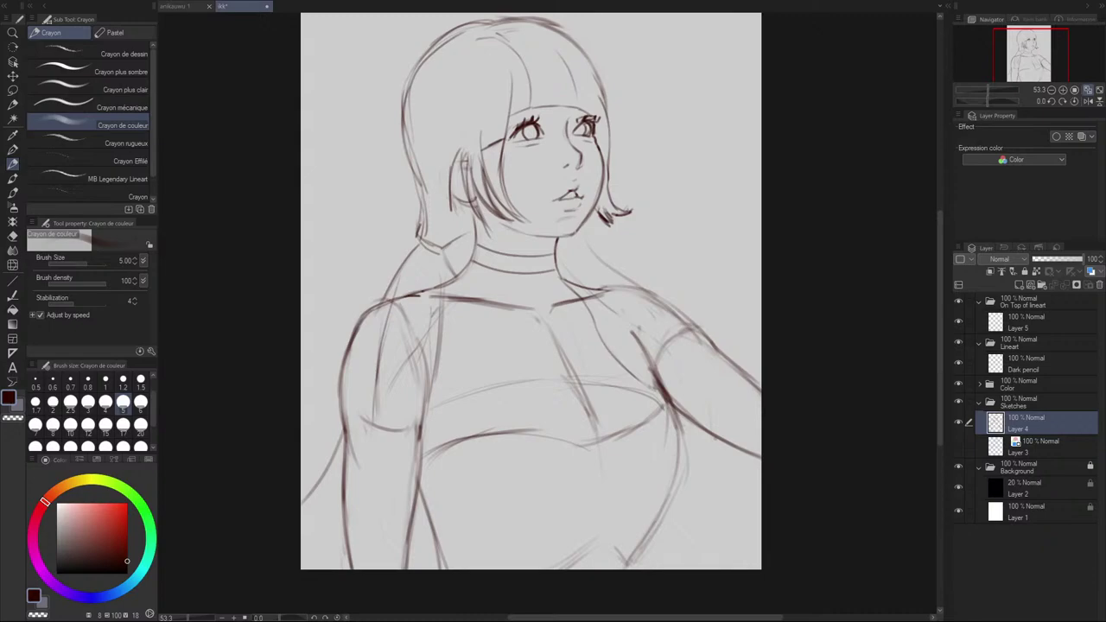
Step: Redraw the far side contour of the chest with darker strokes, curving from the armpit down to the canvas bottom
key("ctrl+z")
mouse_move(673, 425)
left_mouse_down()
mouse_move(679, 472)
mouse_move(665, 508)
left_mouse_up()
key("ctrl+z")
left_click_drag(679, 444, 643, 561)
Step: Rework the near side's lower chest contour as a rounded curve from the inner arm to the canvas bottom
left_click_drag(420, 489, 450, 552)
key("ctrl+z")
key("ctrl+z")
left_click_drag(421, 495, 473, 569)
key("ctrl+z")
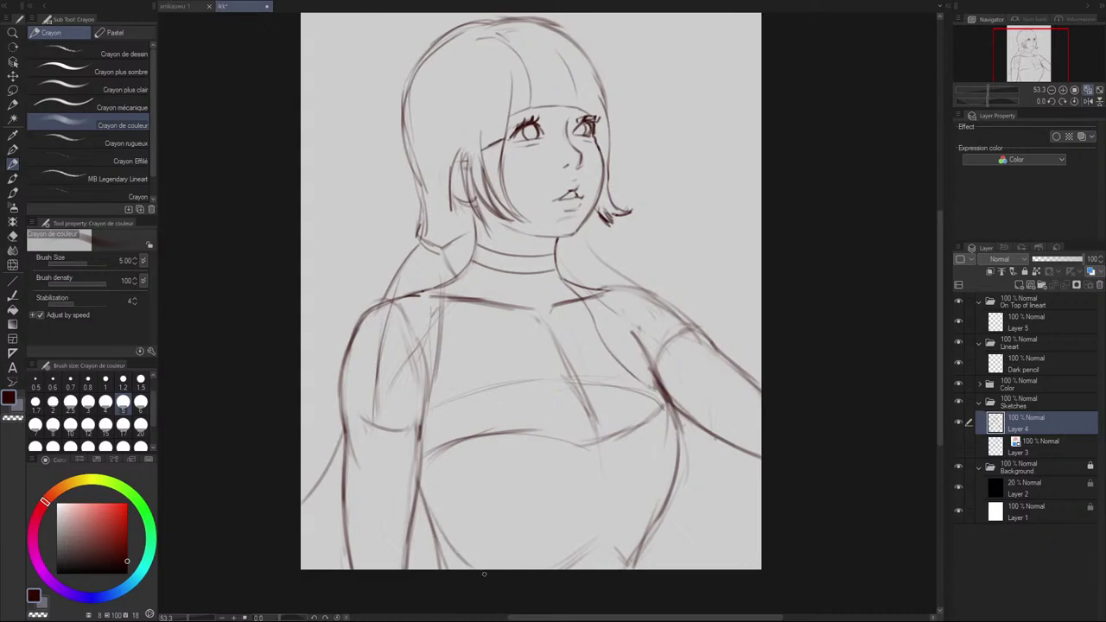
key("ctrl+z")
left_click_drag(427, 504, 477, 570)
key("ctrl+z")
mouse_move(425, 502)
left_mouse_down()
mouse_move(470, 569)
mouse_move(495, 564)
left_mouse_up()
key("ctrl+z")
left_click_drag(425, 504, 486, 571)
key("ctrl+z")
Step: Darken the sloping line running from beneath the jaw down to the far shoulder
left_click_drag(576, 232, 634, 286)
key("ctrl+z")
key("ctrl+z")
left_click_drag(576, 234, 628, 282)
key("ctrl+z")
mouse_move(576, 233)
left_mouse_down()
mouse_move(687, 311)
mouse_move(636, 289)
mouse_move(694, 312)
left_mouse_up()
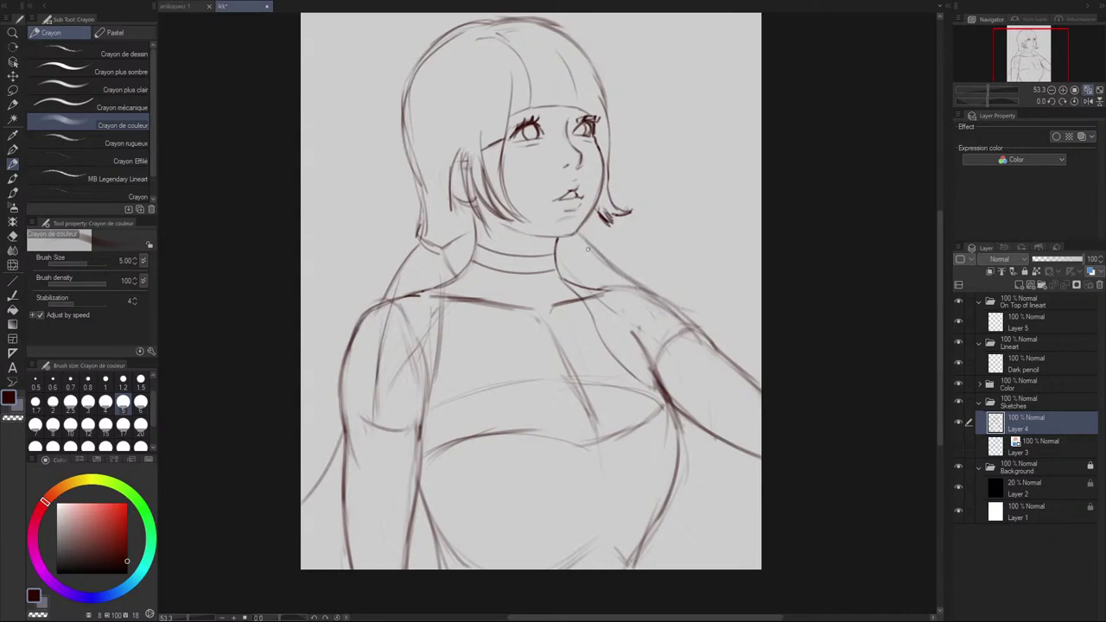
key("ctrl+z")
left_click_drag(585, 242, 608, 270)
key("ctrl+z")
key("ctrl+z")
left_click_drag(576, 233, 653, 292)
key("ctrl+z")
left_click_drag(592, 247, 612, 268)
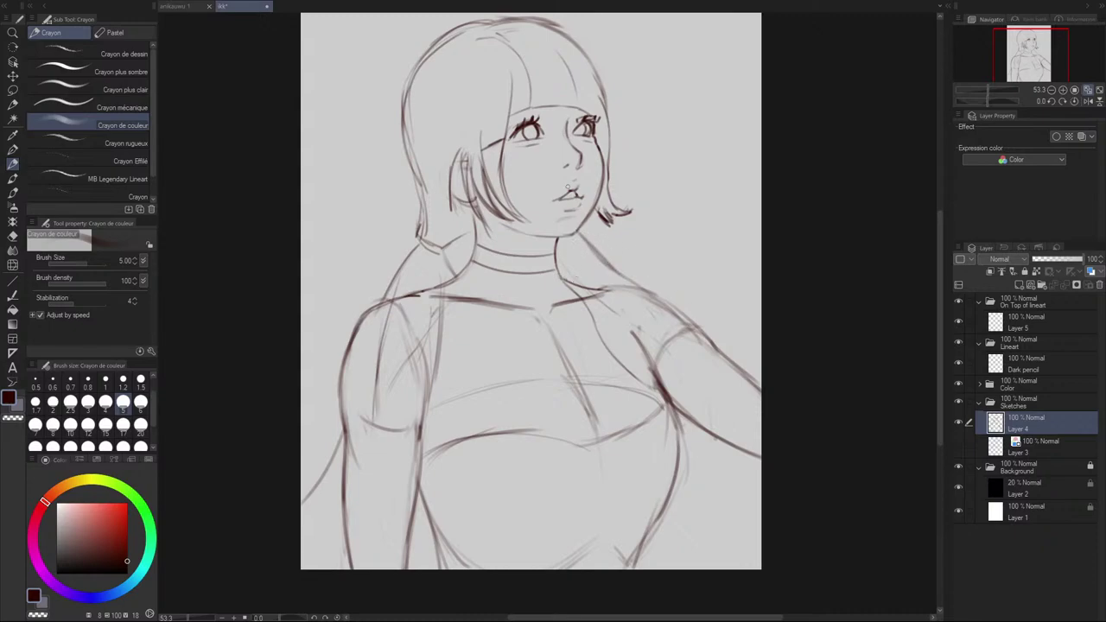
Step: Rework the lines around the nape and near ear with darker strokes, erasing stray marks along the back hair
left_click_drag(477, 224, 438, 255)
key("ctrl+z")
key("ctrl+z")
mouse_move(452, 202)
left_mouse_down()
mouse_move(449, 164)
mouse_move(454, 192)
mouse_move(443, 185)
mouse_move(447, 200)
mouse_move(449, 173)
mouse_move(457, 201)
mouse_move(432, 198)
mouse_move(424, 229)
mouse_move(416, 131)
mouse_move(418, 234)
mouse_move(413, 187)
left_mouse_up()
key("e")
key("p")
key("e")
key("p")
key("ctrl+z")
Step: Redraw the back hair contour as a cleaner curve from the hair tip up toward the crown
mouse_move(420, 229)
left_mouse_down()
mouse_move(404, 97)
mouse_move(414, 181)
left_mouse_up()
key("ctrl+z")
key("ctrl+z")
key("ctrl+z")
key("ctrl+z")
mouse_move(420, 226)
left_mouse_down()
mouse_move(402, 123)
mouse_move(414, 70)
left_mouse_up()
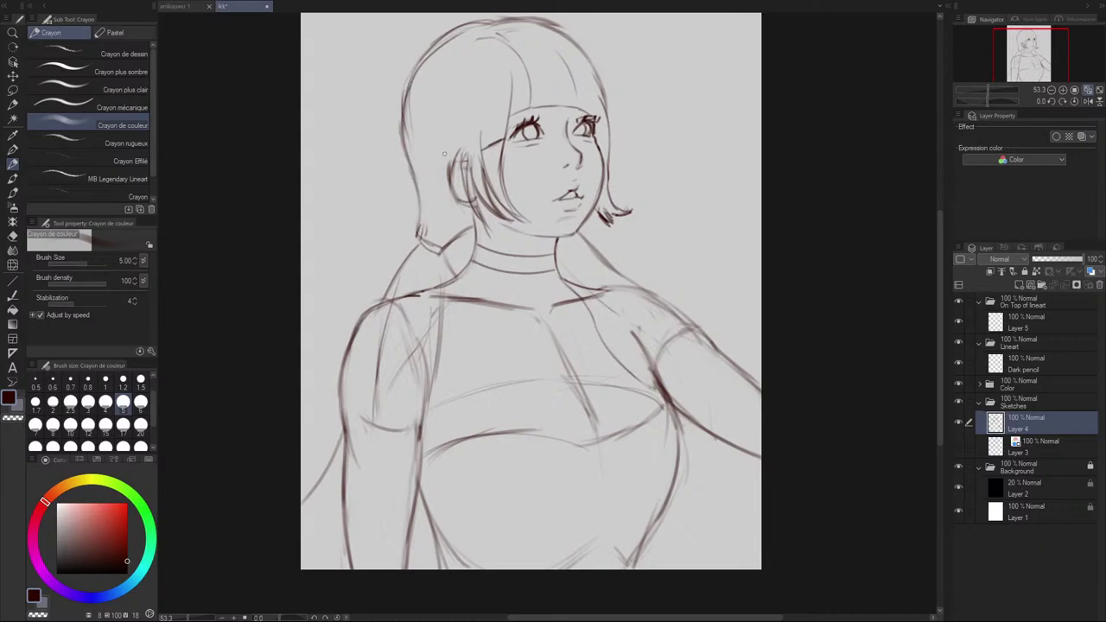
Step: Try to add hair strokes beside and above the near ear
left_click_drag(445, 154, 446, 113)
key("ctrl+z")
left_click_drag(466, 199, 459, 117)
key("ctrl+z")
mouse_move(464, 191)
left_mouse_down()
mouse_move(459, 112)
mouse_move(466, 194)
left_mouse_up()
key("ctrl+z")
Step: Save the ikk drawing
scroll(517, 231, "down", 1)
scroll(463, 207, "up", 1)
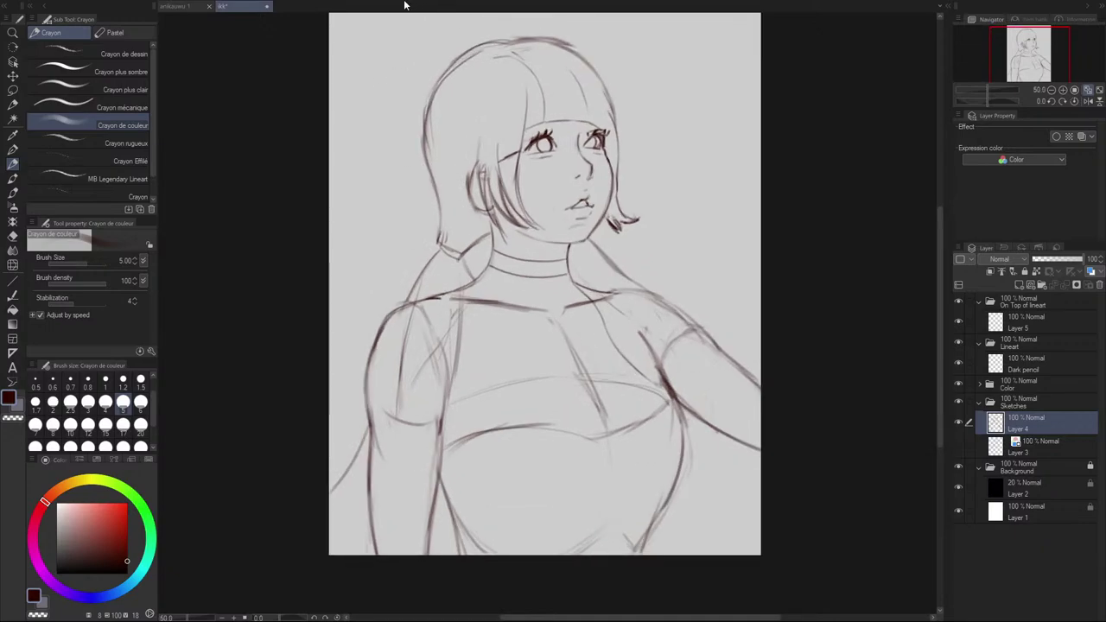
key("shift+Tab")
left_click(14, 20)
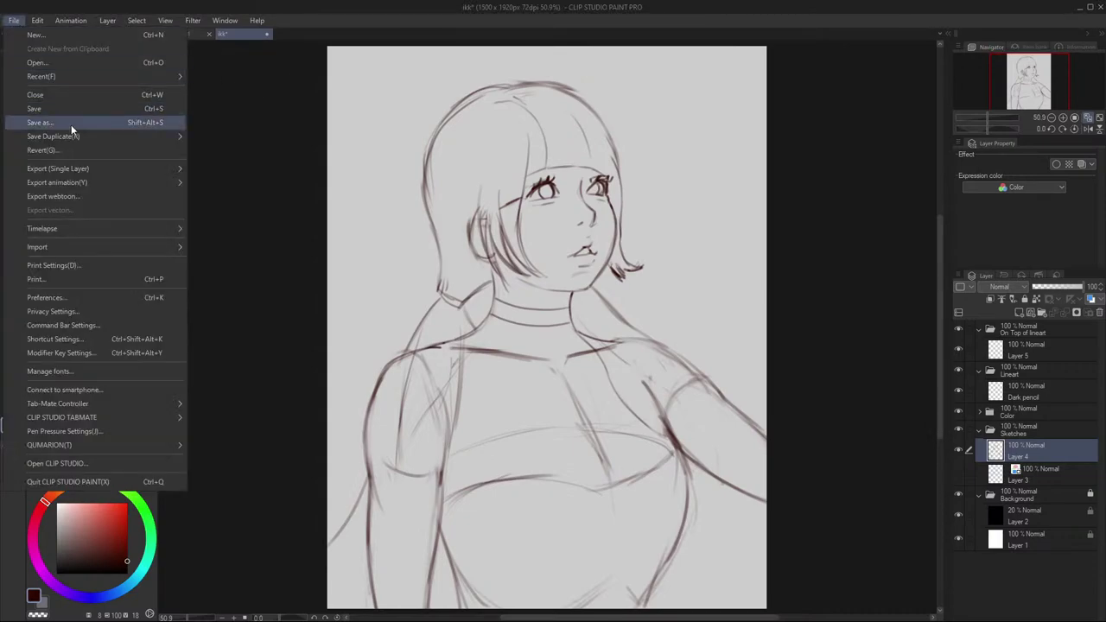
left_click(78, 116)
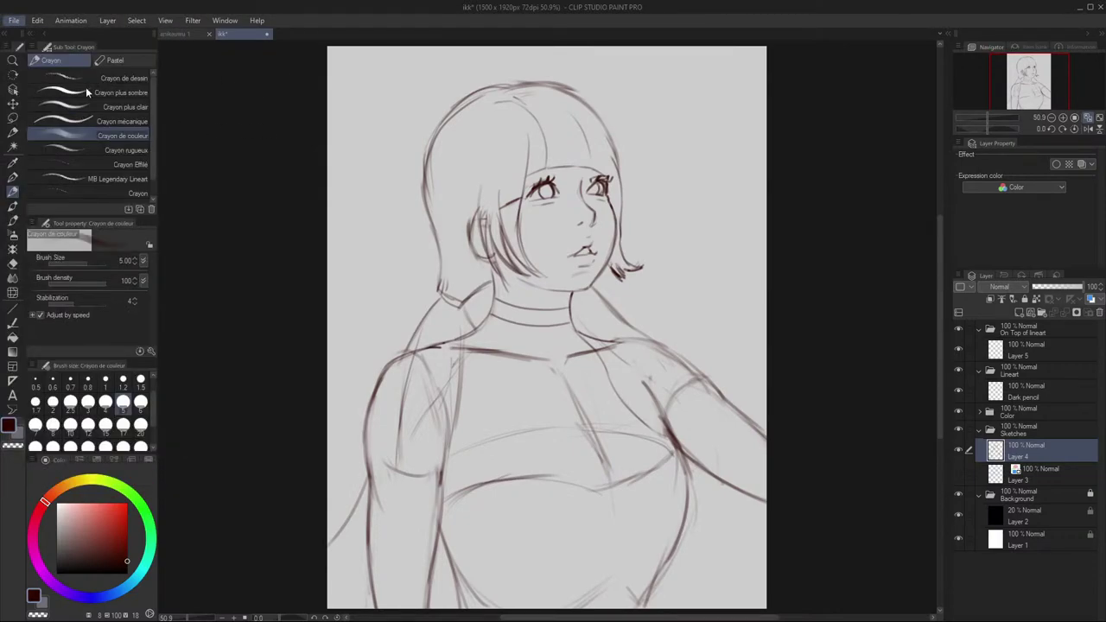